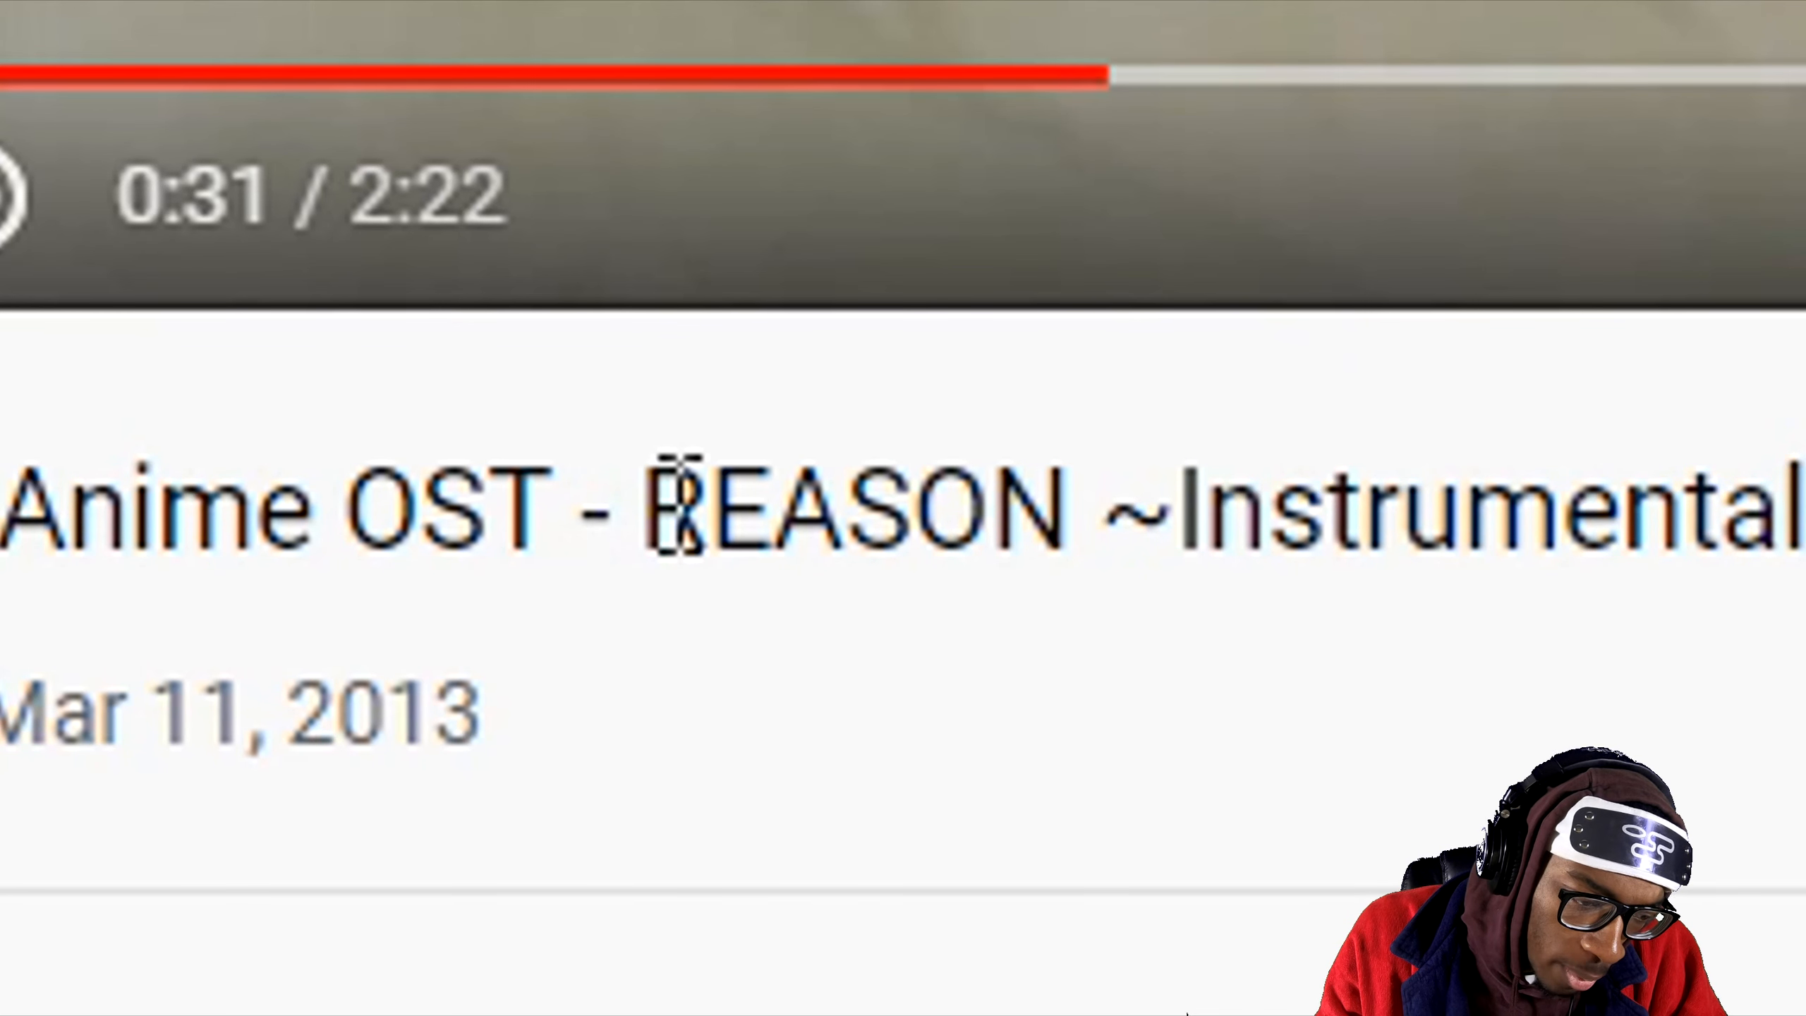
Highlight REASON in the YouTube video's title and use the video's address to open it in the YtMp3 converter
{"action": "left_click_drag", "start_coordinate": [299, 882], "coordinate": [362, 880]}
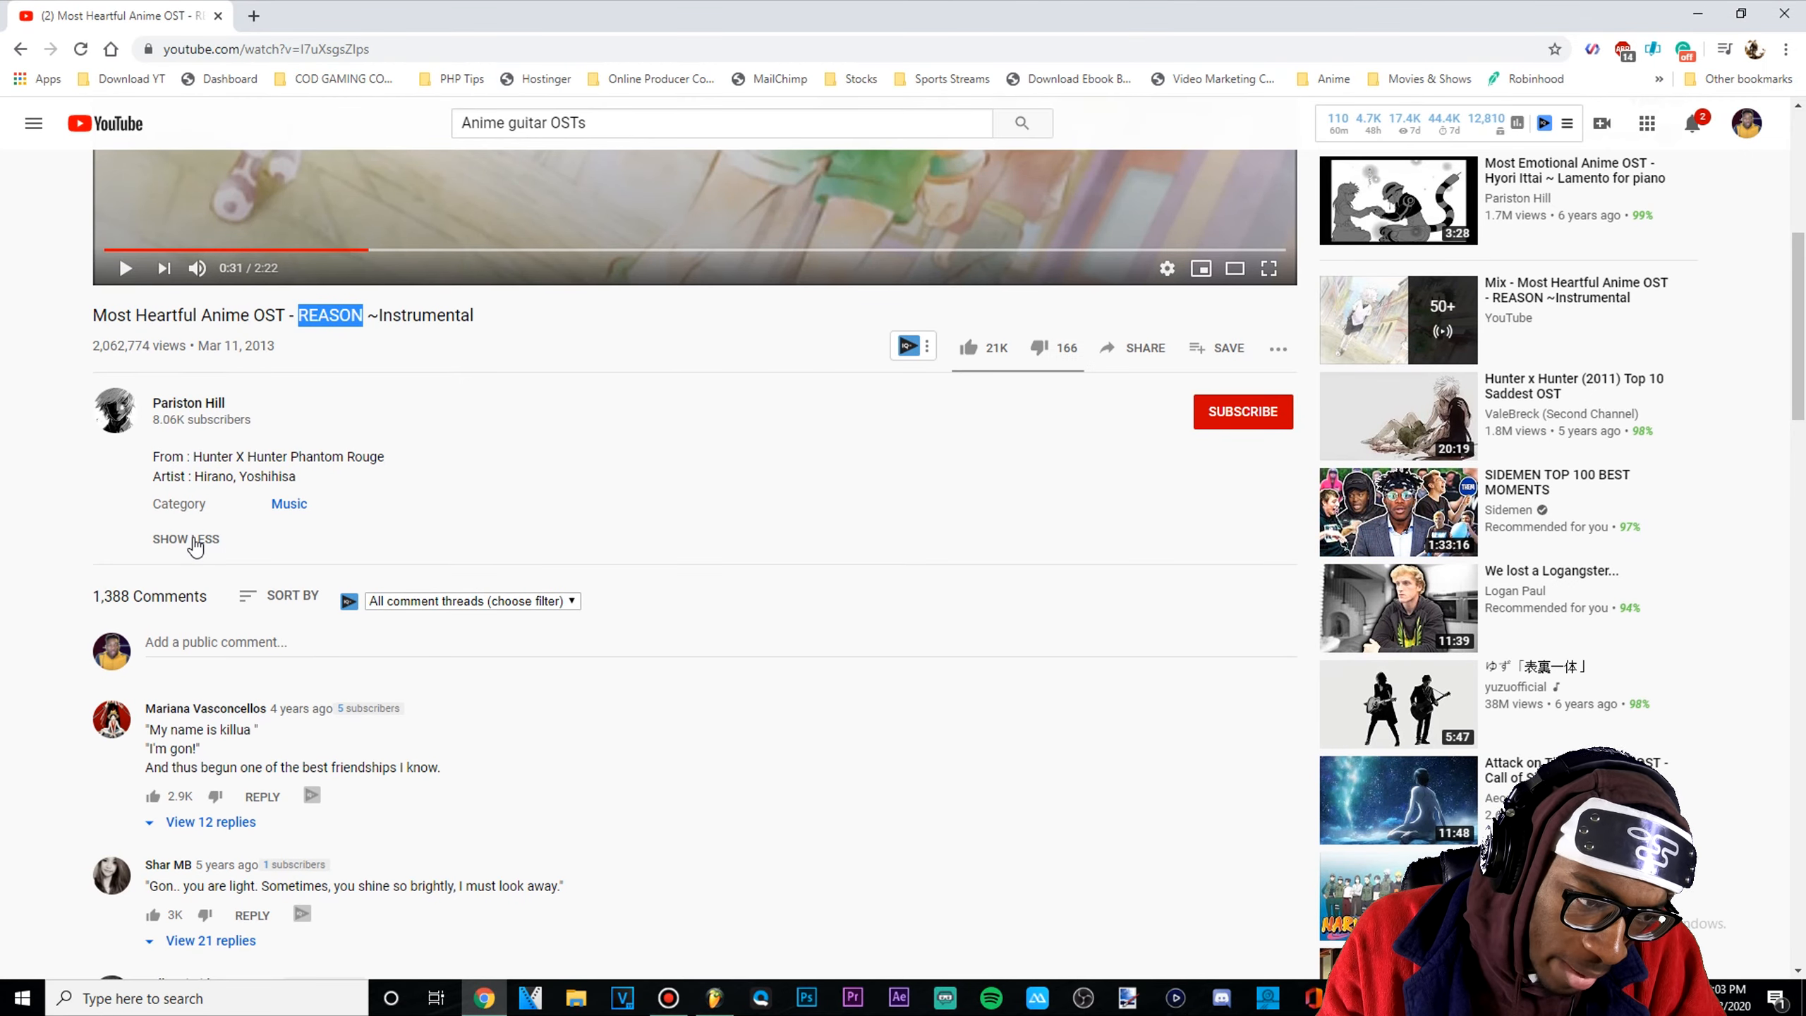
{"action": "scroll", "coordinate": [258, 513], "scroll_direction": "up", "scroll_amount": 7}
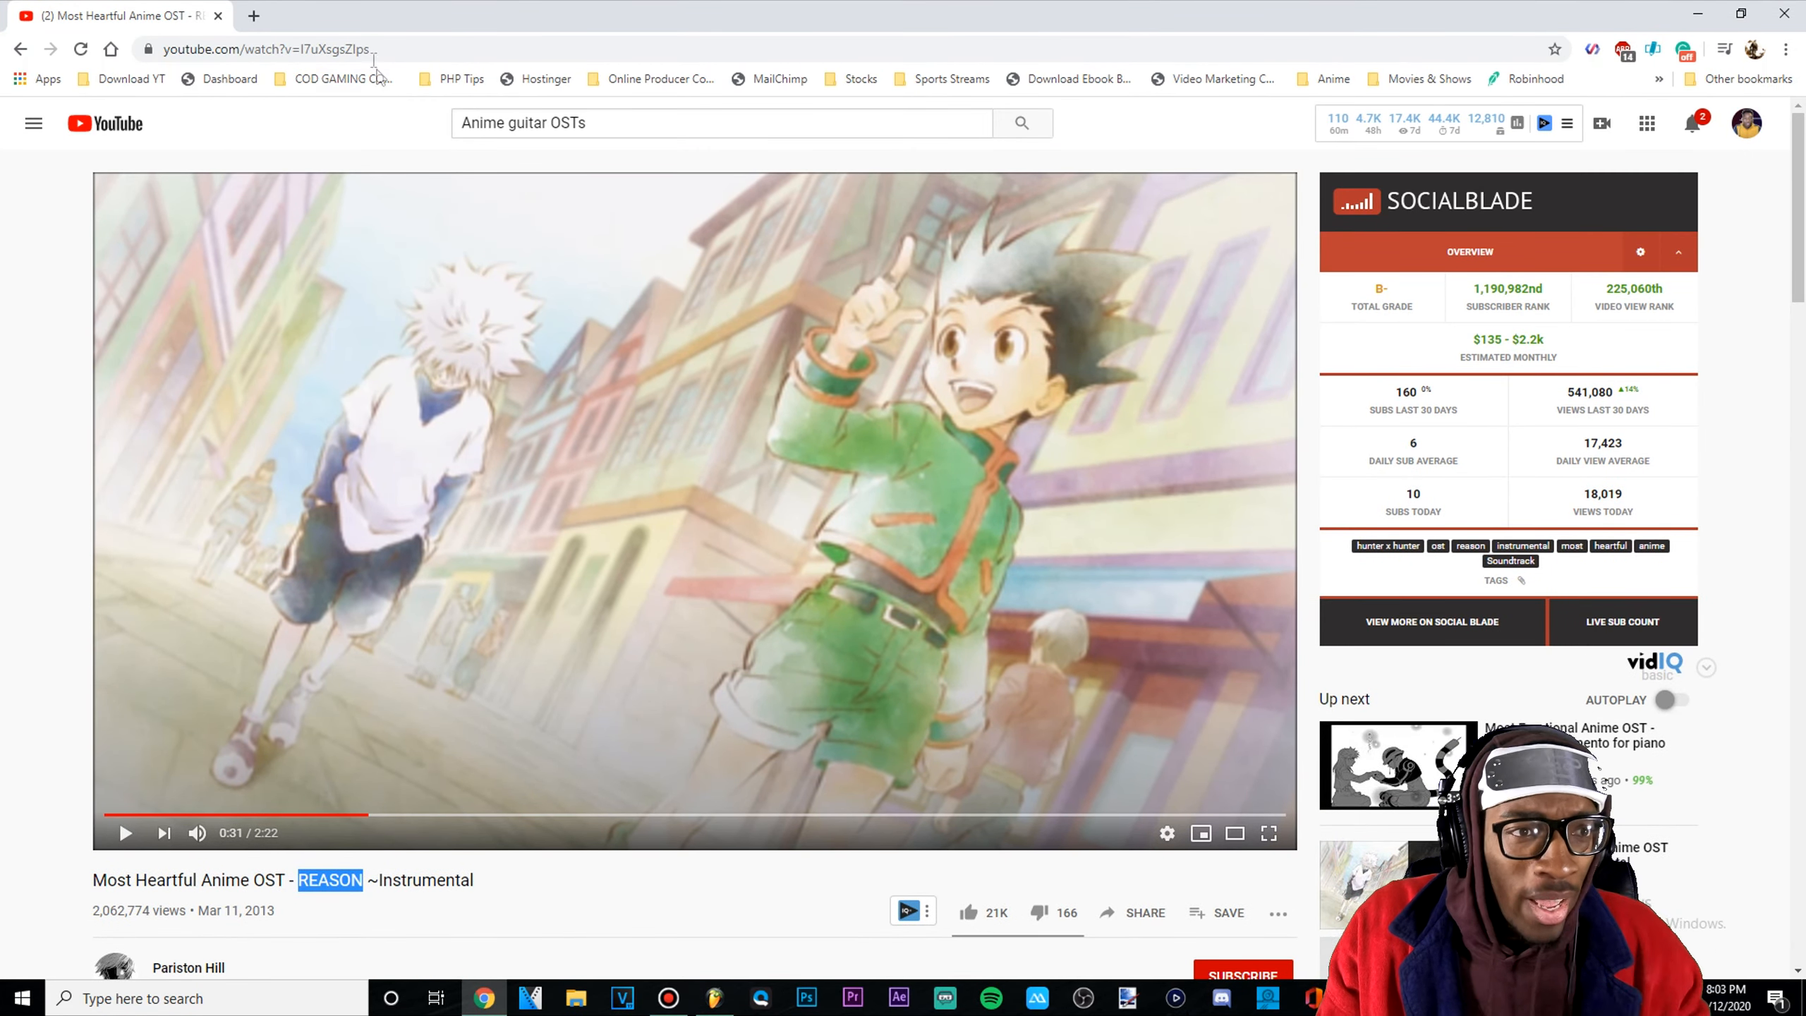
{"action": "left_click", "coordinate": [373, 56]}
{"action": "key", "text": "BackSpace"}
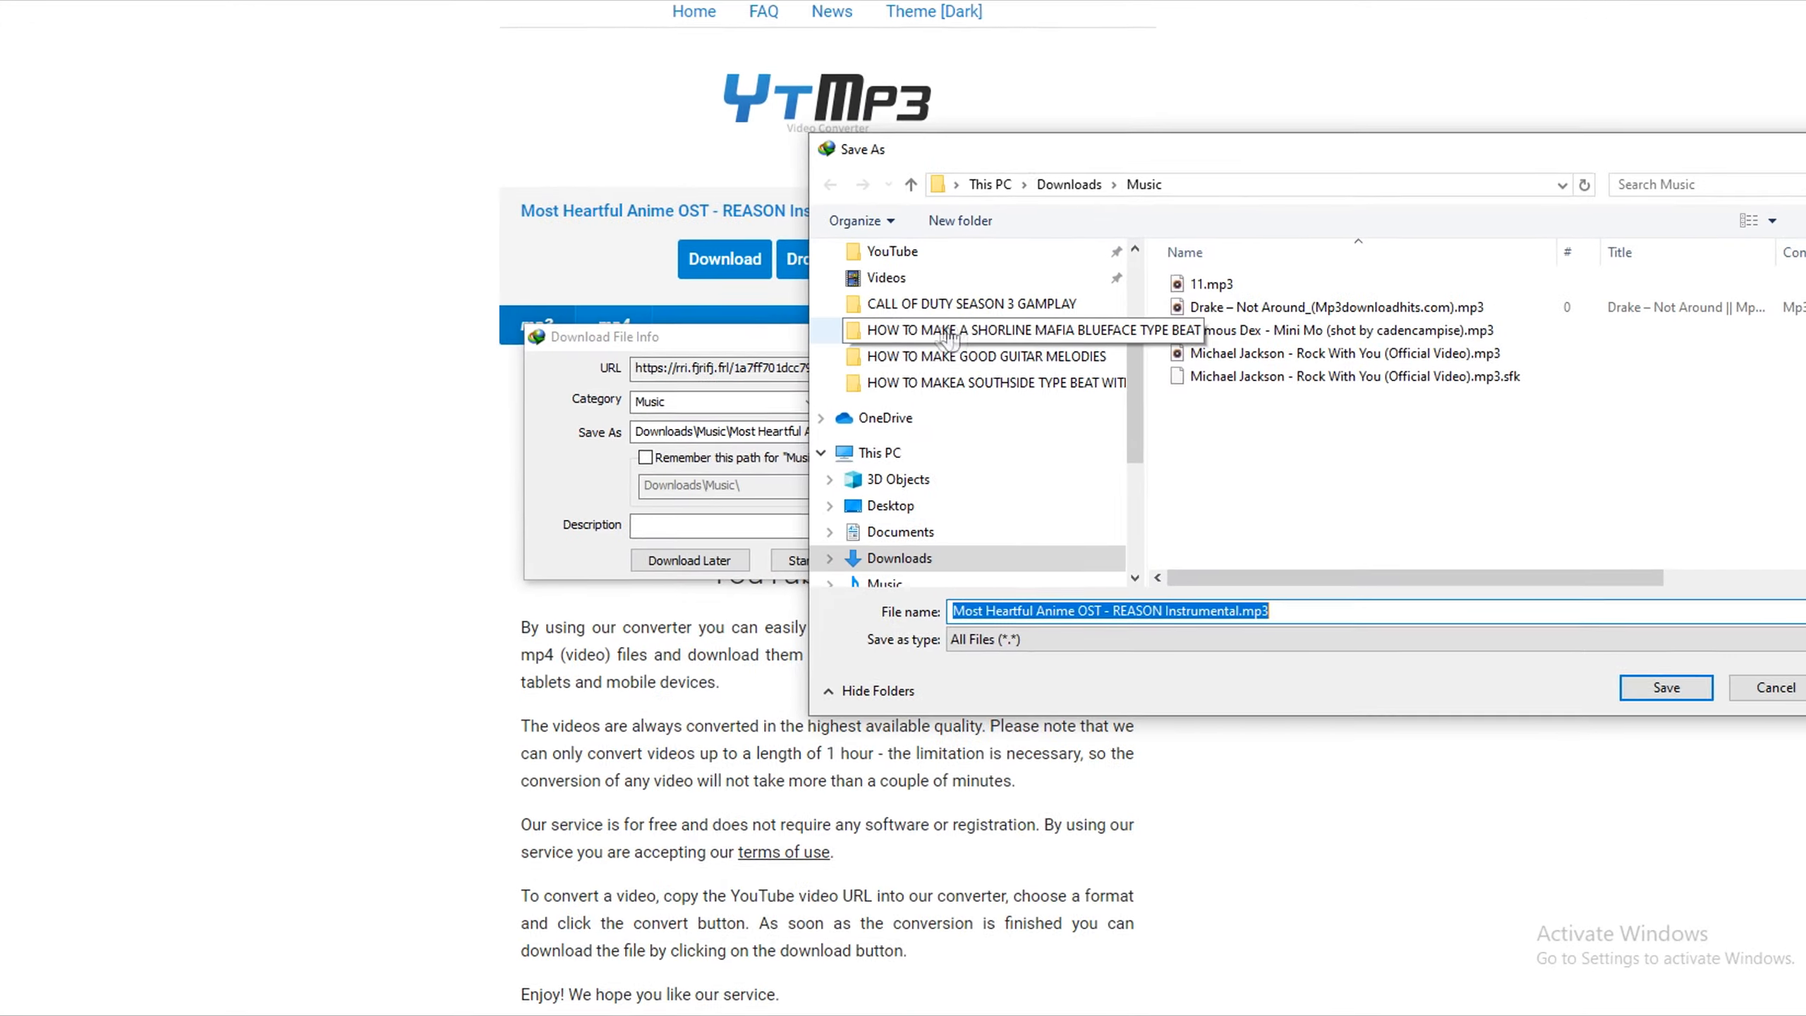
Choose a destination folder for saving the download "Most Heartful Anime OST - REASON Instrumental.mp3"
{"action": "scroll", "coordinate": [950, 334], "scroll_direction": "up", "scroll_amount": 3}
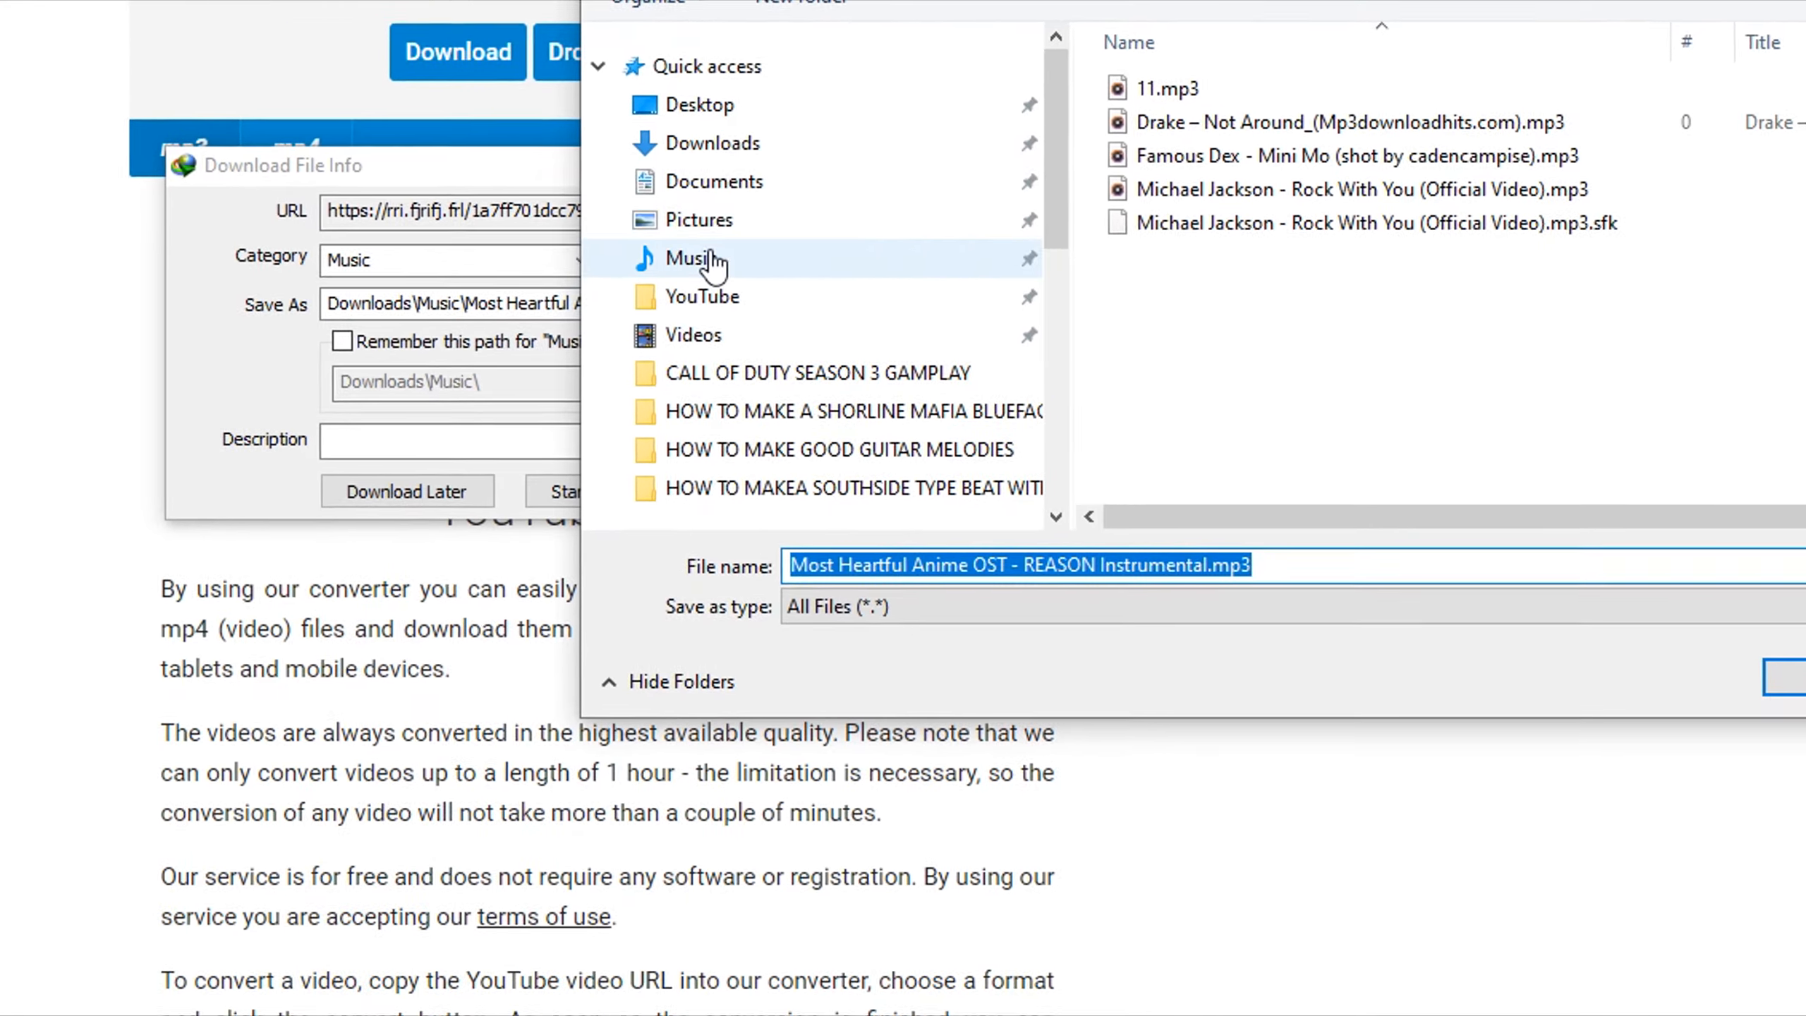
{"action": "left_click", "coordinate": [883, 401]}
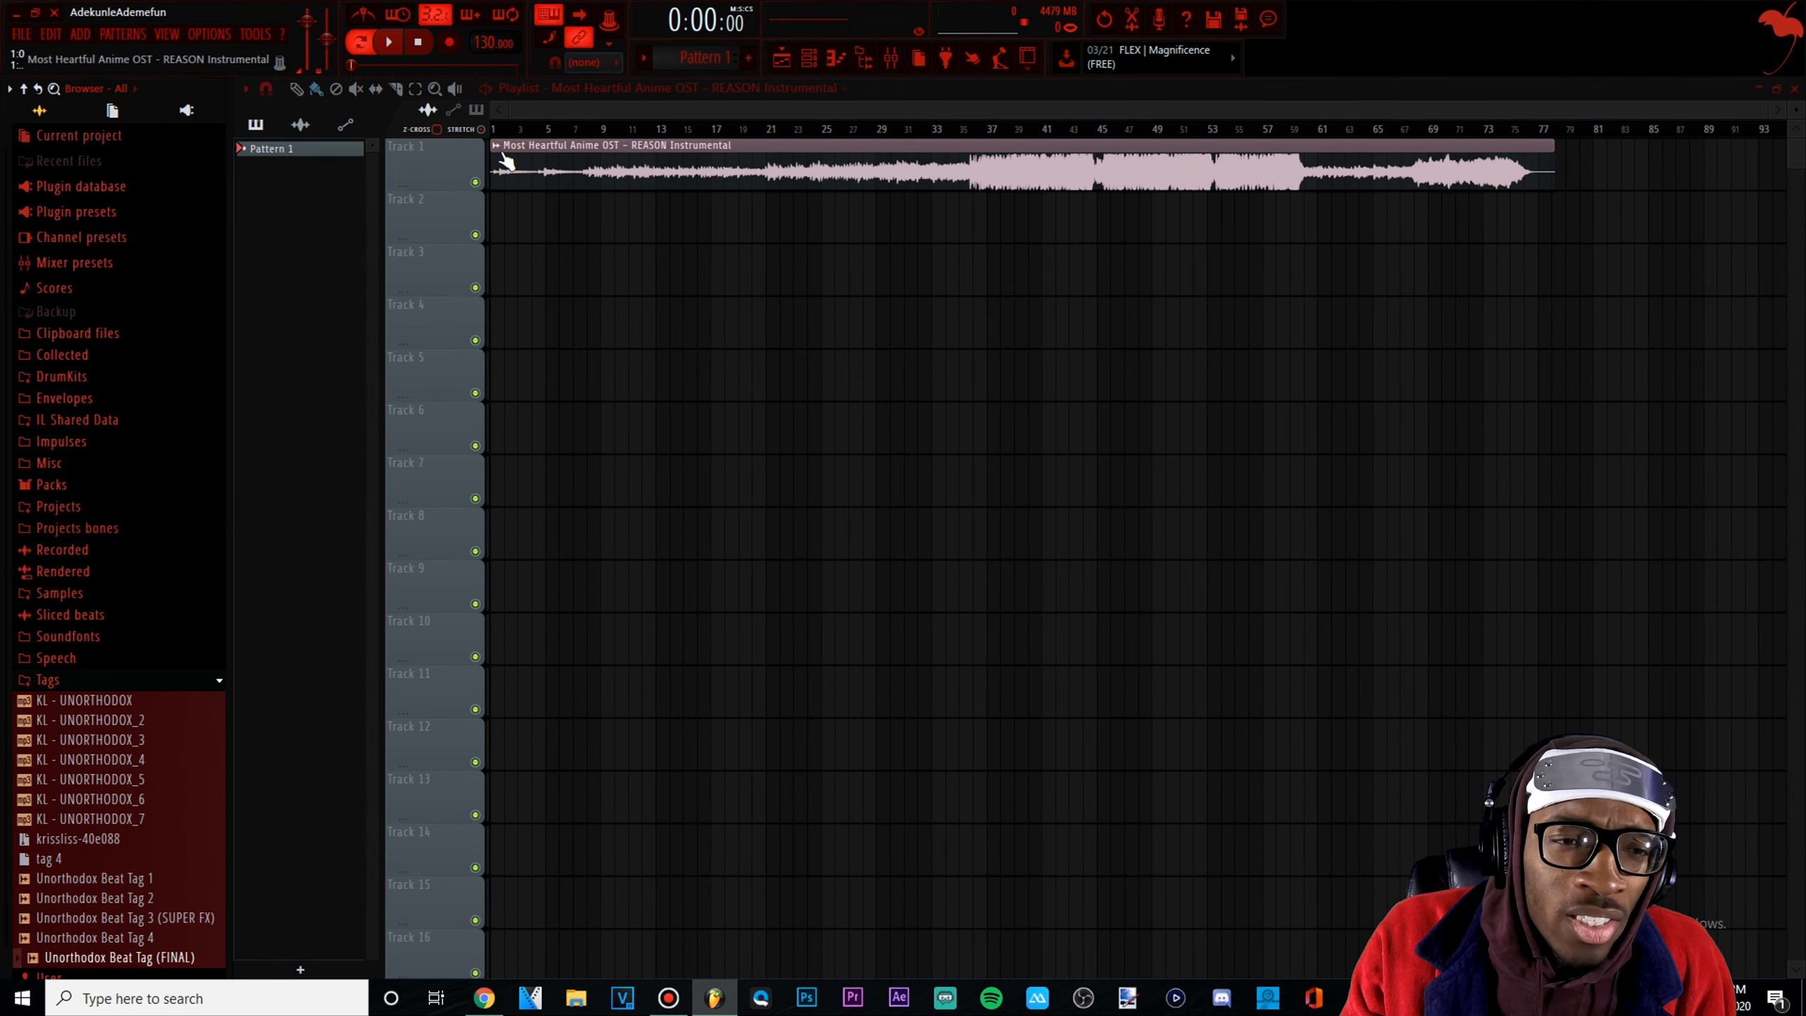
Listen to the opening section of the full REASON Instrumental audio clip on Track 1 and stop playback
{"action": "left_click", "coordinate": [496, 145]}
{"action": "left_click", "coordinate": [546, 216]}
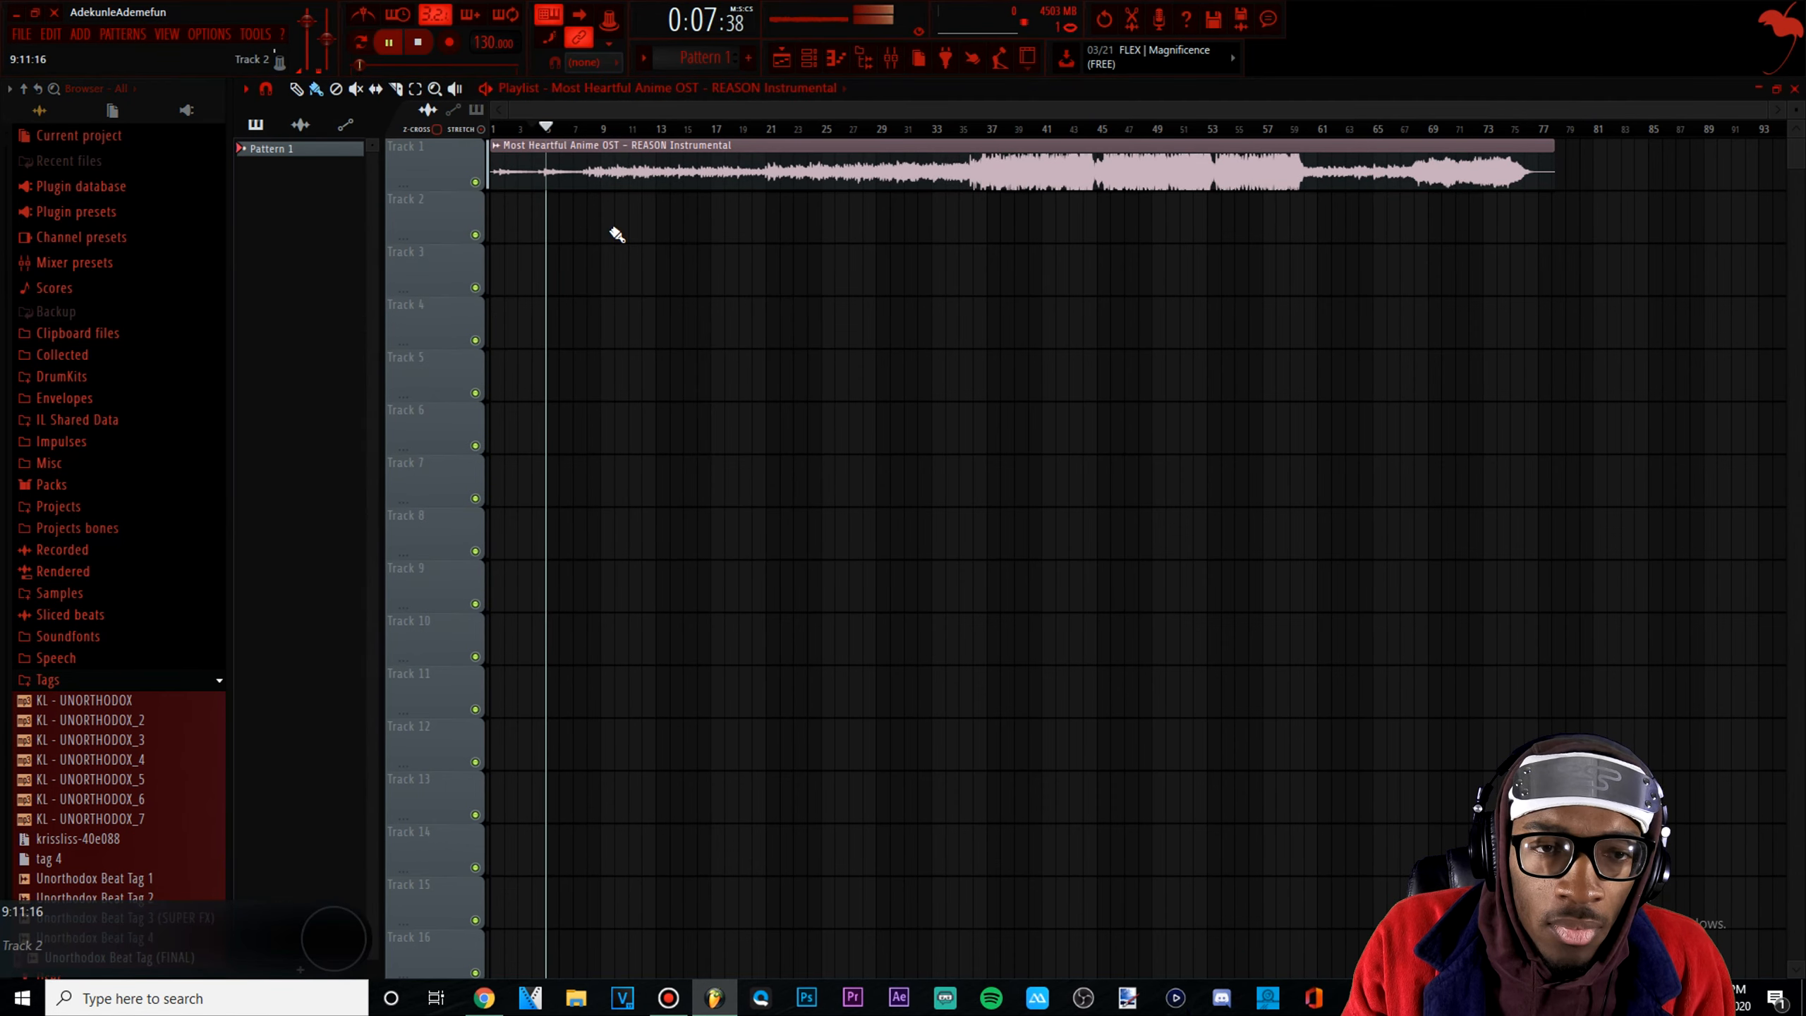
{"action": "left_click", "coordinate": [590, 131]}
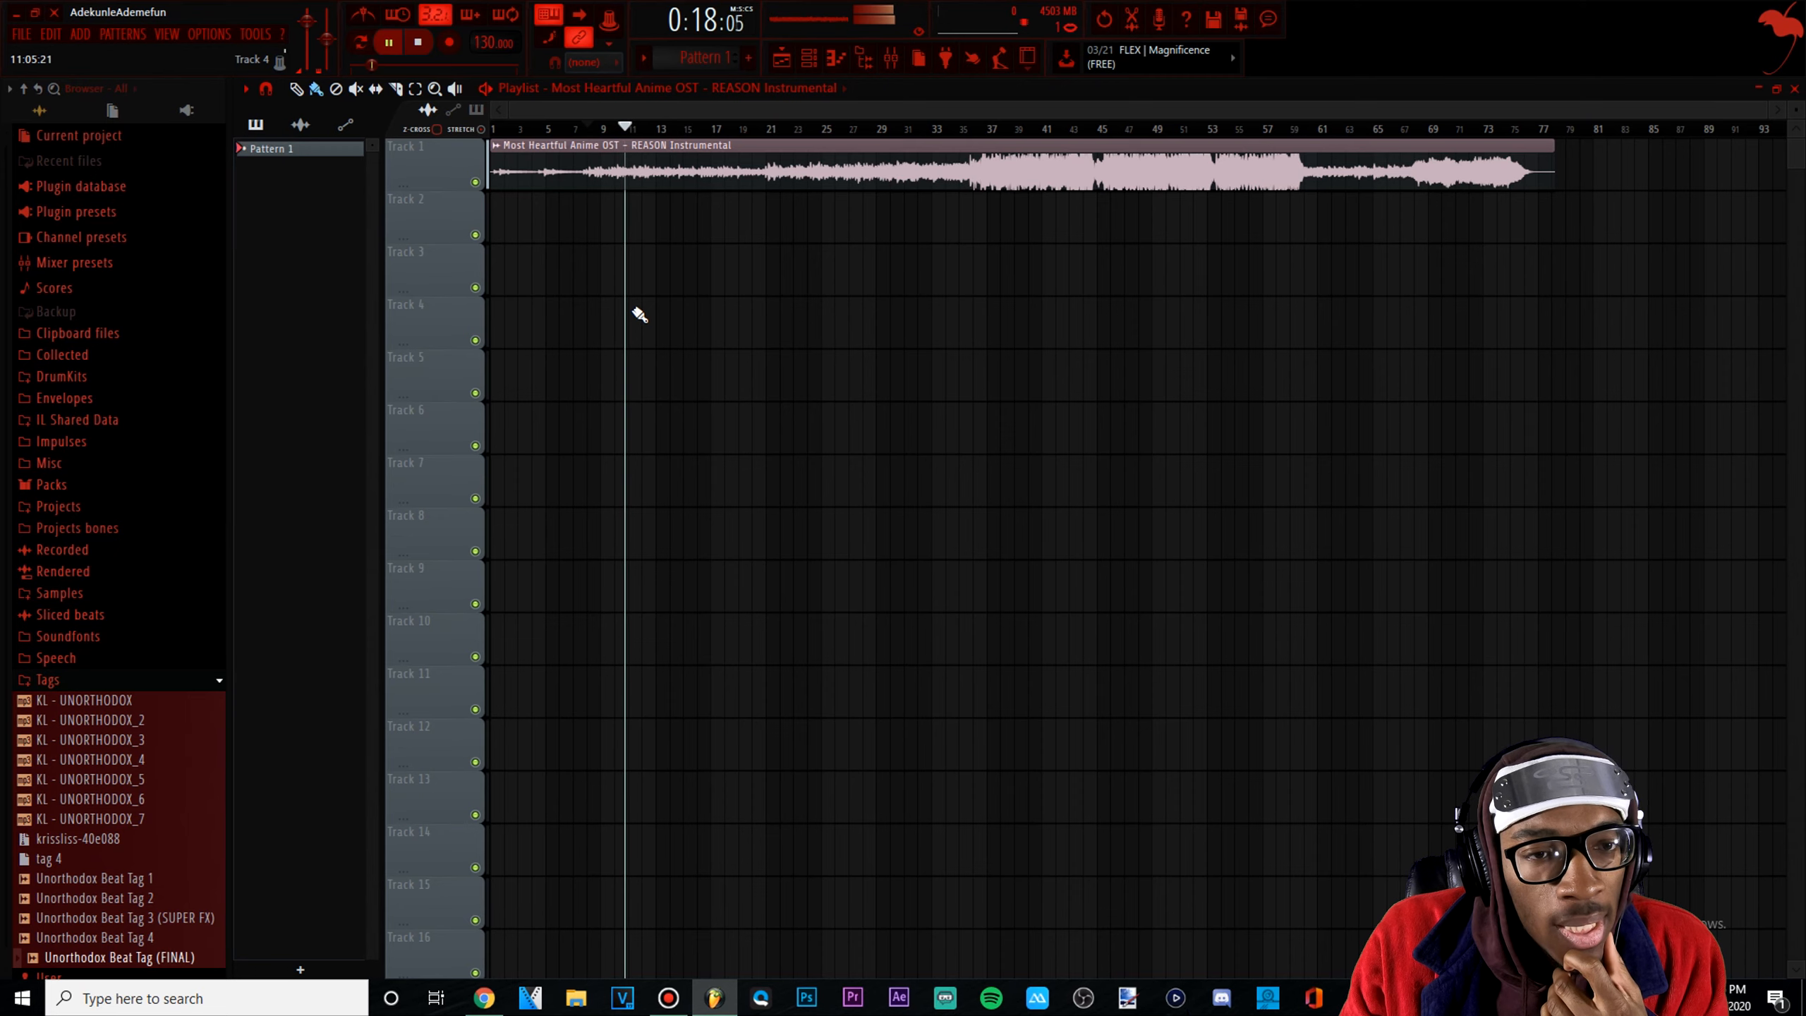
{"action": "left_click", "coordinate": [420, 43]}
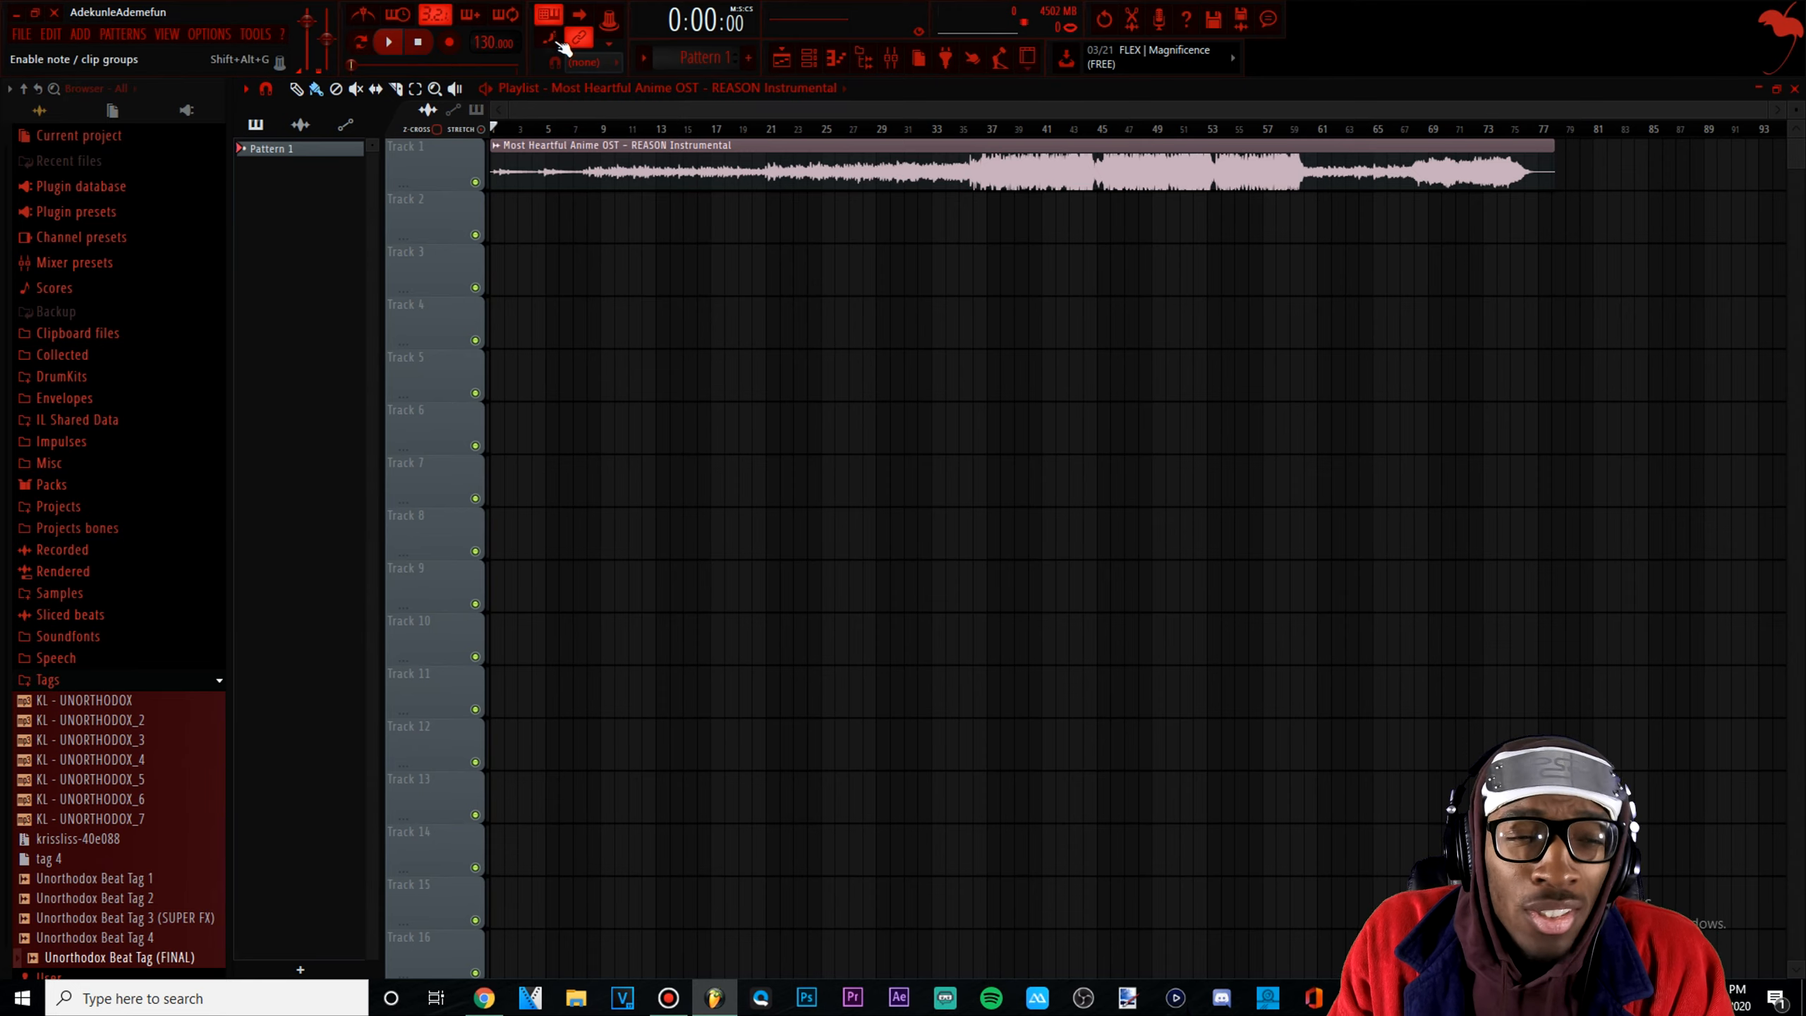
Delete the full-length REASON Instrumental clip from the playlist and move the short "#2" clip from Track 2 to Track 1
{"action": "left_click", "coordinate": [496, 146]}
{"action": "left_click", "coordinate": [539, 206]}
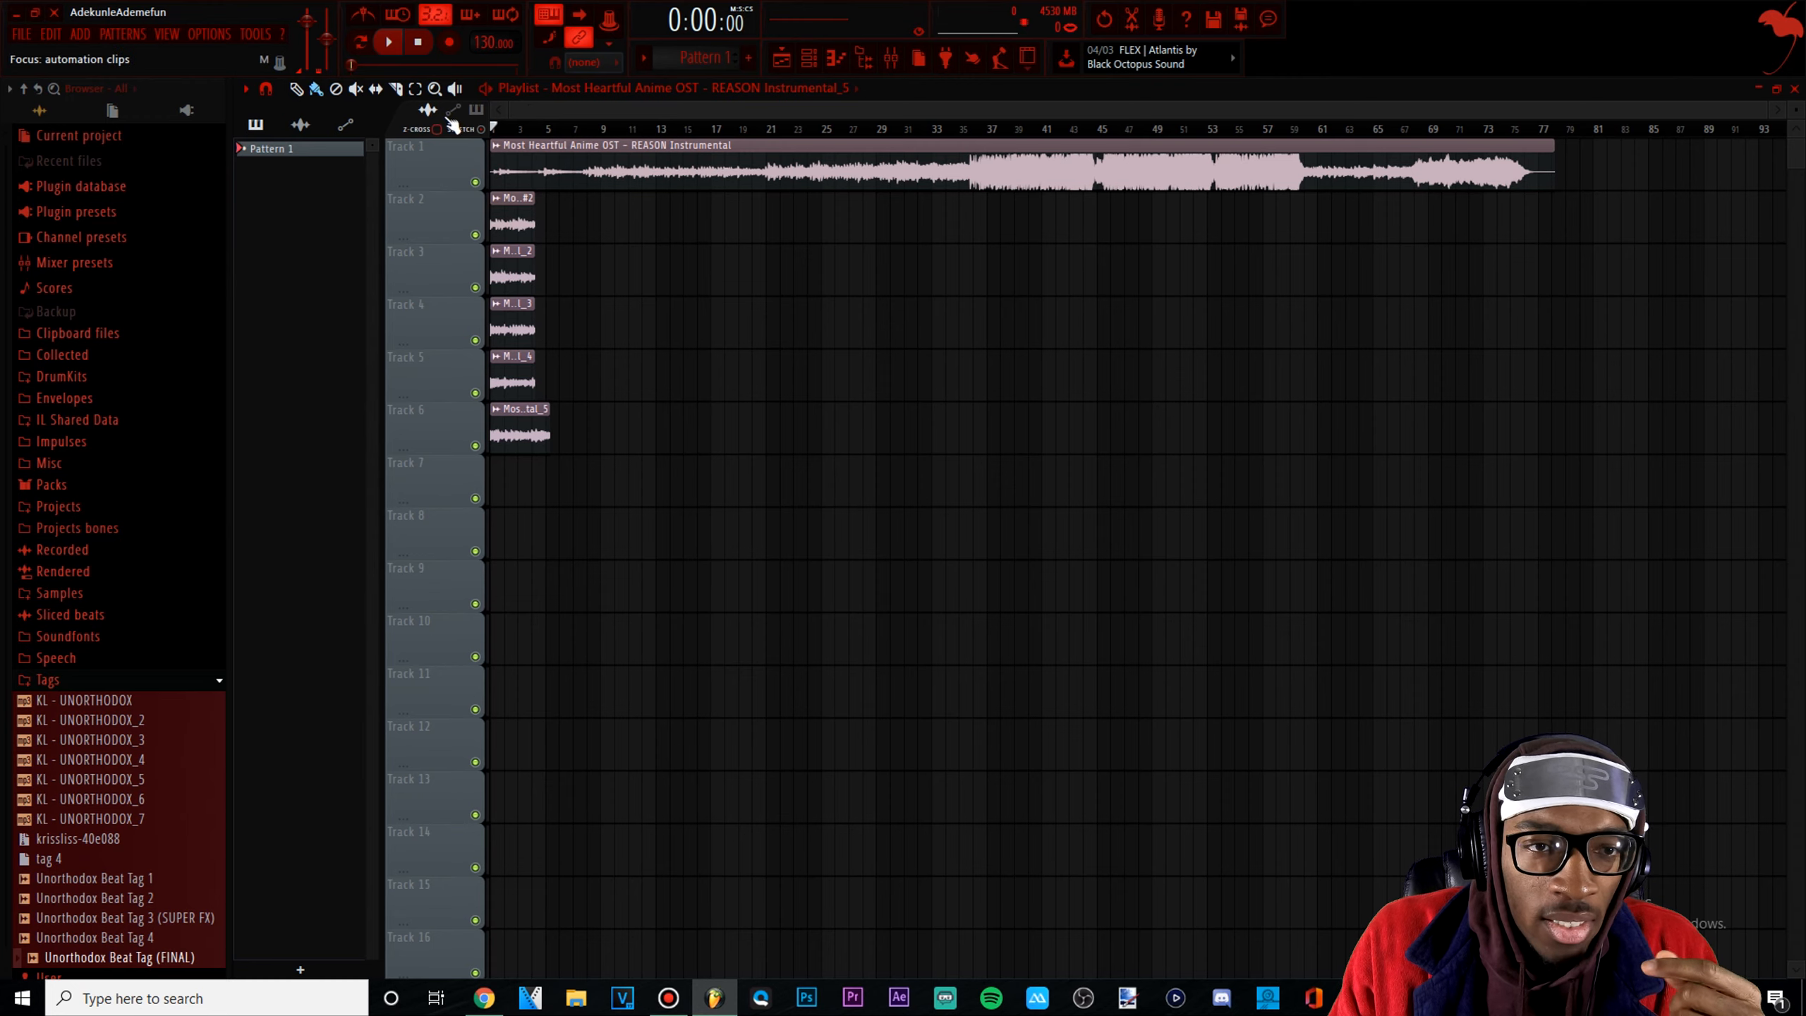
{"action": "right_click", "coordinate": [1175, 186]}
{"action": "left_click_drag", "start_coordinate": [644, 611], "coordinate": [492, 144]}
{"action": "scroll", "coordinate": [512, 241], "scroll_direction": "up", "scroll_amount": 5}
{"action": "left_click_drag", "start_coordinate": [512, 240], "coordinate": [504, 135]}
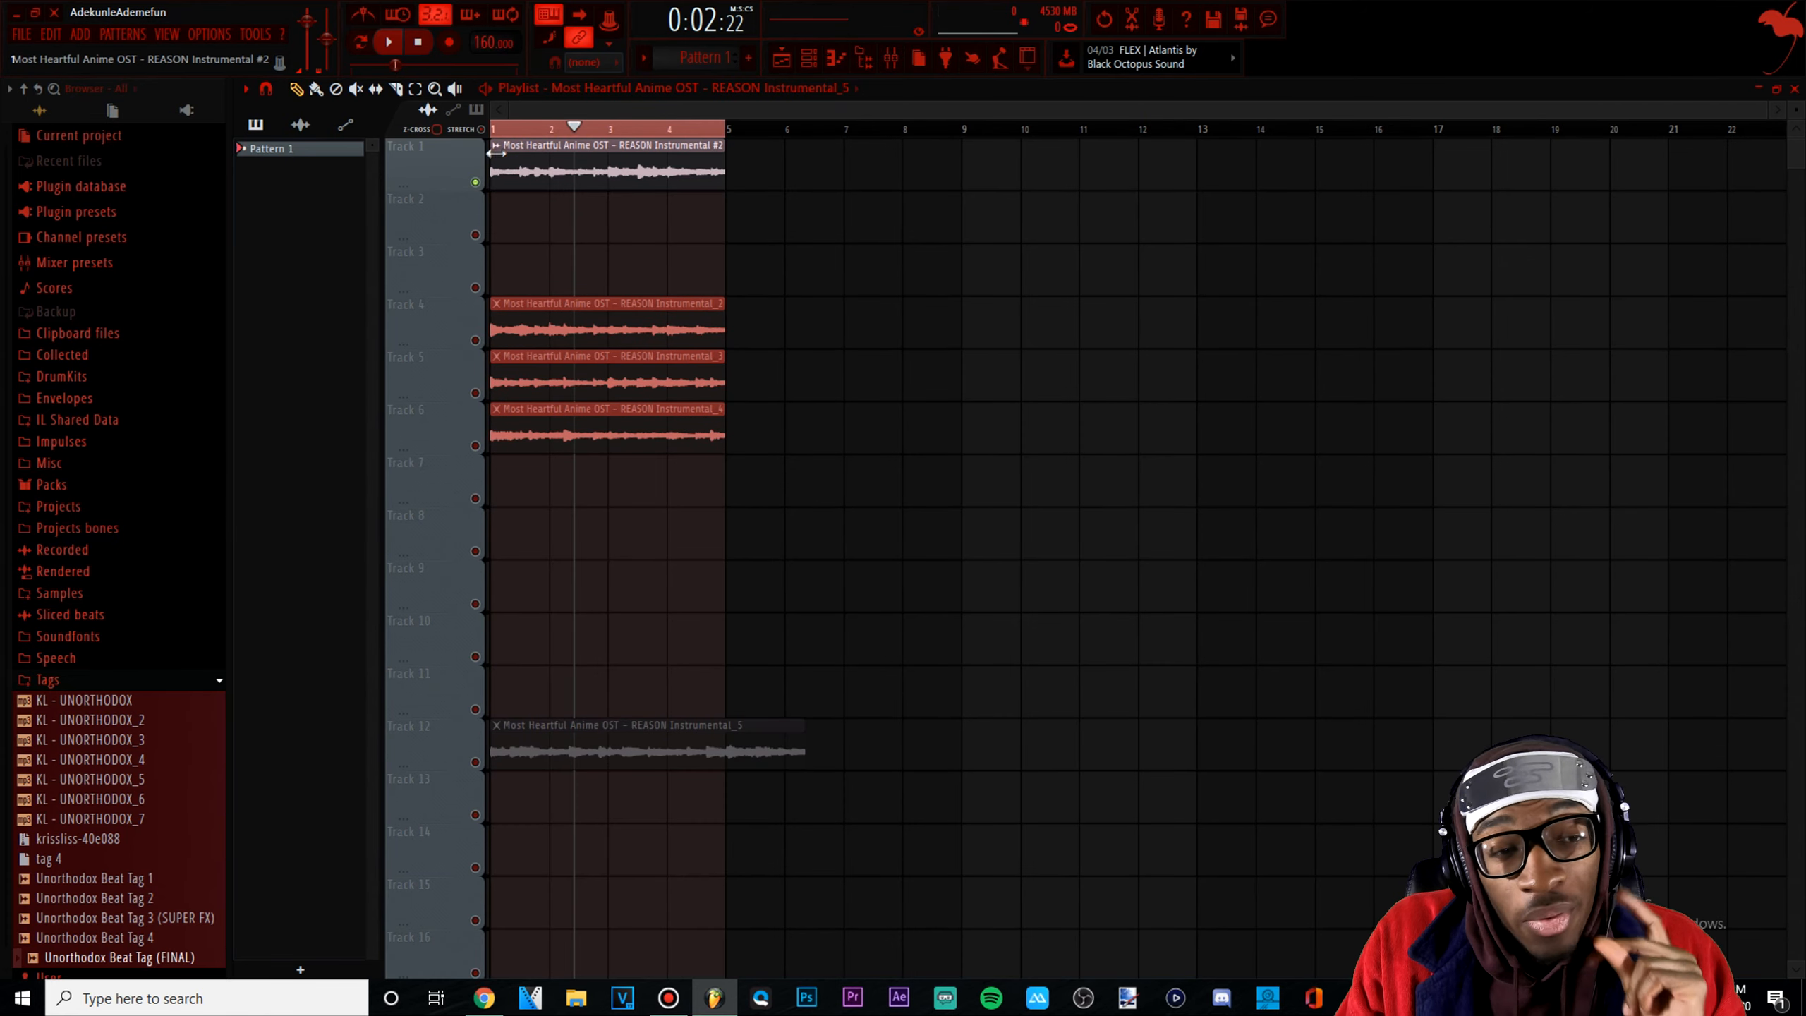
Open the channel settings of the REASON Instrumental #2 clip and audition the reversed, pitch-shifted sample
{"action": "left_click", "coordinate": [496, 146]}
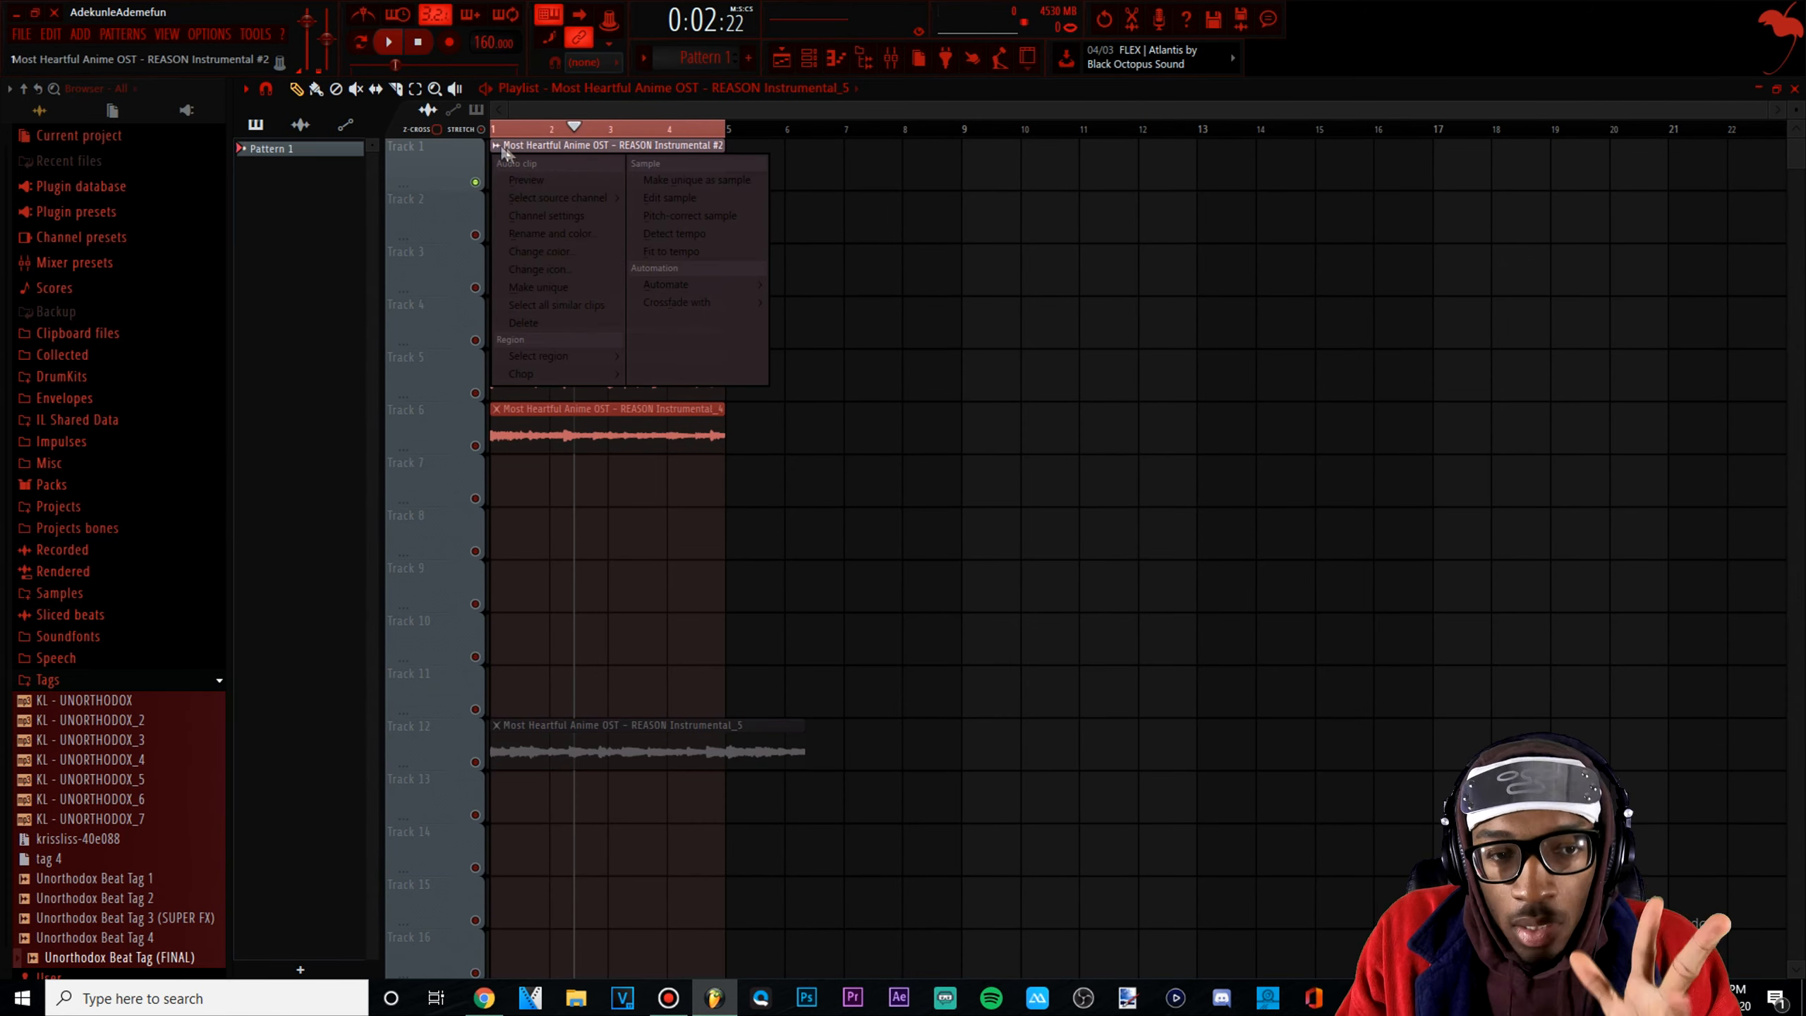
{"action": "left_click", "coordinate": [561, 221]}
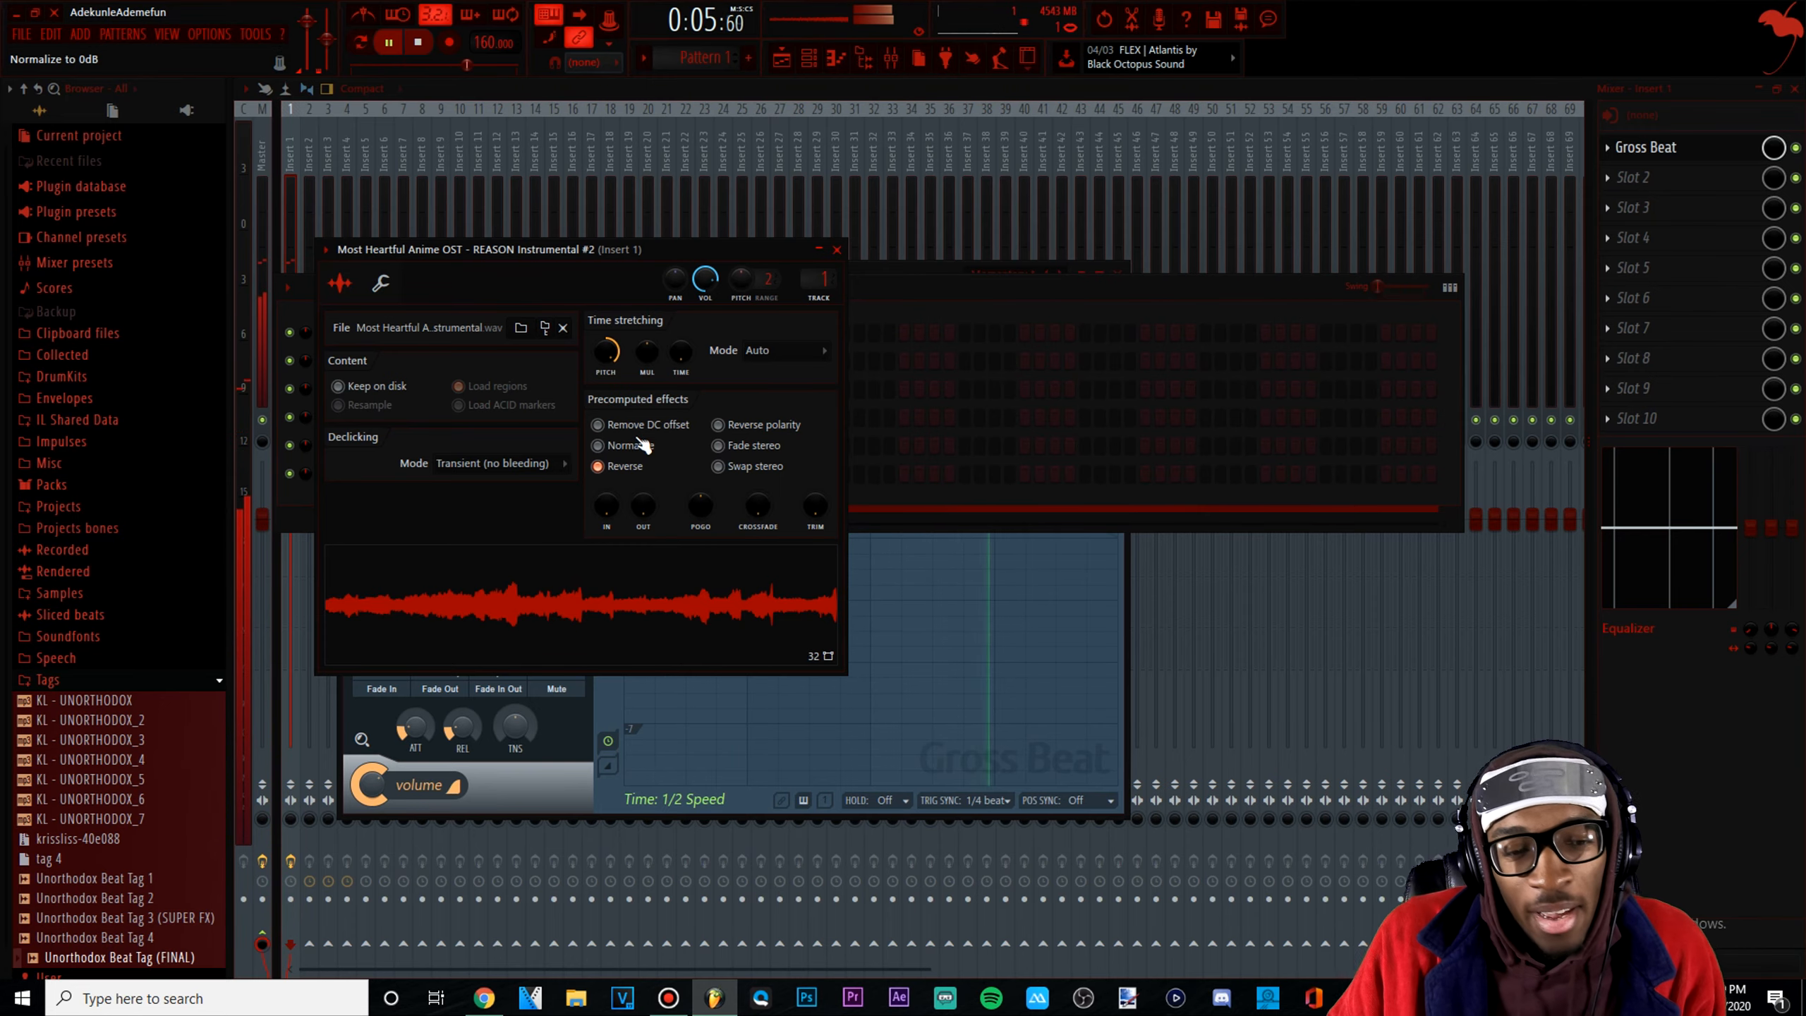
{"action": "key", "text": "space"}
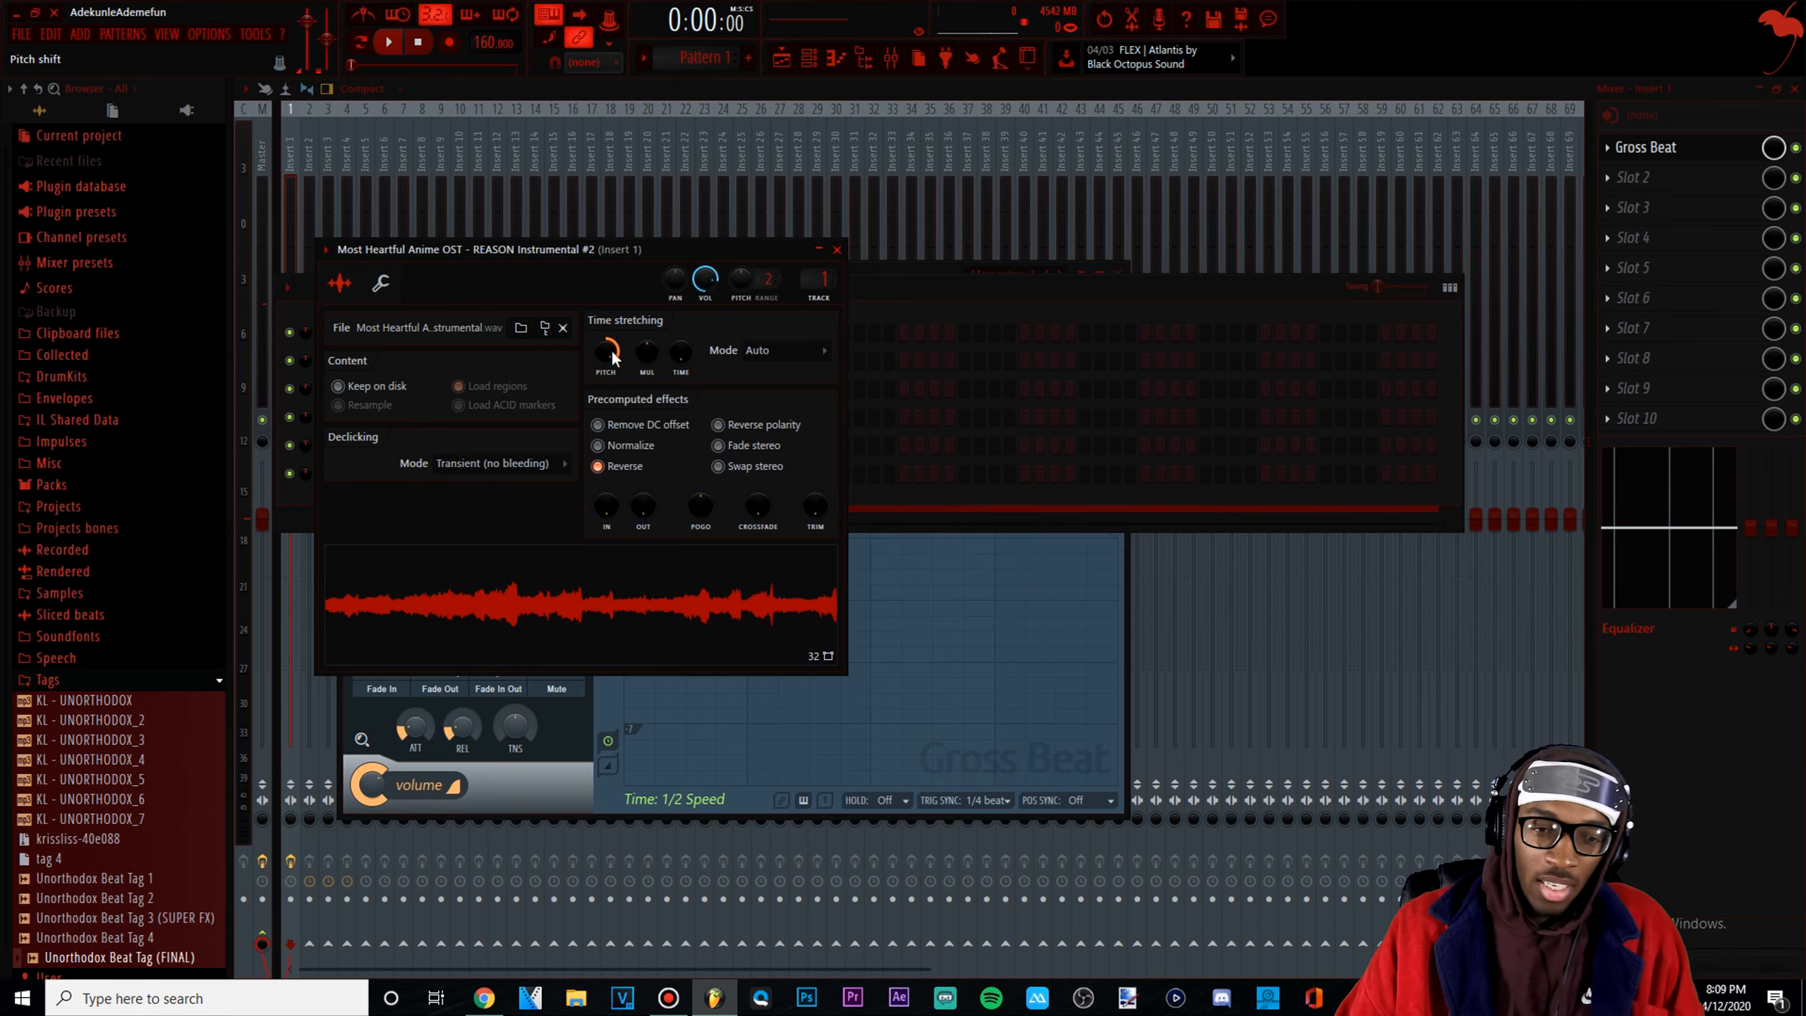
{"action": "key", "text": "space"}
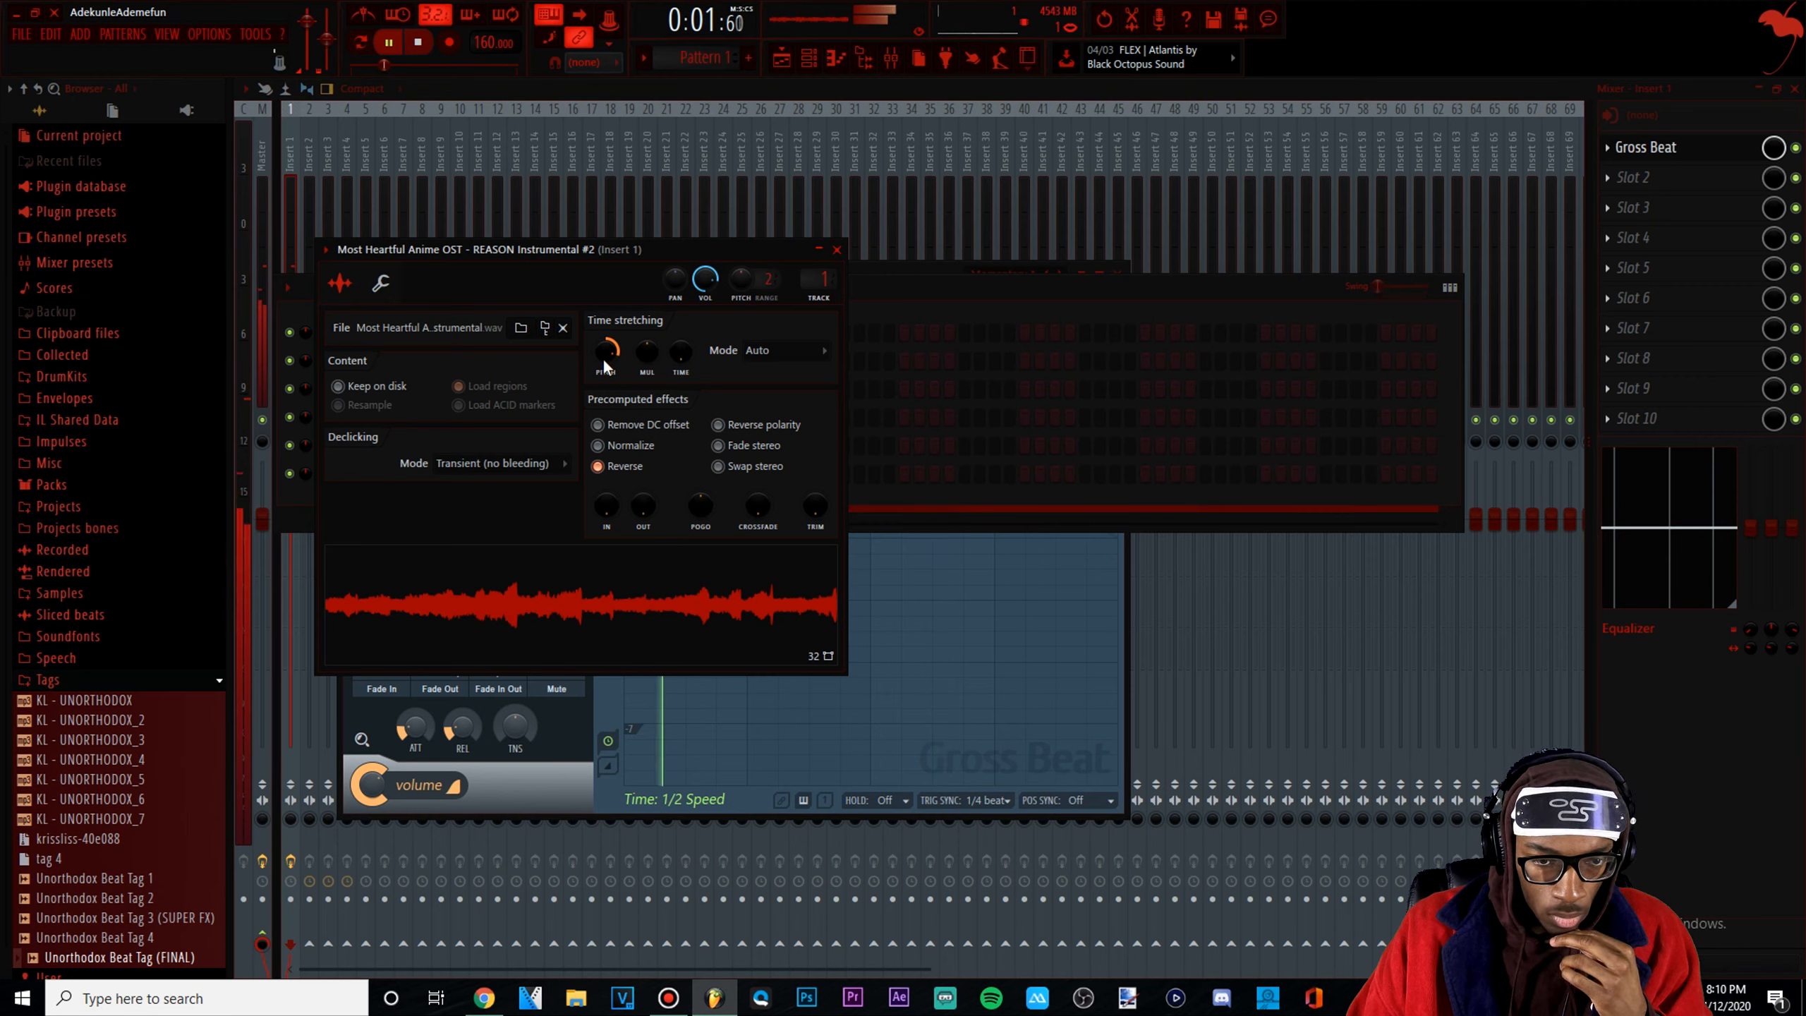
Adjust the time-stretching pitch shift of the REASON Instrumental #2 sample while replaying it
{"action": "left_click_drag", "start_coordinate": [601, 356], "coordinate": [604, 359]}
{"action": "key", "text": "space"}
{"action": "key", "text": "space"}
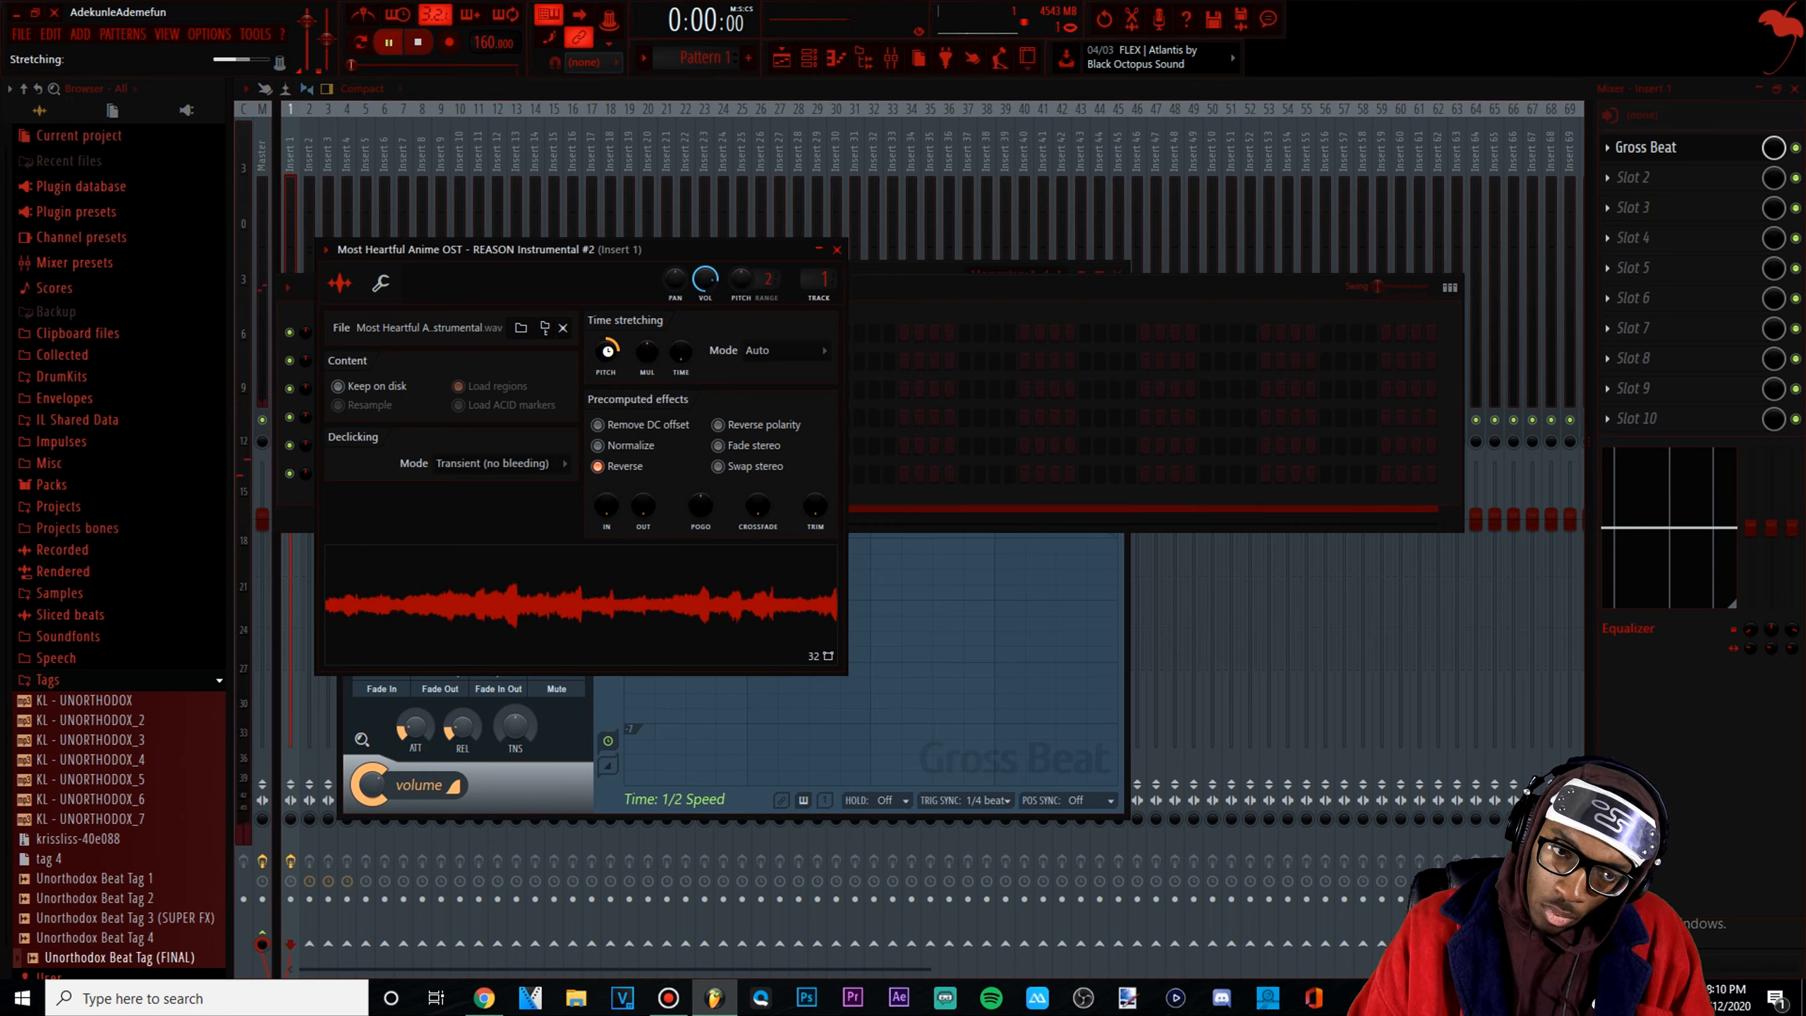
{"action": "left_click_drag", "start_coordinate": [609, 350], "coordinate": [605, 344]}
{"action": "key", "text": "space"}
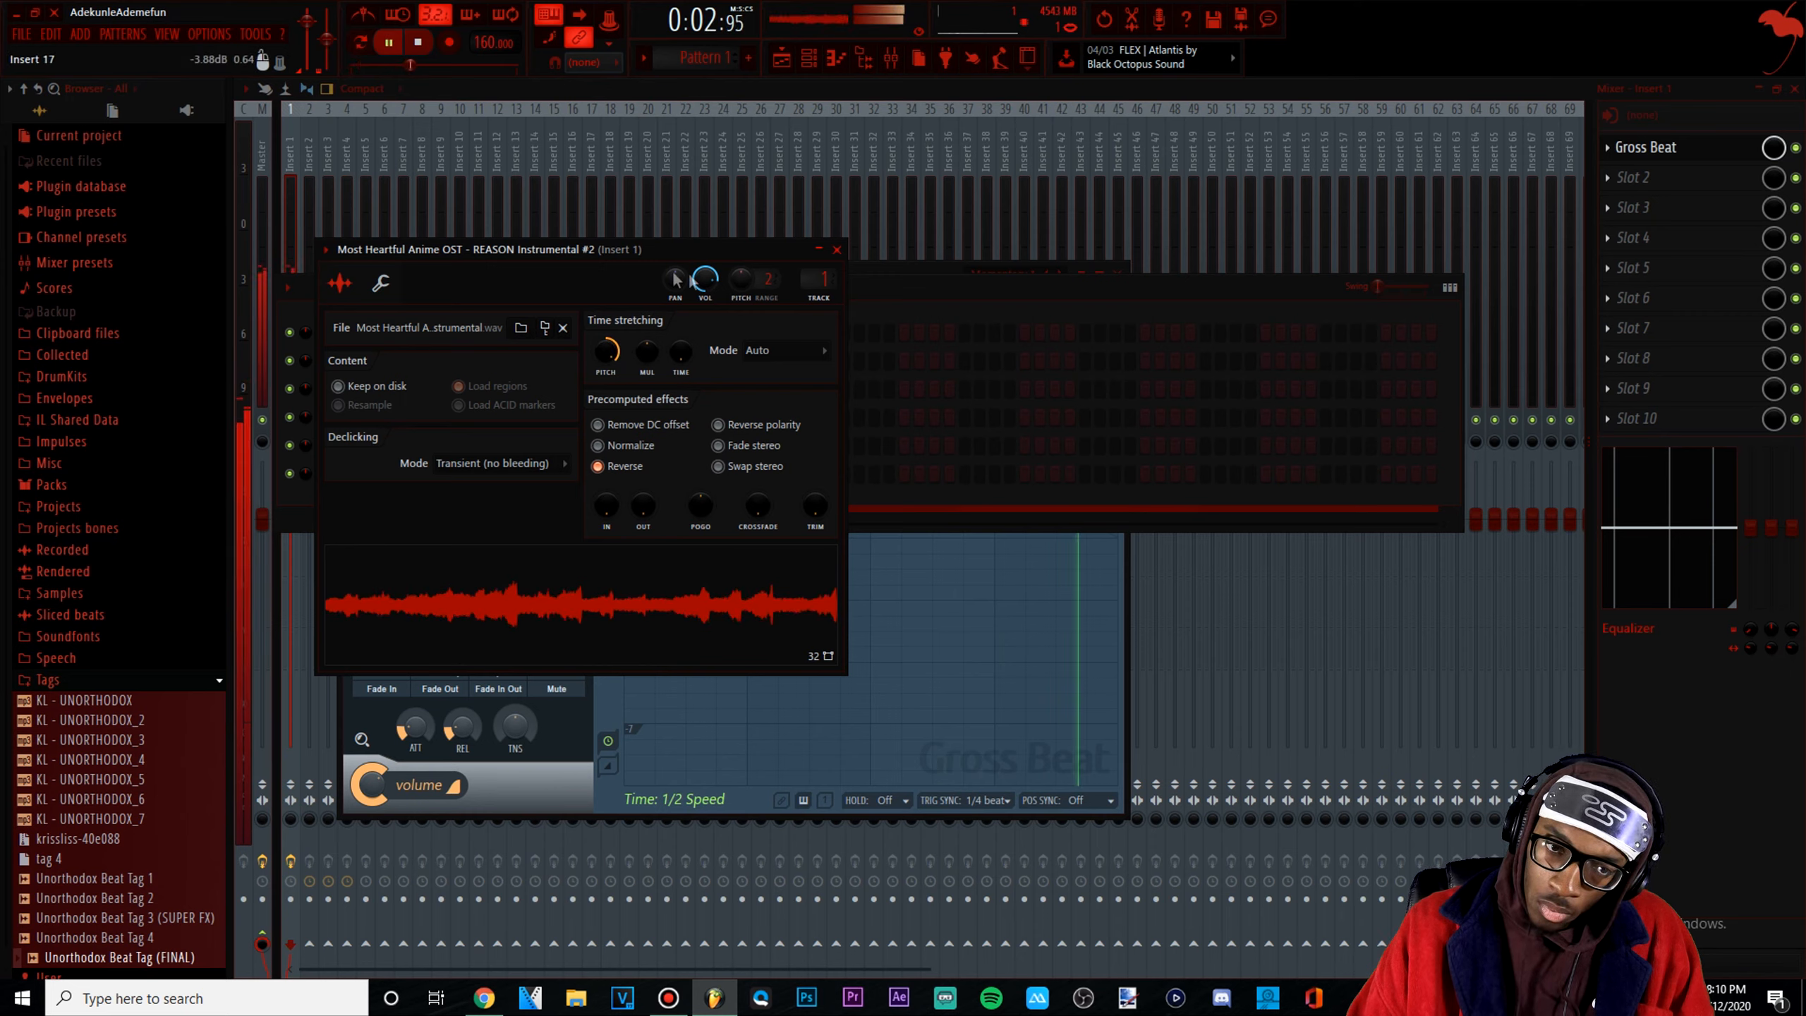
Turn off Reverse on the REASON Instrumental #2 sample and bypass Gross Beat on mixer Insert 1
{"action": "left_click", "coordinate": [623, 468]}
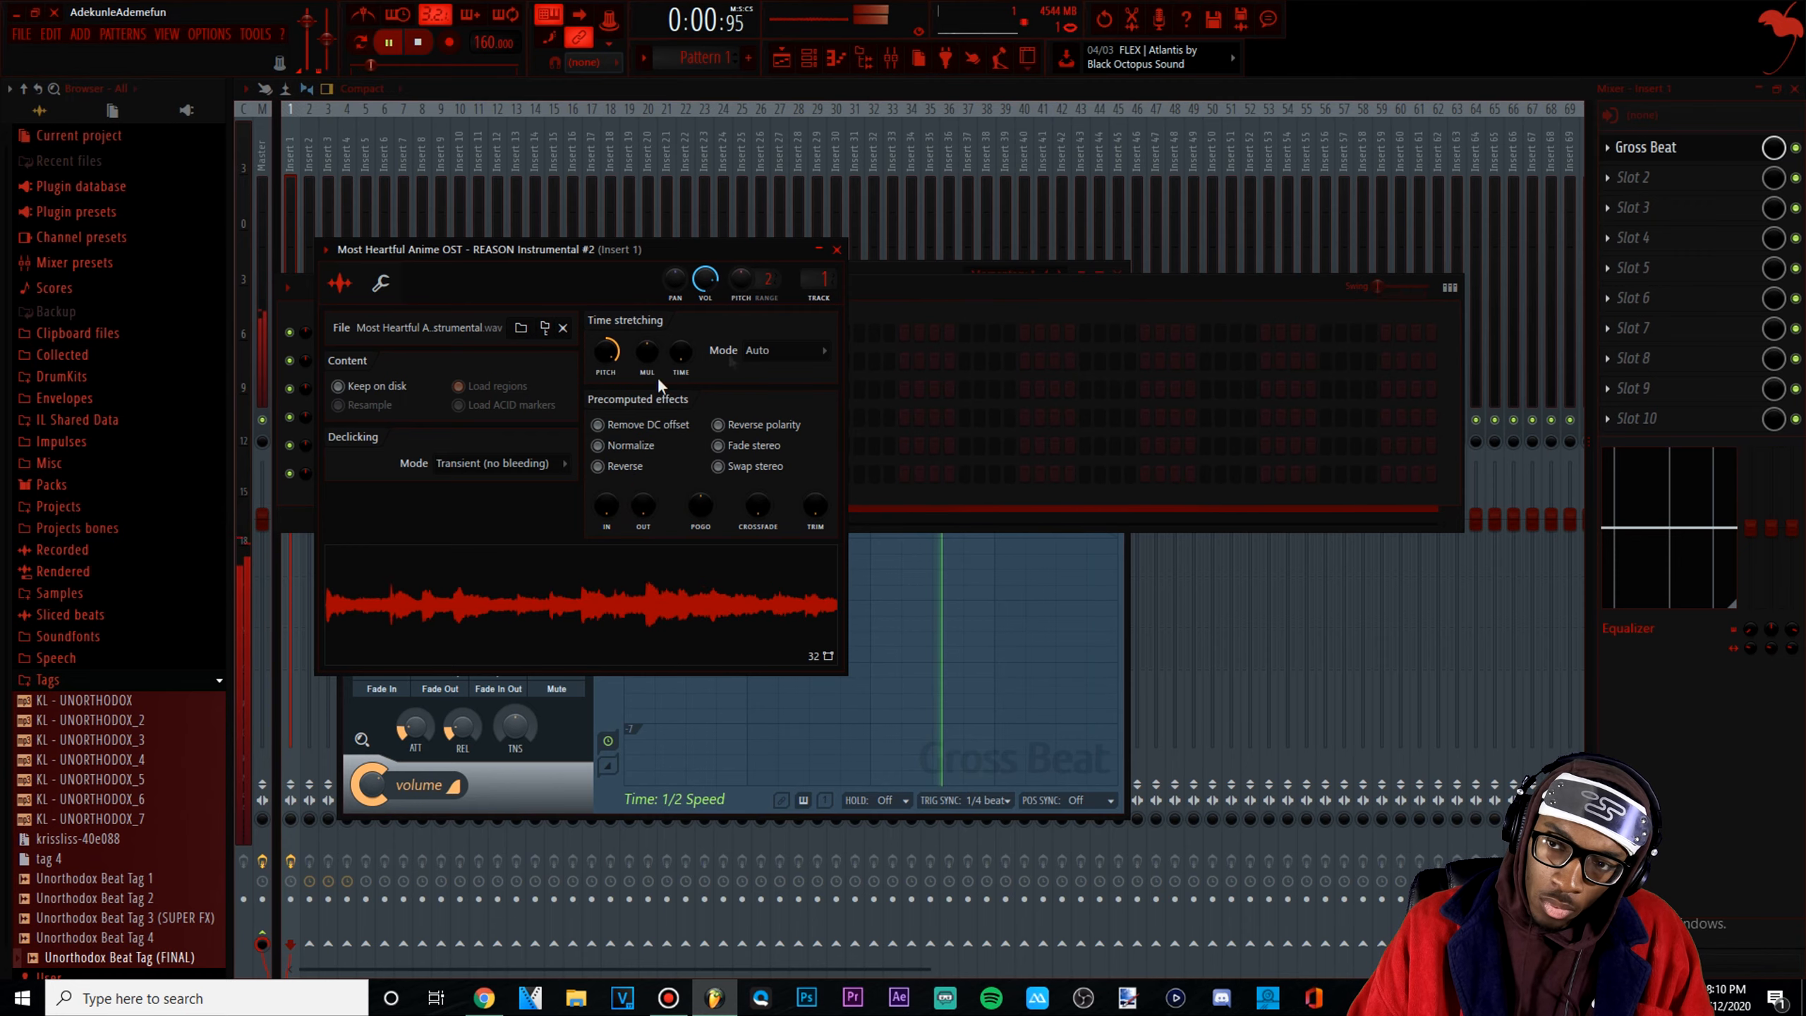
{"action": "left_click", "coordinate": [1796, 148]}
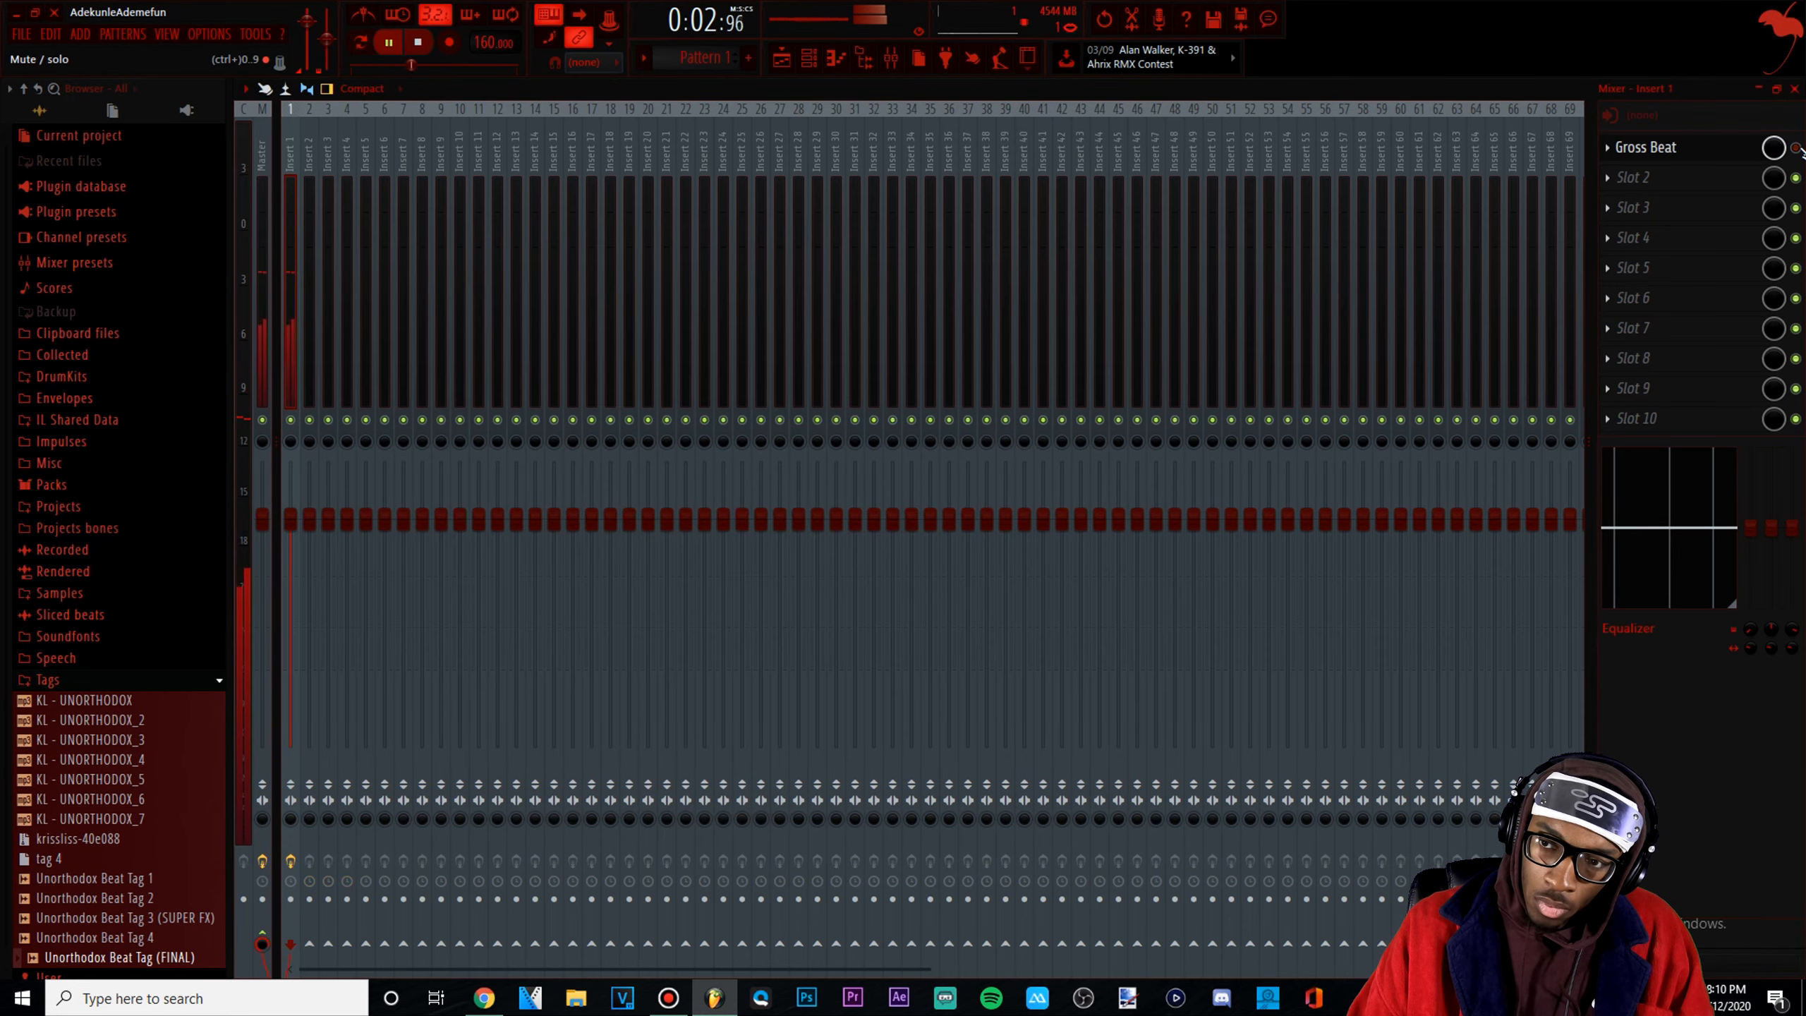
{"action": "left_click", "coordinate": [1675, 158]}
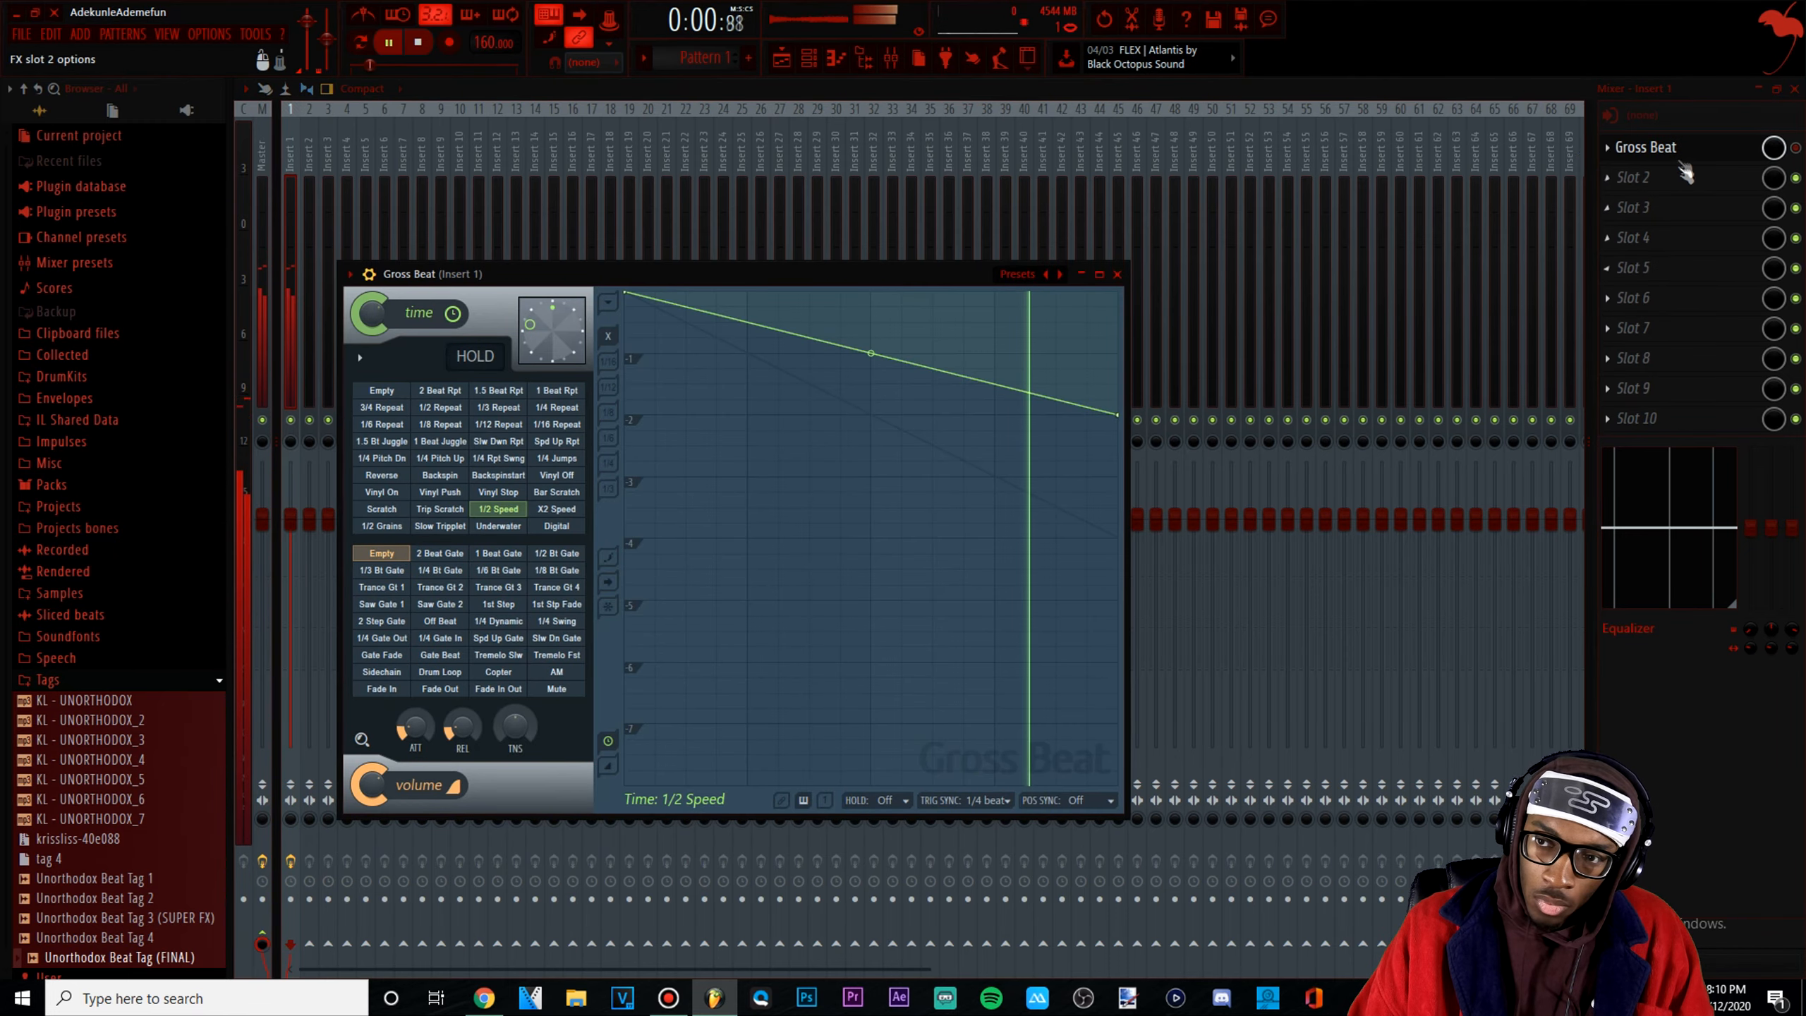
{"action": "left_click", "coordinate": [1682, 160]}
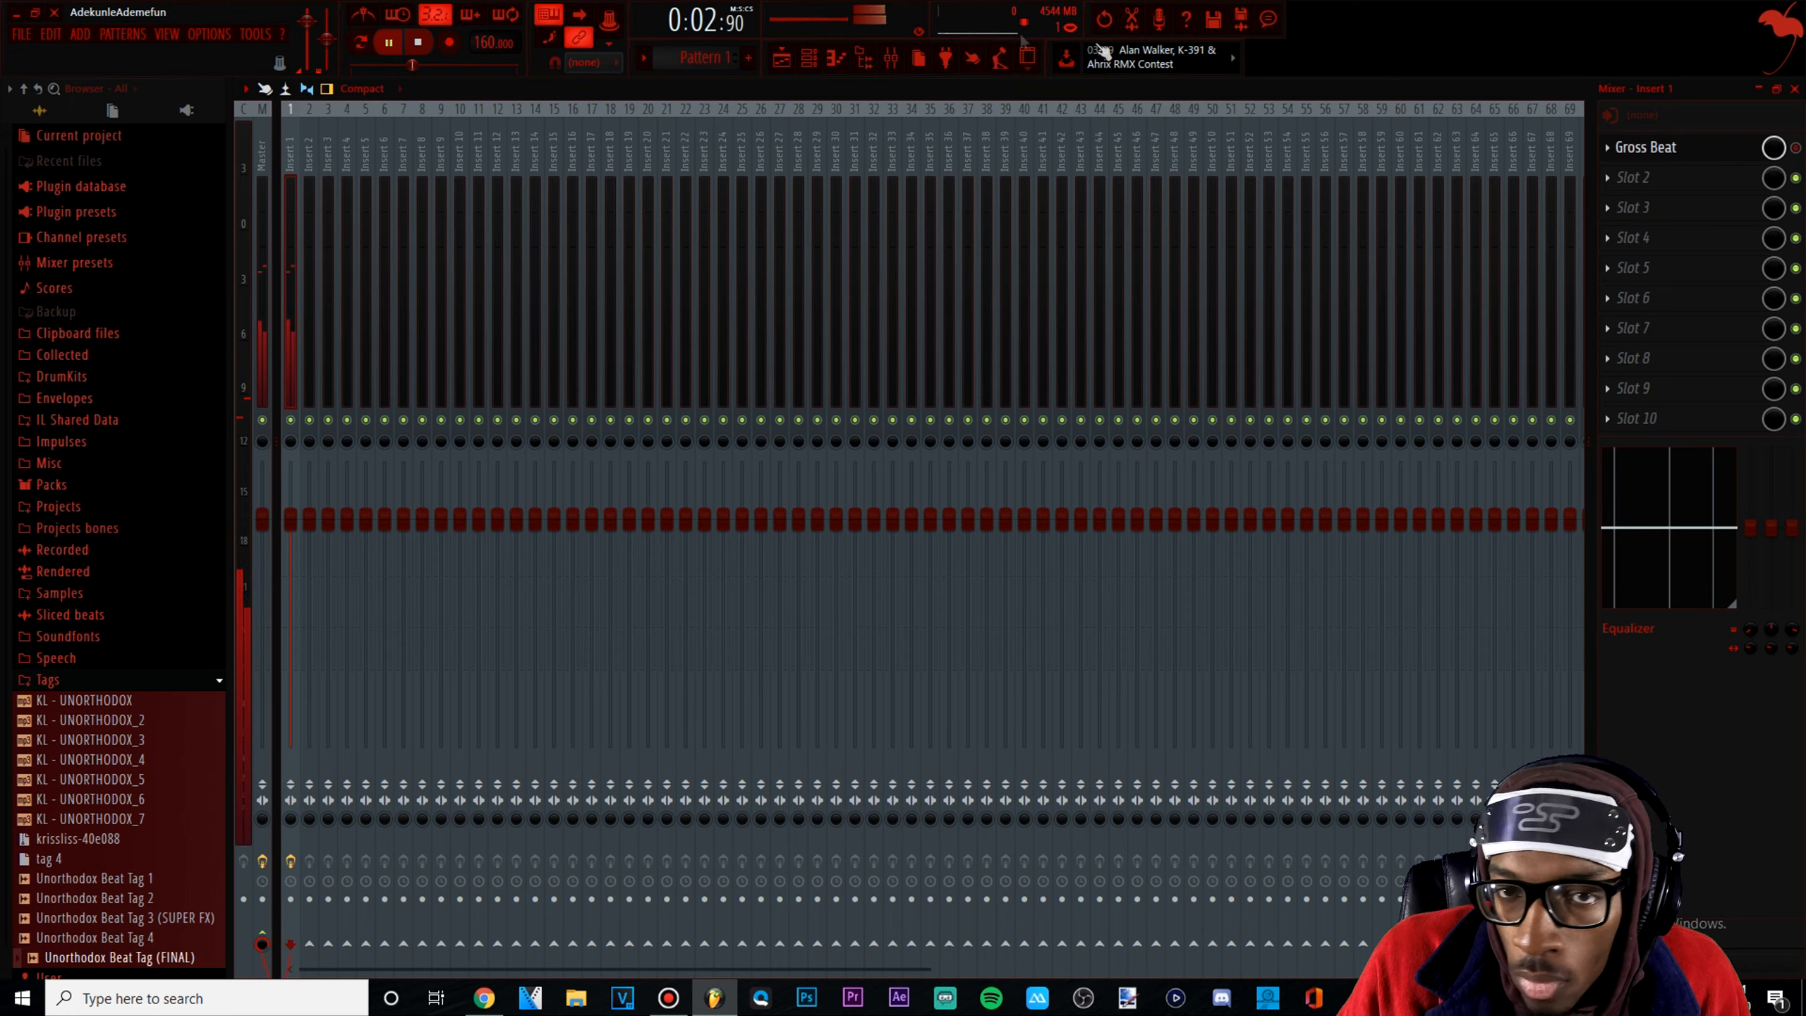
Reset the REASON Instrumental #2 sample's pitch shift in its channel settings to play the unaltered sound
{"action": "left_click", "coordinate": [815, 57]}
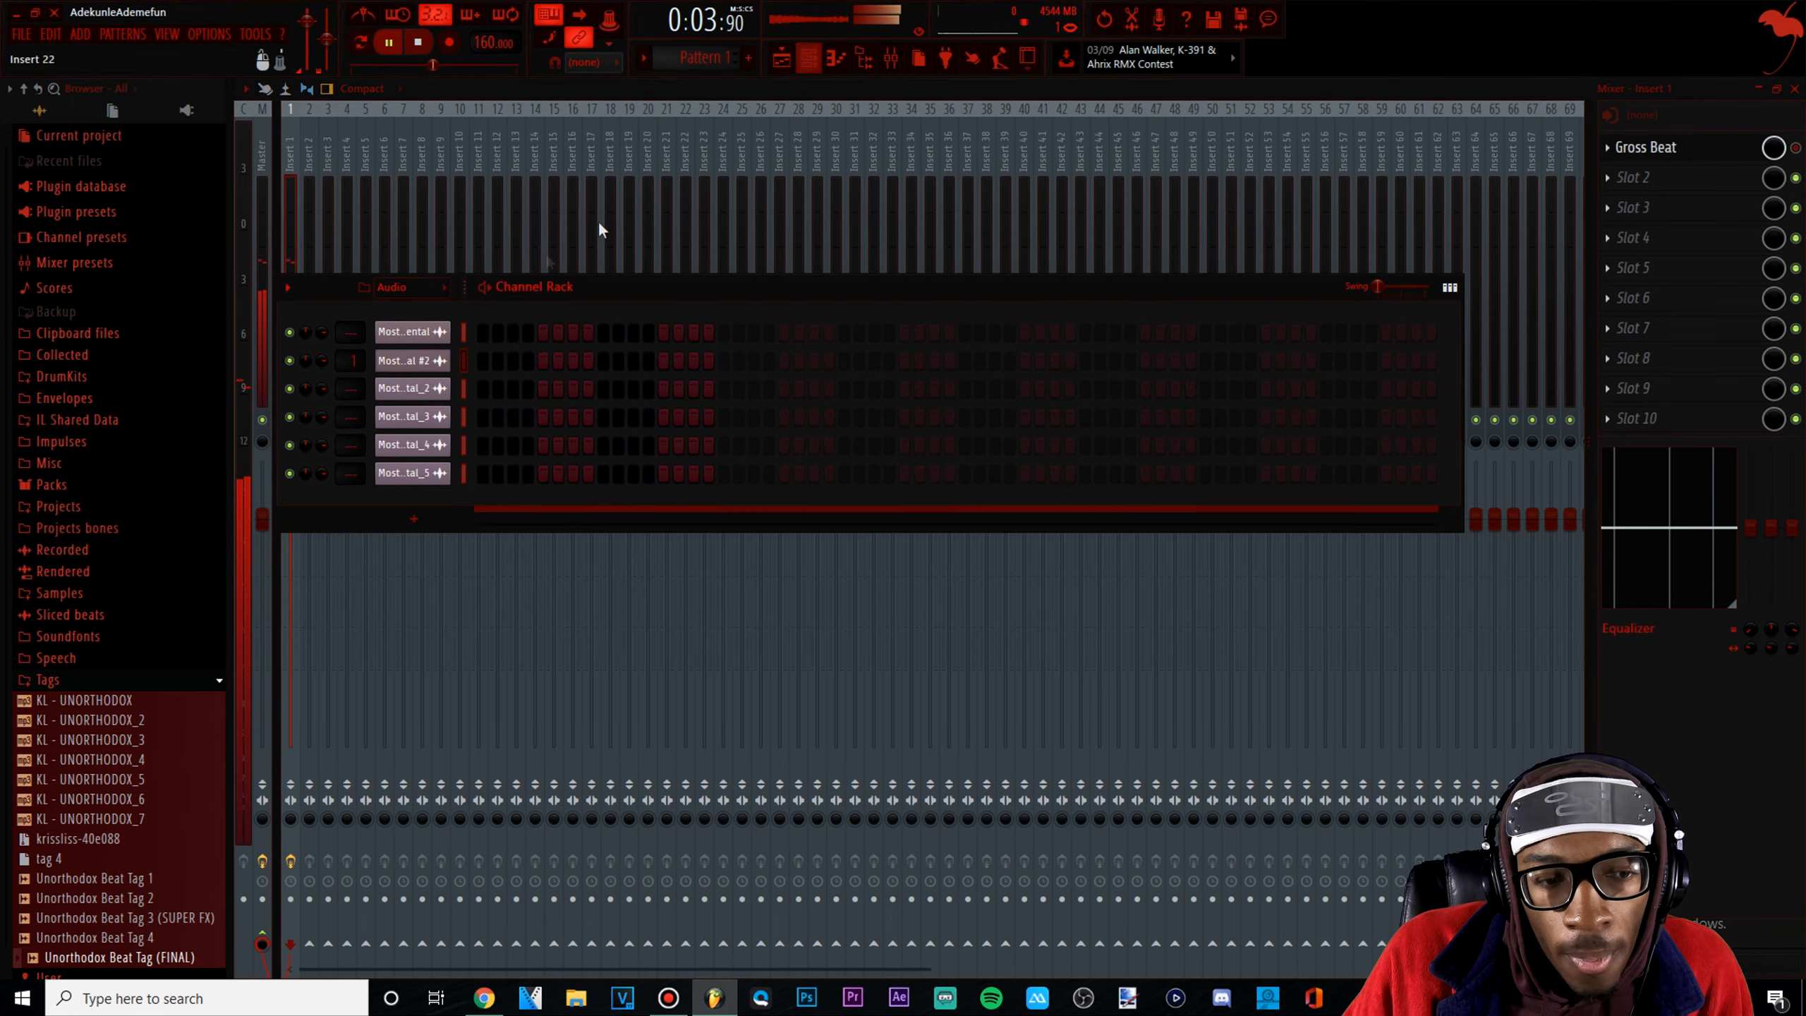
{"action": "left_click", "coordinate": [411, 360]}
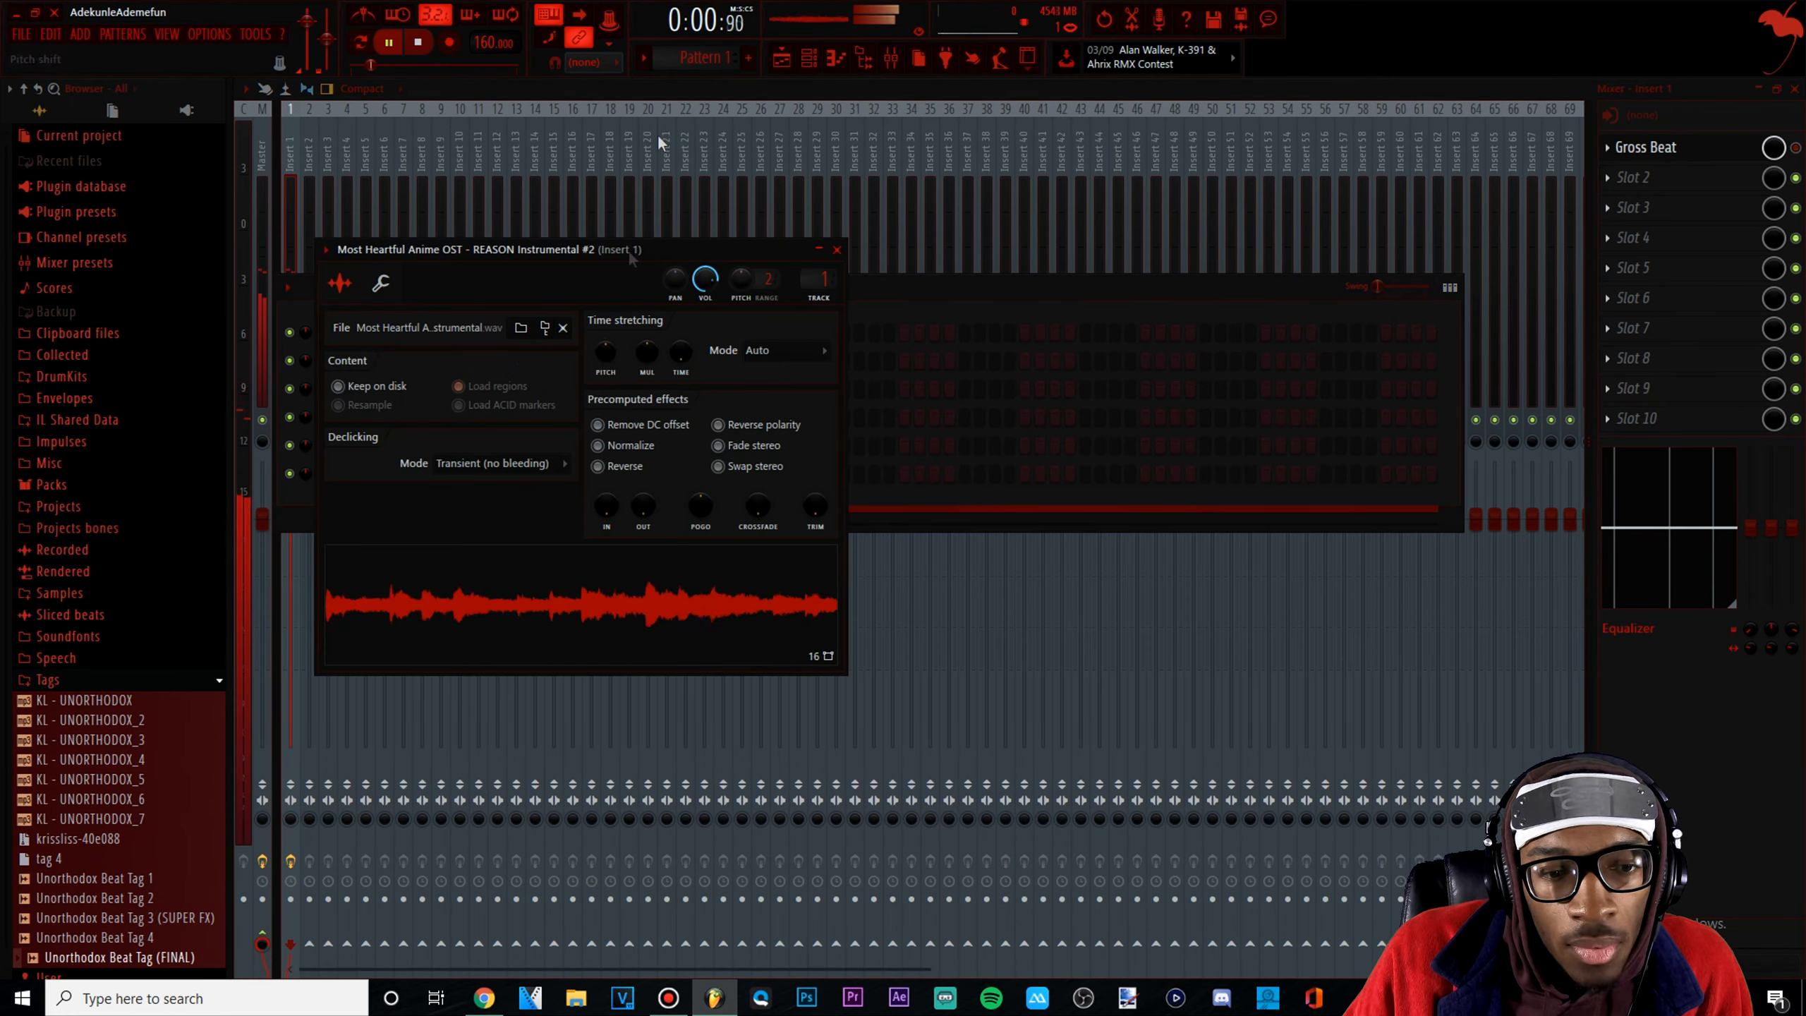
{"action": "key", "text": "space"}
Try chopping the REASON Instrumental #2 clip on Track 1 into one-bar pieces, and restore the whole clip
{"action": "left_click", "coordinate": [782, 58]}
{"action": "scroll", "coordinate": [455, 265], "scroll_direction": "up", "scroll_amount": 2}
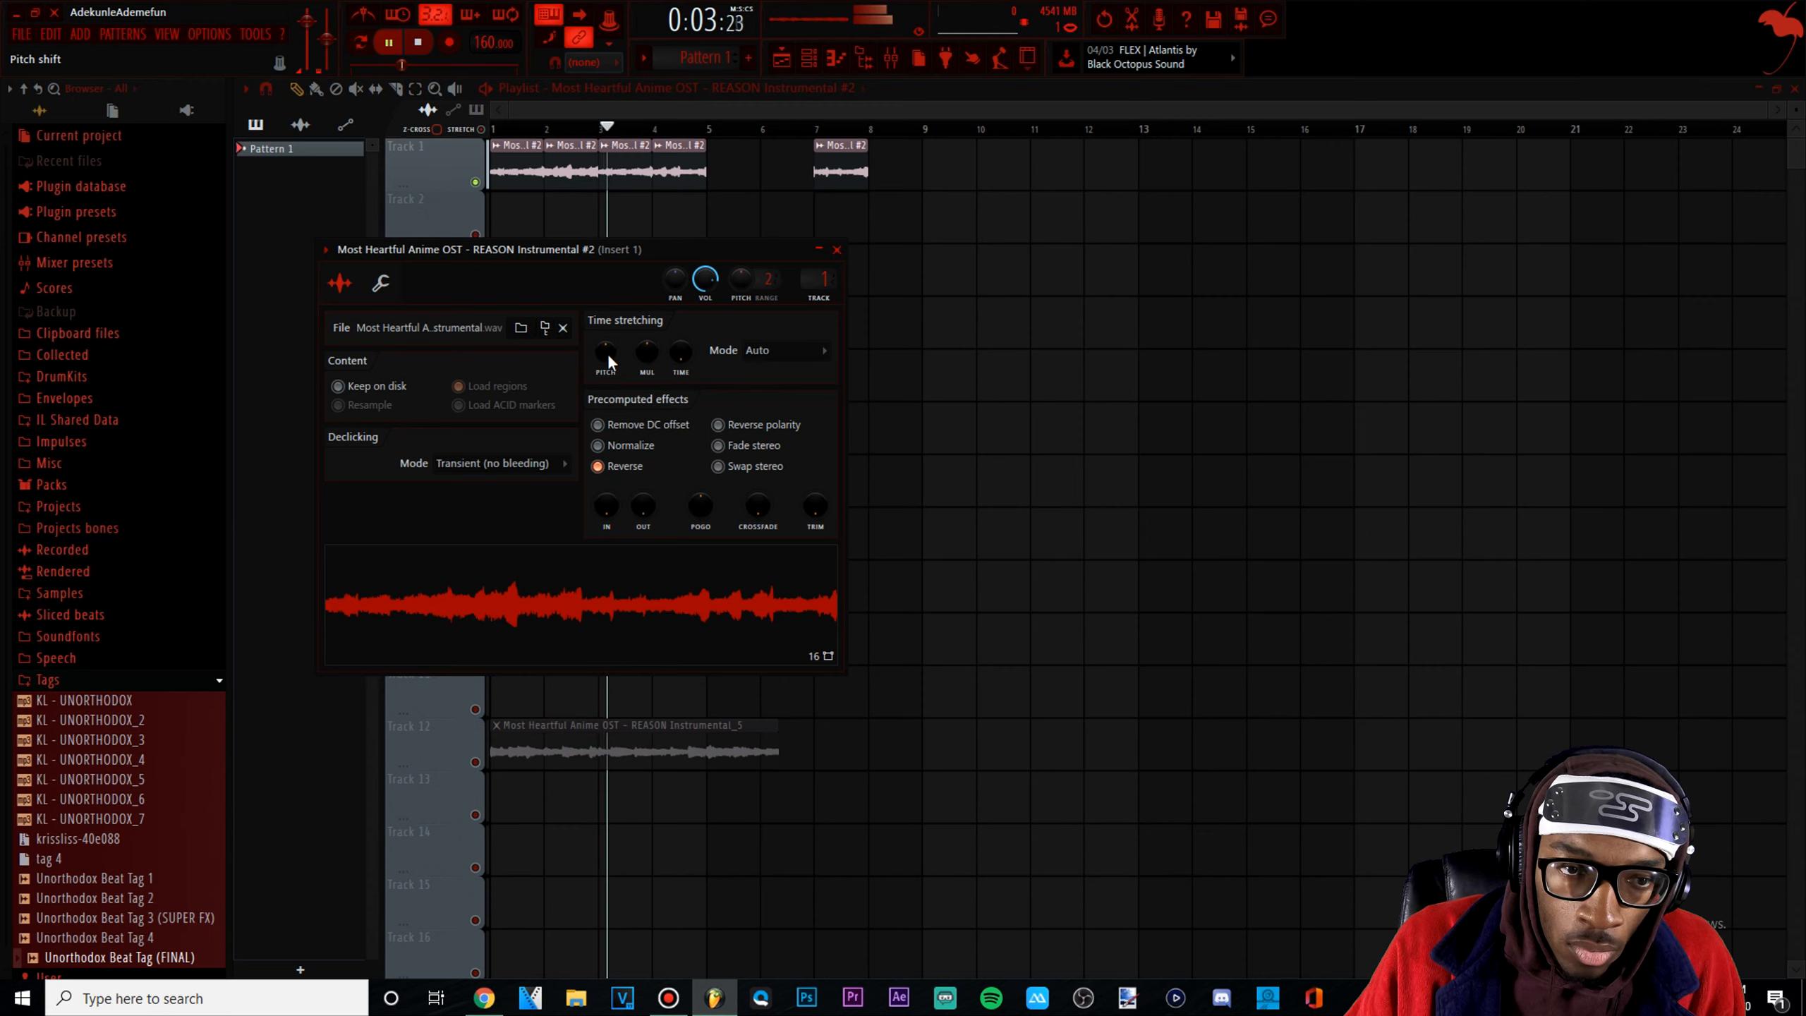
{"action": "key", "text": "space"}
{"action": "left_click_drag", "start_coordinate": [661, 633], "coordinate": [574, 215]}
{"action": "key", "text": "space"}
{"action": "key", "text": "Delete"}
{"action": "key", "text": "space"}
{"action": "left_click_drag", "start_coordinate": [722, 177], "coordinate": [552, 142]}
{"action": "key", "text": "space"}
{"action": "key", "text": "F6"}
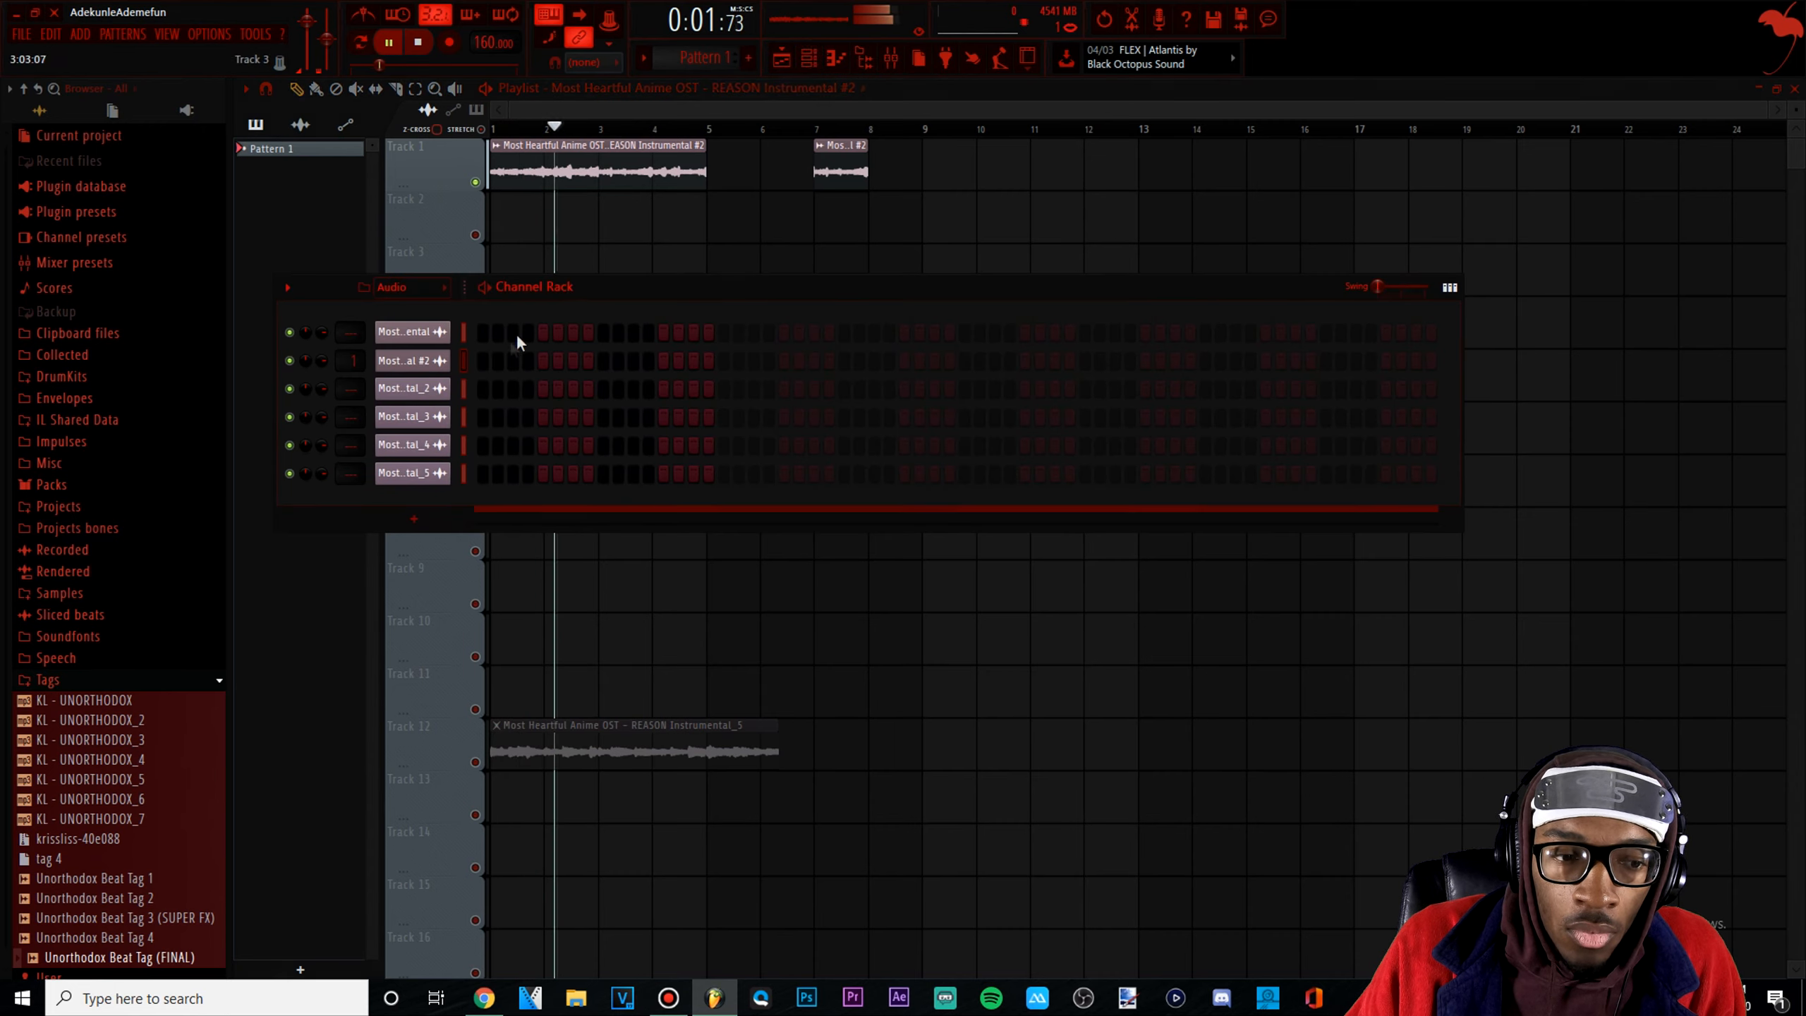
Reverse the REASON Instrumental #2 sample and delete the leftover clip piece at bar 7 of Track 1
{"action": "left_click", "coordinate": [446, 363]}
{"action": "left_click", "coordinate": [598, 466]}
{"action": "key", "text": "space"}
{"action": "left_click", "coordinate": [820, 146]}
{"action": "right_click", "coordinate": [857, 173]}
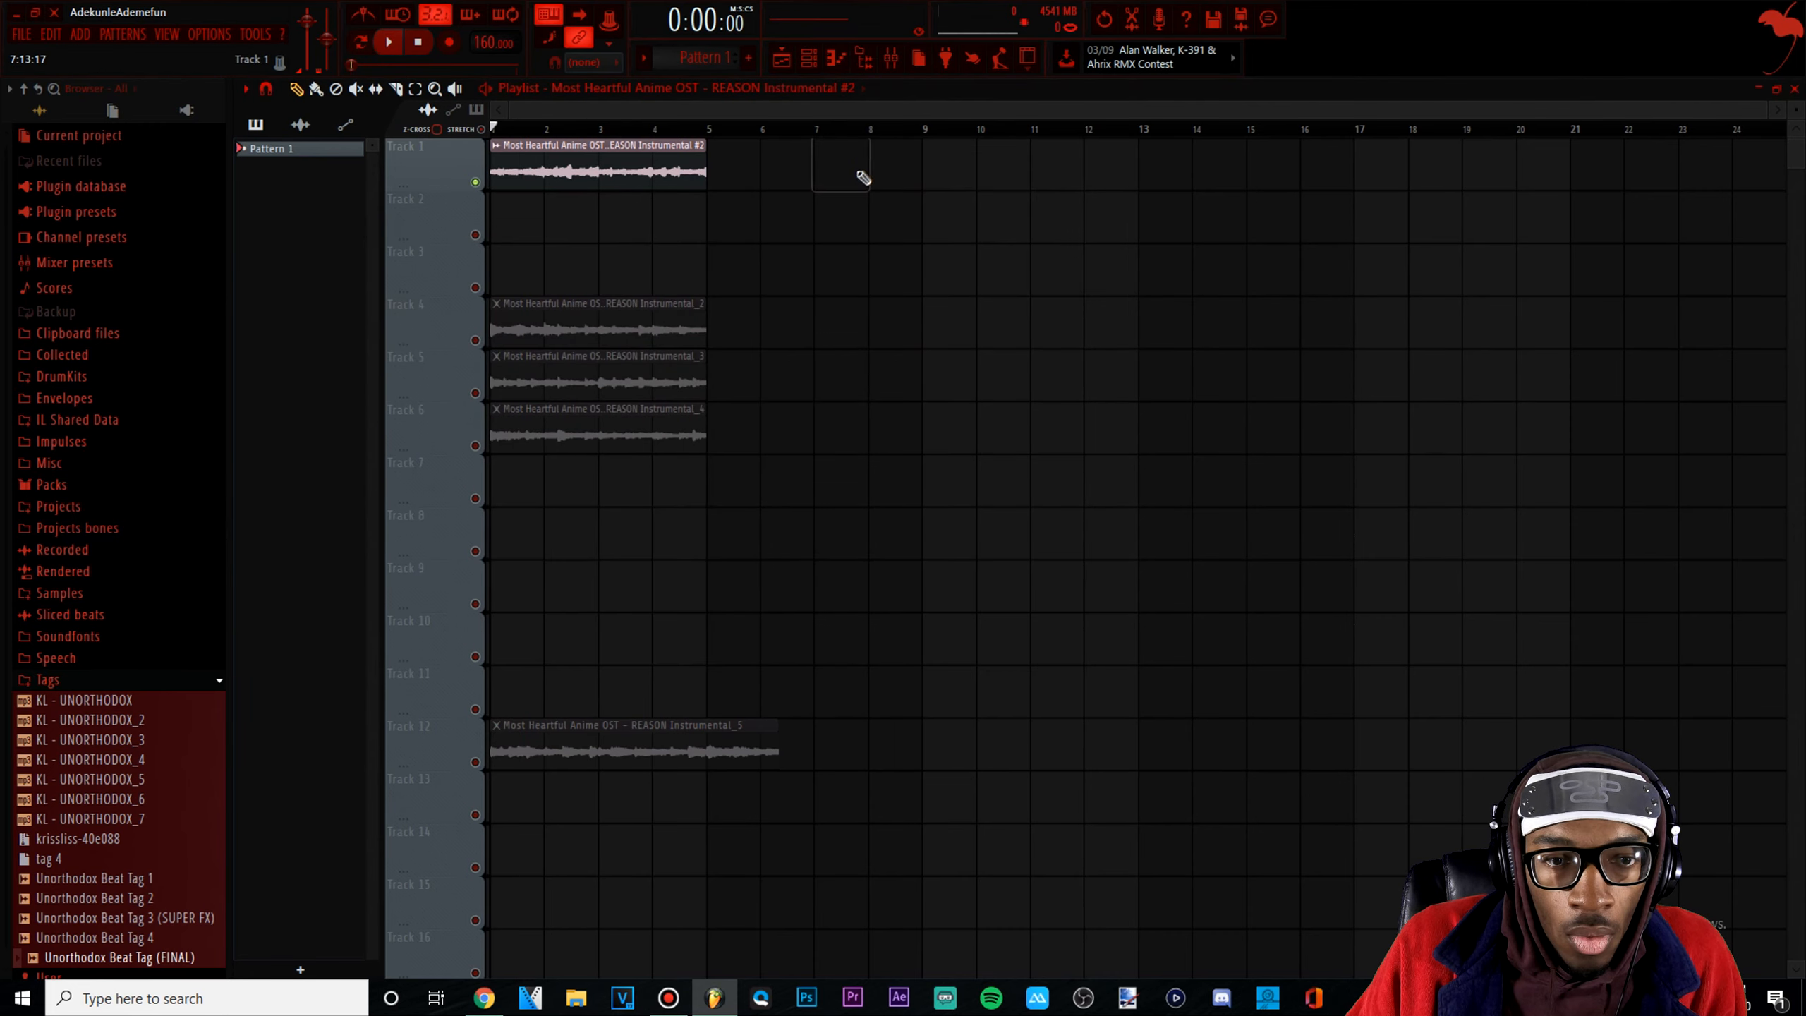
Raise the REASON Instrumental #2 sample's pitch shift and re-enable Gross Beat on mixer Insert 1
{"action": "left_click", "coordinate": [810, 62]}
{"action": "left_click", "coordinate": [444, 348]}
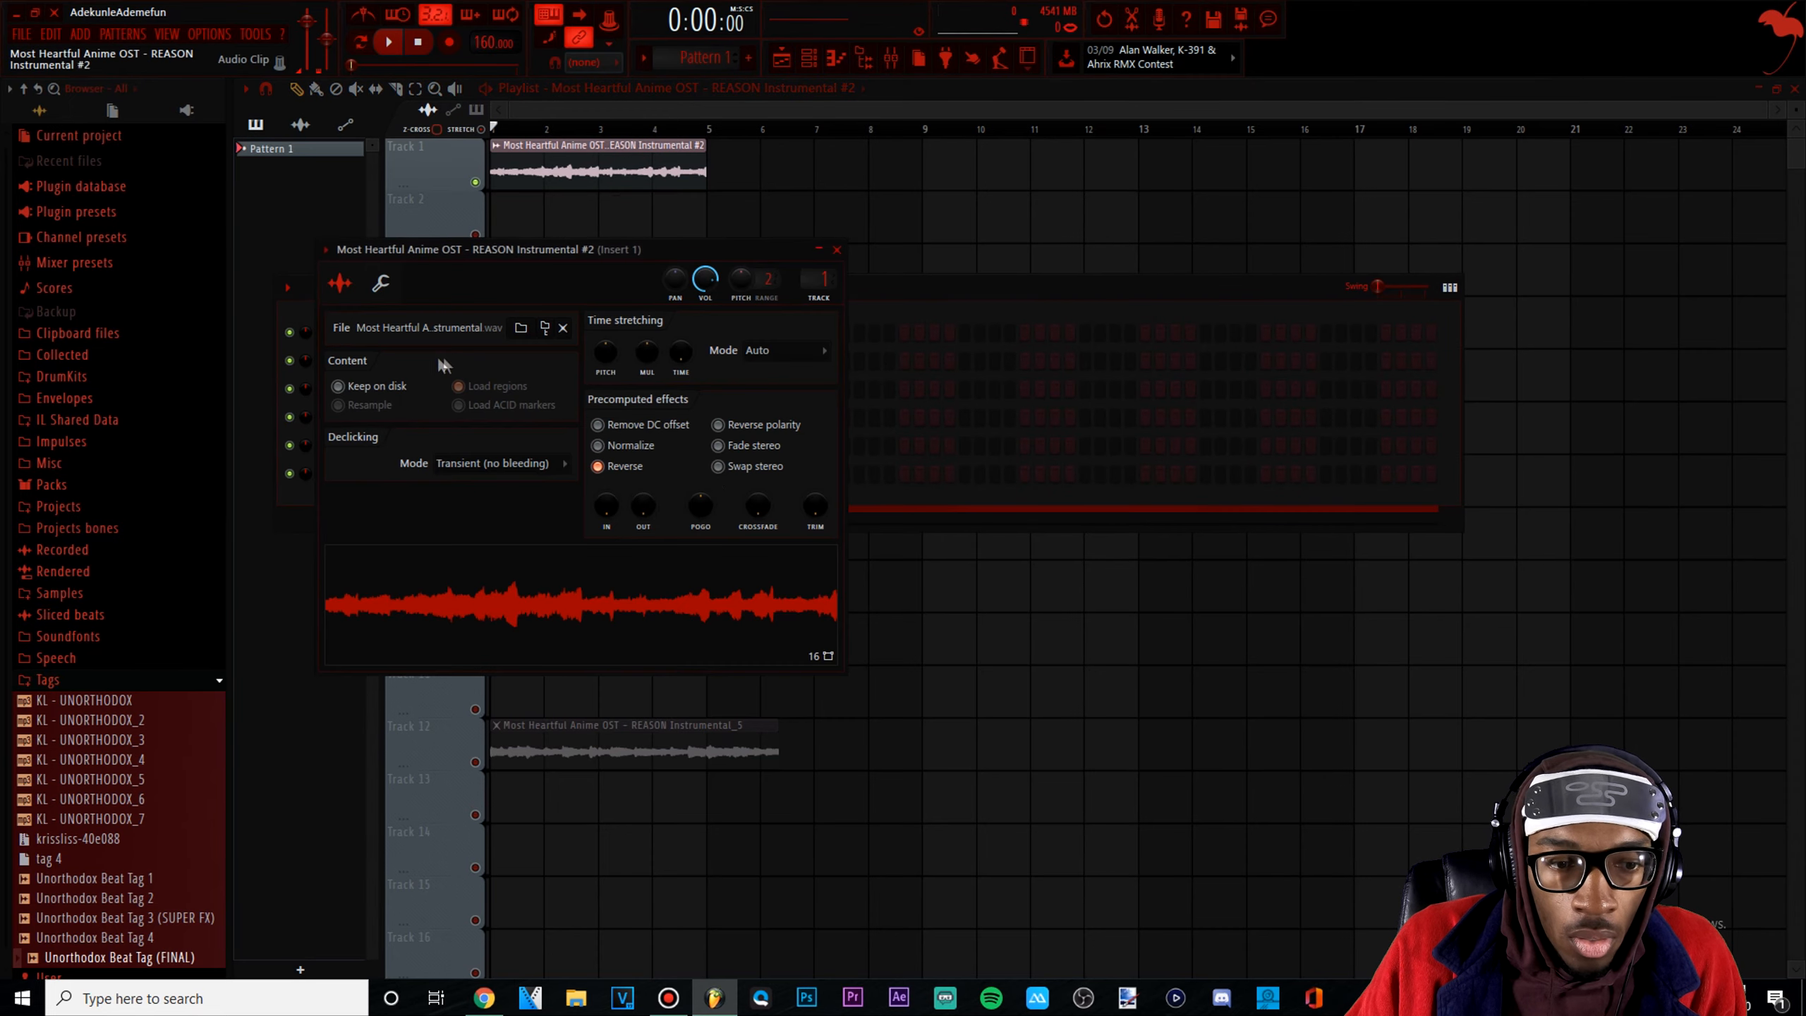
{"action": "key", "text": "space"}
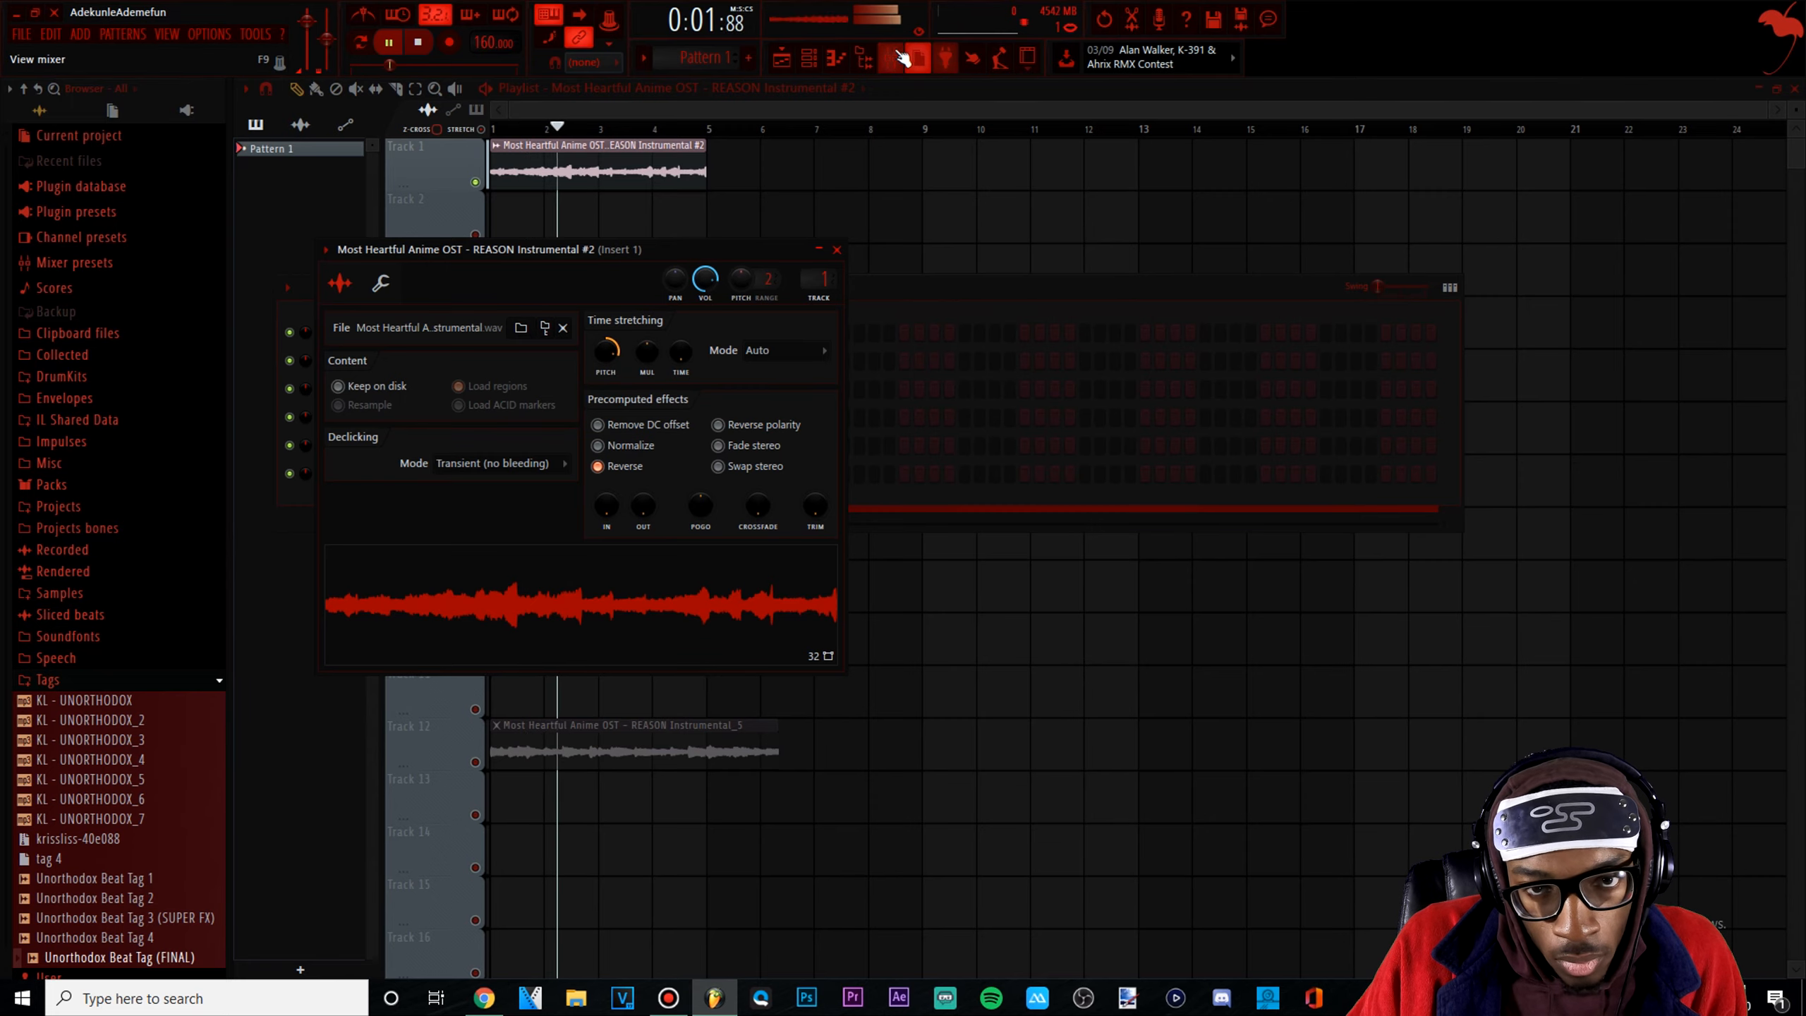
{"action": "key", "text": "F9"}
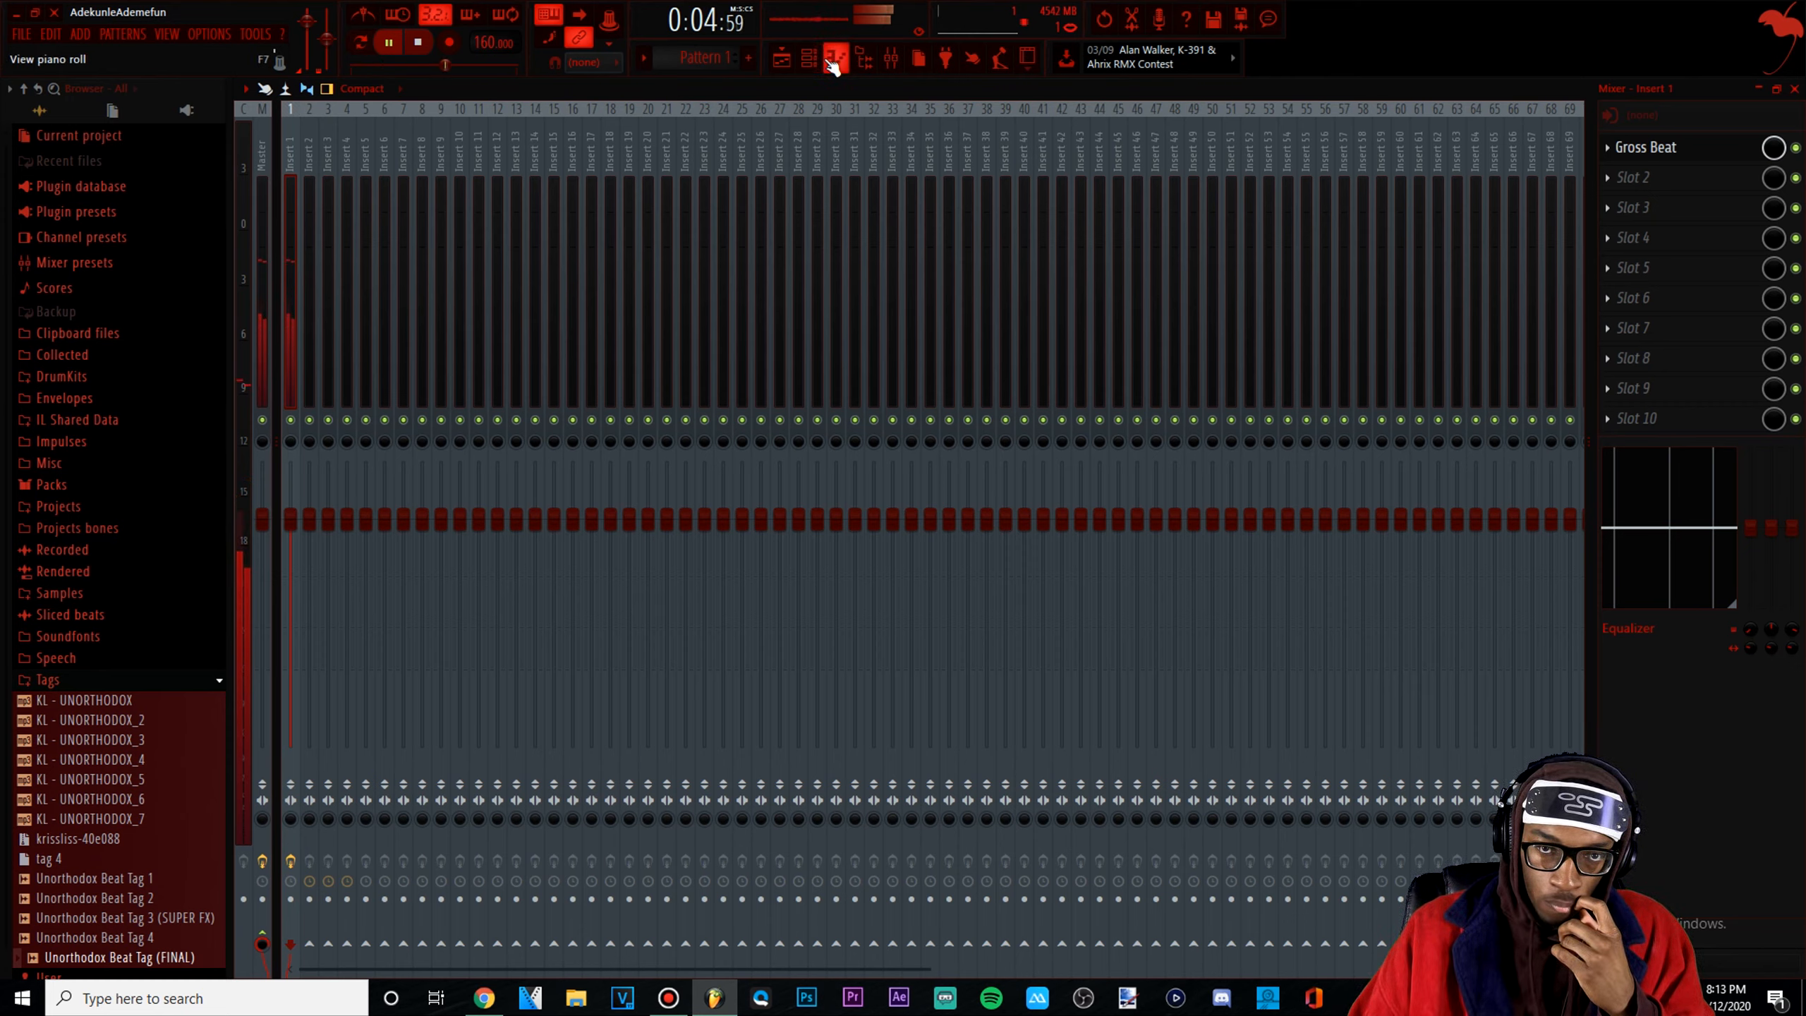
Reopen the REASON Instrumental #2 channel settings and audition the processed sample, returning to the playlist
{"action": "left_click", "coordinate": [808, 58]}
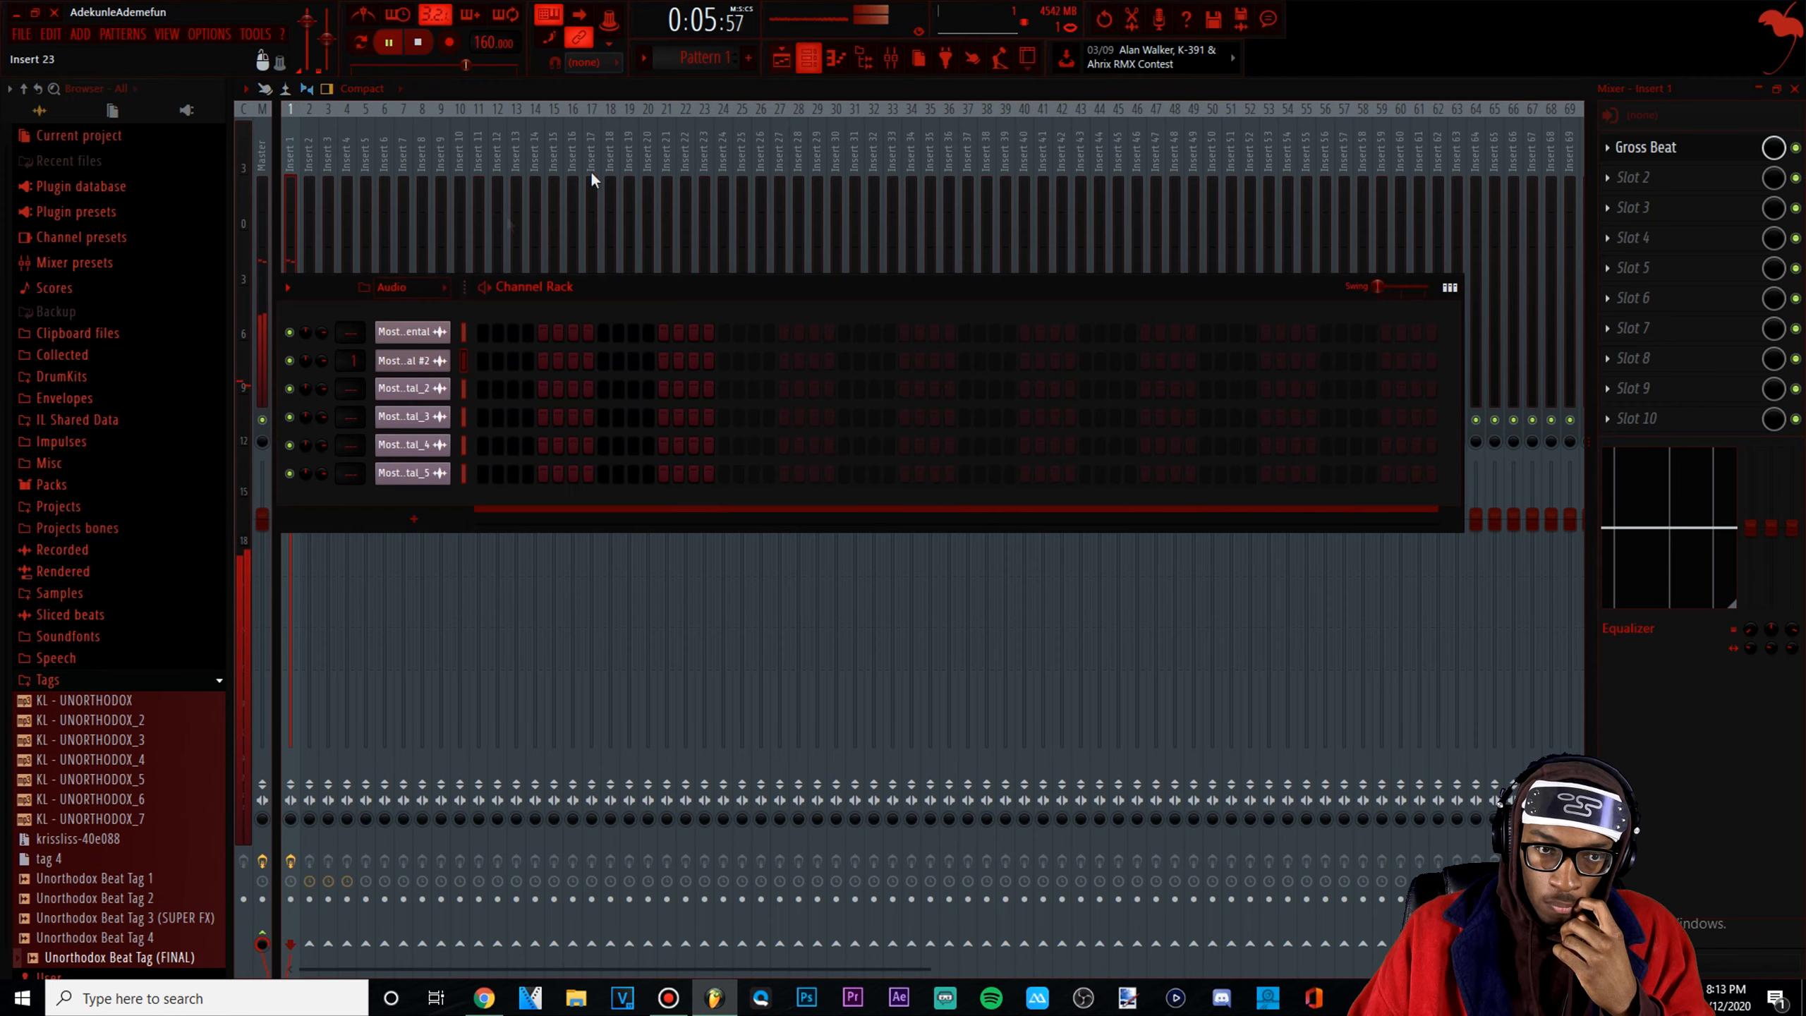
{"action": "left_click", "coordinate": [423, 363]}
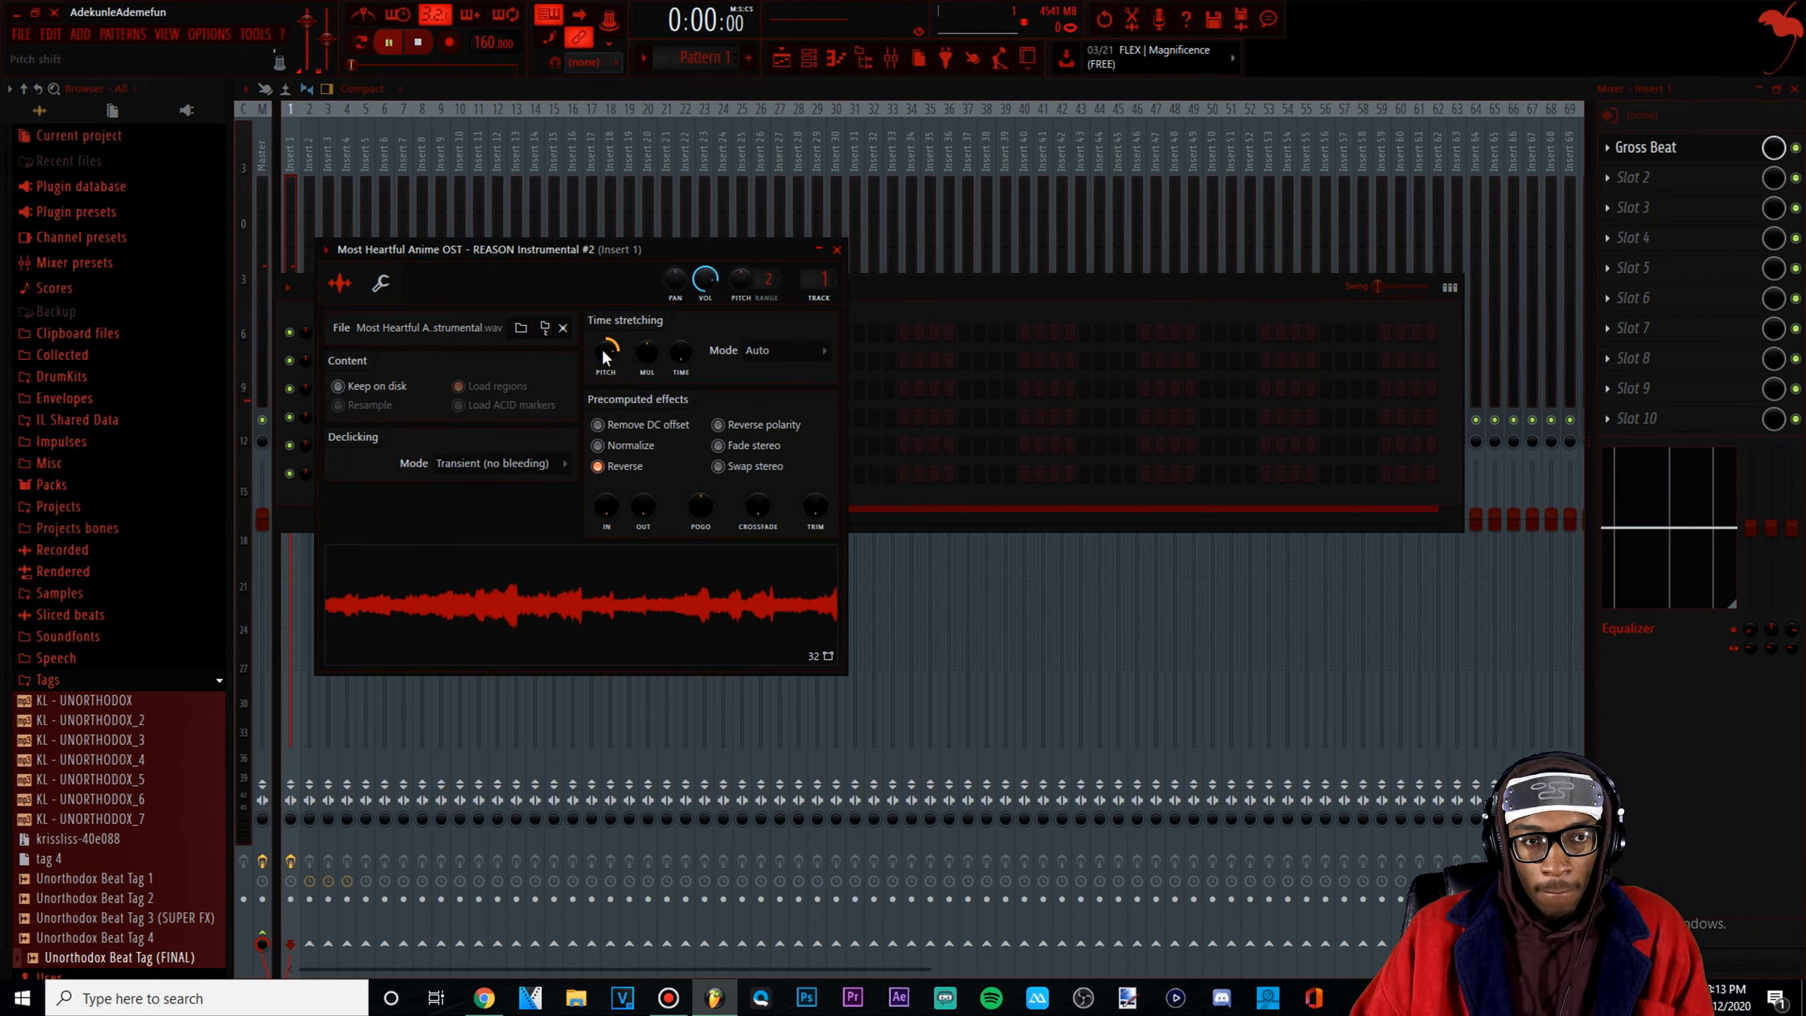
{"action": "key", "text": "space"}
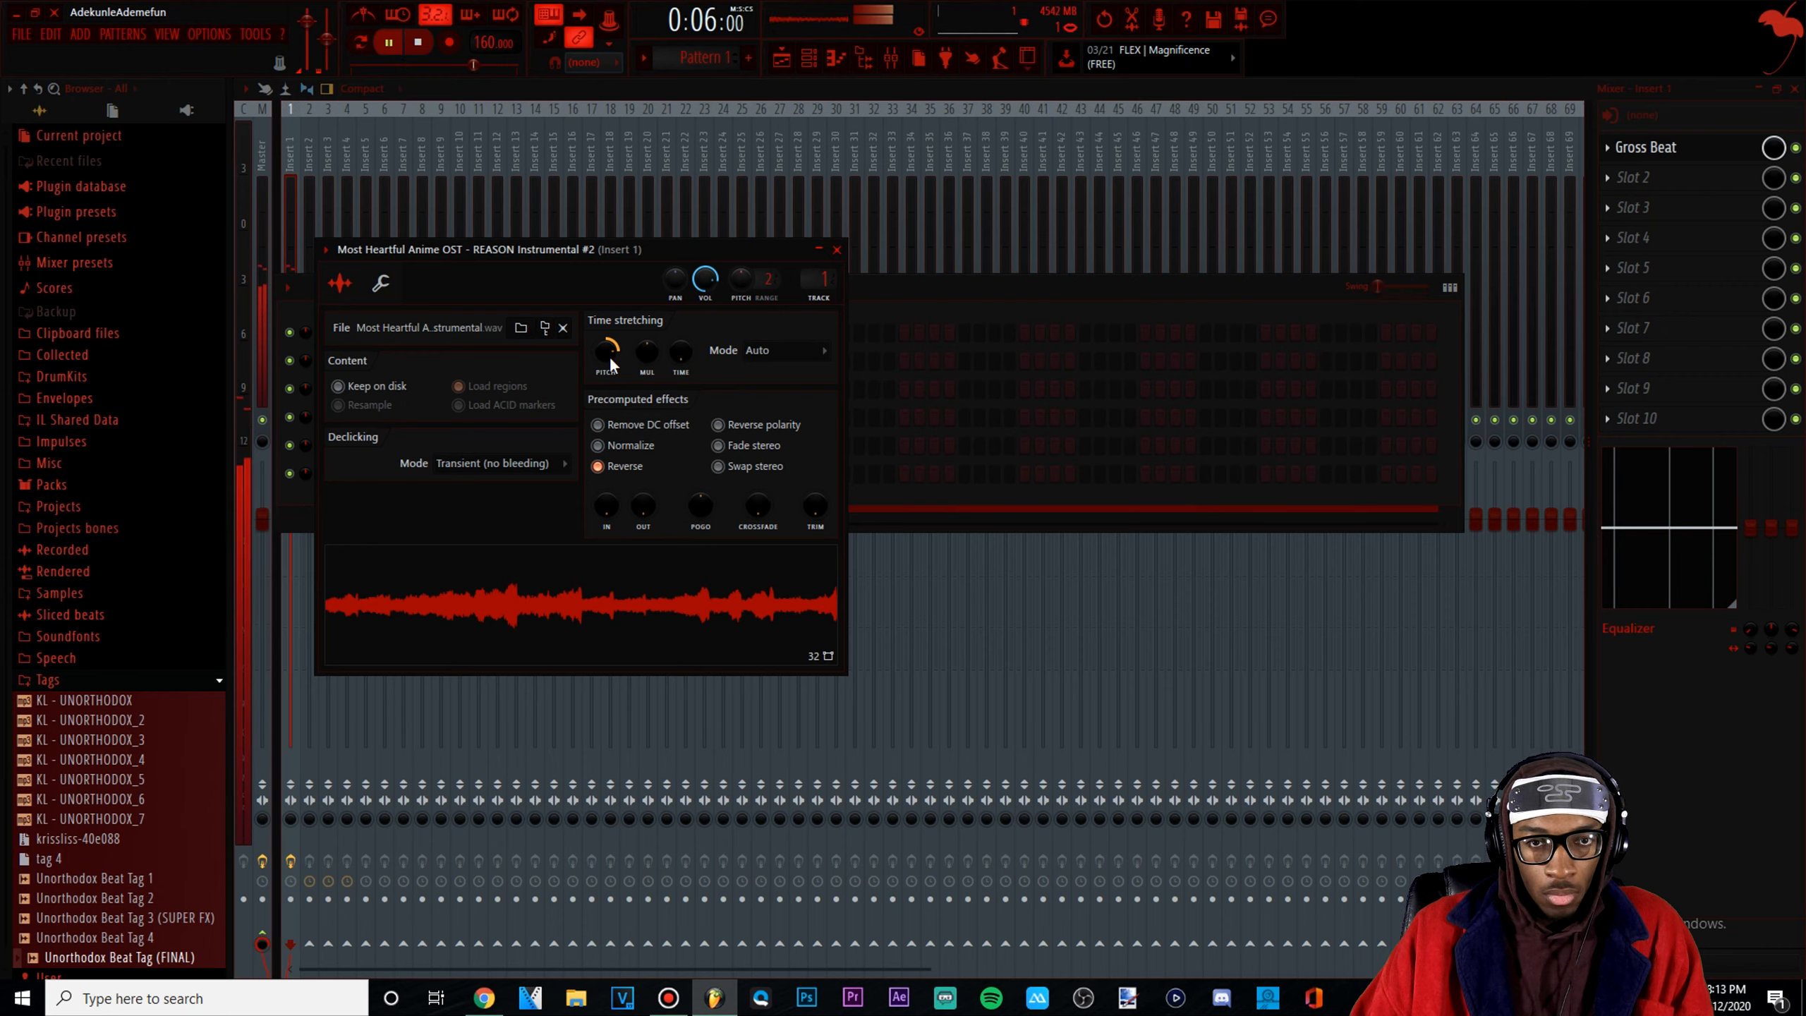
{"action": "left_click", "coordinate": [798, 58]}
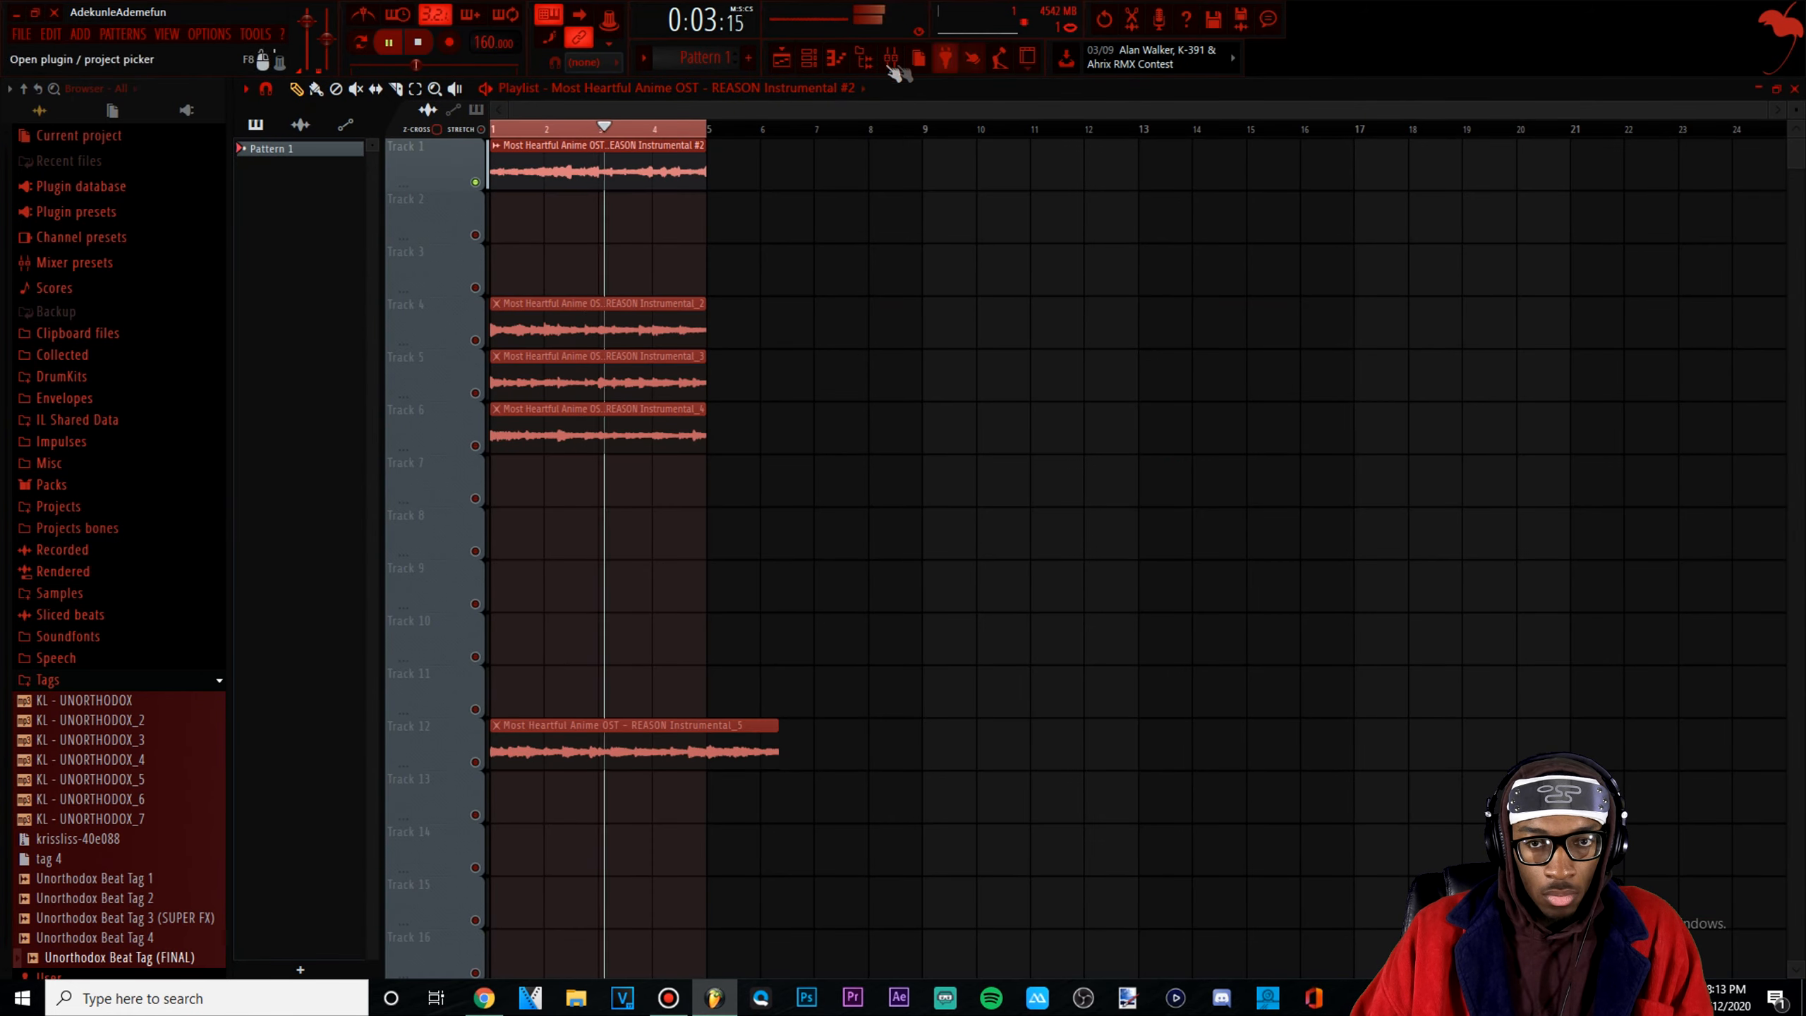
Open Gross Beat on mixer Insert 1 to check its time preset, and bring up the Channel Rack
{"action": "left_click", "coordinate": [891, 60]}
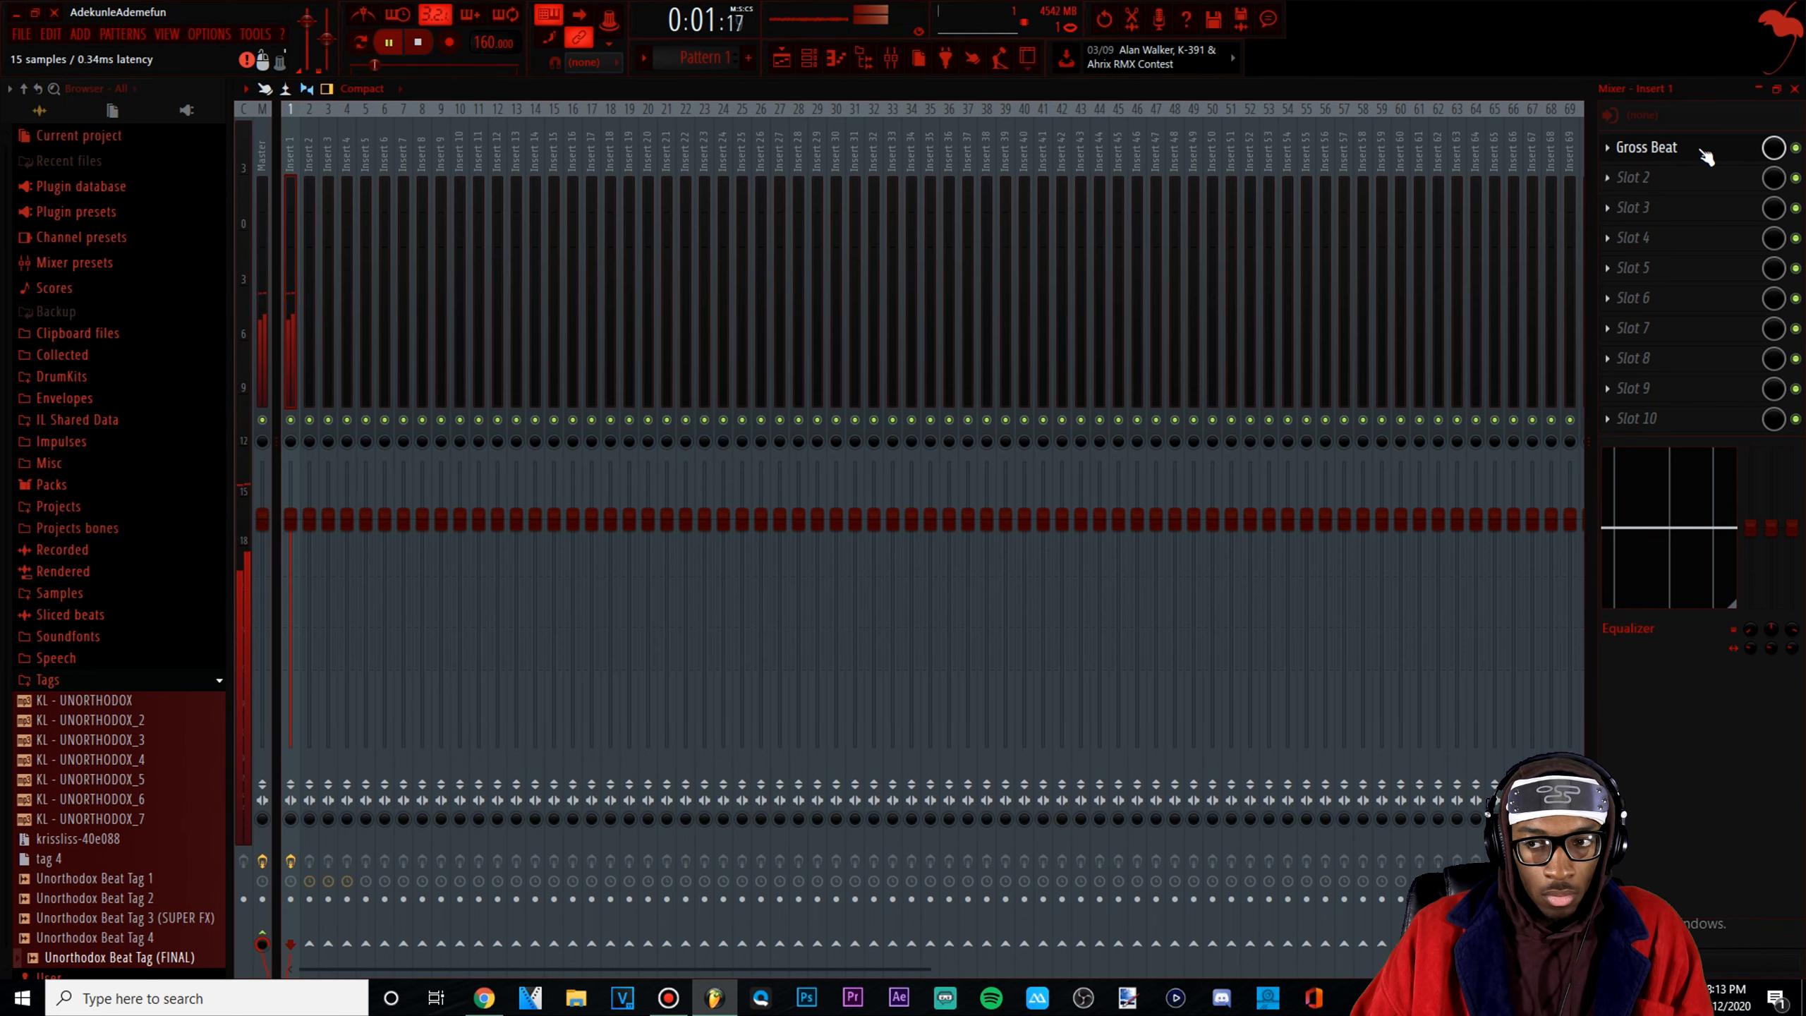
{"action": "left_click", "coordinate": [1657, 148]}
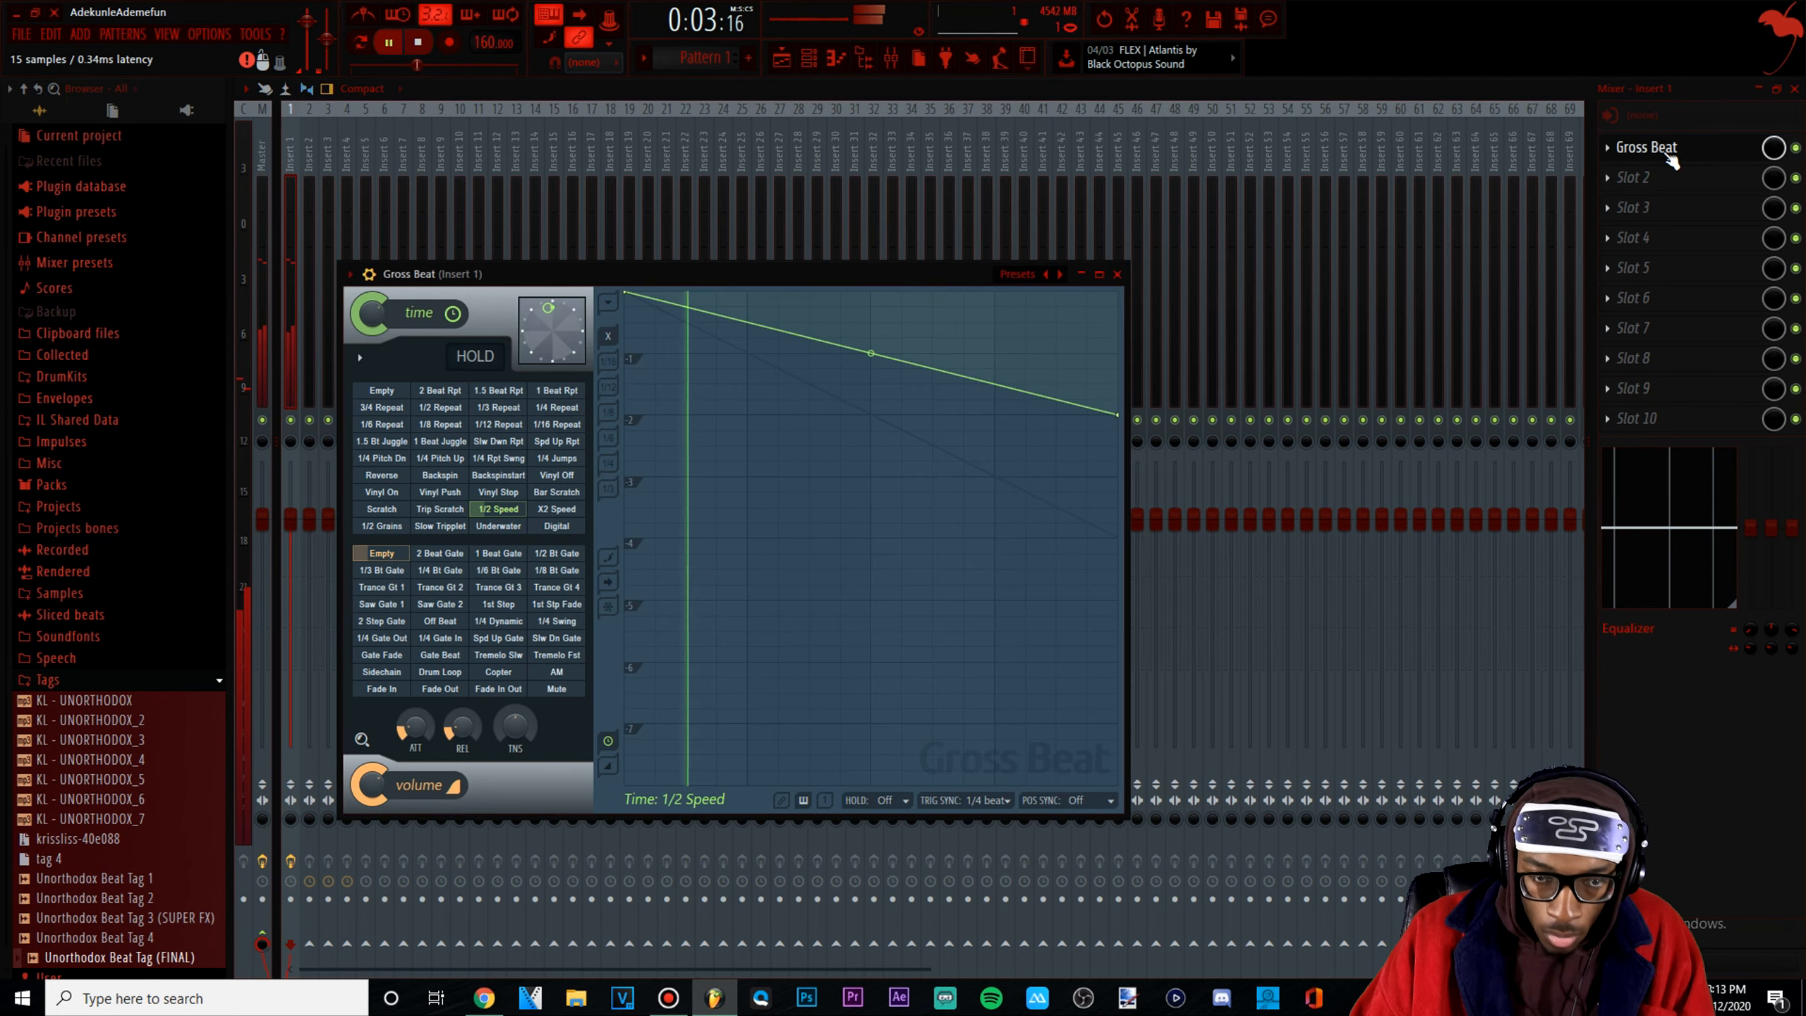
{"action": "left_click", "coordinate": [809, 59]}
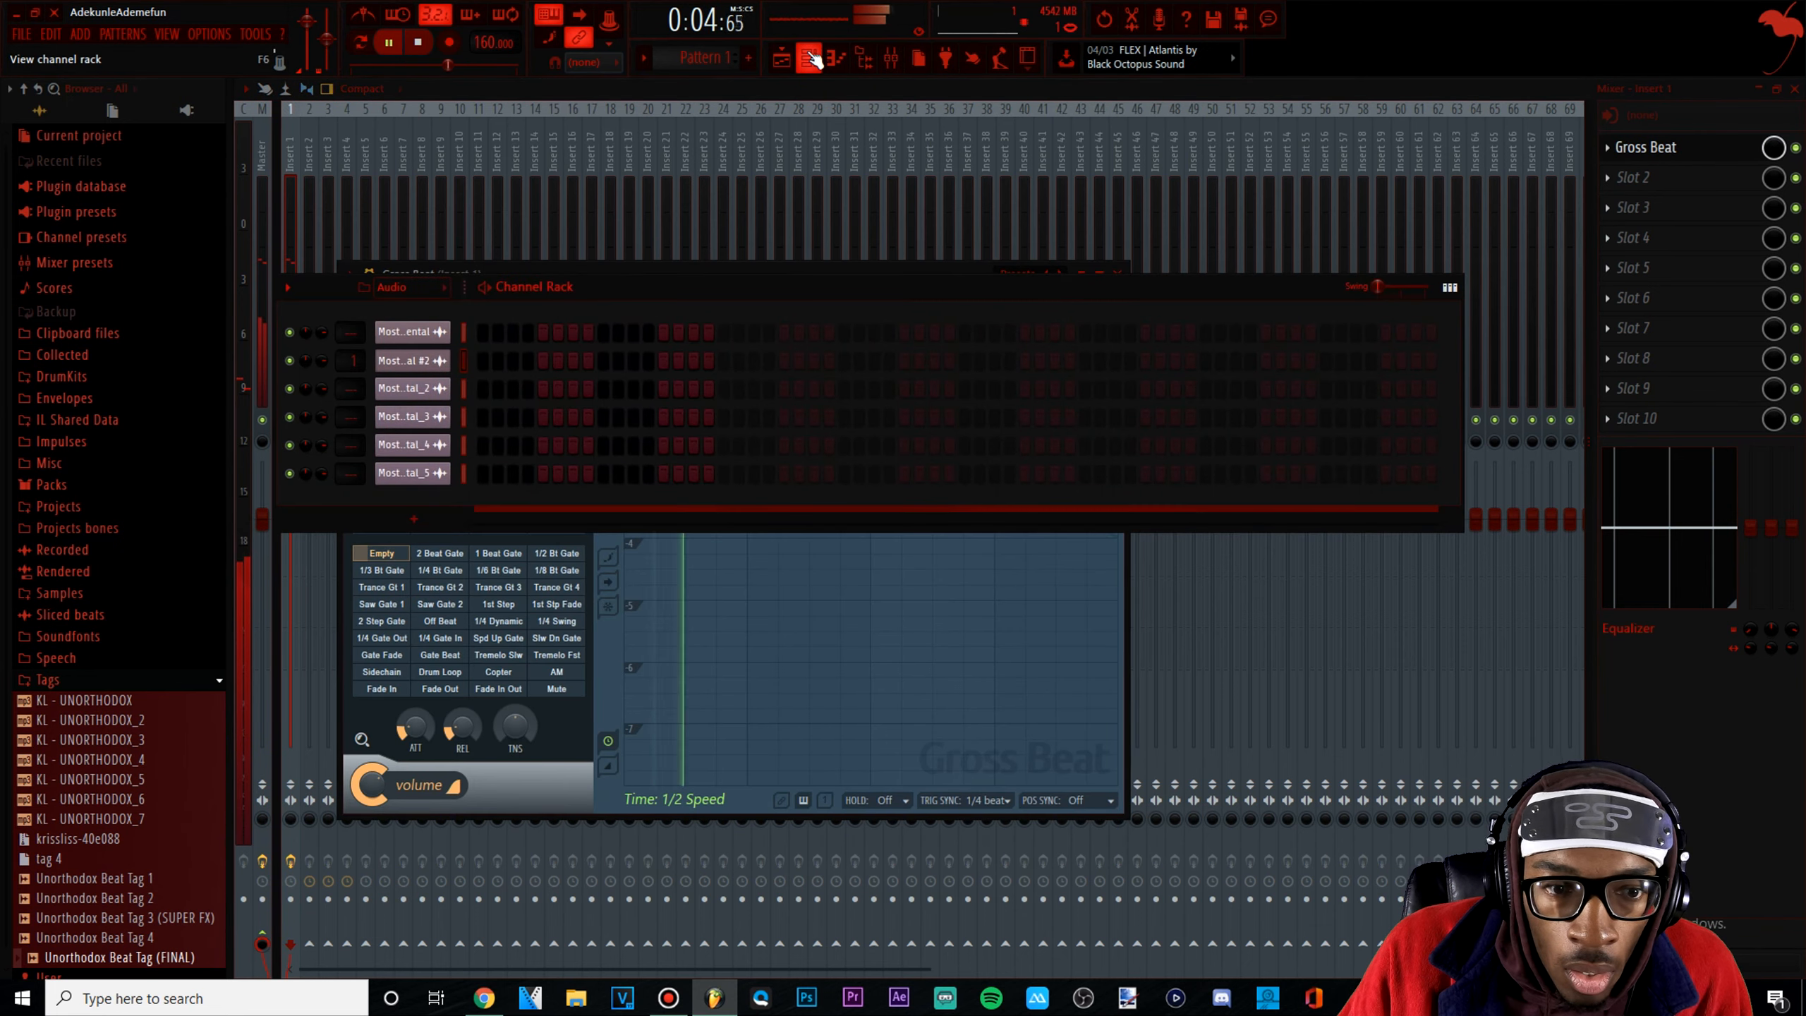
Adjust the REASON Instrumental #2 channel's pitch while auditioning the sample, and return to the playlist
{"action": "left_click", "coordinate": [420, 361]}
{"action": "key", "text": "space"}
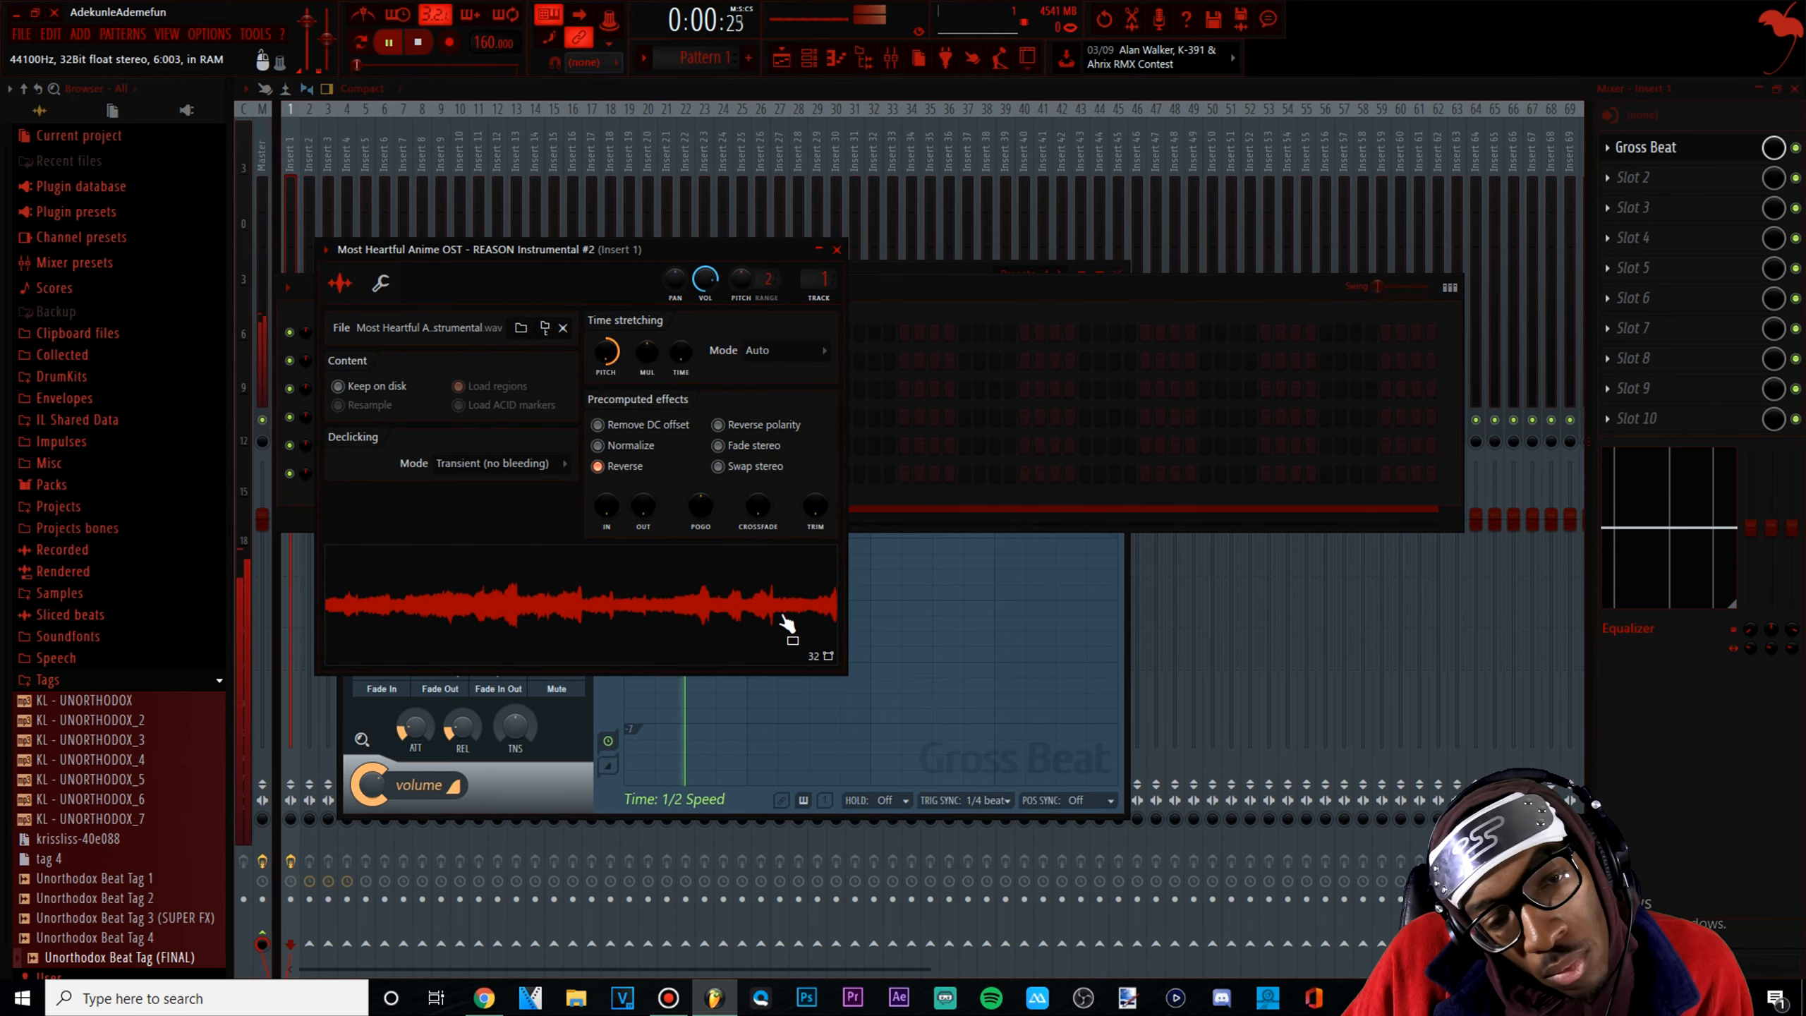
{"action": "left_click_drag", "start_coordinate": [607, 352], "coordinate": [607, 355]}
{"action": "key", "text": "space"}
{"action": "key", "text": "space"}
{"action": "key", "text": "space"}
{"action": "key", "text": "space"}
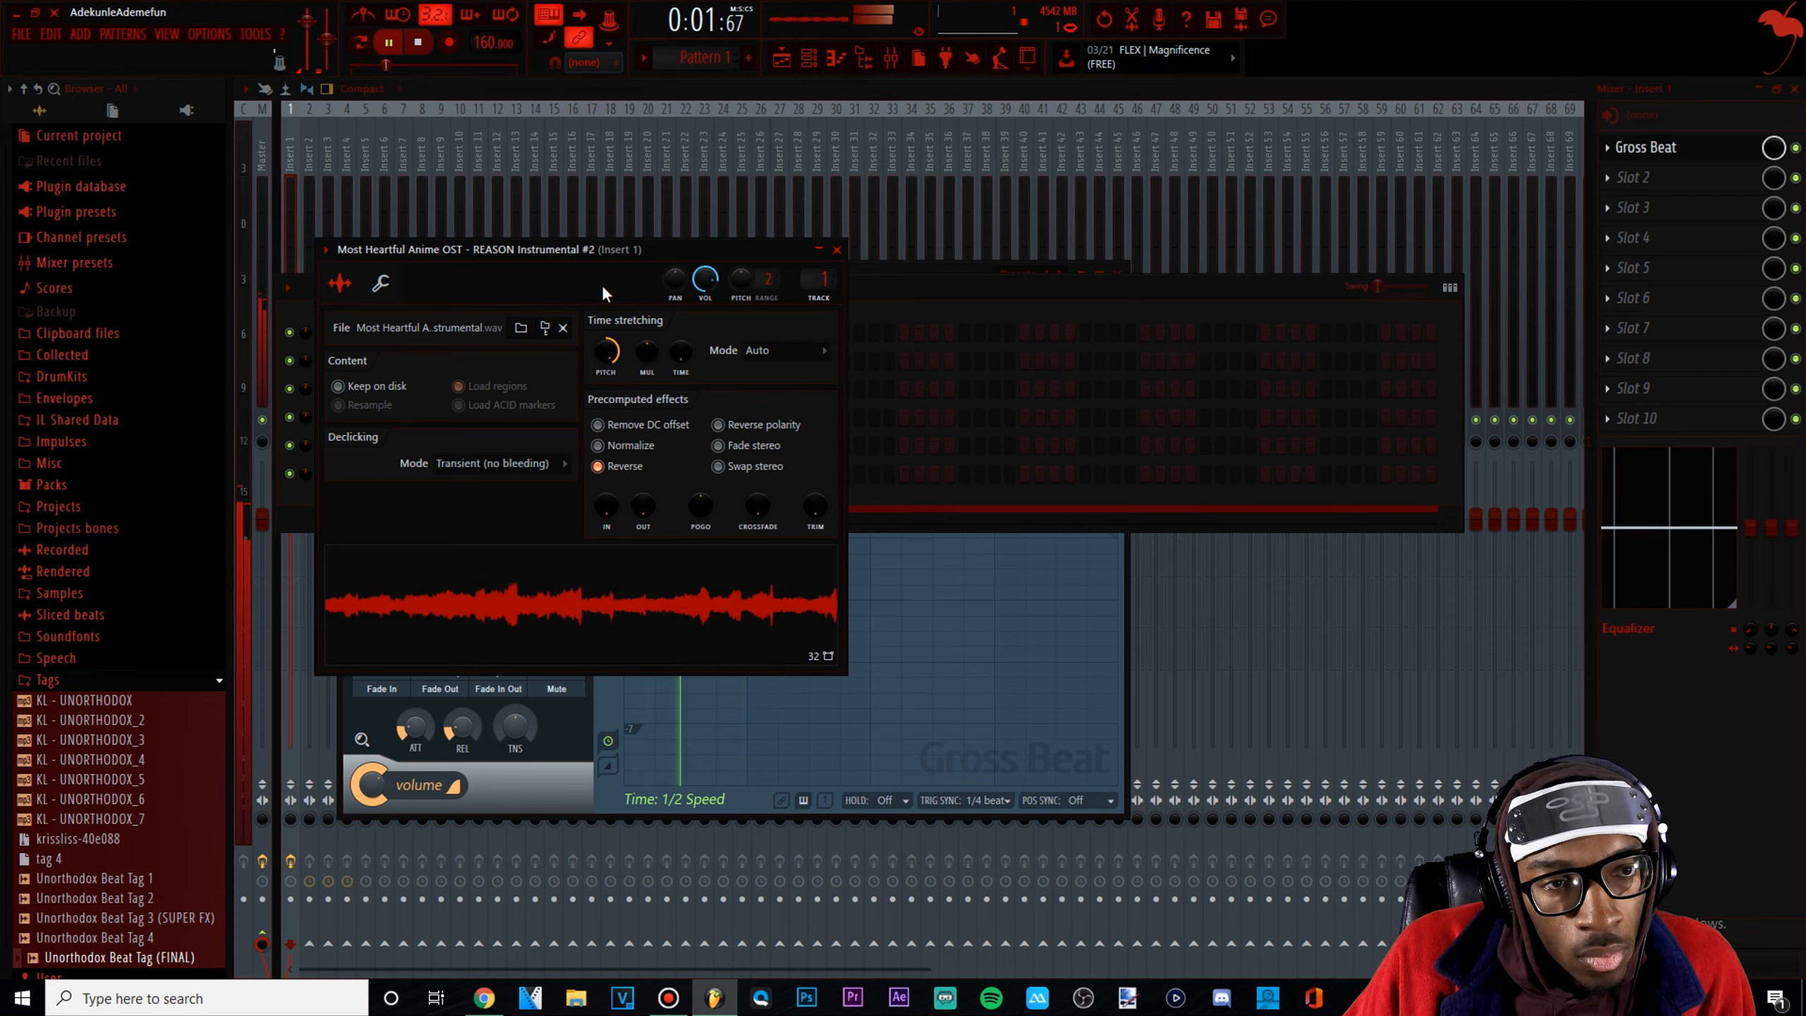
{"action": "left_click", "coordinate": [420, 43]}
{"action": "left_click", "coordinate": [786, 58]}
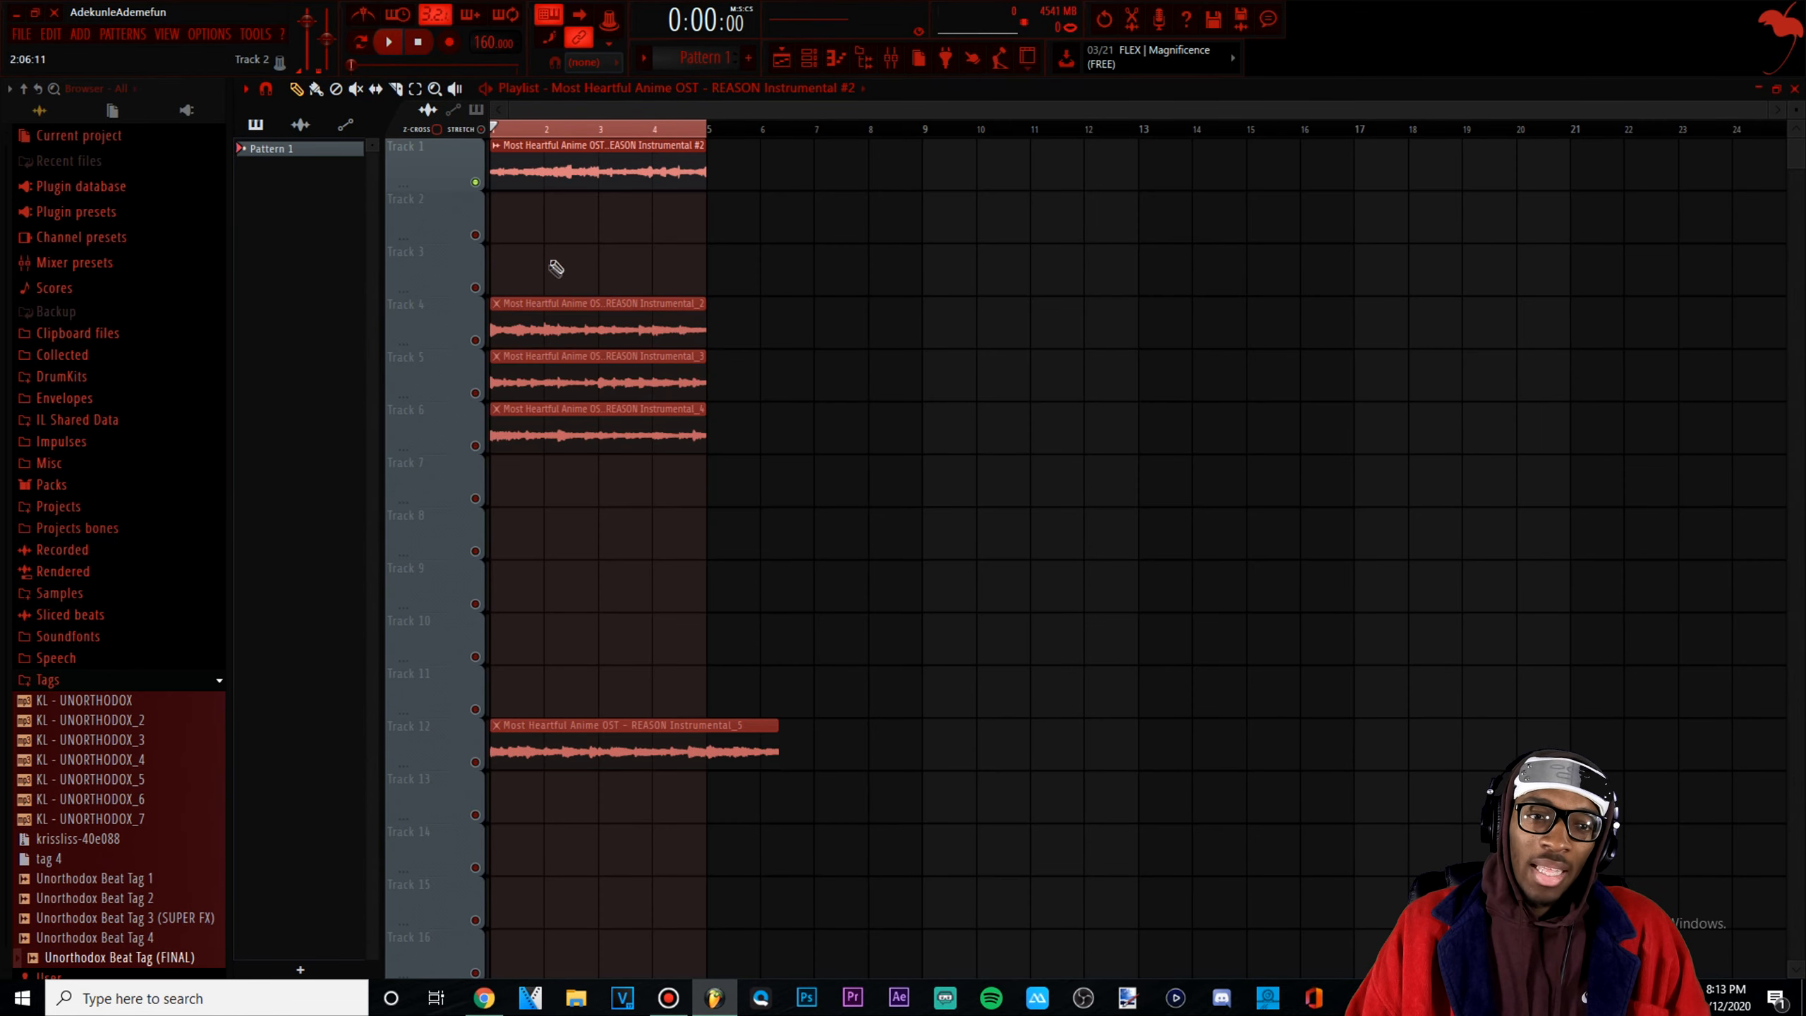
Place Pattern 1 on Track 2 and fill the Gen$eng Came In Hi-Hat channel with a hit every two steps
{"action": "left_click", "coordinate": [495, 227], "text": "ctrl"}
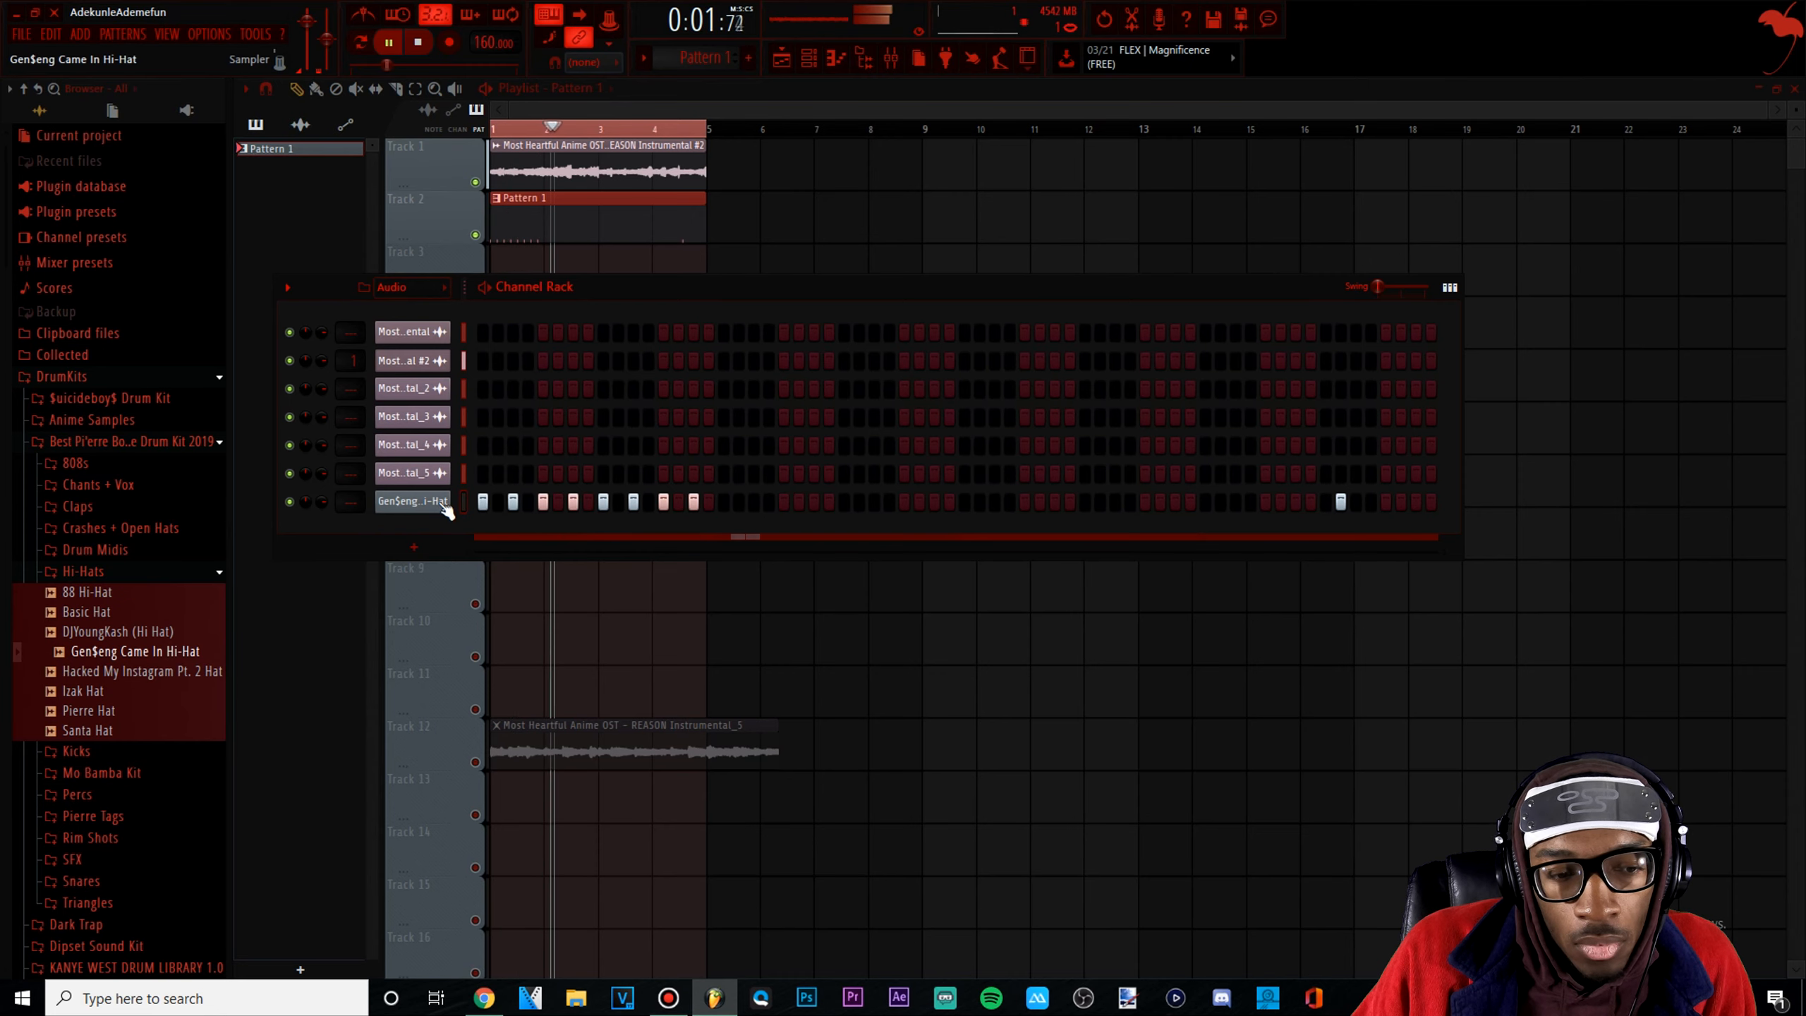
{"action": "right_click", "coordinate": [443, 501]}
{"action": "left_click", "coordinate": [655, 562]}
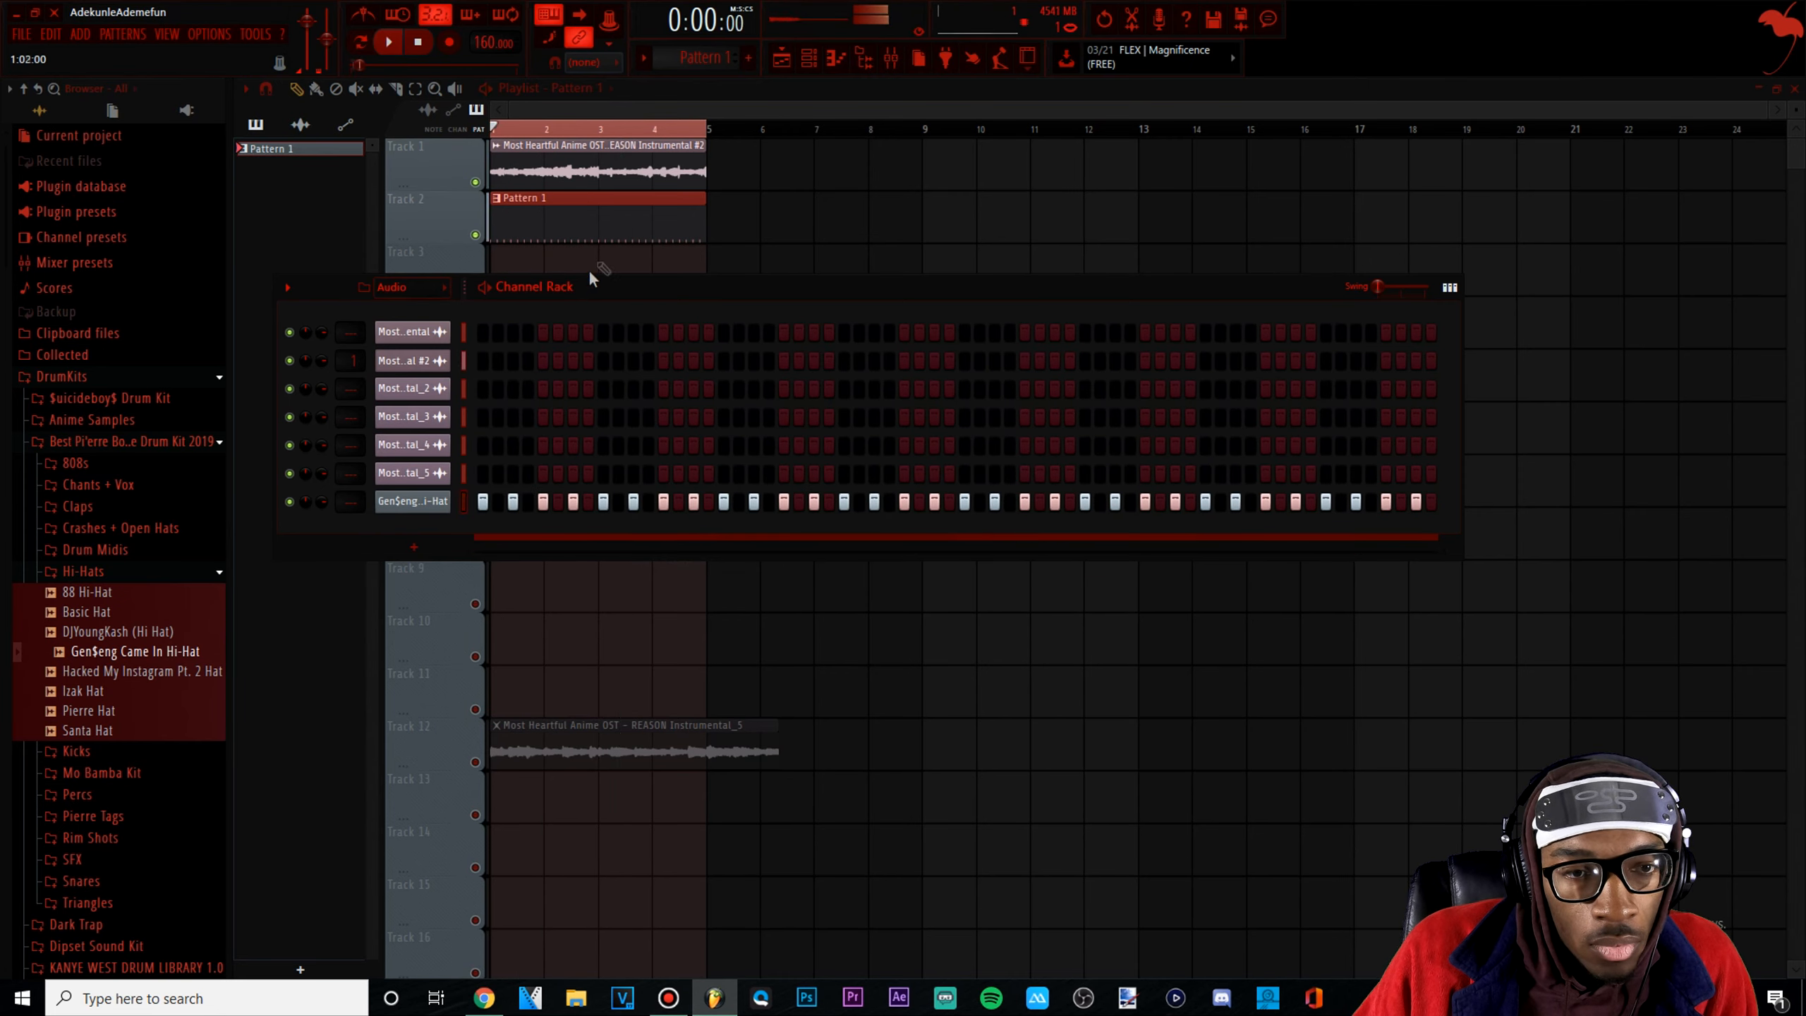
{"action": "key", "text": "space"}
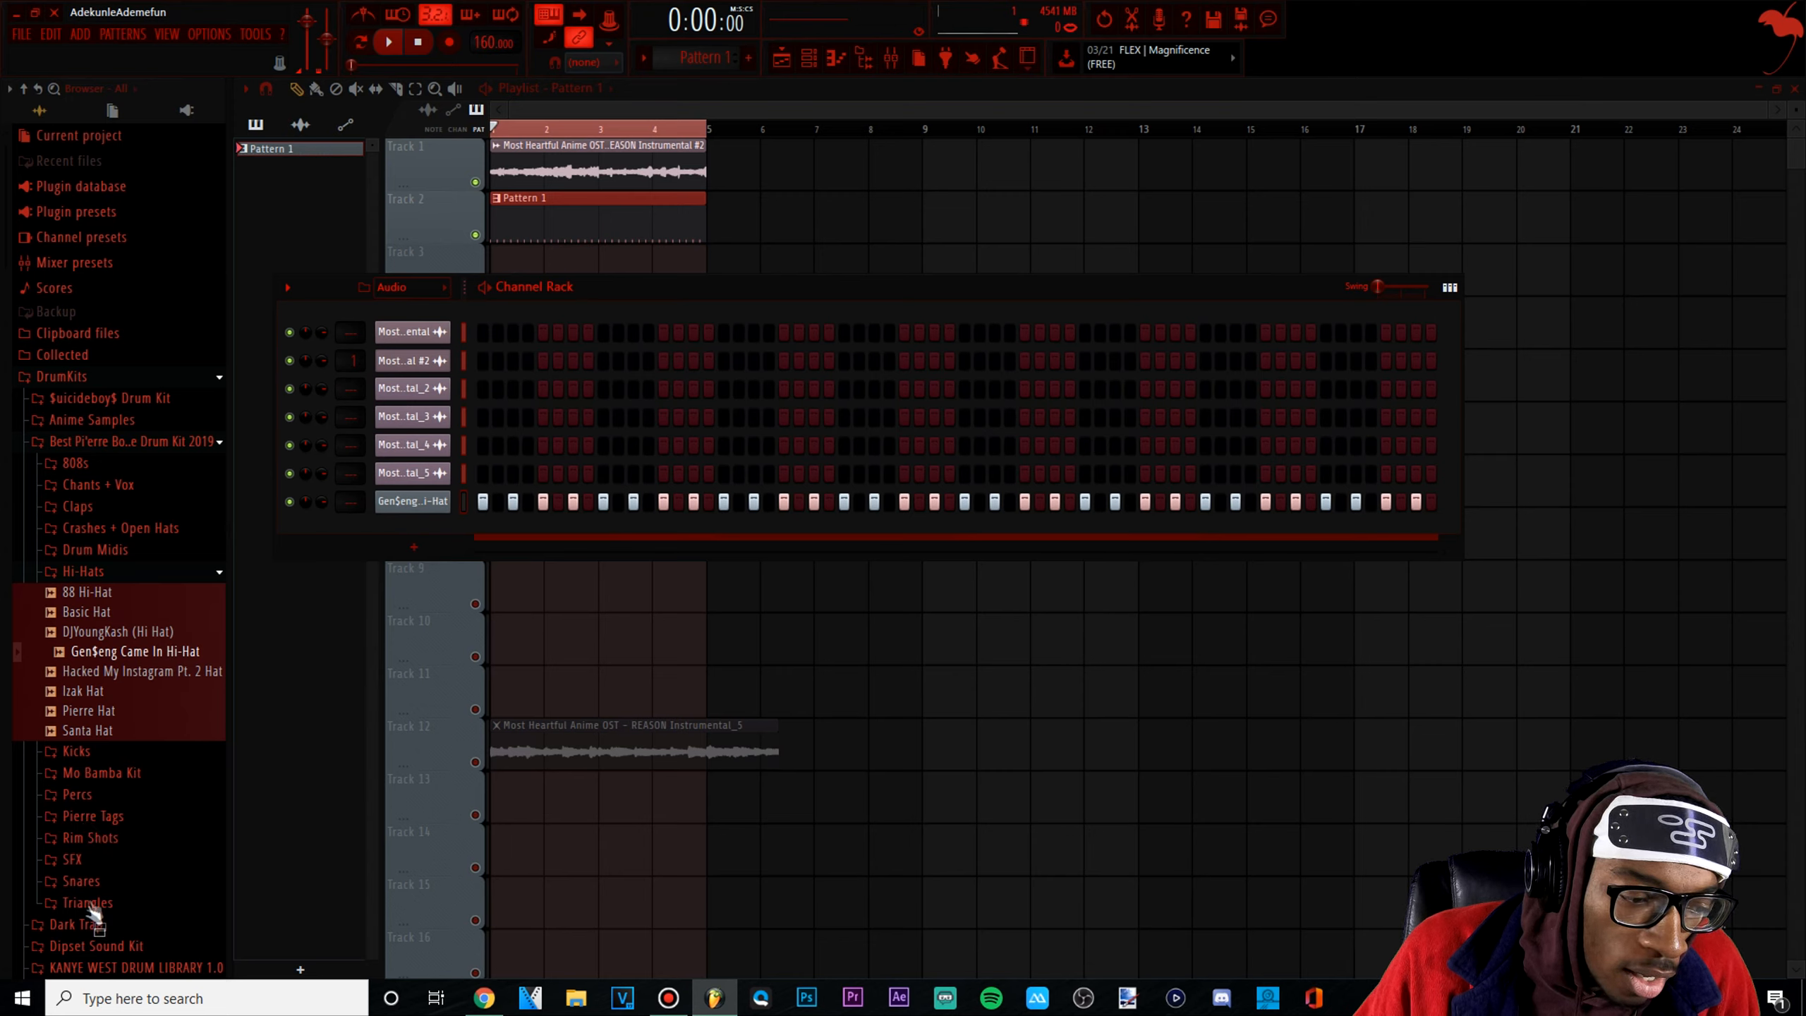
Load the Hacked My Snapchat Snare as a new channel and place hits on steps 11 and 15
{"action": "left_click", "coordinate": [91, 882]}
{"action": "left_click_drag", "start_coordinate": [100, 802], "coordinate": [427, 535]}
{"action": "key", "text": "space"}
{"action": "left_click", "coordinate": [633, 529]}
{"action": "left_click", "coordinate": [694, 529]}
{"action": "key", "text": "space"}
Remove the snare's step 11 hit, add hits on steps 19, 47 and 51, and audition the pattern
{"action": "key", "text": "space"}
{"action": "left_click", "coordinate": [631, 531]}
{"action": "left_click", "coordinate": [755, 532]}
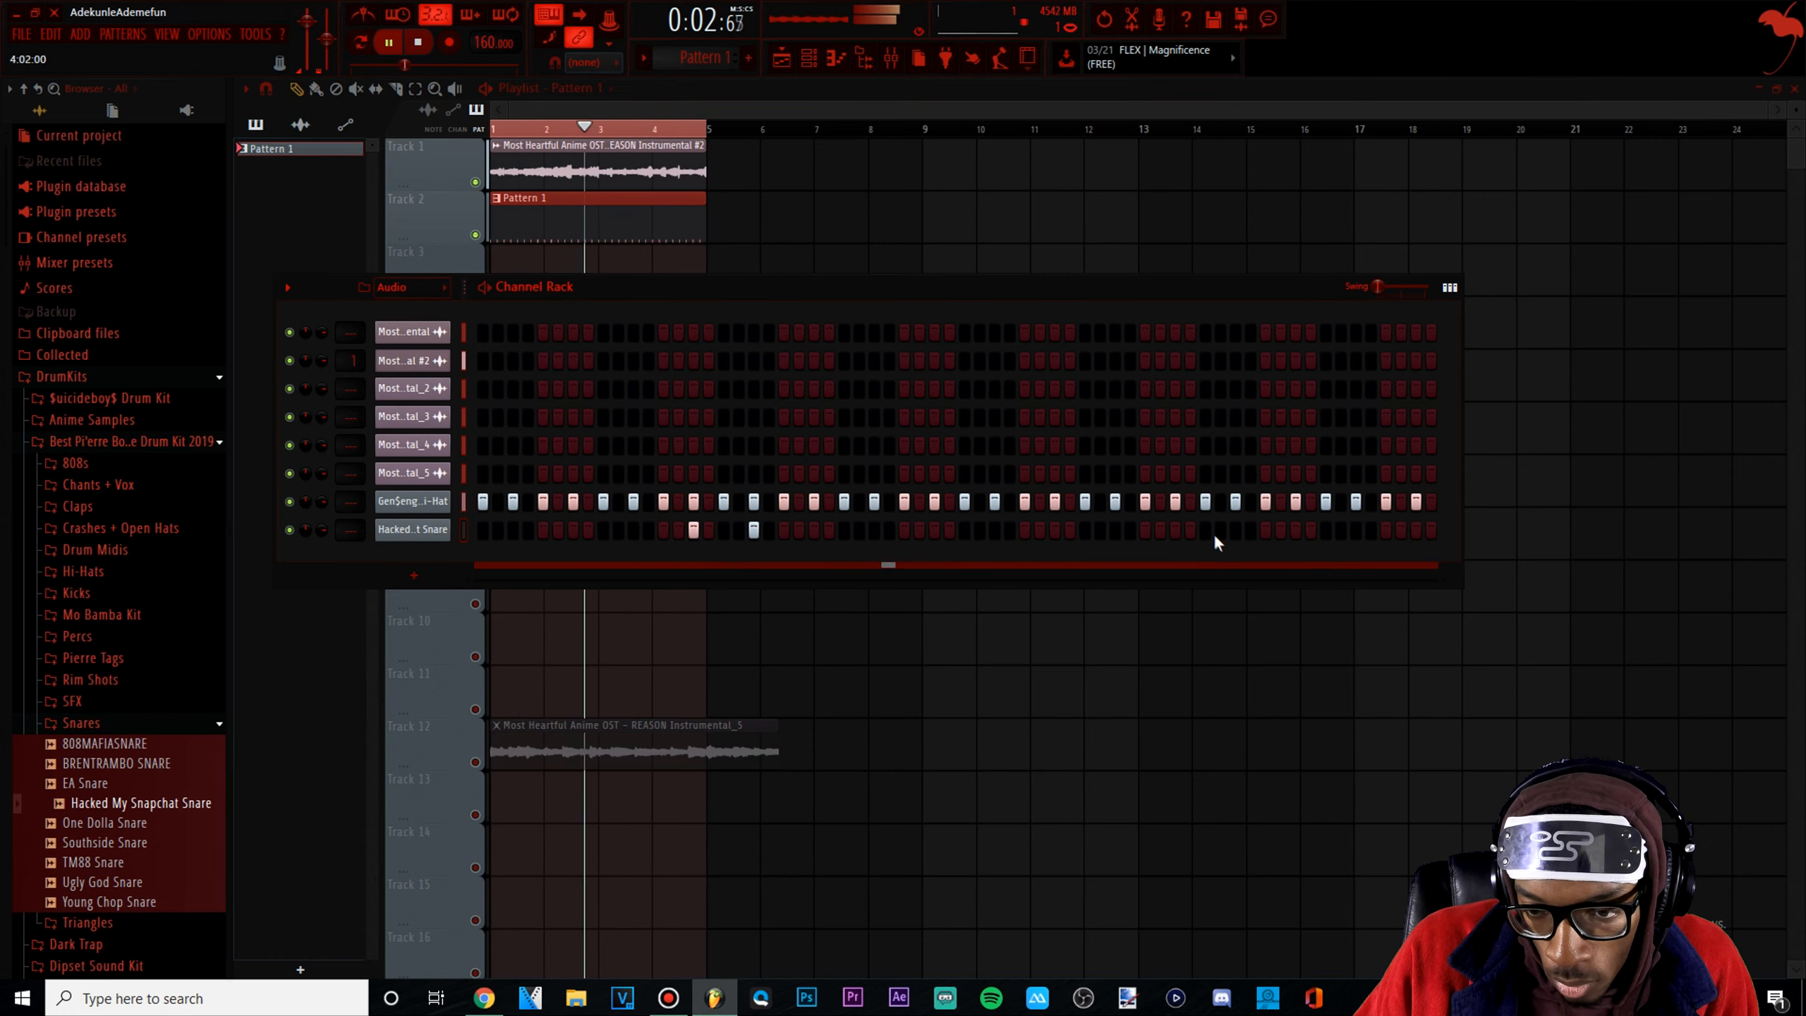
{"action": "left_click", "coordinate": [1234, 530]}
{"action": "key", "text": "space"}
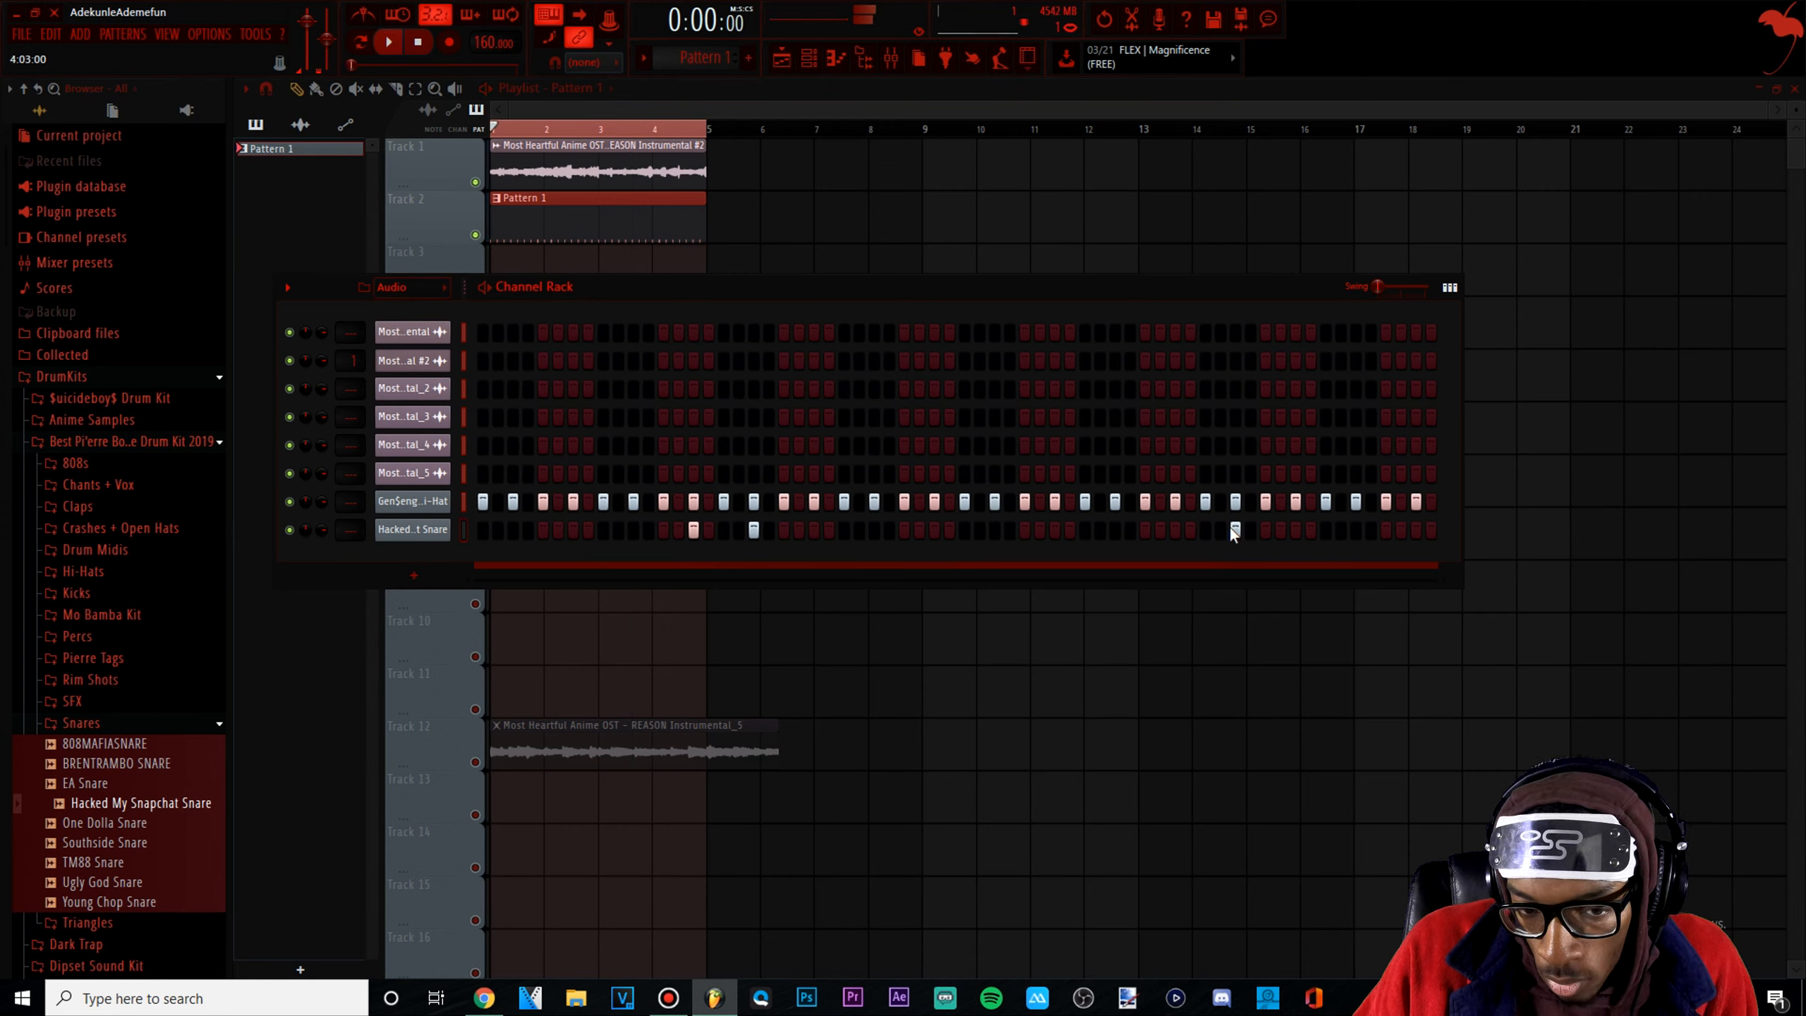
{"action": "key", "text": "space"}
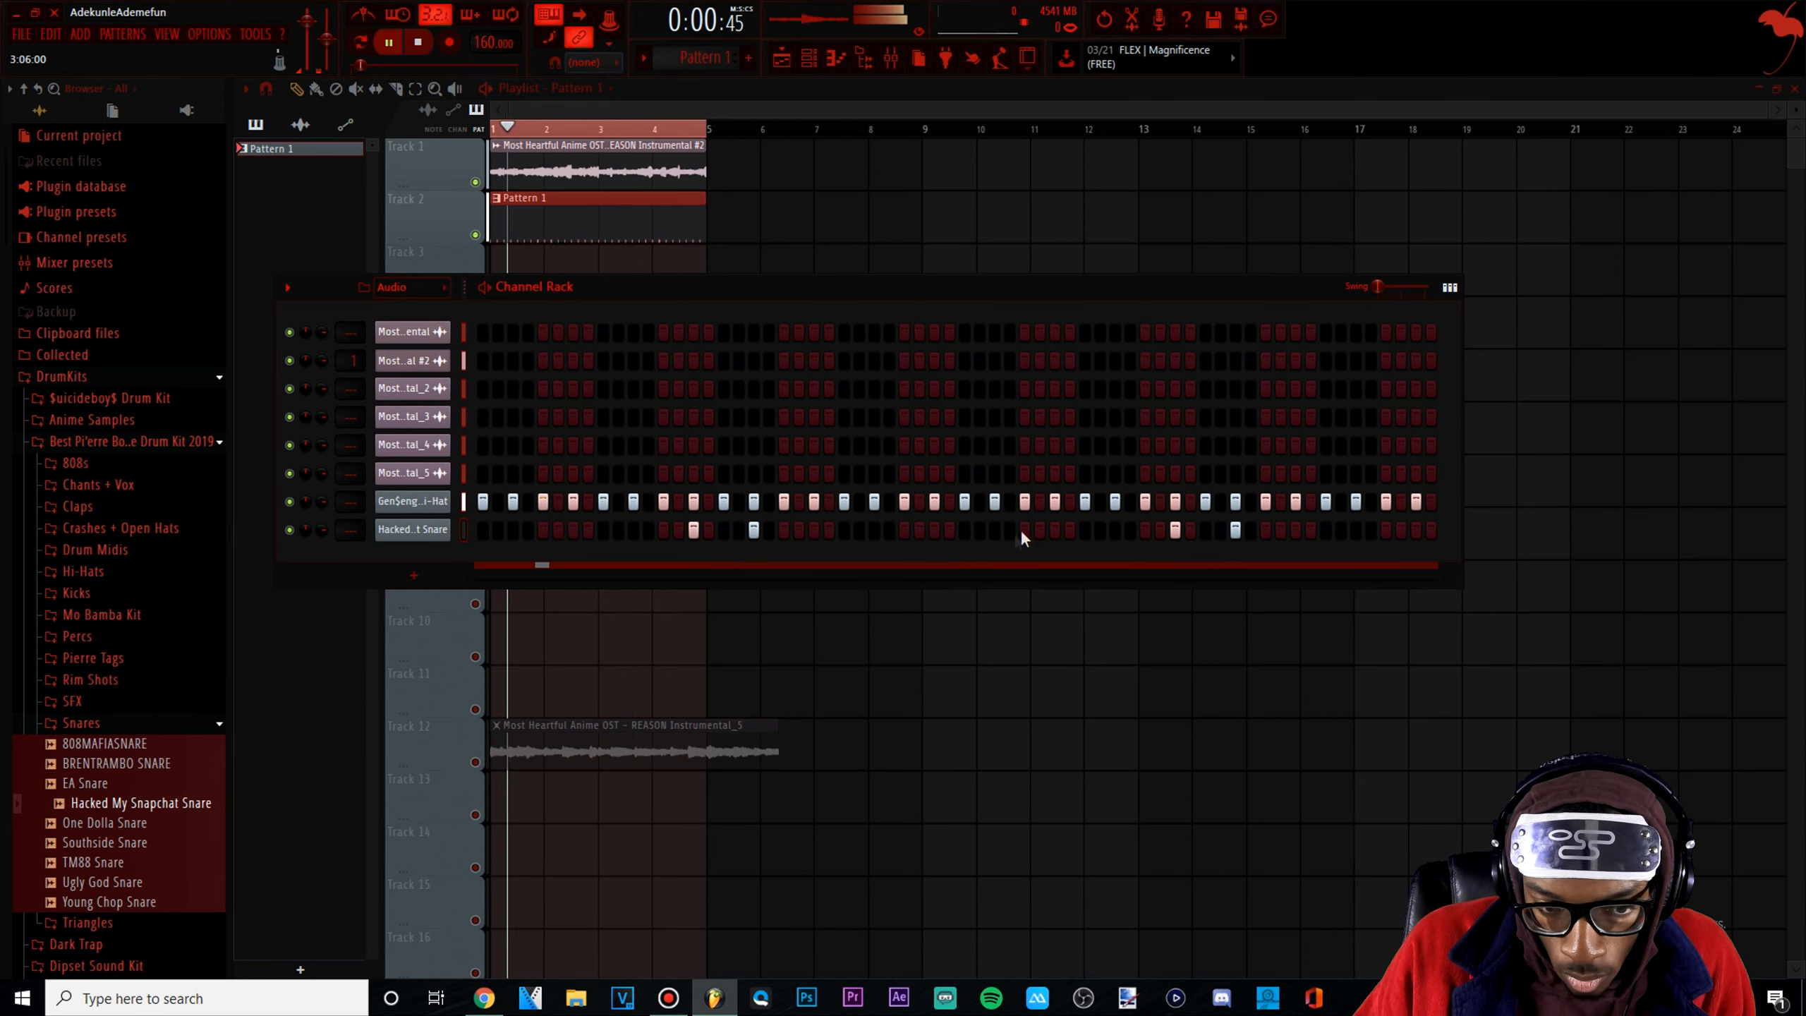
Load the Southside Snare as a new channel and place hits on steps 9, 25, 41 and 57
{"action": "left_click_drag", "start_coordinate": [107, 743], "coordinate": [413, 559]}
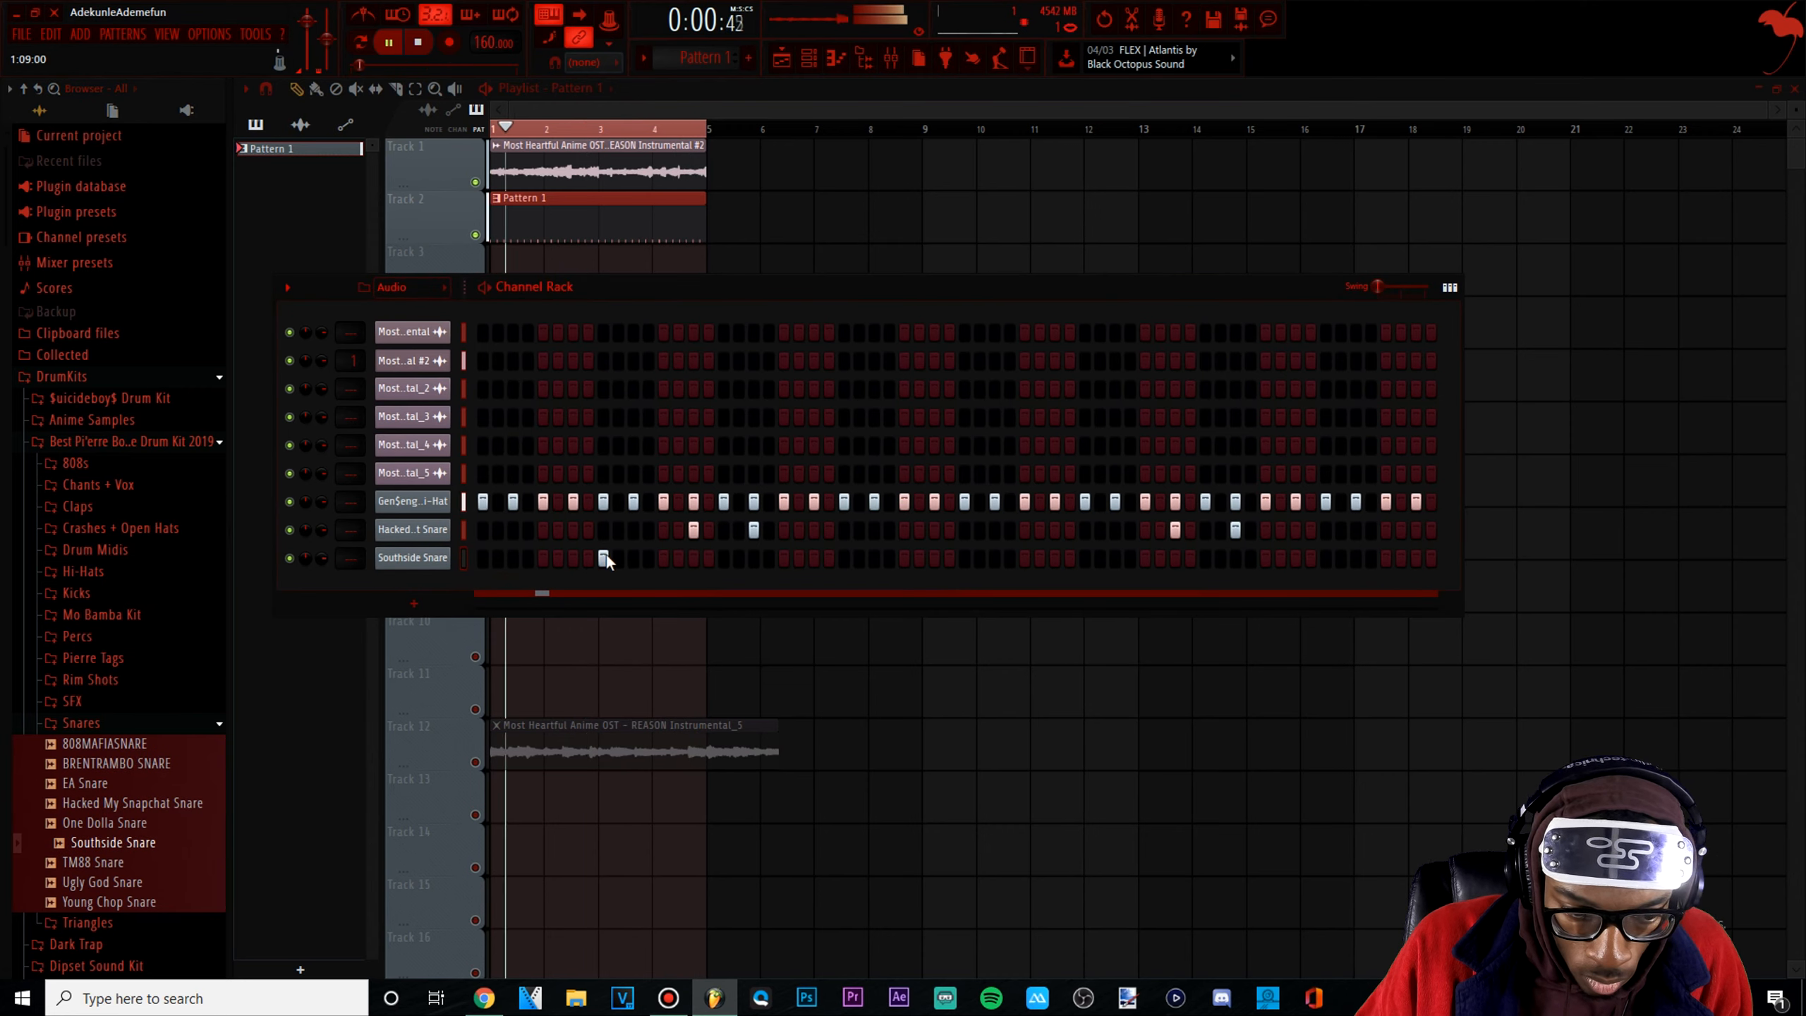
{"action": "left_click", "coordinate": [844, 554]}
{"action": "left_click", "coordinate": [1083, 558]}
Try the Ugly God Snare on the Southside Snare channel, settle on the TM88 Snare, and briefly test a hi-hat hit on step 8
{"action": "left_click_drag", "start_coordinate": [107, 882], "coordinate": [409, 560]}
{"action": "key", "text": "space"}
{"action": "left_click_drag", "start_coordinate": [100, 862], "coordinate": [427, 563]}
{"action": "key", "text": "space"}
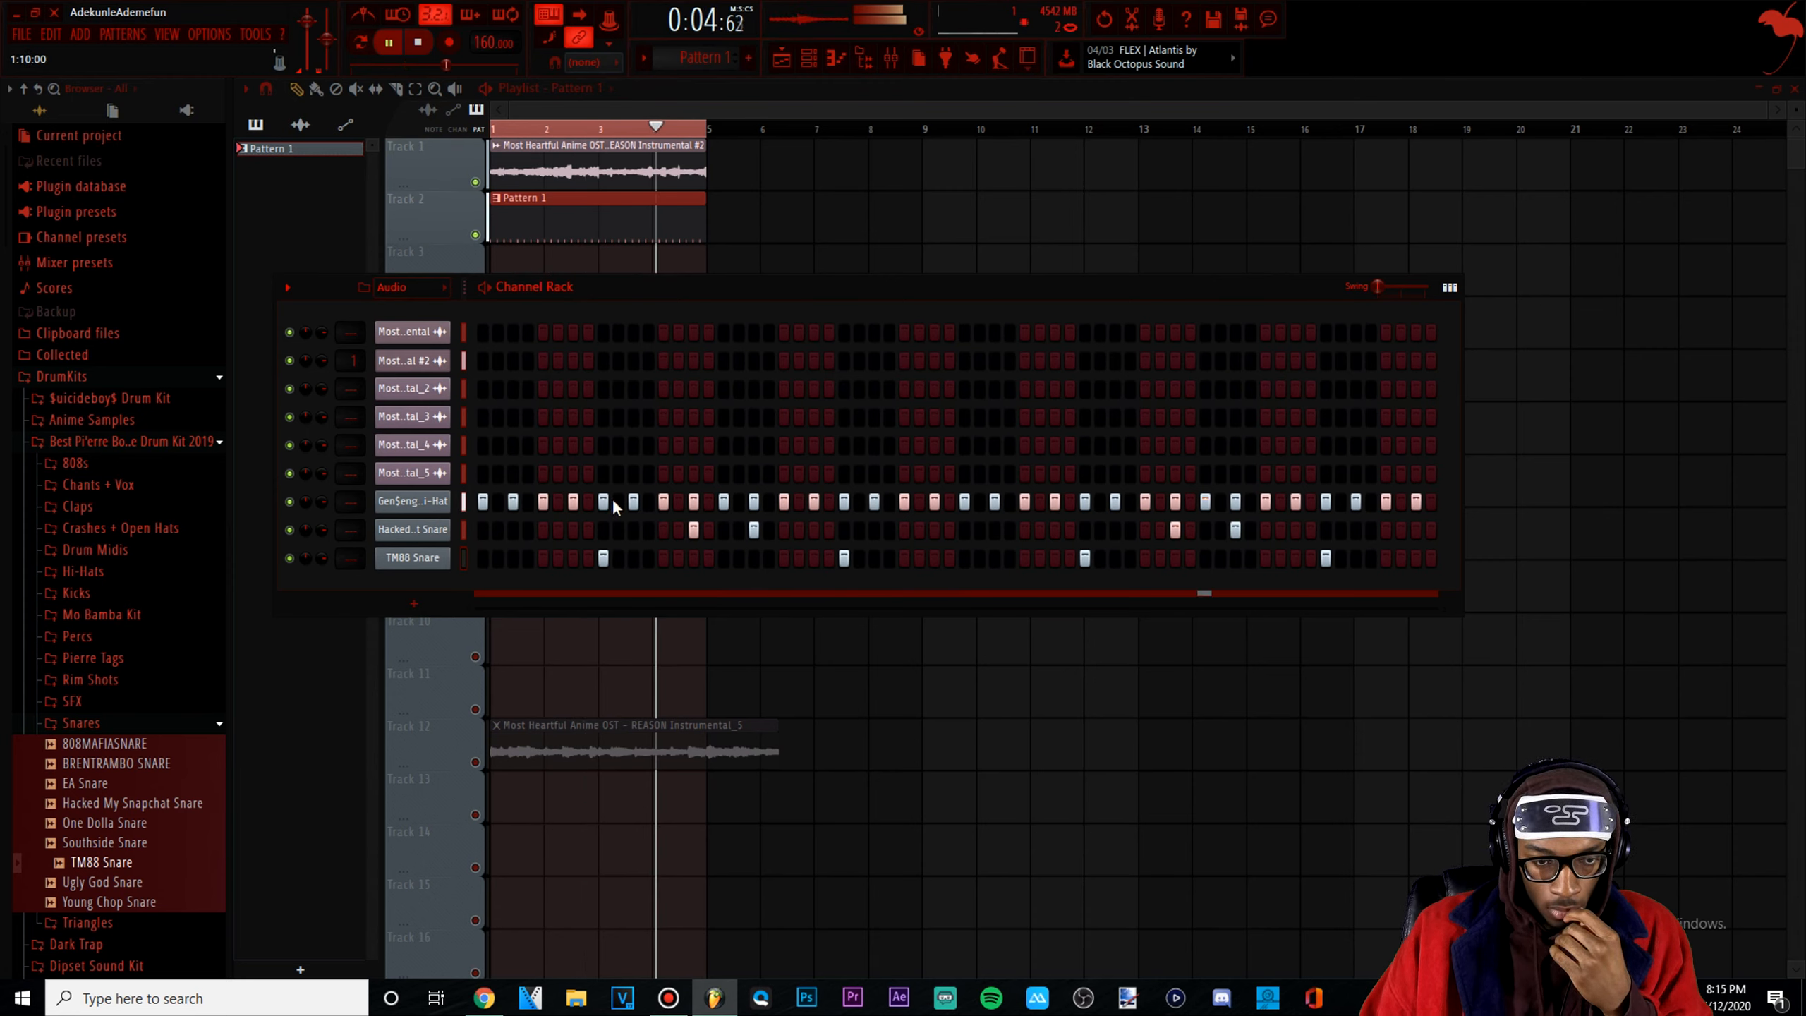
{"action": "left_click", "coordinate": [590, 501]}
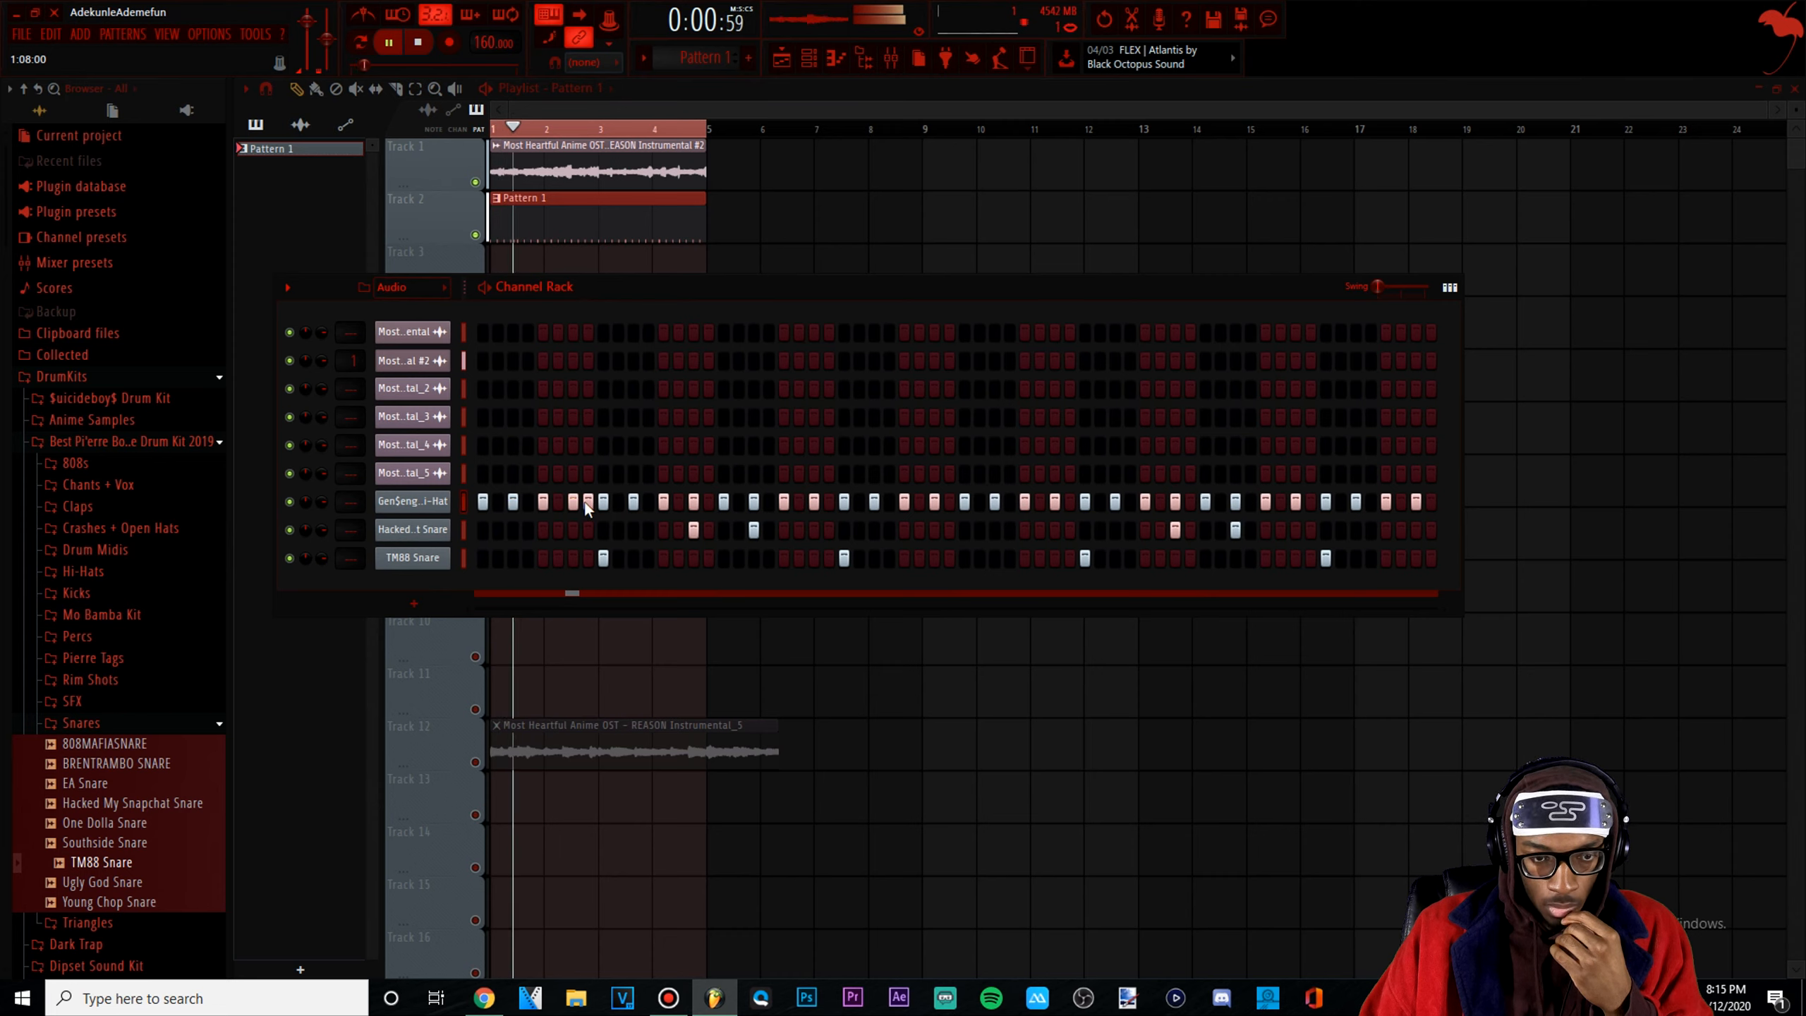
{"action": "left_click", "coordinate": [589, 501]}
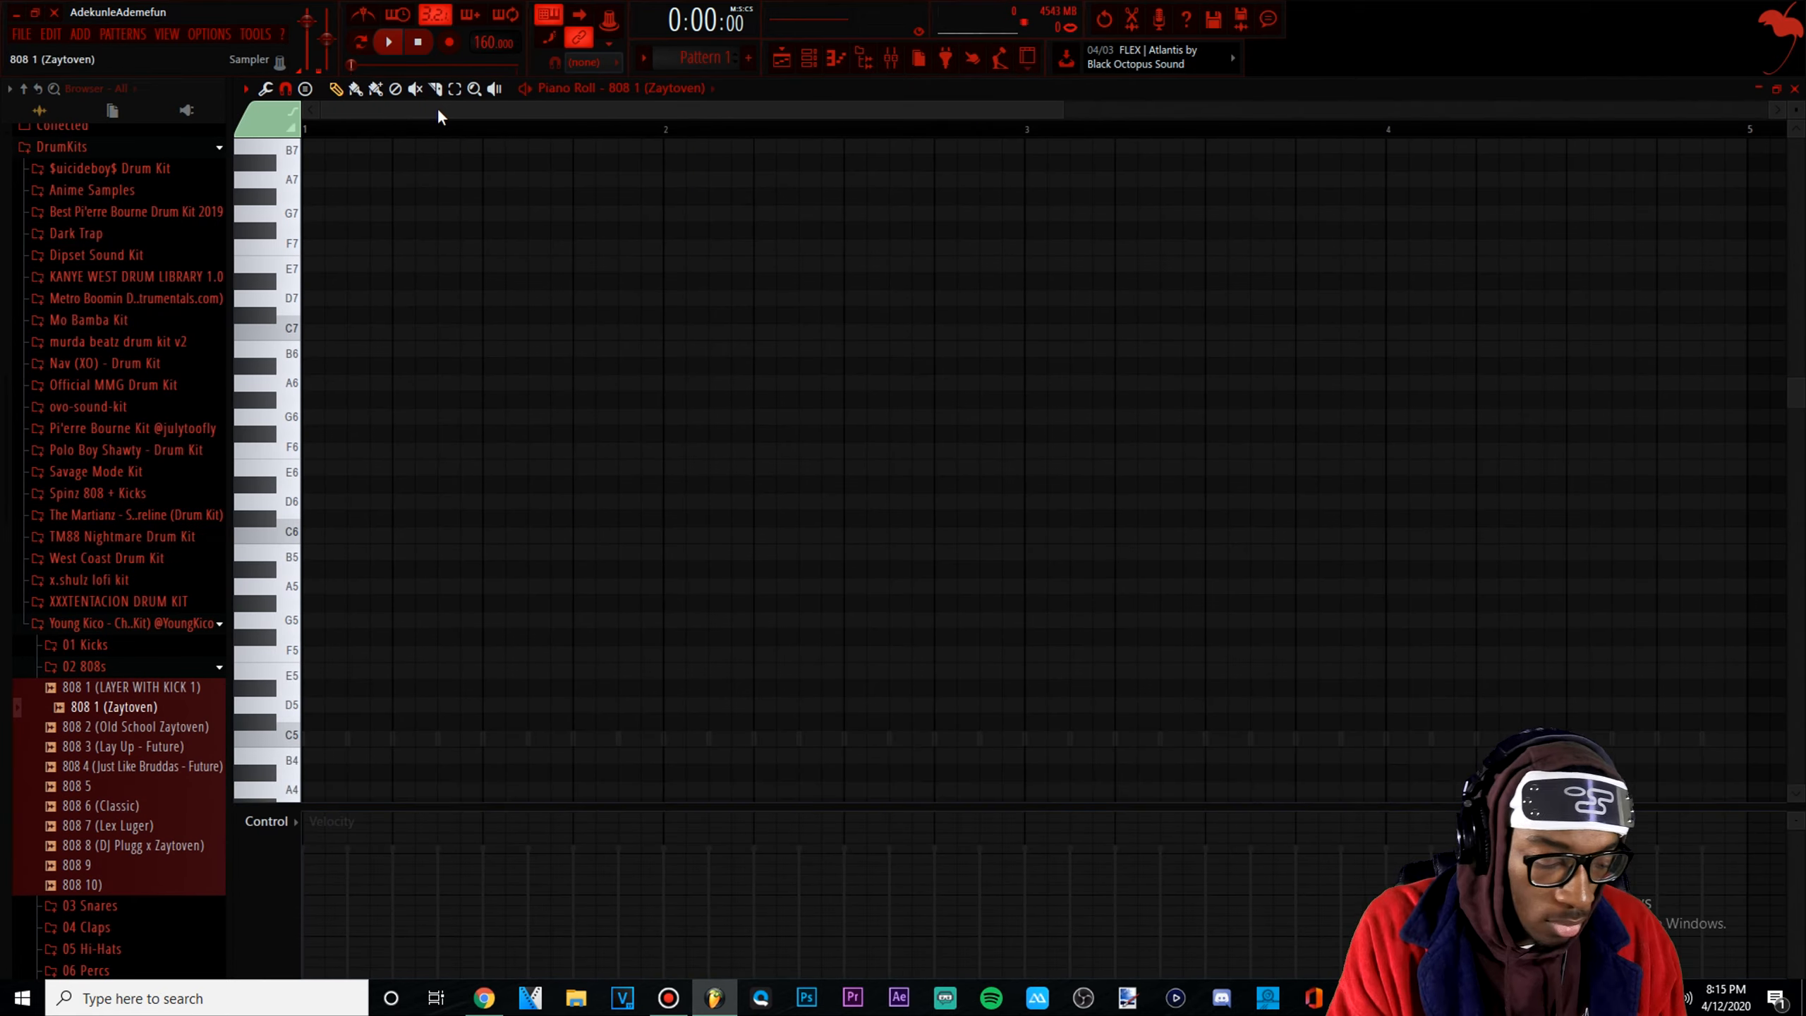
Draw an A#7 note at the start of bar 1 for 808 1 (Zaytoven) and audition it with the Channel Rack pattern
{"action": "scroll", "coordinate": [281, 361], "scroll_direction": "up", "scroll_amount": 3}
{"action": "left_click", "coordinate": [281, 362]}
{"action": "left_click_drag", "start_coordinate": [306, 400], "coordinate": [288, 365]}
{"action": "key", "text": "space"}
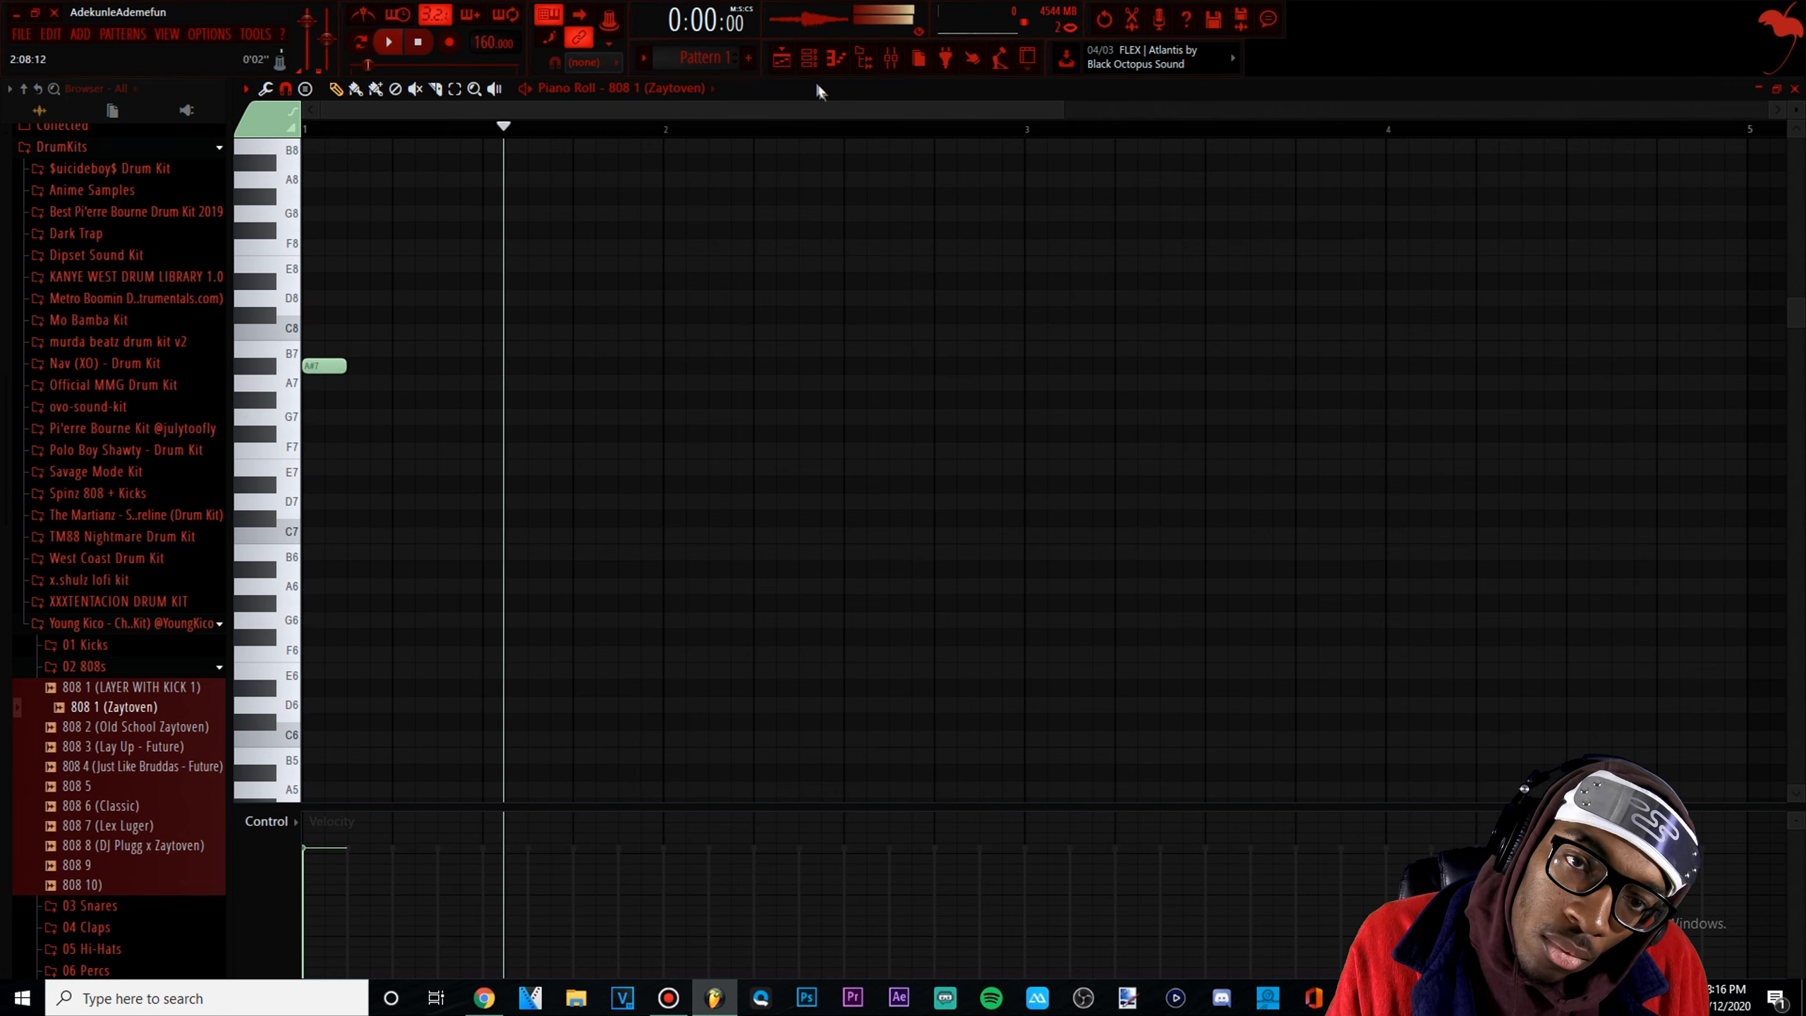
{"action": "key", "text": "space"}
{"action": "left_click", "coordinate": [808, 57]}
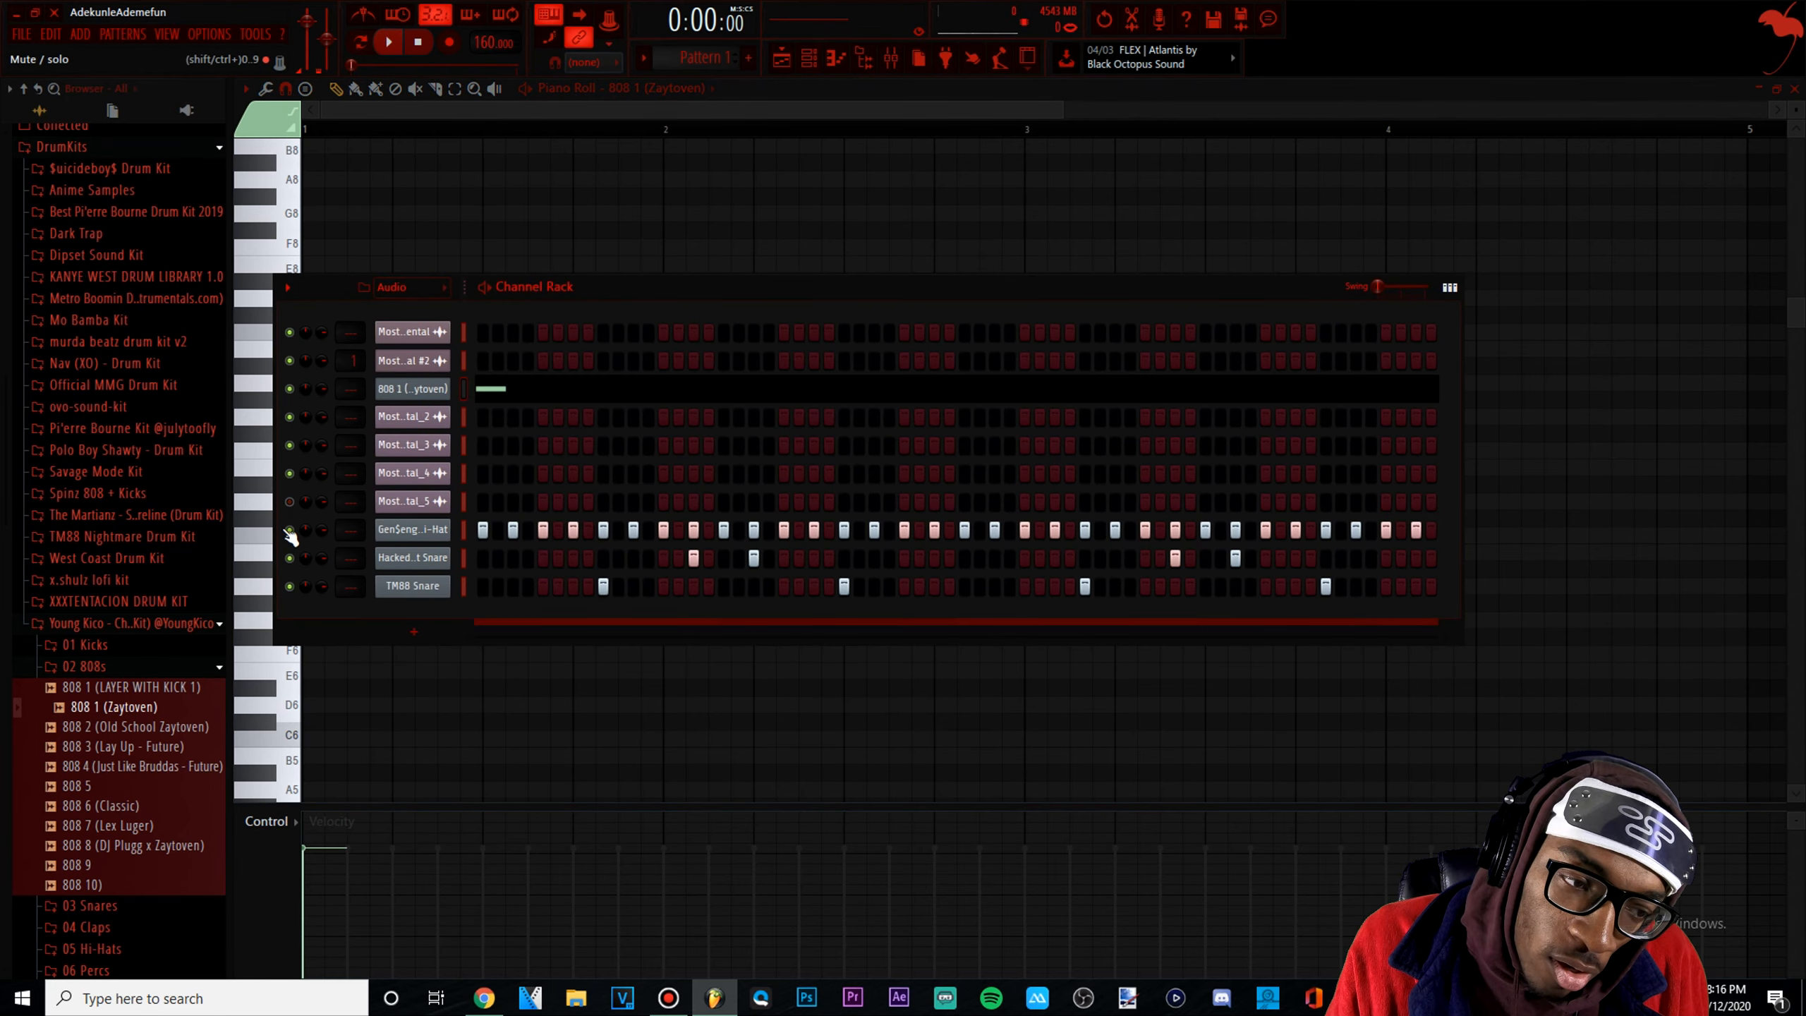
{"action": "key", "text": "space"}
{"action": "key", "text": "F6"}
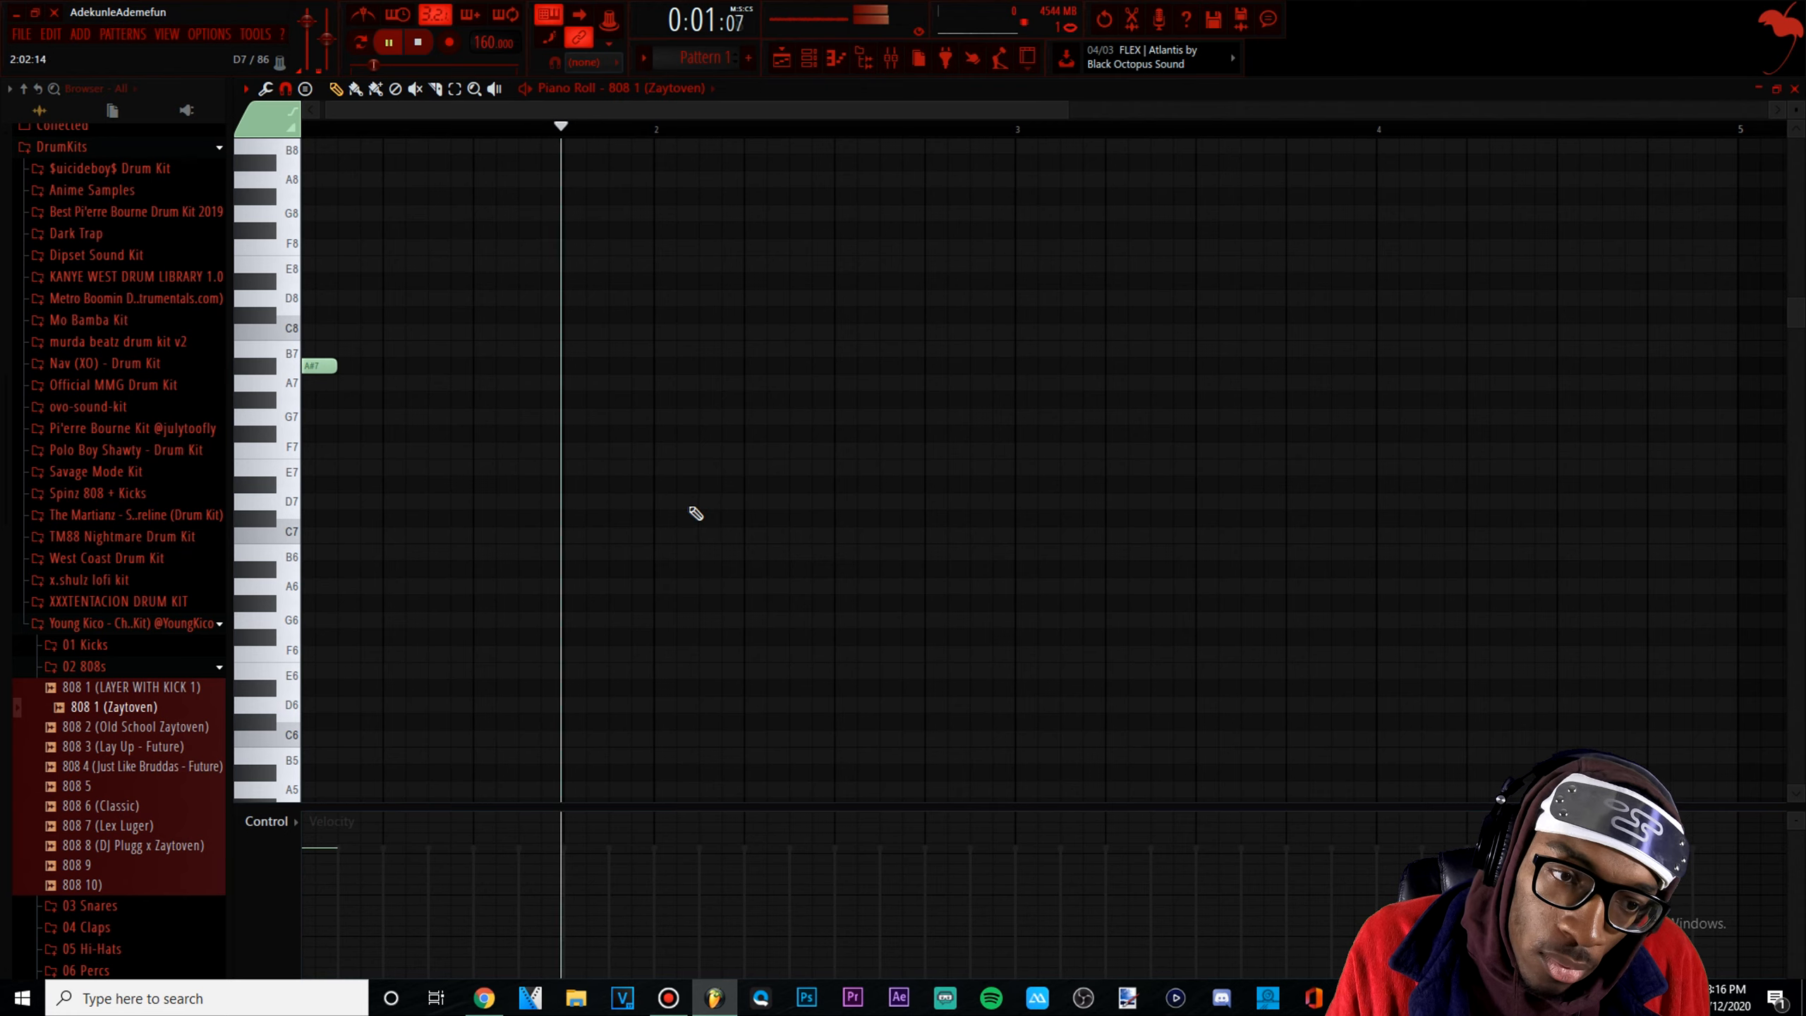
Add F7 notes at bar 1 step 13 and bar 2 steps 5 and 13, plus an A#7 at the start of bar 3
{"action": "left_click_drag", "start_coordinate": [573, 488], "coordinate": [599, 451]}
{"action": "left_click", "coordinate": [750, 451]}
{"action": "key", "text": "space"}
{"action": "left_click", "coordinate": [1028, 349]}
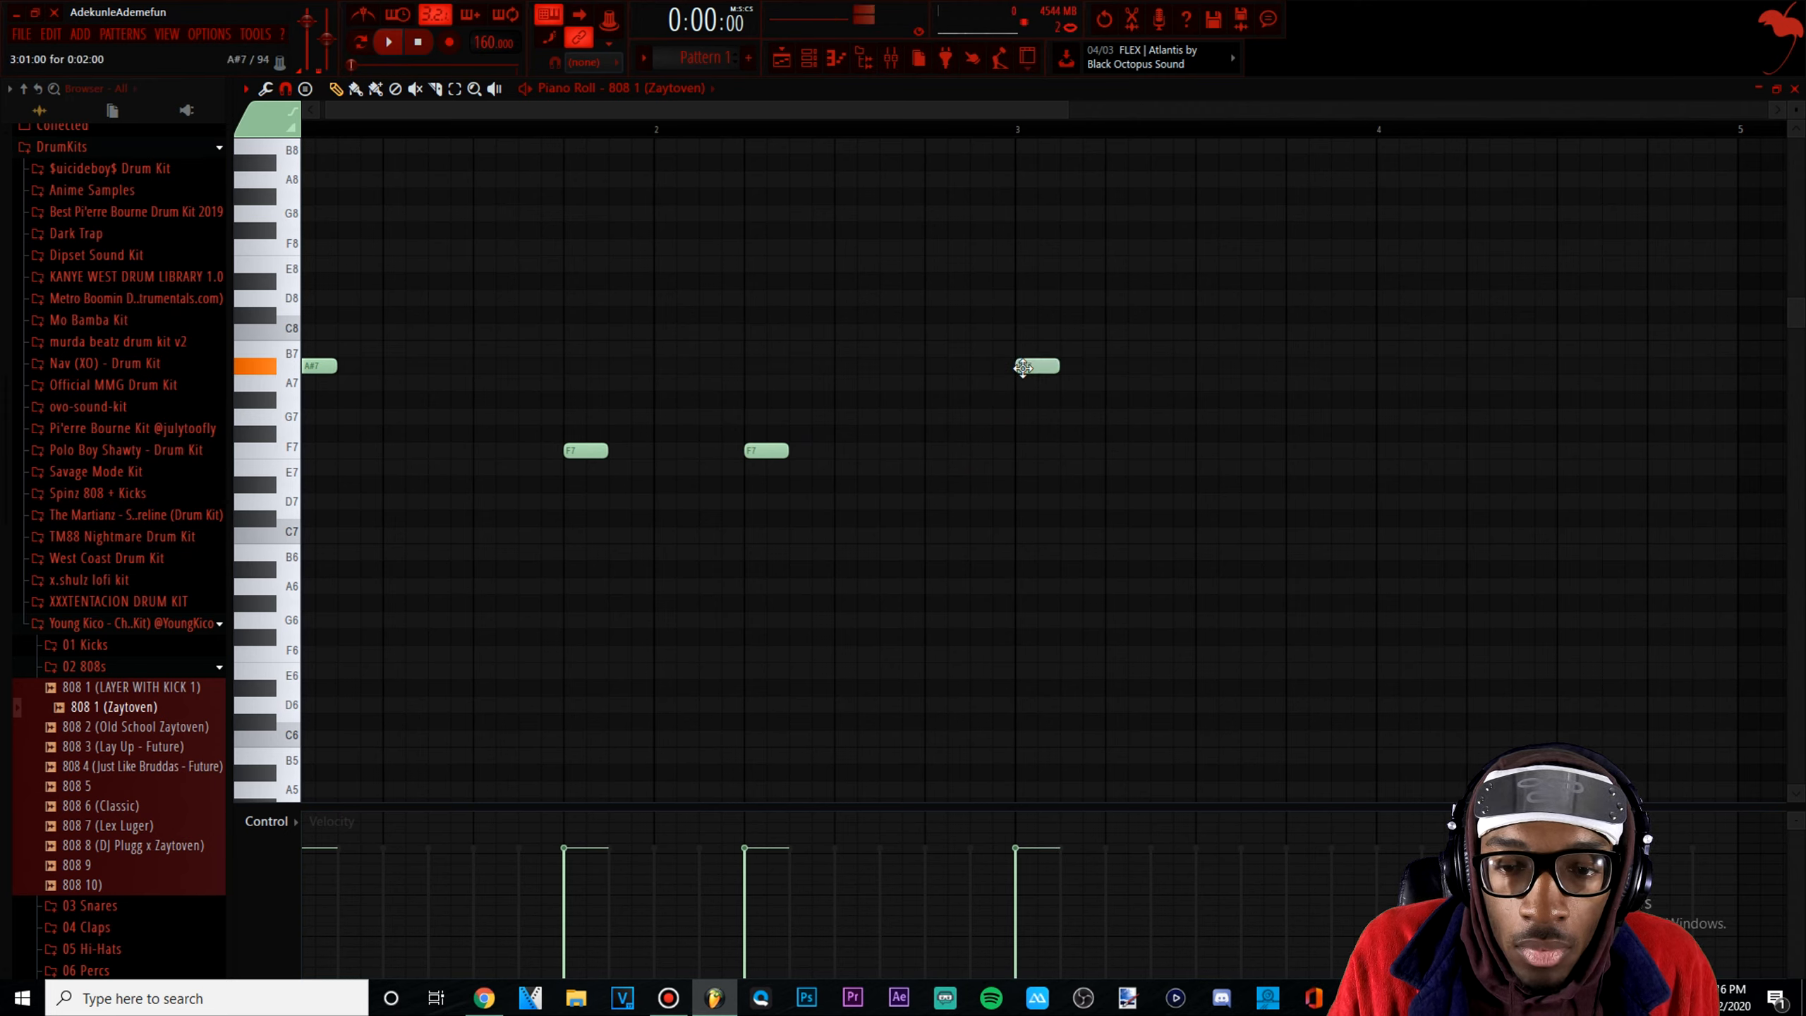
{"action": "key", "text": "space"}
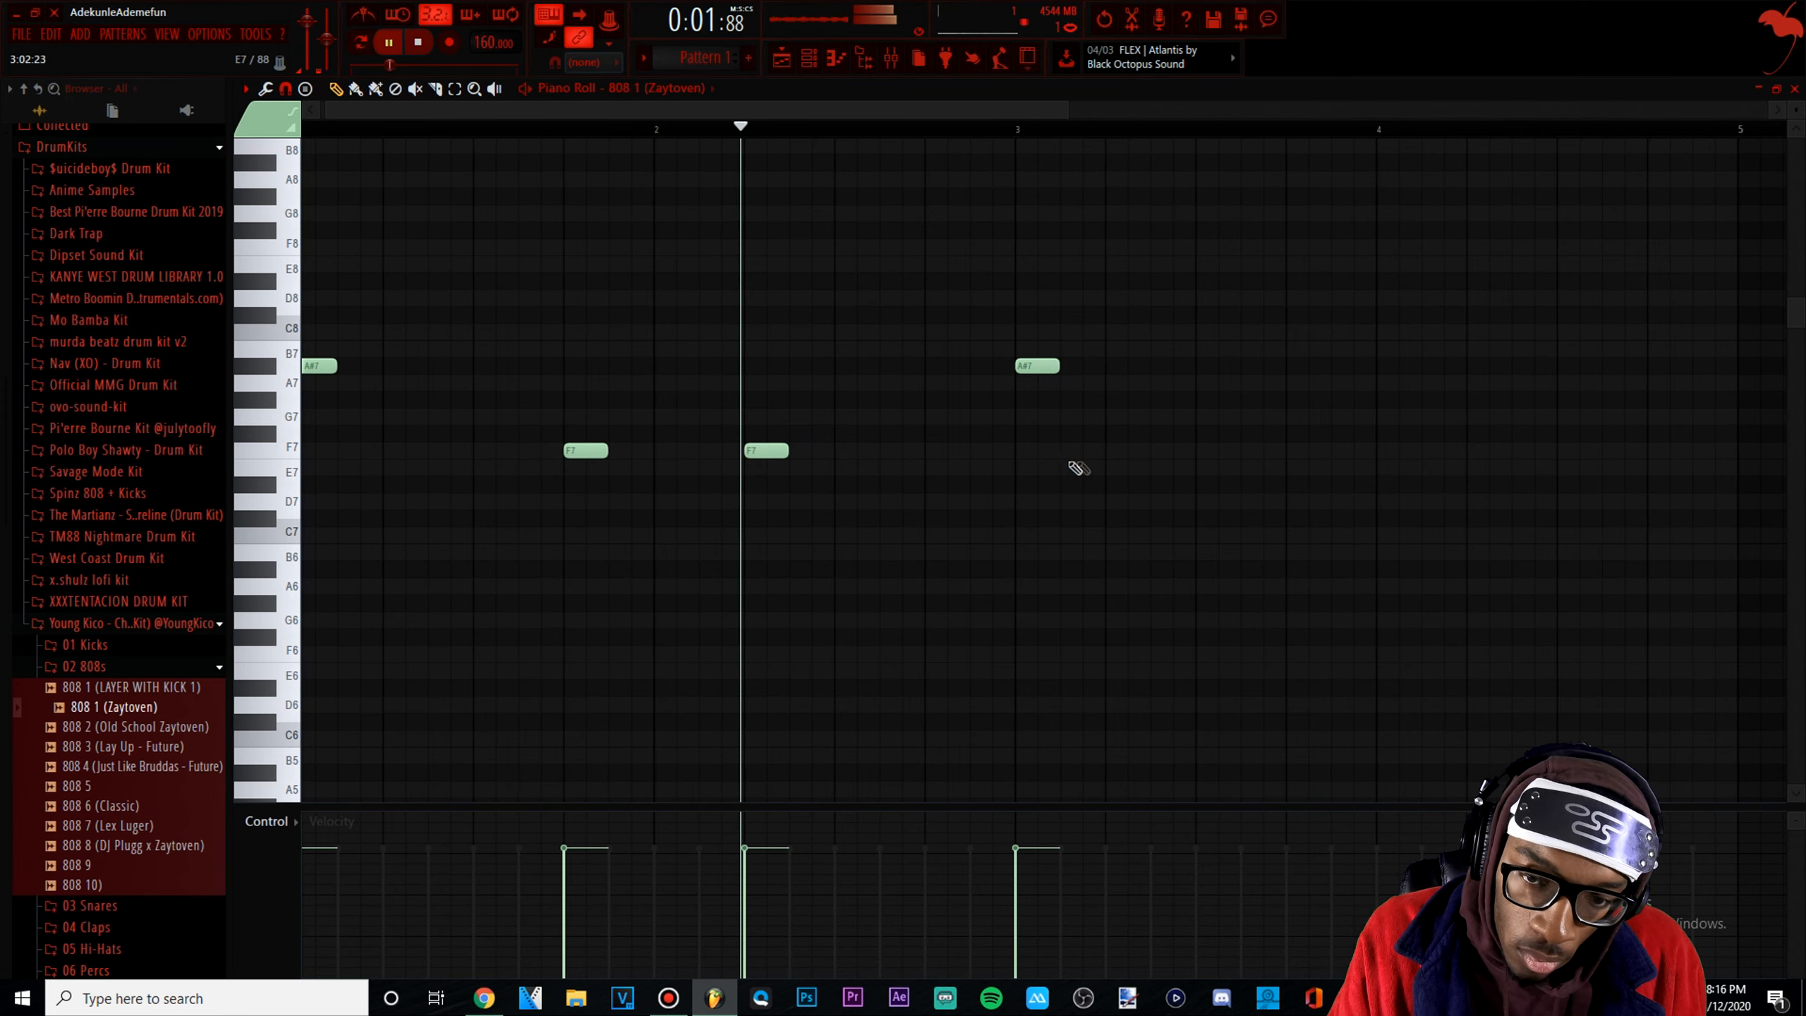
{"action": "key", "text": "space"}
{"action": "left_click", "coordinate": [1026, 375]}
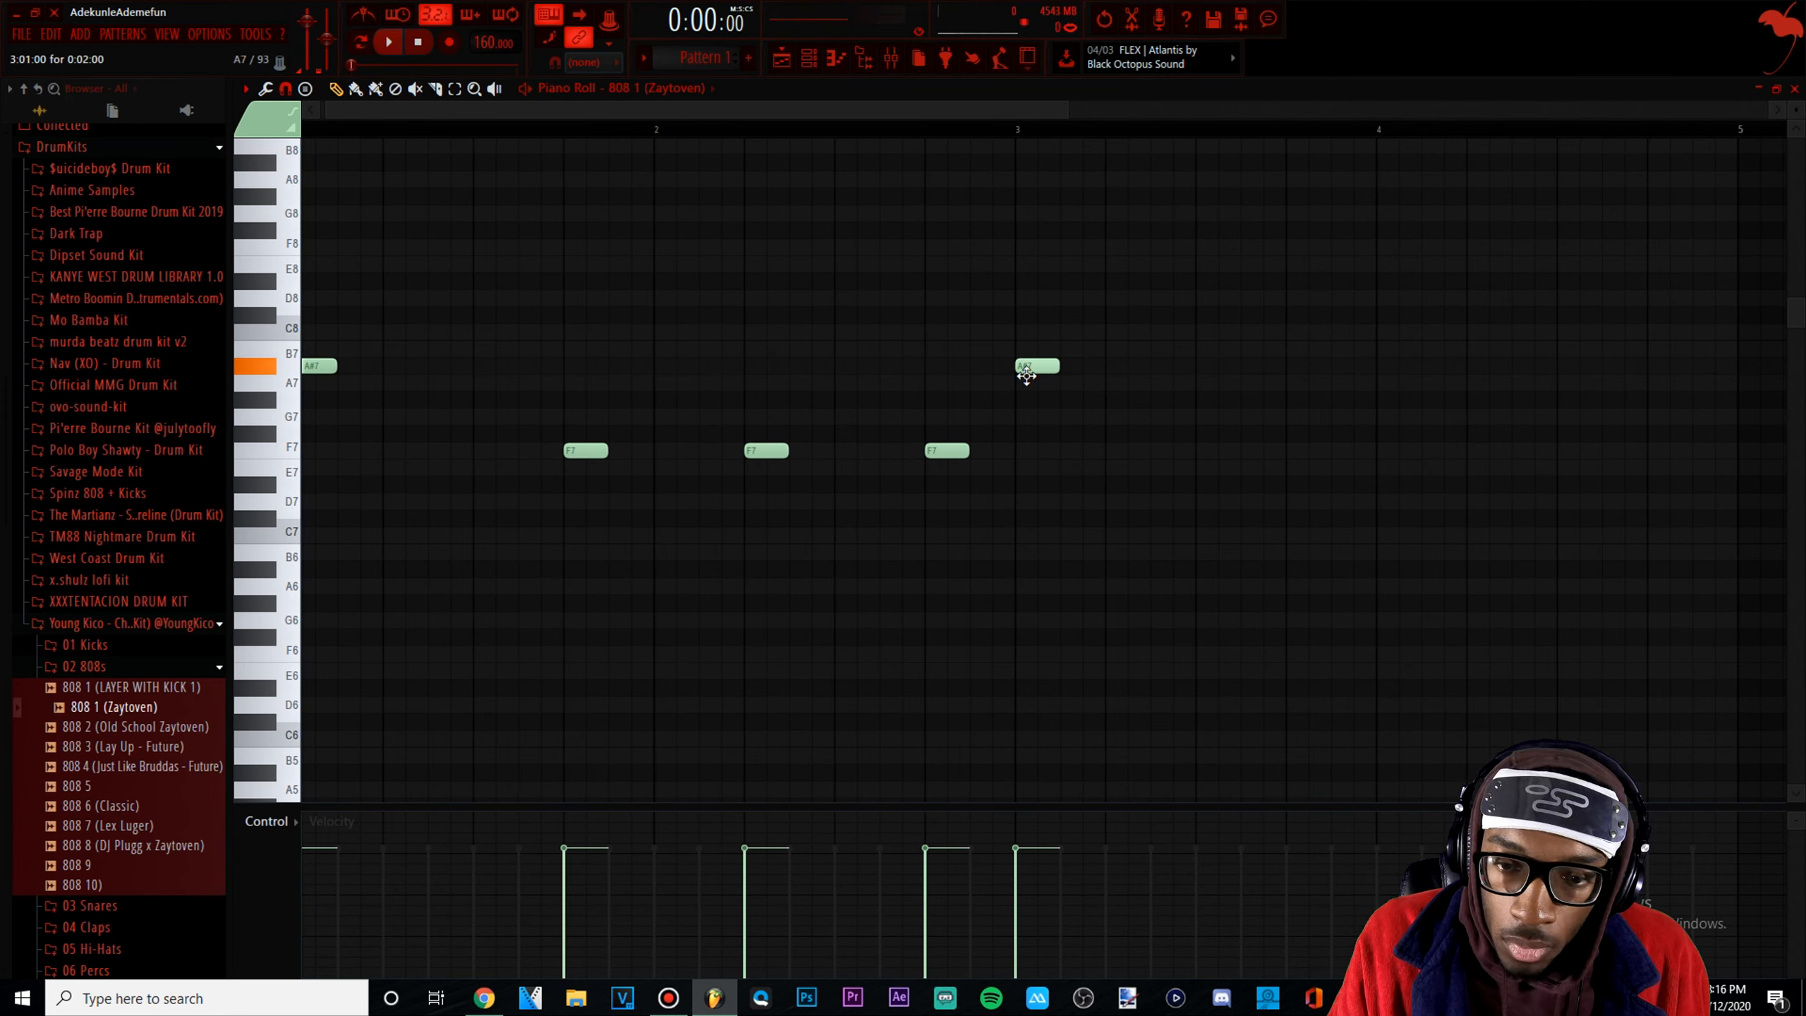
{"action": "key", "text": "space"}
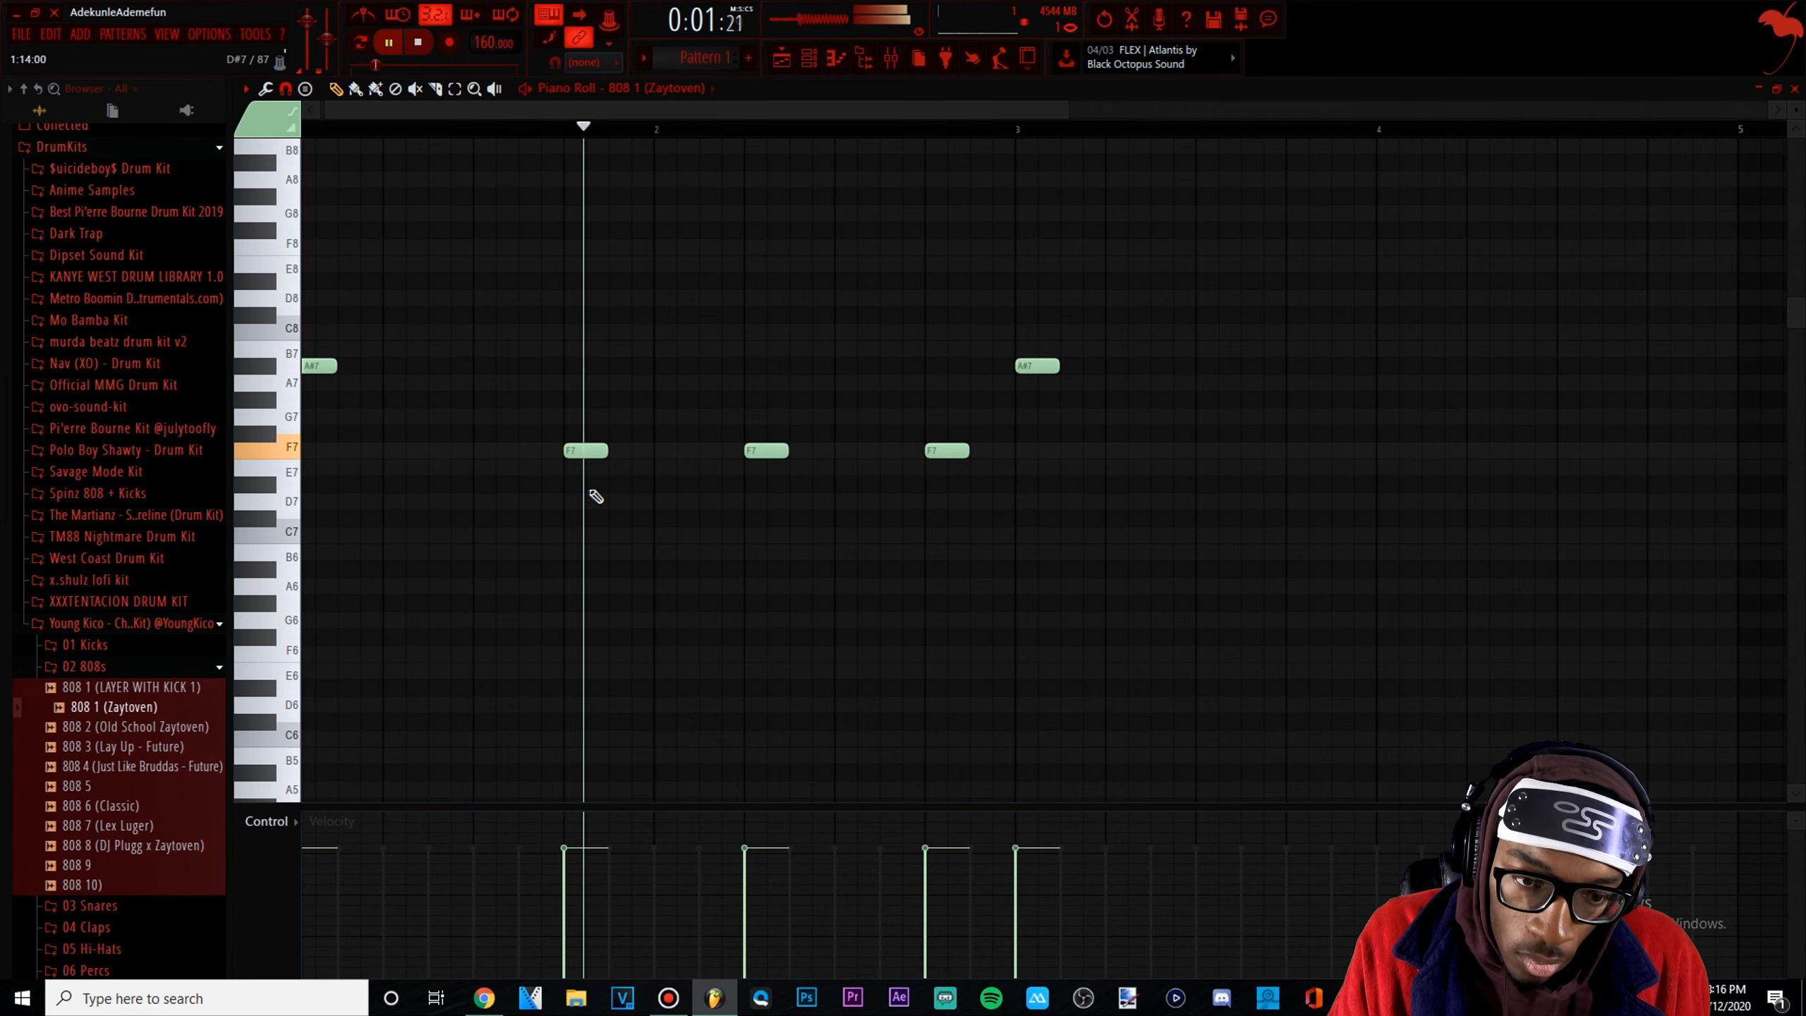
{"action": "key", "text": "space"}
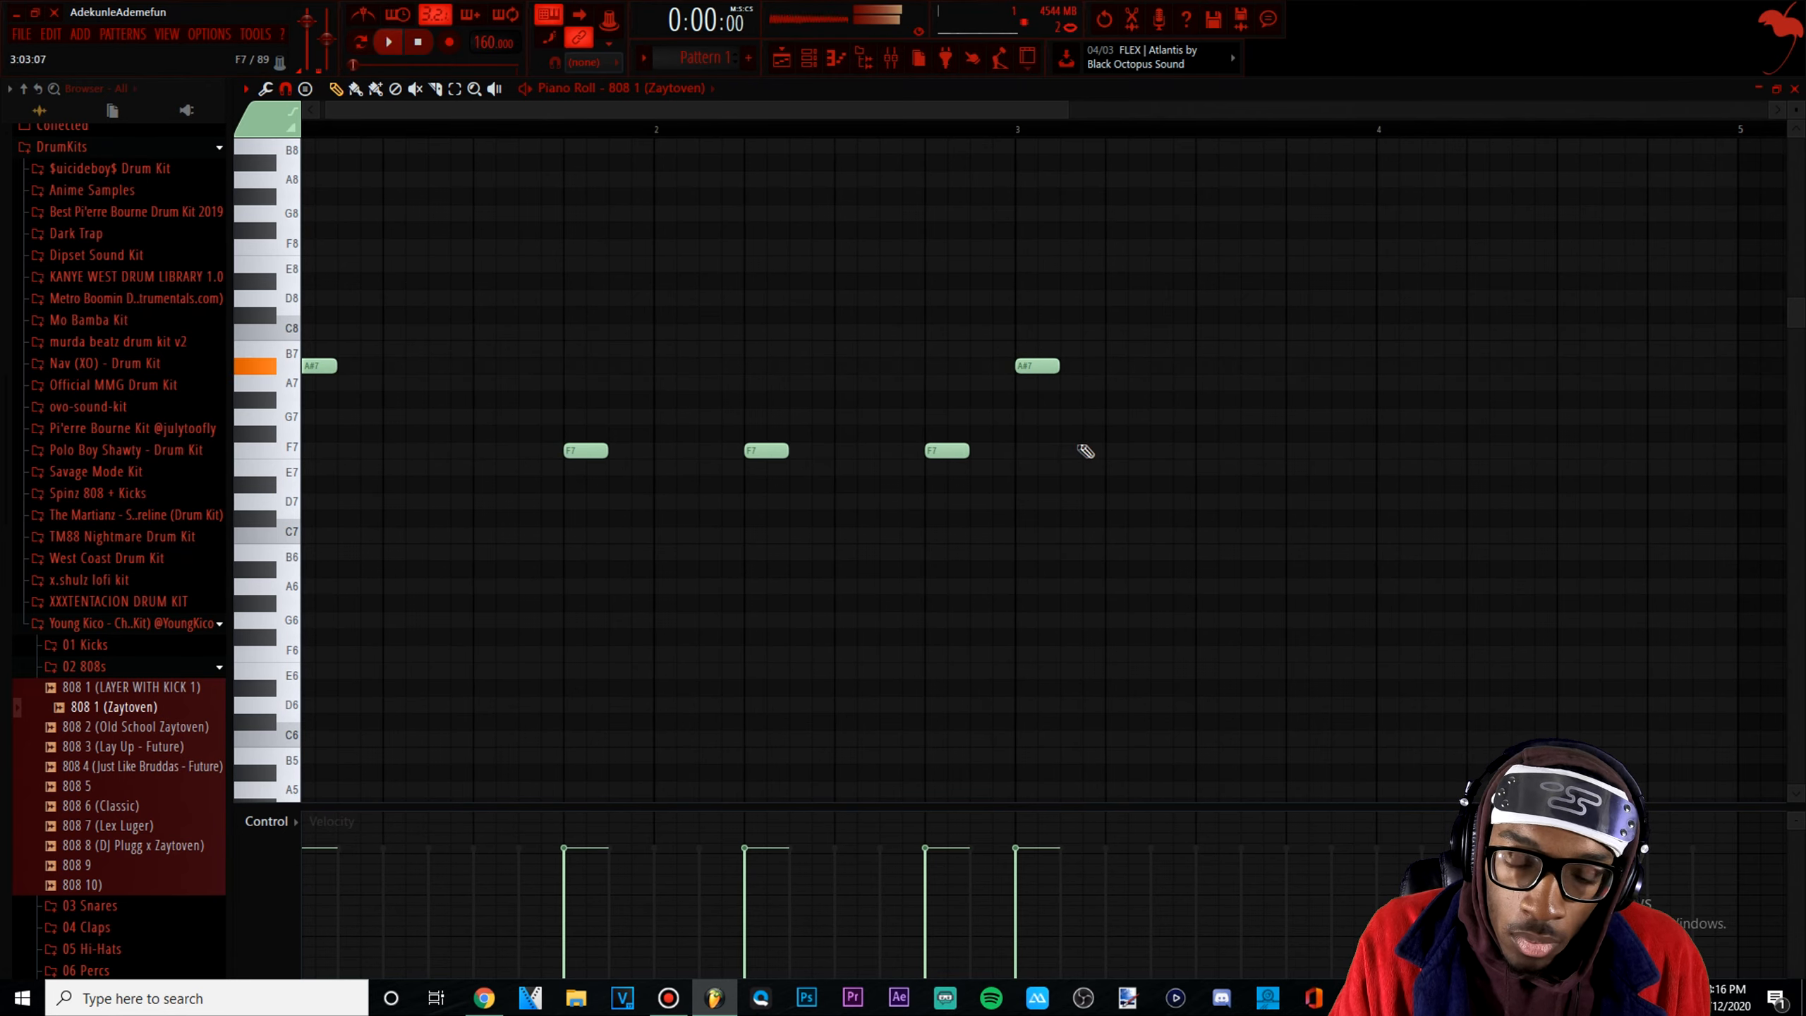
Add a D#7 note at bar 3 step 9 and a D7 note at bar 4 step 2, auditioning the bassline
{"action": "left_click", "coordinate": [1173, 503]}
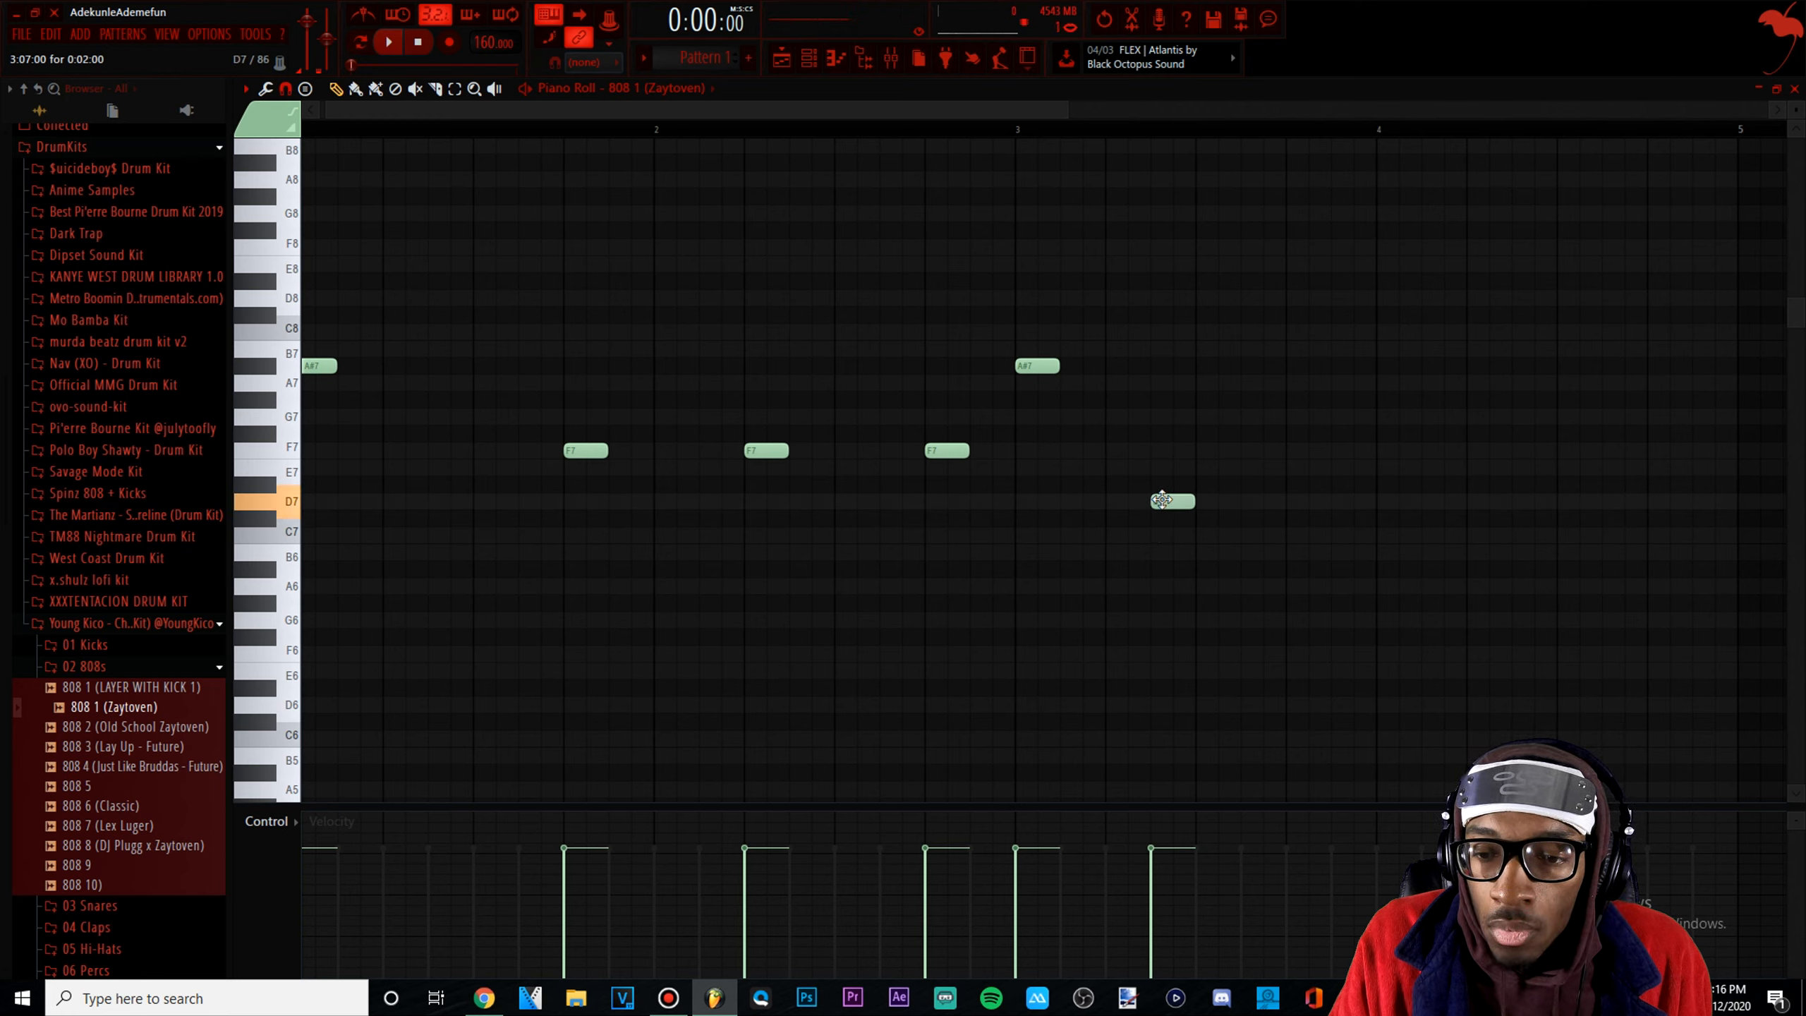
{"action": "left_click_drag", "start_coordinate": [1162, 500], "coordinate": [1172, 478]}
{"action": "left_click_drag", "start_coordinate": [1333, 519], "coordinate": [1320, 495]}
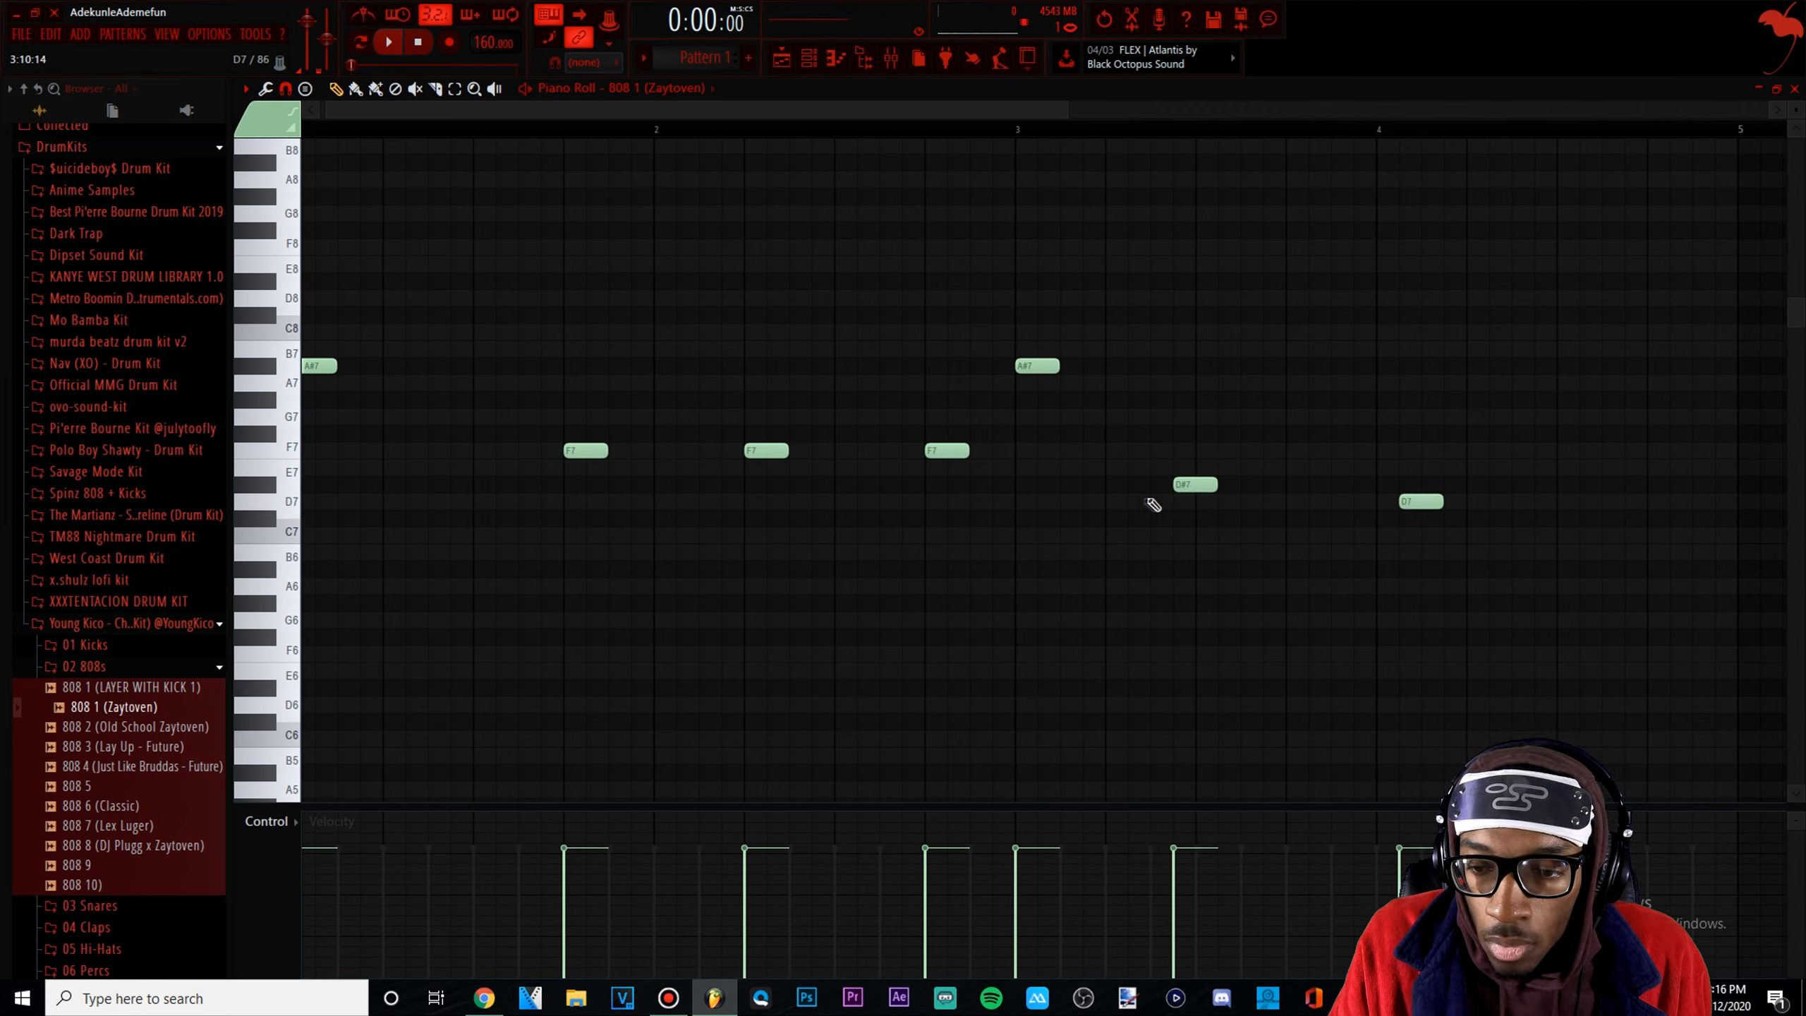
{"action": "key", "text": "space"}
{"action": "left_click_drag", "start_coordinate": [1195, 485], "coordinate": [1217, 484]}
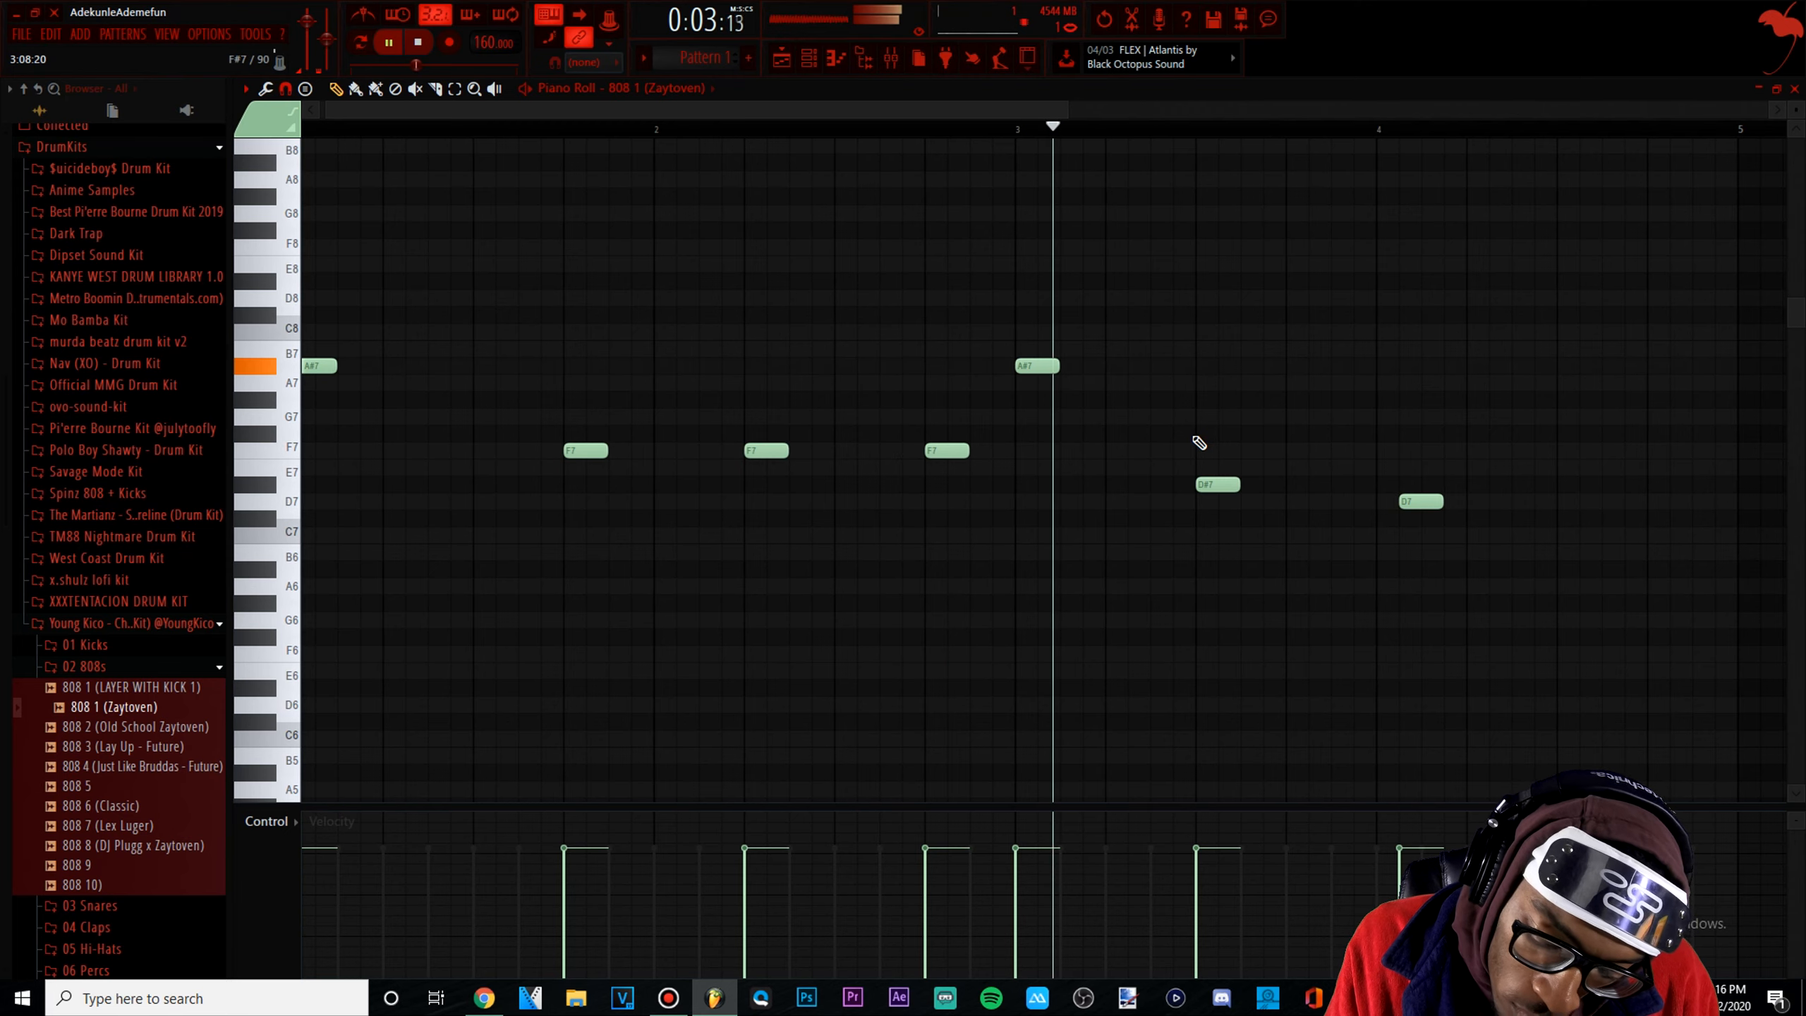
{"action": "key", "text": "space"}
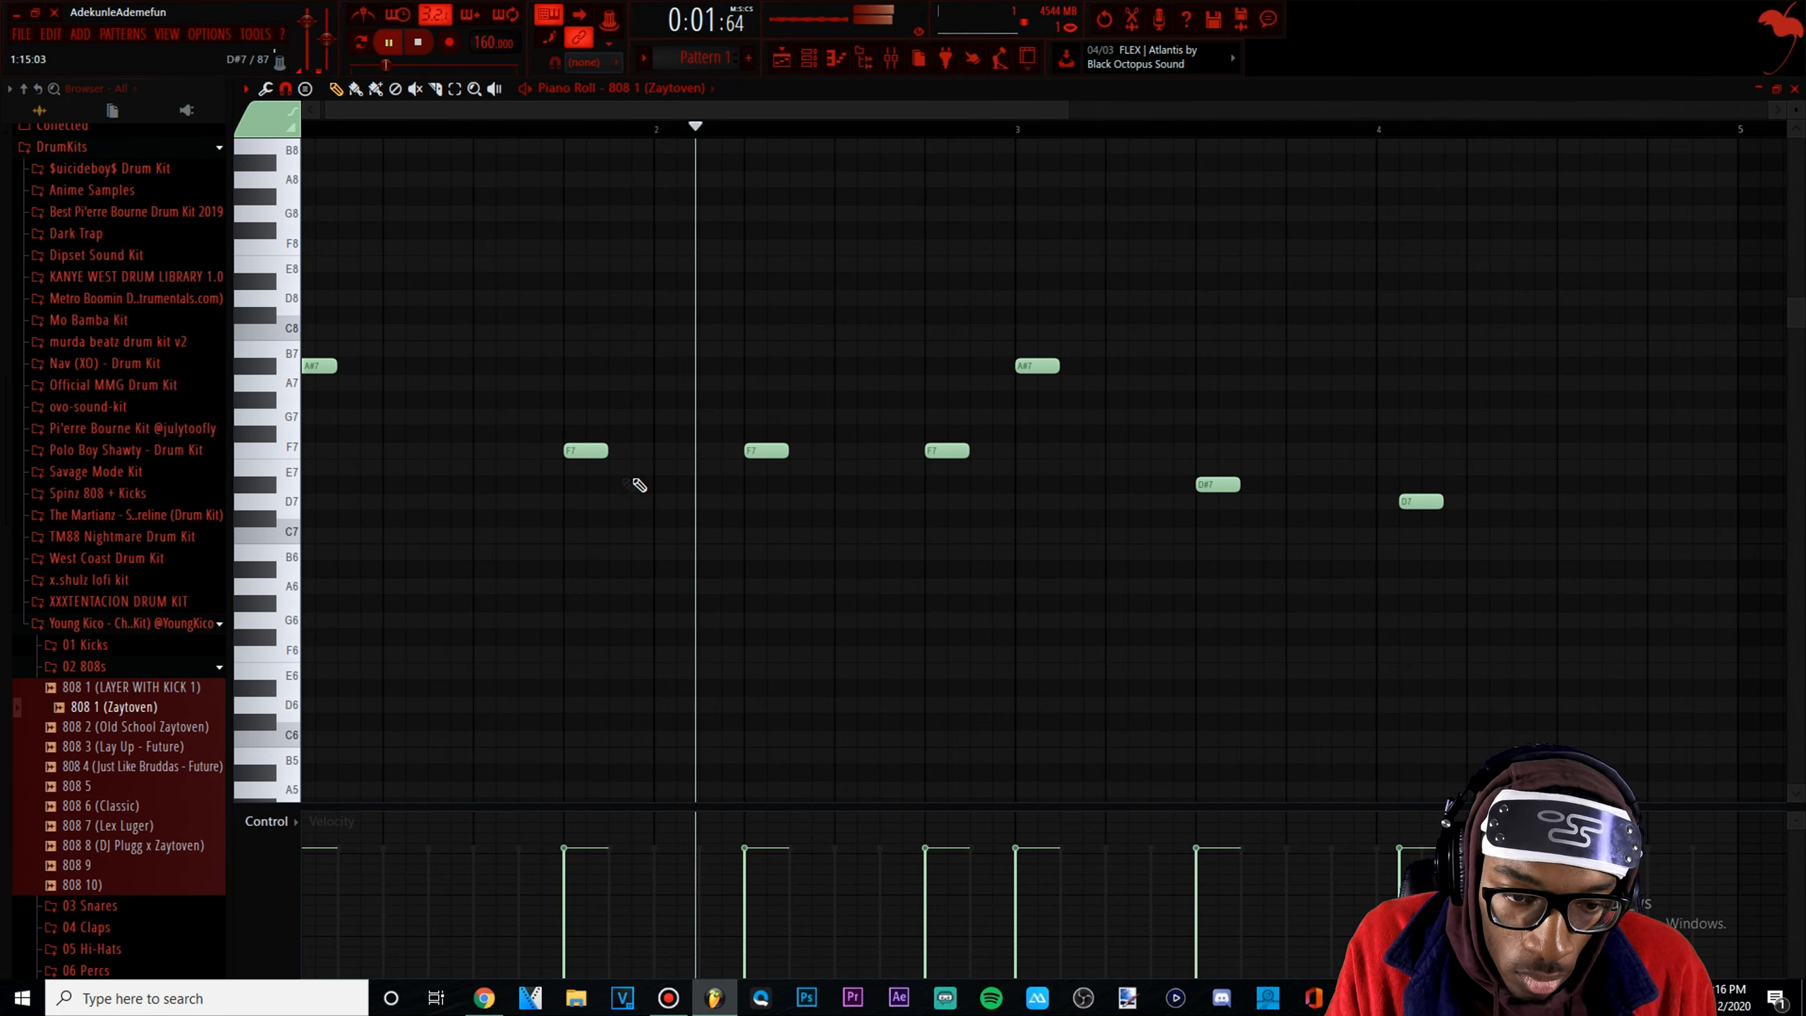
Move the last F7 to bar 2 step 11, the D#7 to bar 3 step 13, and the D7 to bar 3 step 15
{"action": "left_click_drag", "start_coordinate": [935, 450], "coordinate": [890, 450]}
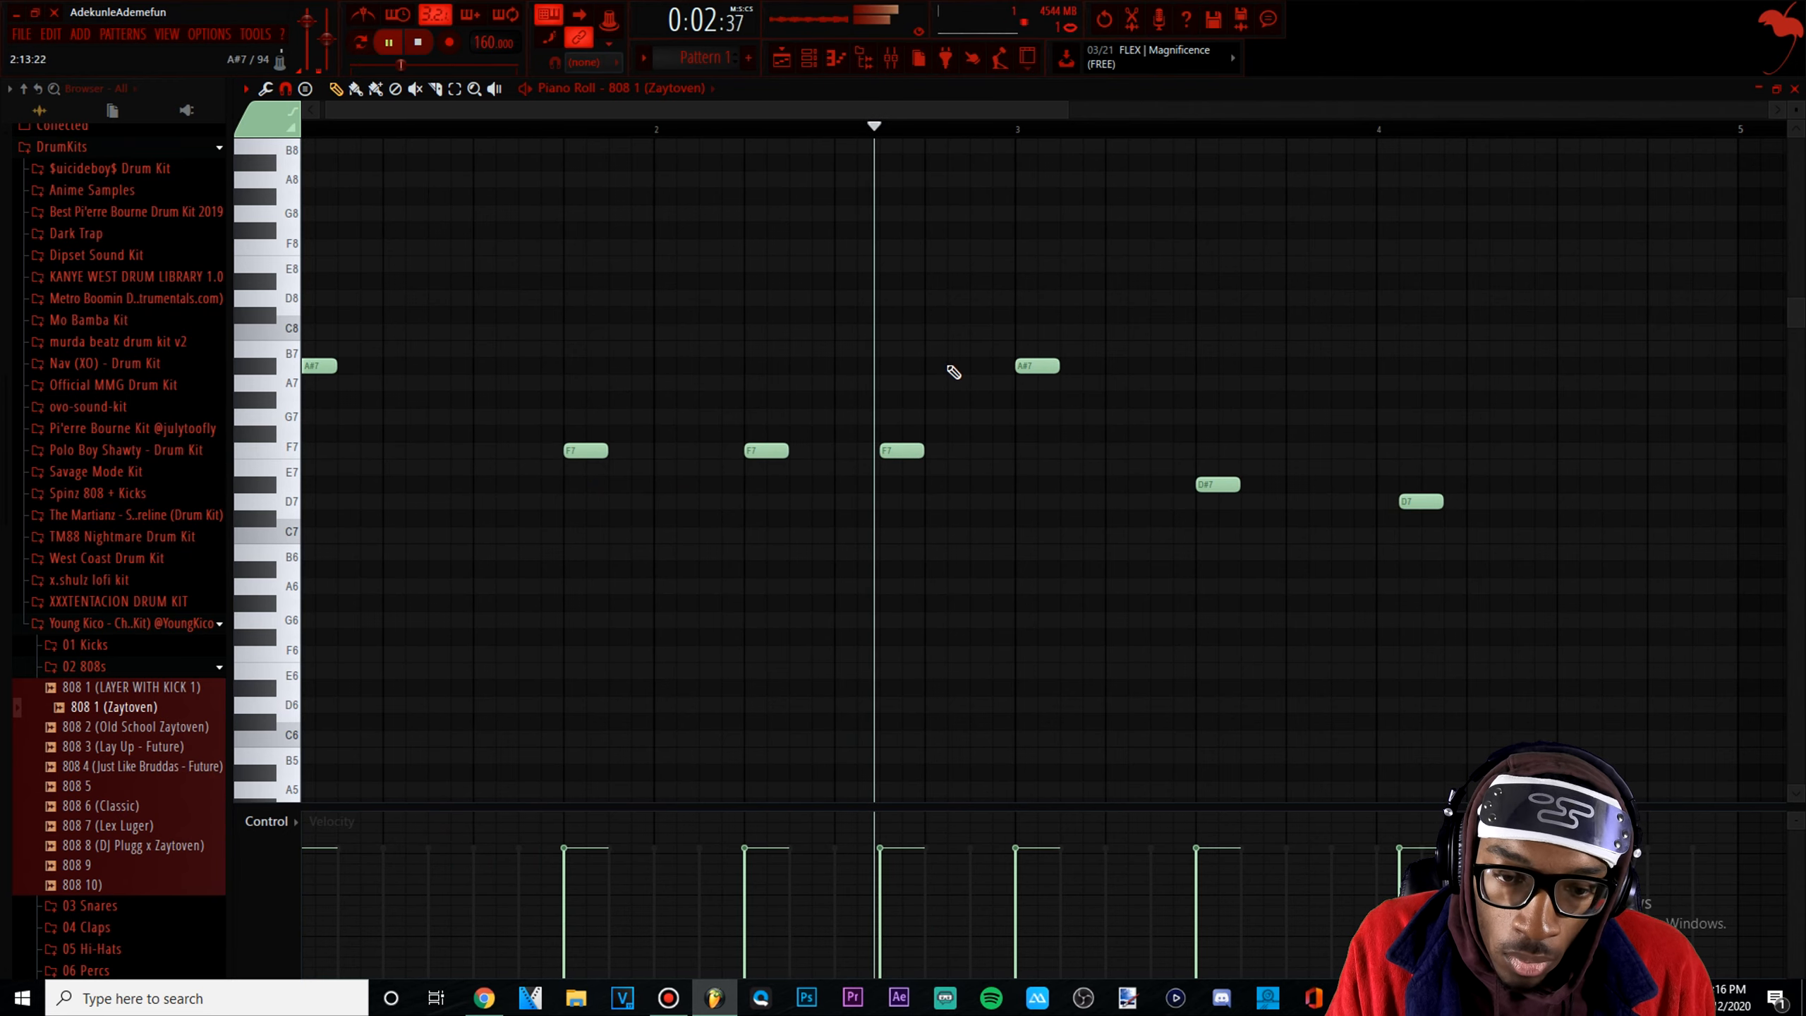
{"action": "key", "text": "space"}
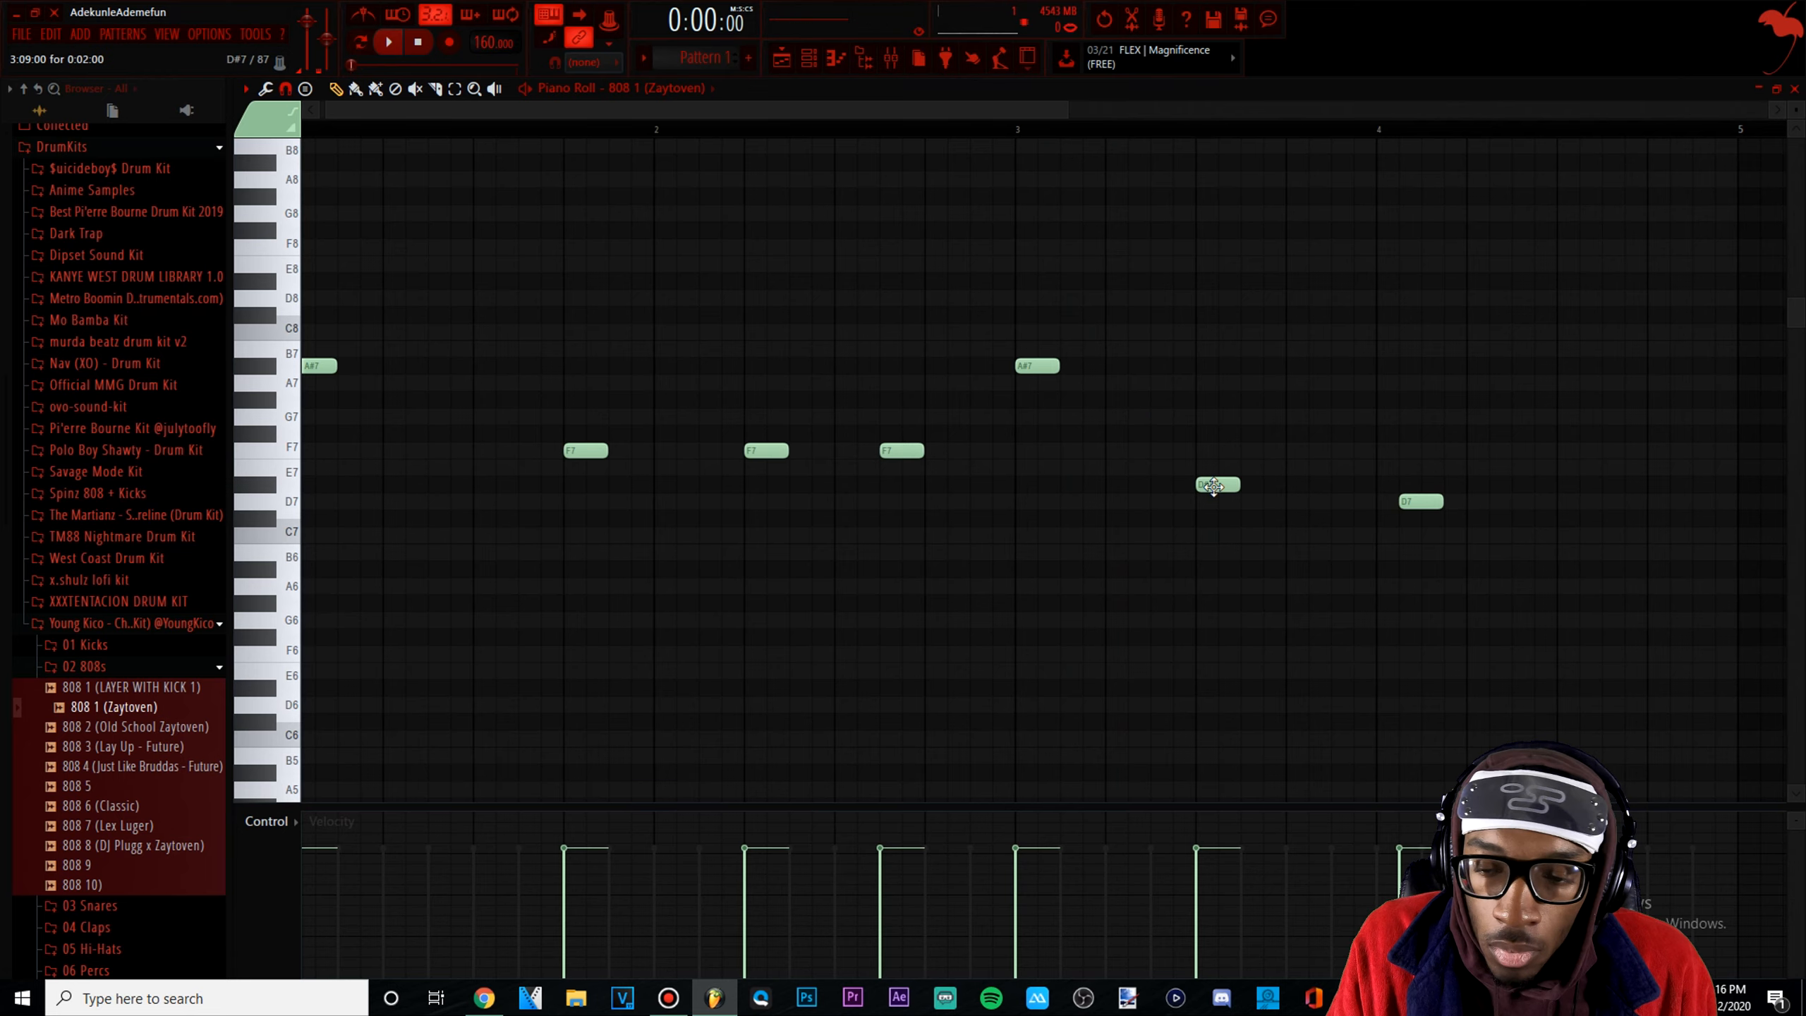
{"action": "left_click_drag", "start_coordinate": [1213, 486], "coordinate": [1304, 486]}
{"action": "key", "text": "space"}
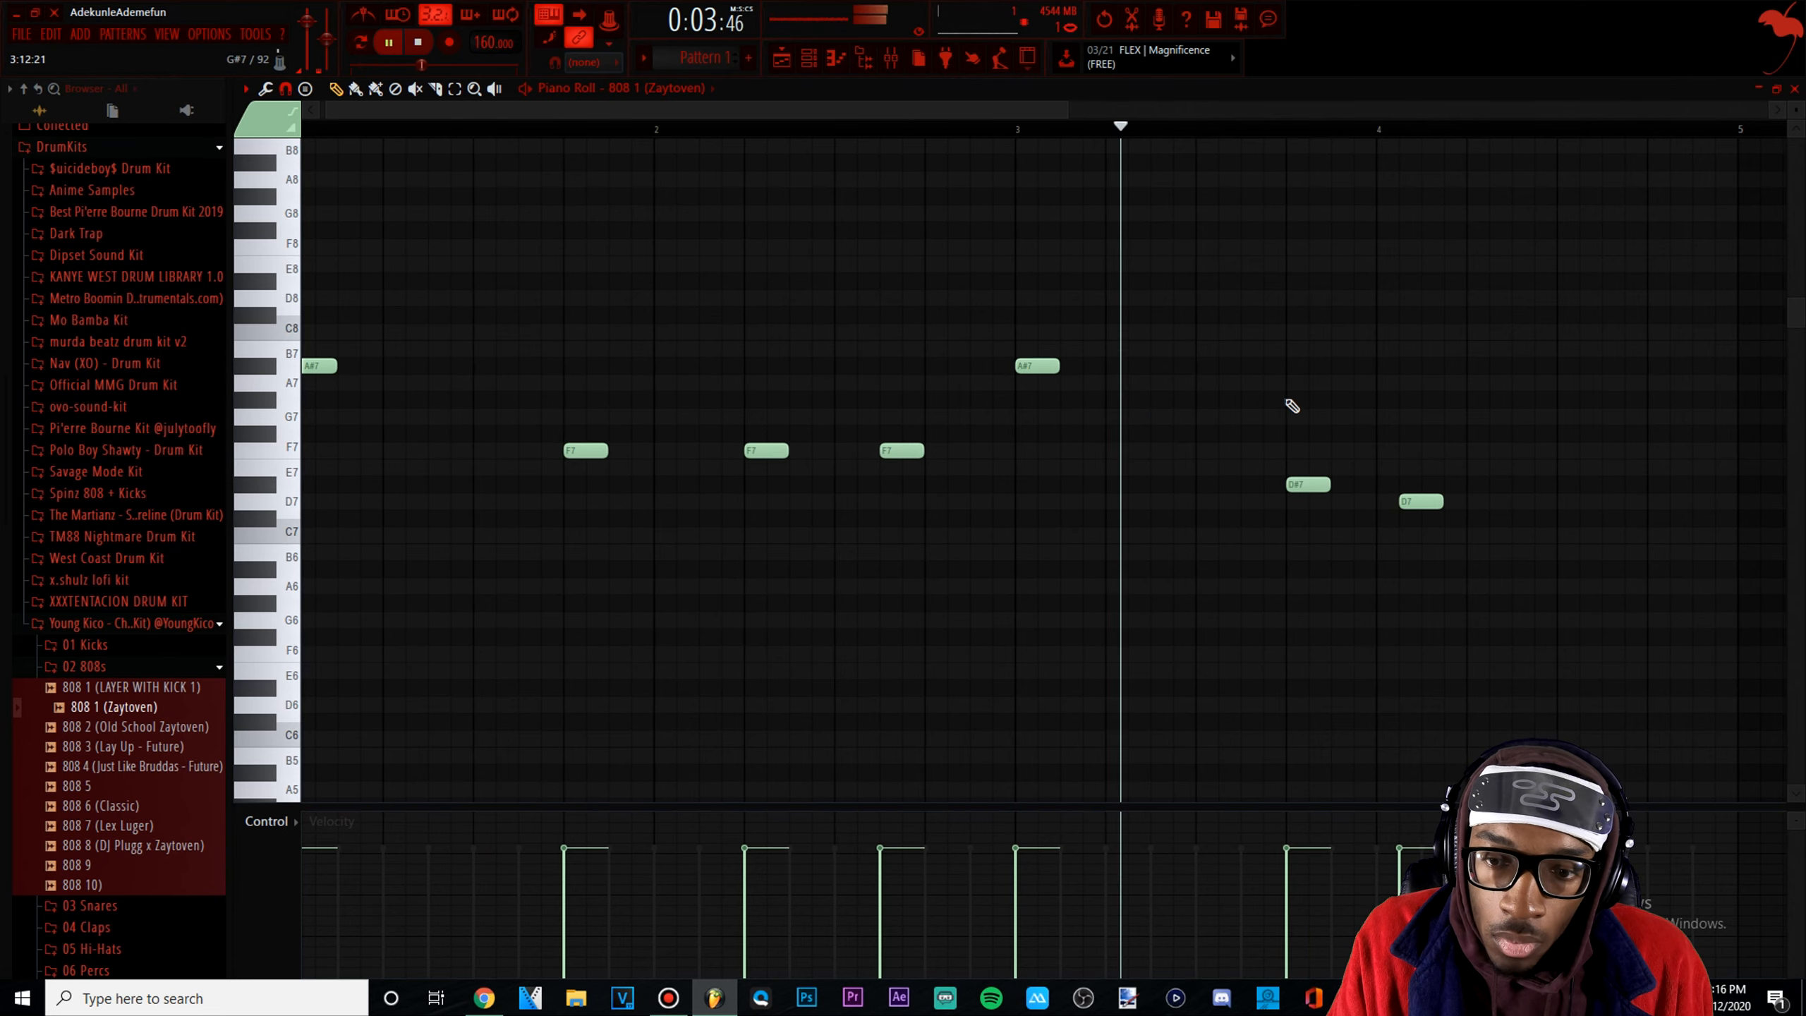
{"action": "key", "text": "space"}
{"action": "left_click_drag", "start_coordinate": [1416, 507], "coordinate": [1348, 513]}
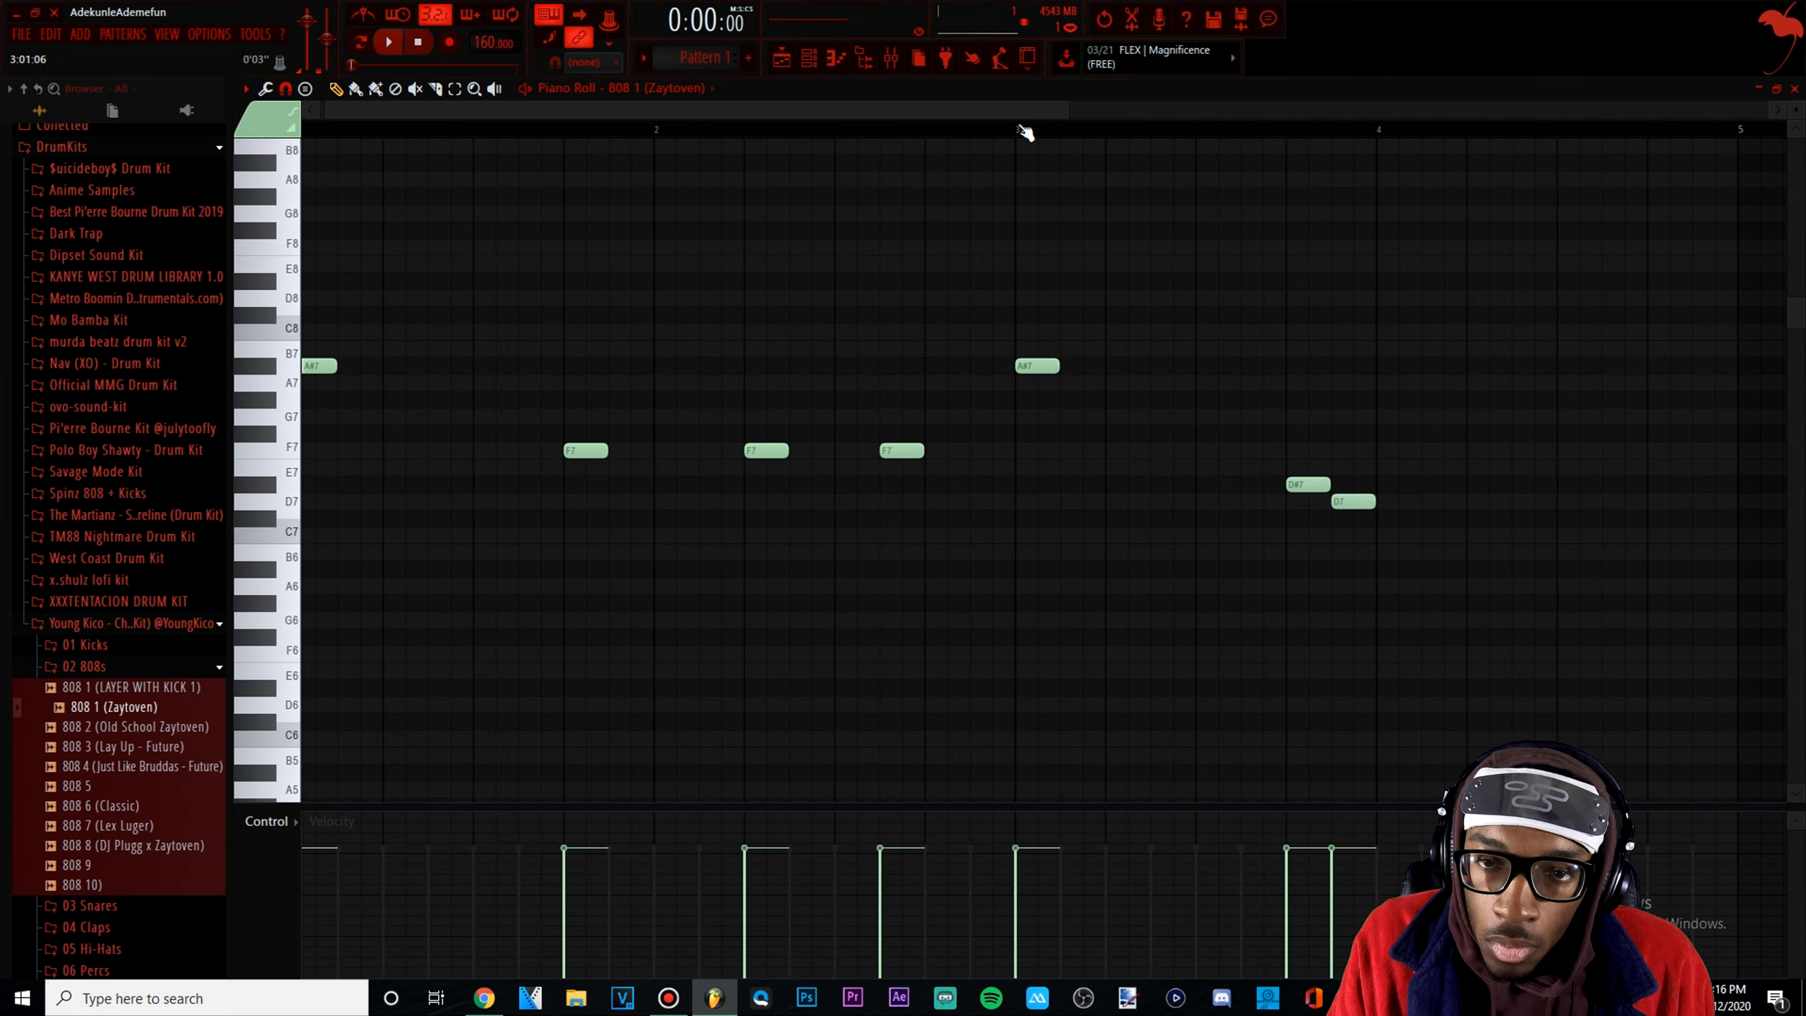
{"action": "left_click", "coordinate": [1023, 132]}
{"action": "key", "text": "space"}
Add two D7 notes in bar 4 at steps 5 and 11 and set playback to the start of bar 3
{"action": "left_click", "coordinate": [1486, 502]}
{"action": "left_click", "coordinate": [1621, 502]}
{"action": "left_click", "coordinate": [1017, 129]}
Transpose all the 808 notes down two octaves and audition the result with the beat
{"action": "scroll", "coordinate": [1622, 502], "scroll_direction": "up", "scroll_amount": 1}
{"action": "key", "text": "ctrl+a"}
{"action": "key", "text": "space"}
{"action": "key", "text": "ctrl+Down"}
{"action": "key", "text": "ctrl+Down"}
{"action": "key", "text": "space"}
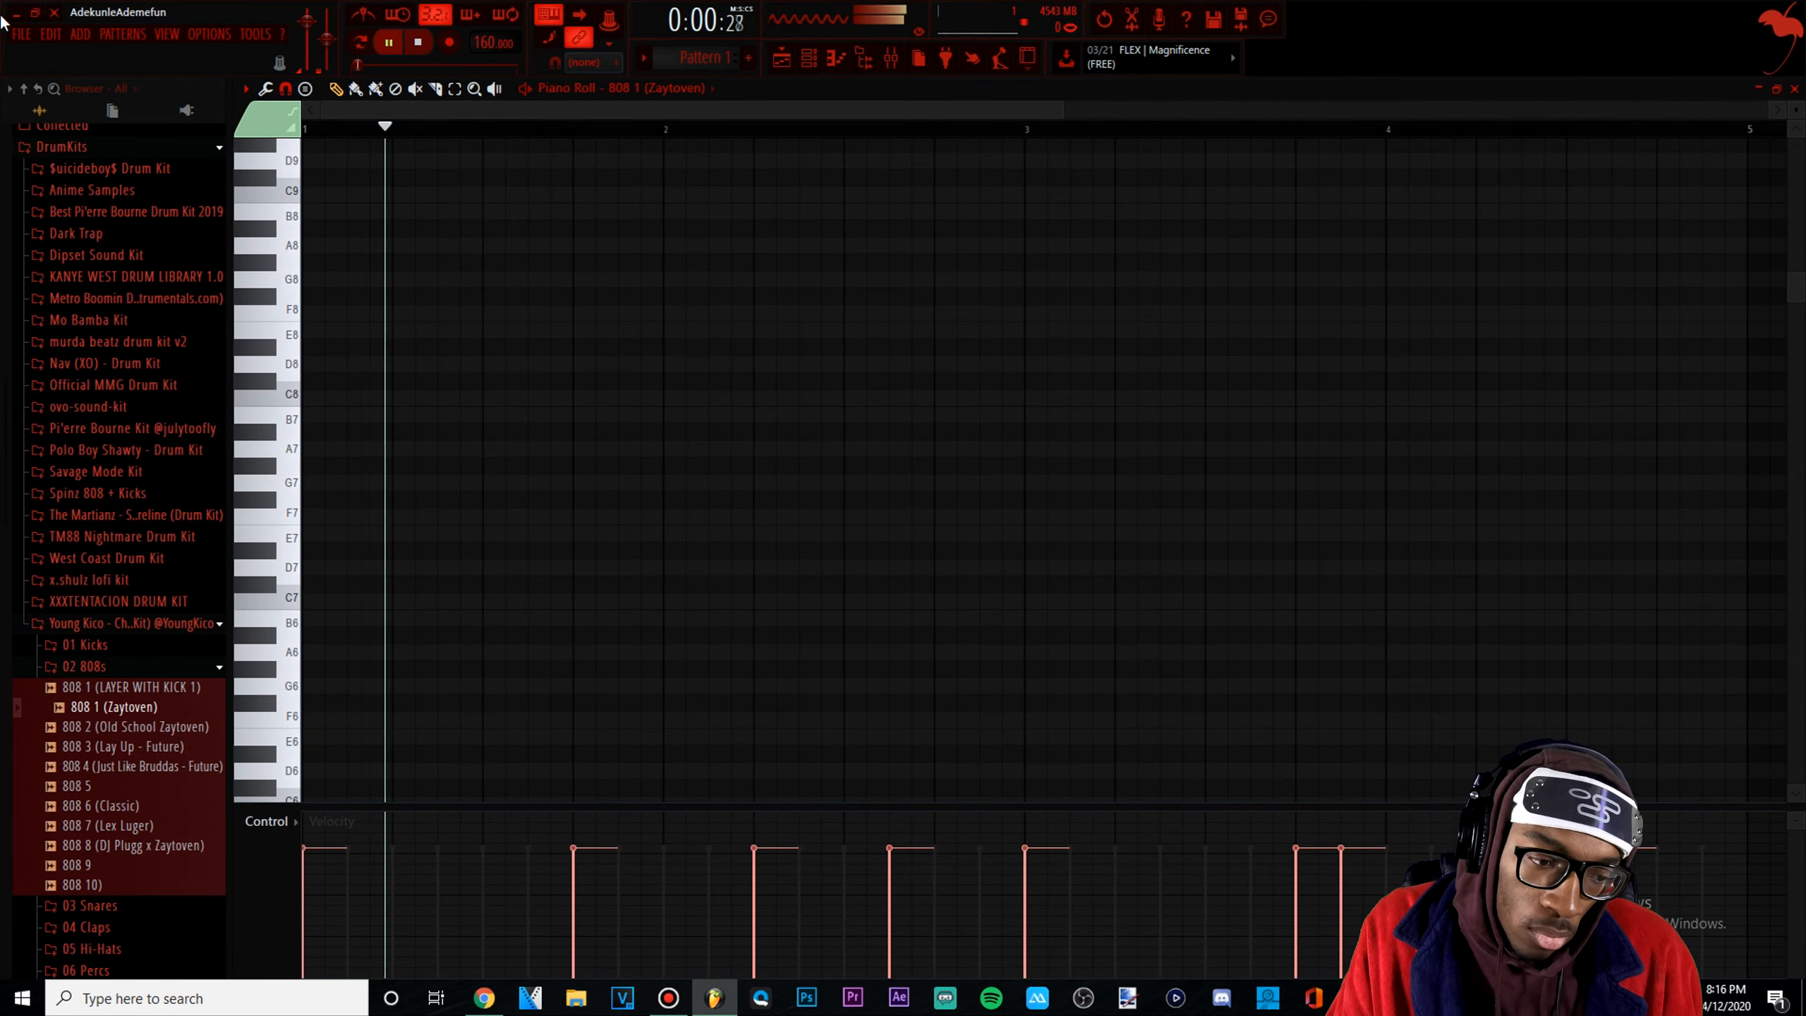
{"action": "scroll", "coordinate": [575, 254], "scroll_direction": "down", "scroll_amount": 5}
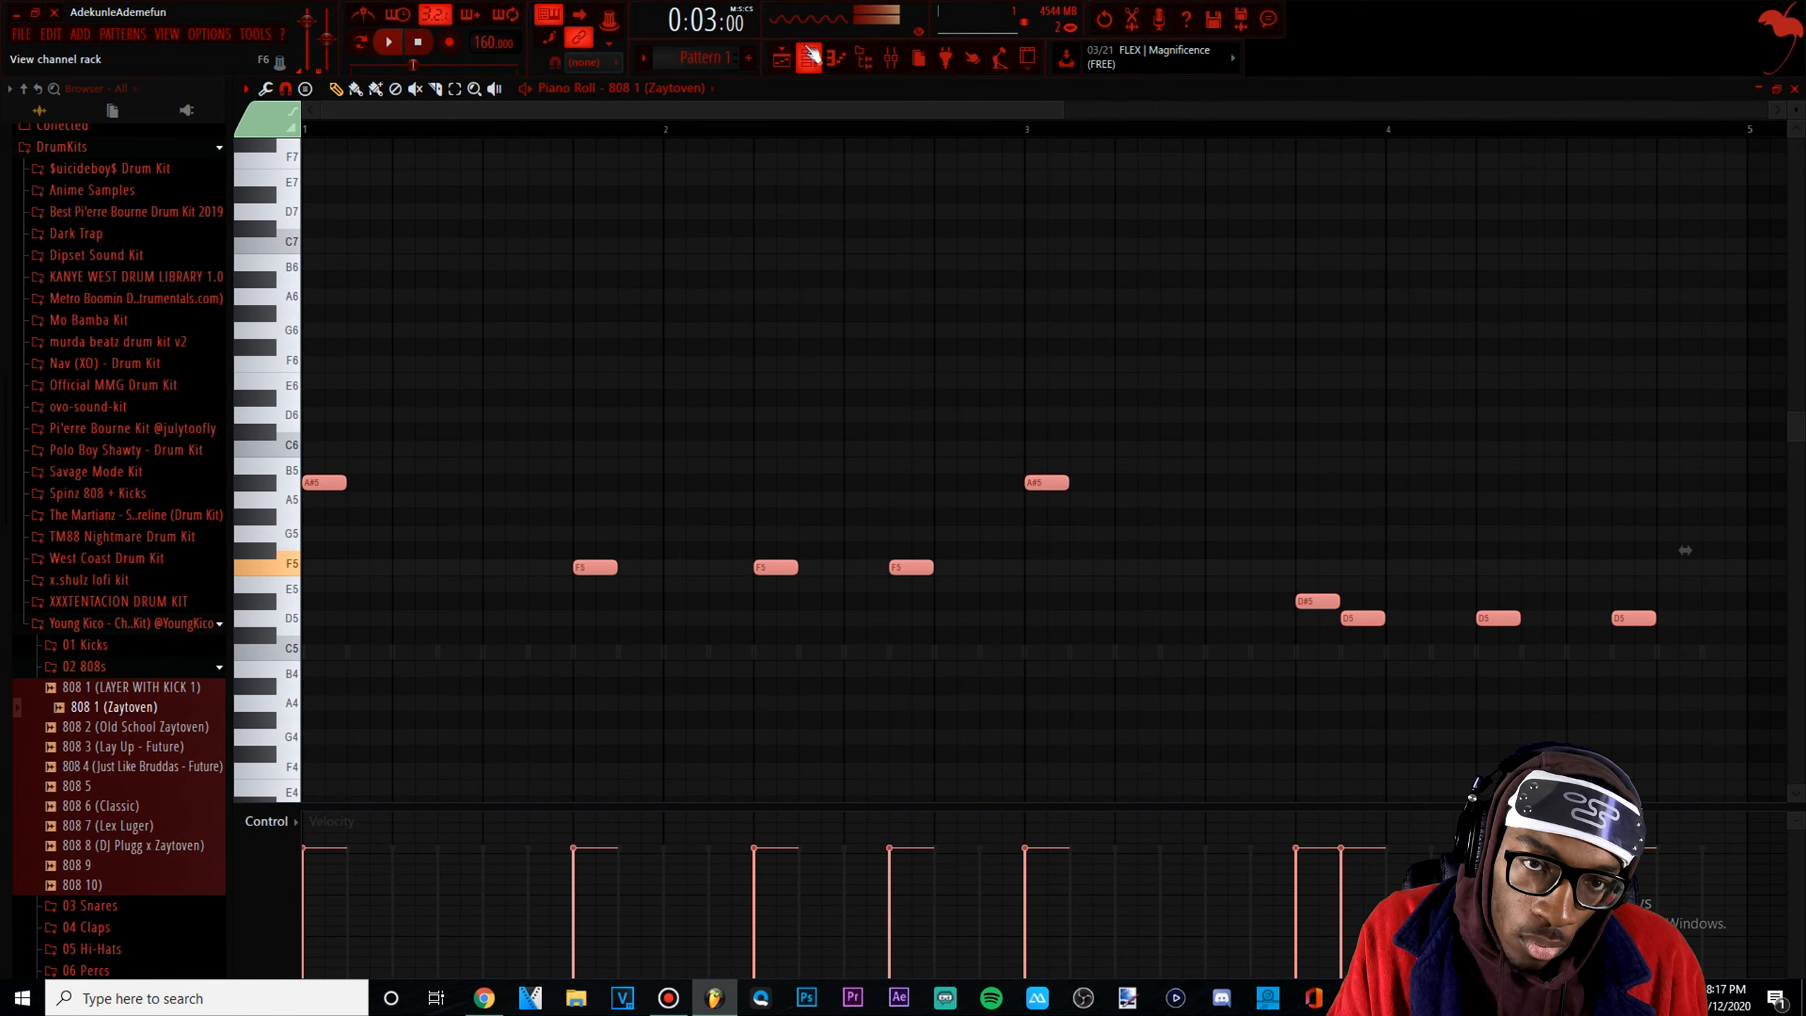
{"action": "left_click", "coordinate": [402, 277]}
{"action": "scroll", "coordinate": [402, 277], "scroll_direction": "up", "scroll_amount": 1}
{"action": "key", "text": "space"}
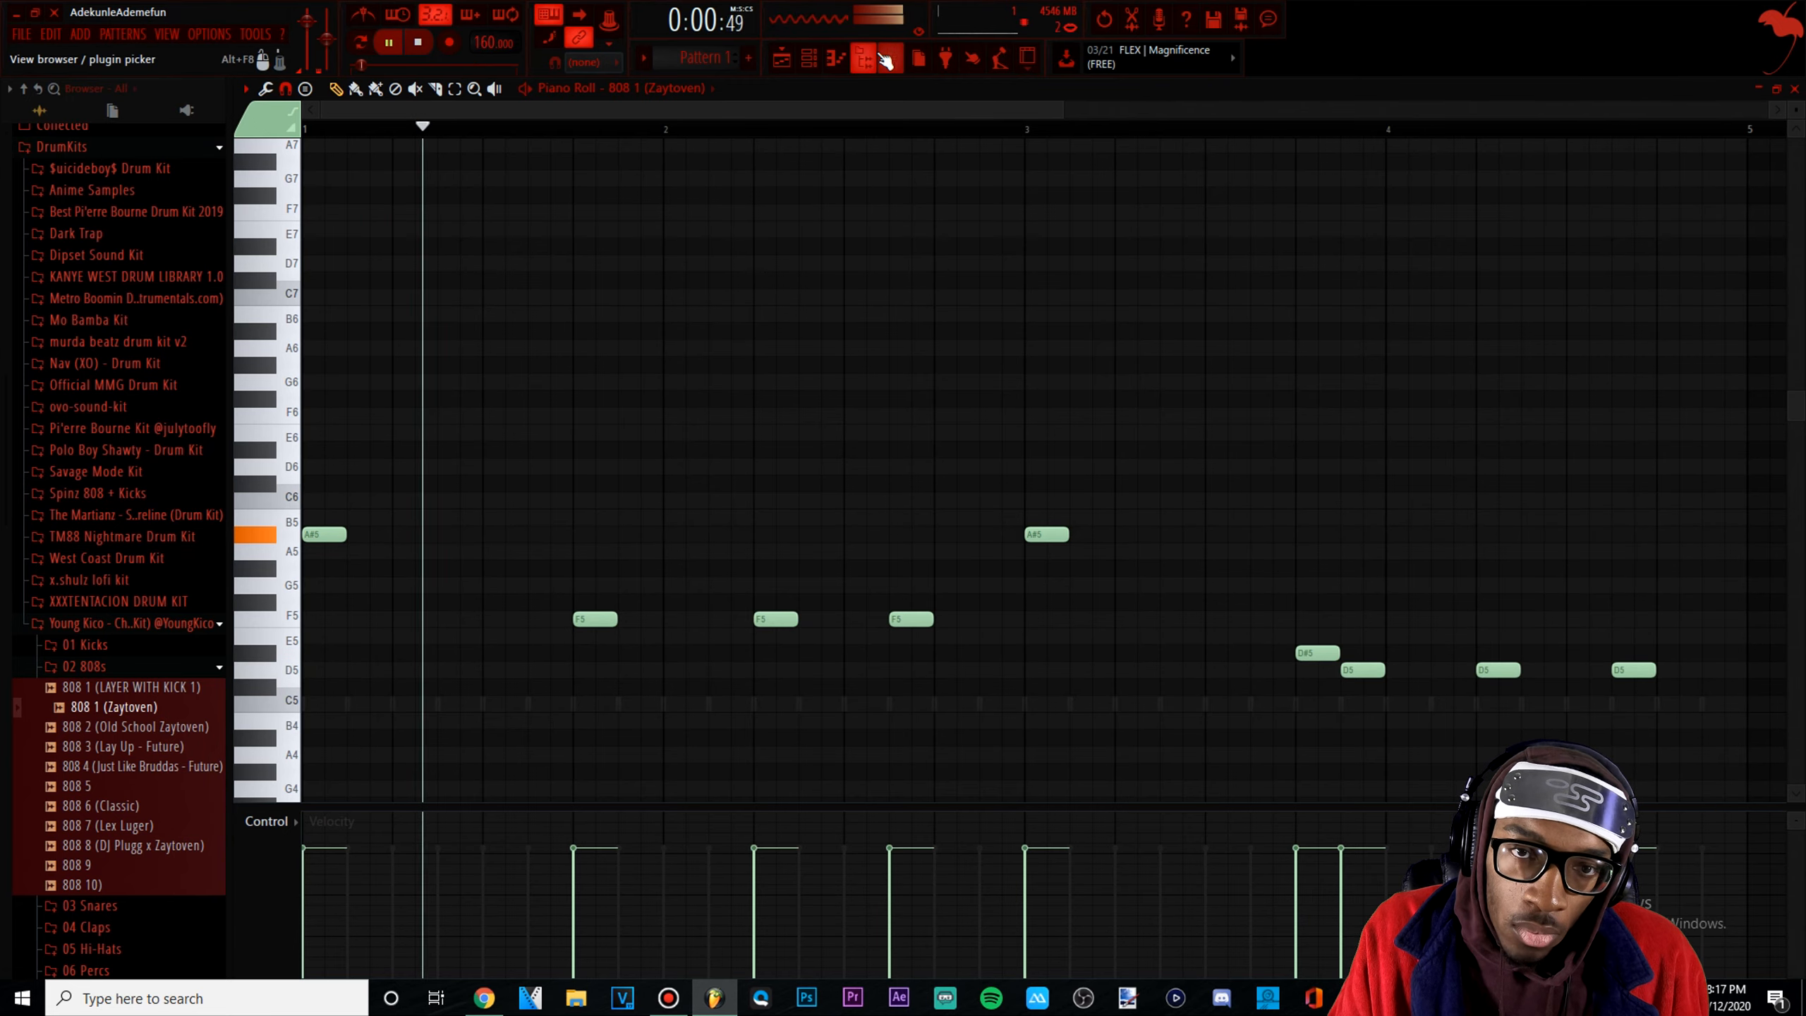
Check the mixer levels during playback, and add an A#5 note at bar 3 step 7 in the 808 piano roll
{"action": "left_click", "coordinate": [891, 60]}
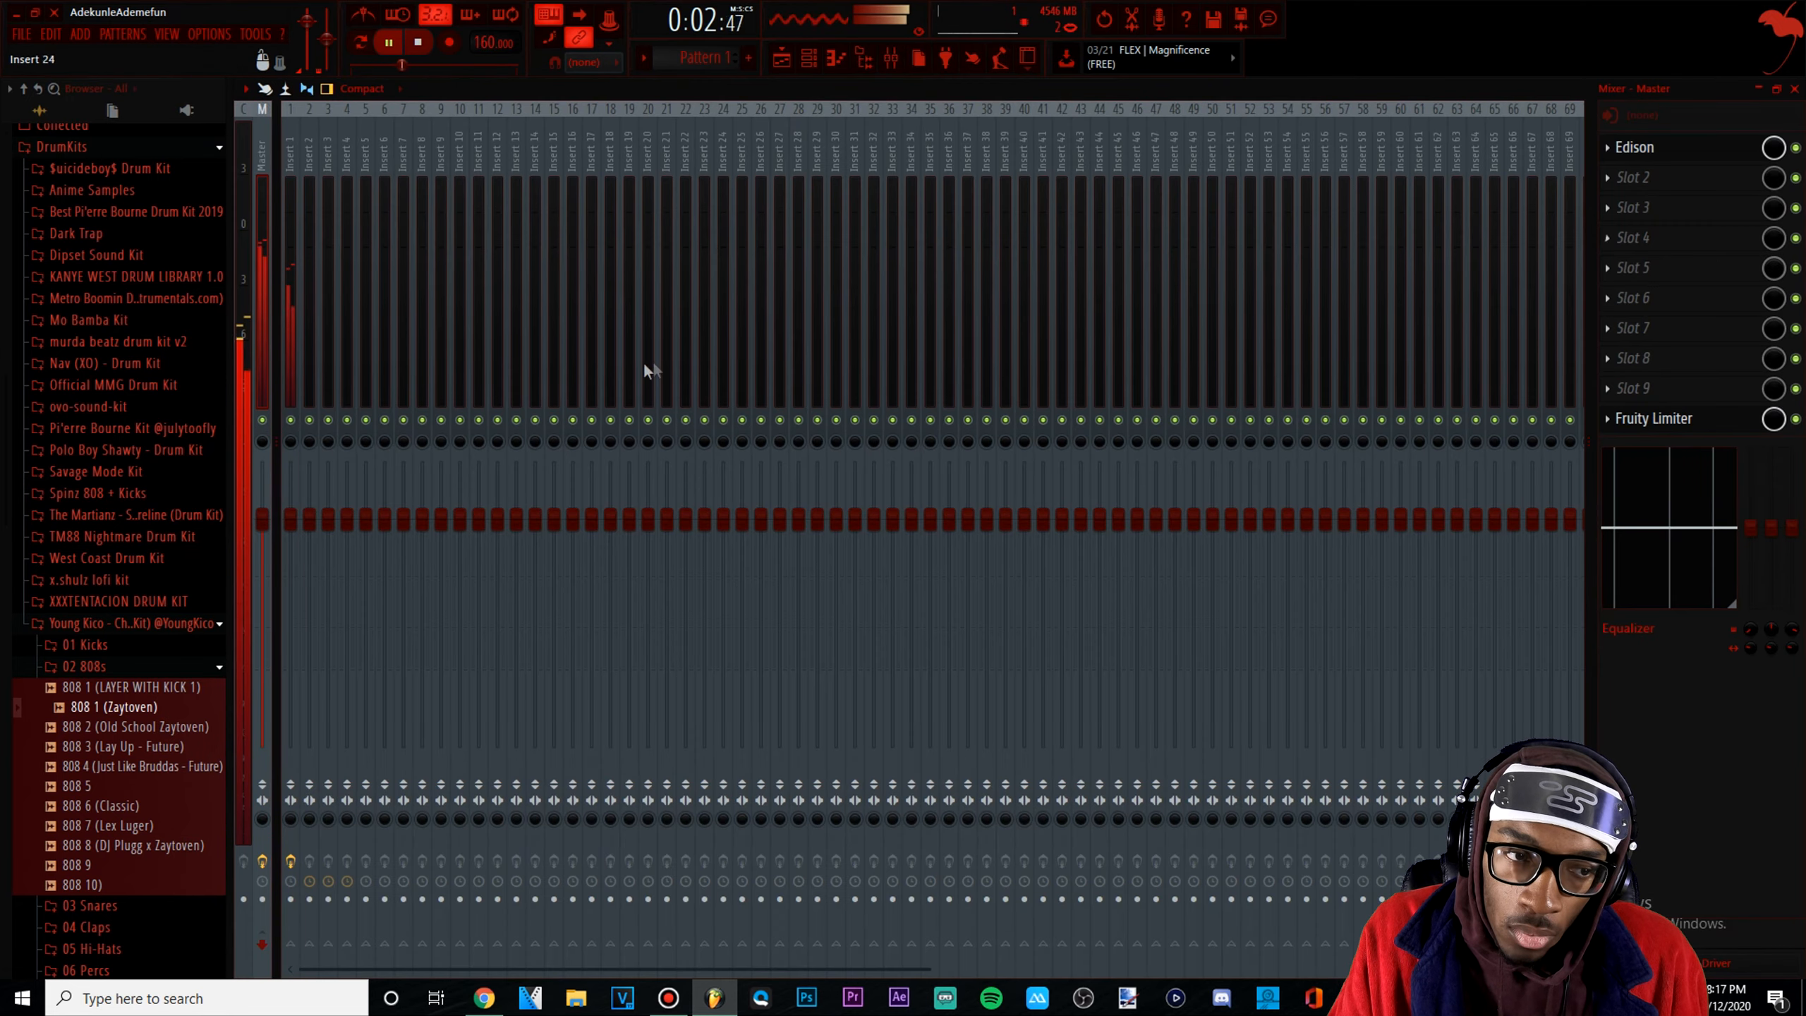
{"action": "key", "text": "space"}
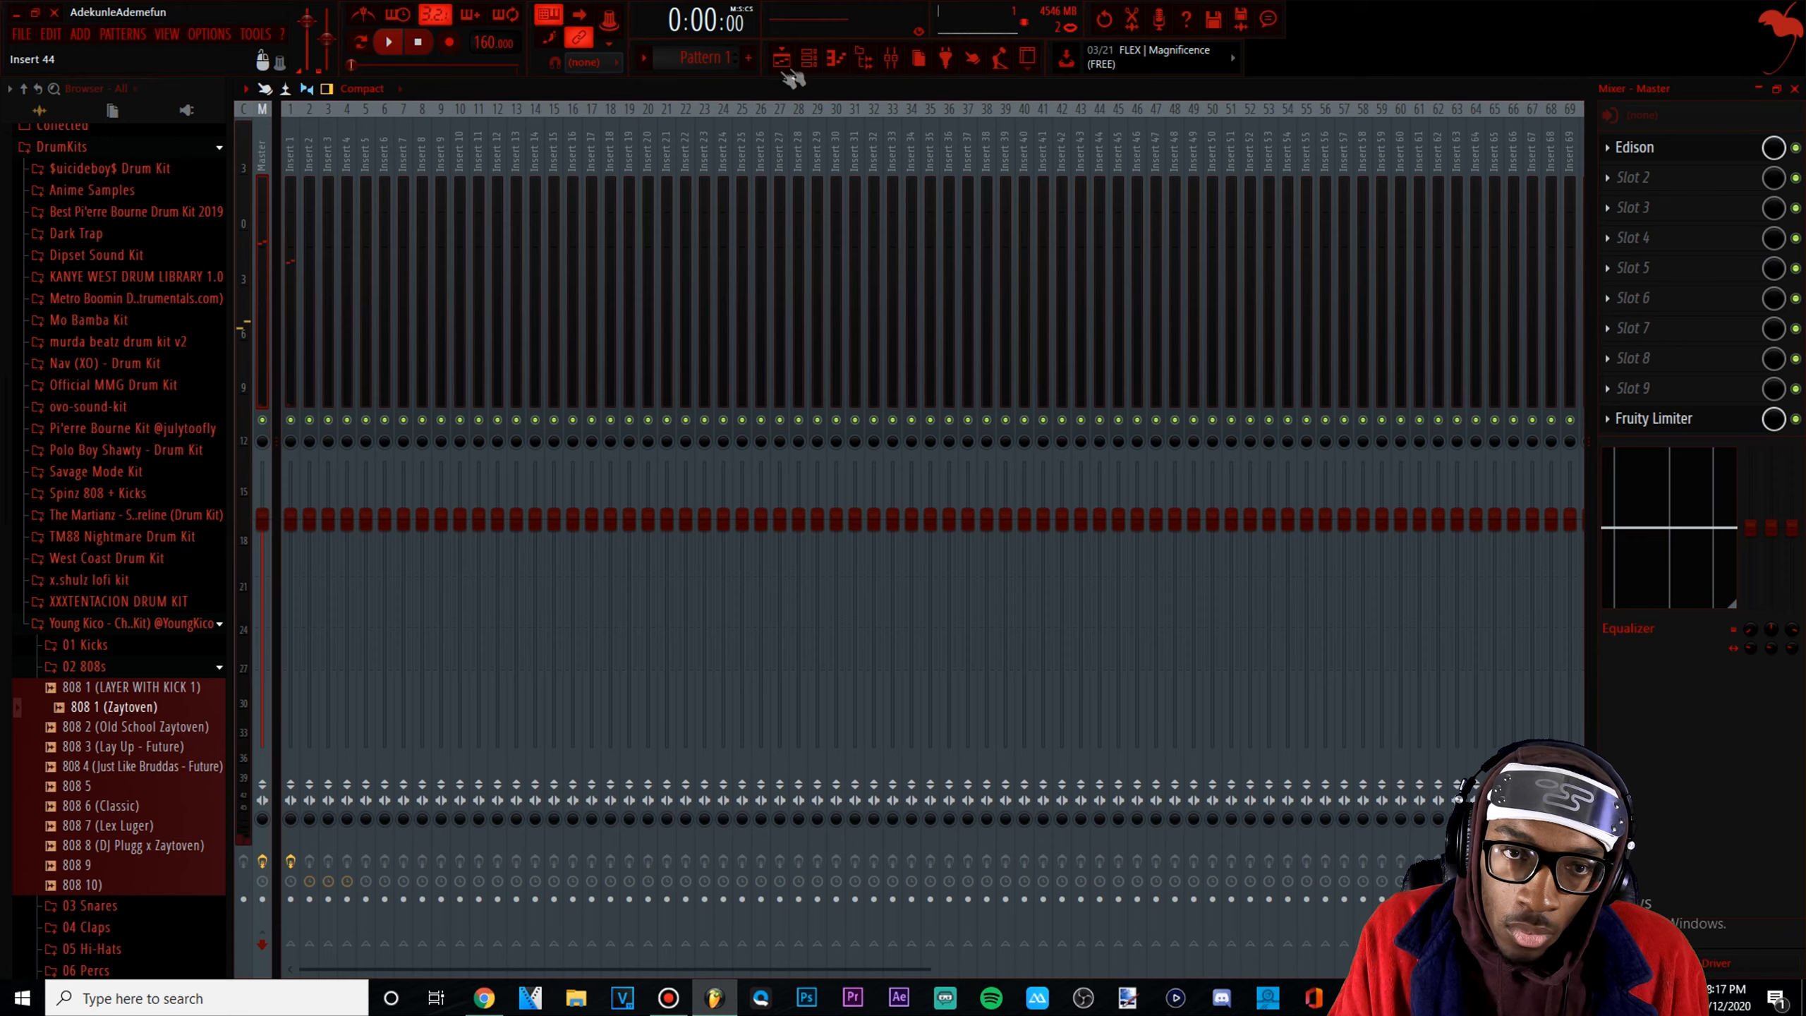
{"action": "left_click", "coordinate": [832, 63]}
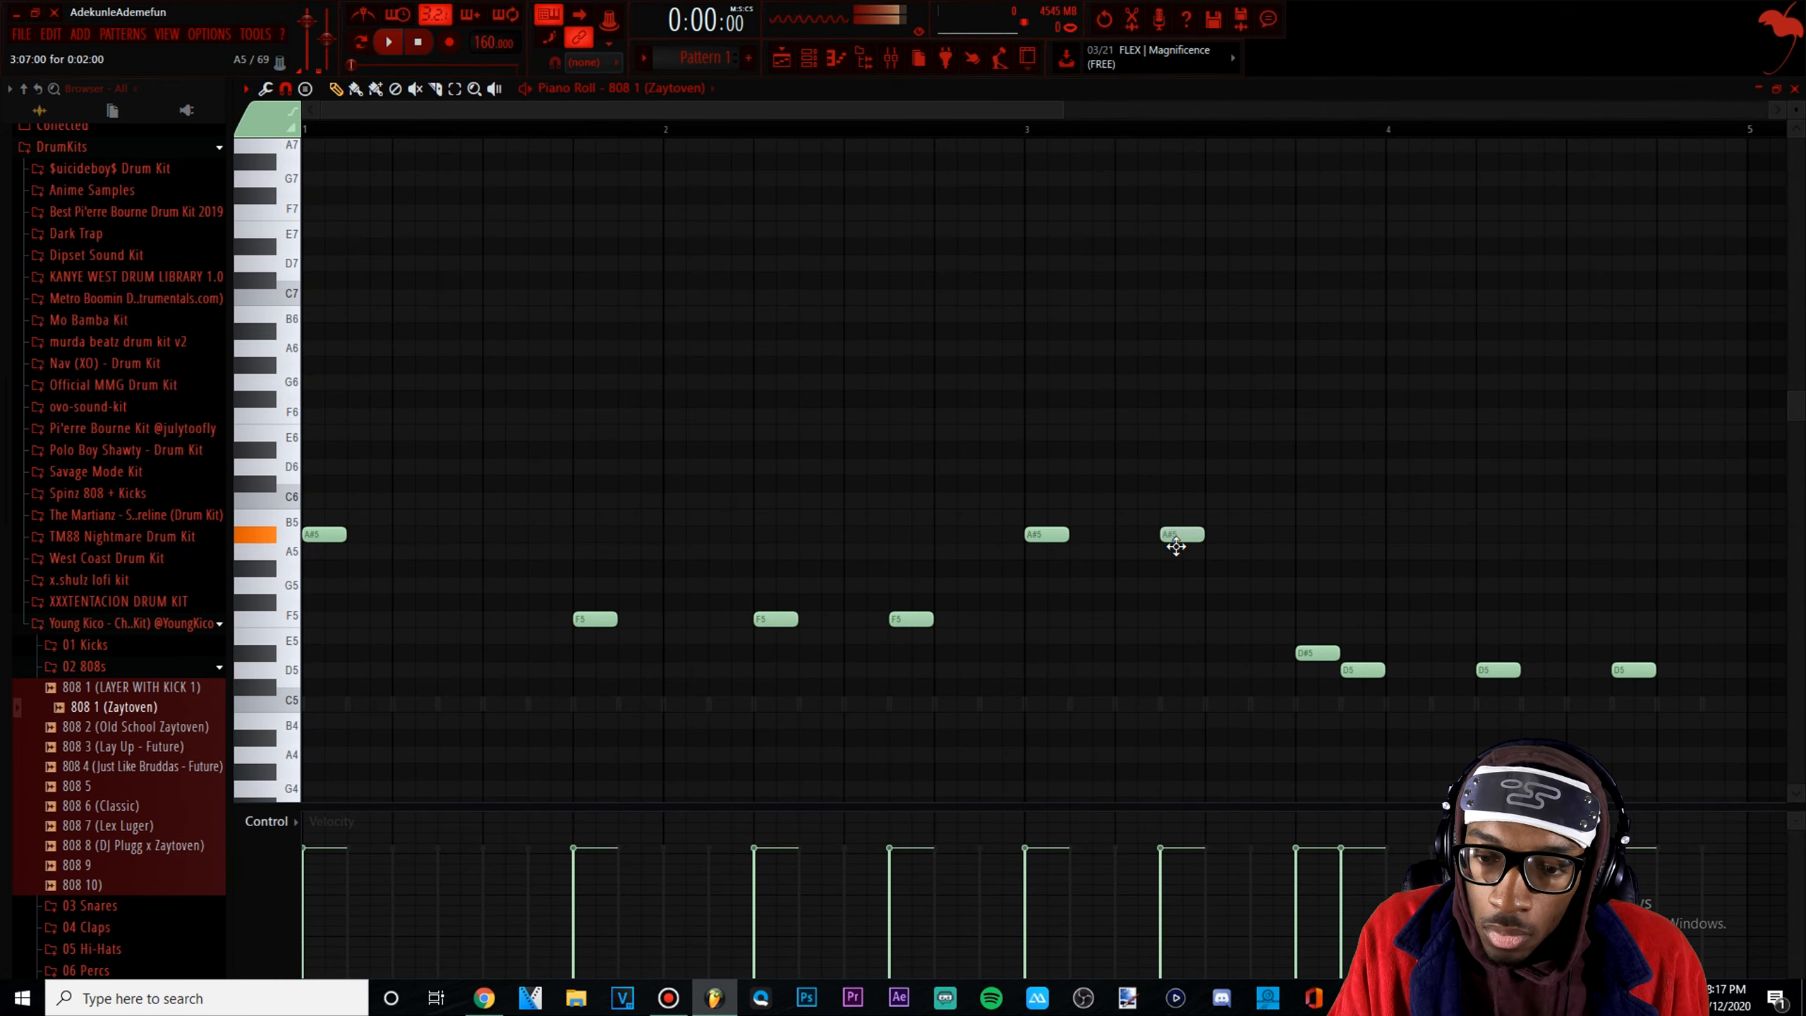
Audition the beat from bar 3 and check the levels of the Master and Insert 1 mixer tracks
{"action": "left_click", "coordinate": [1024, 131]}
{"action": "key", "text": "space"}
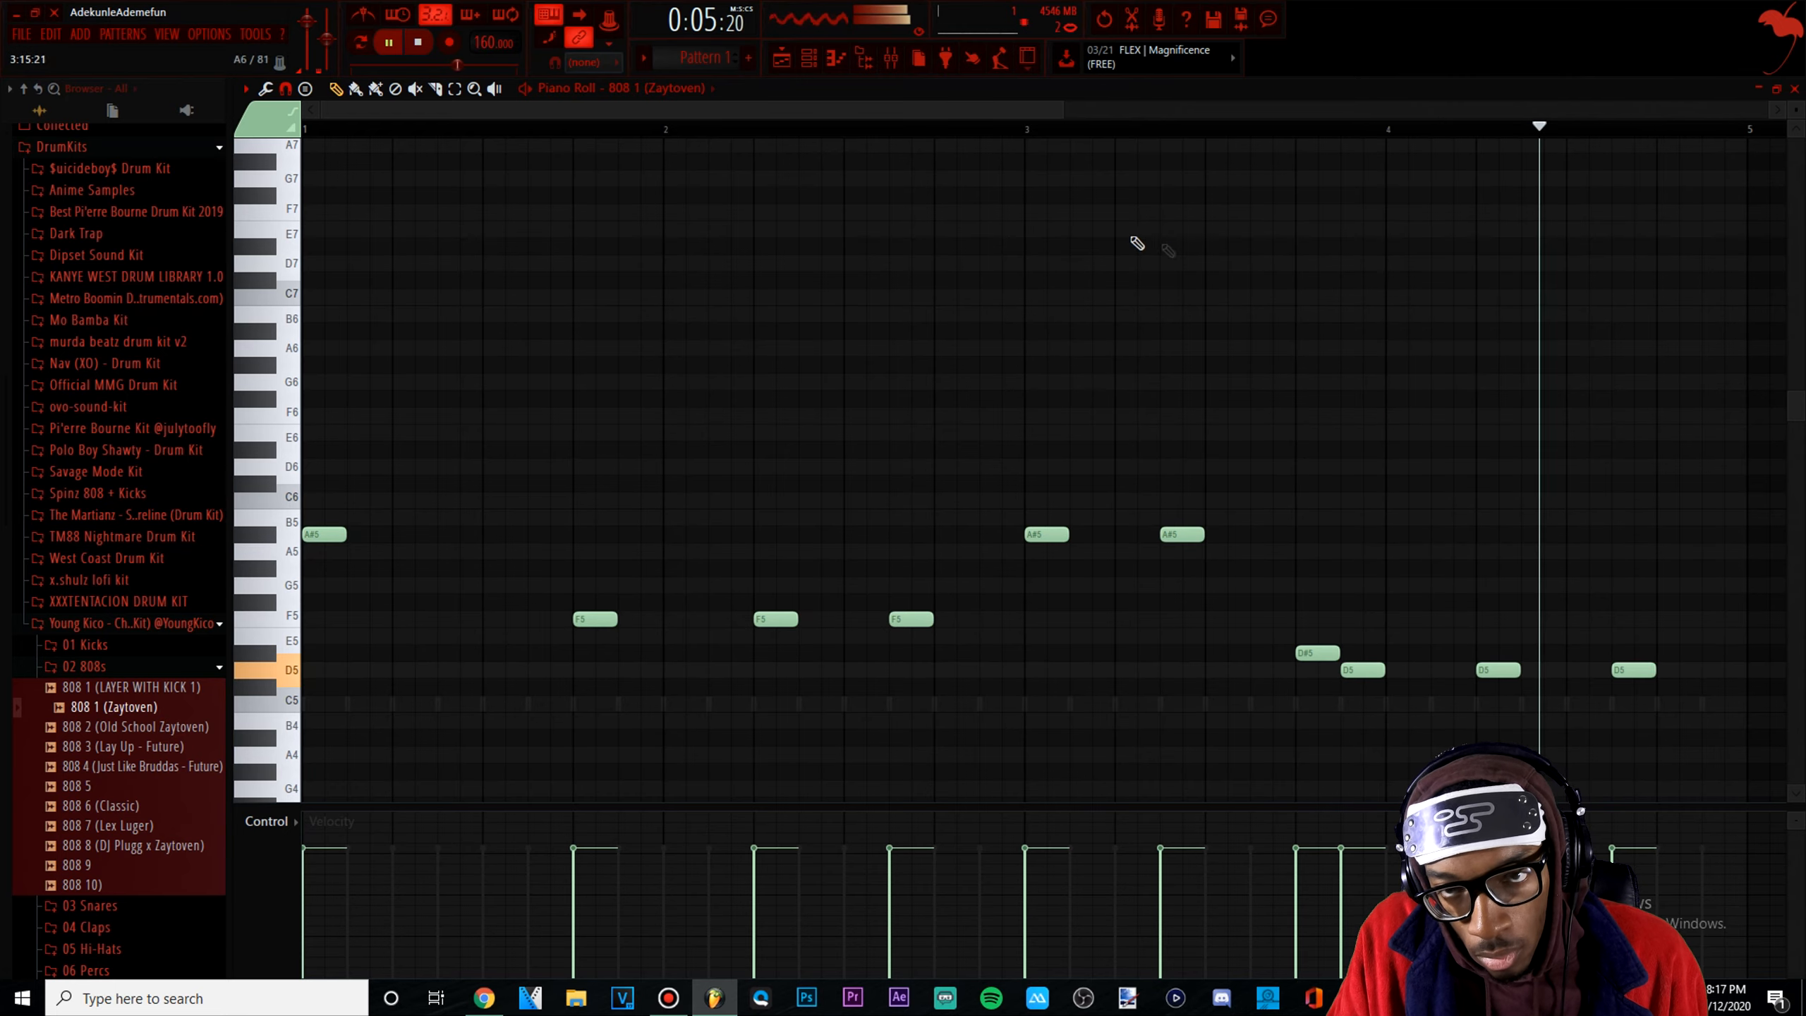
{"action": "left_click", "coordinate": [892, 59]}
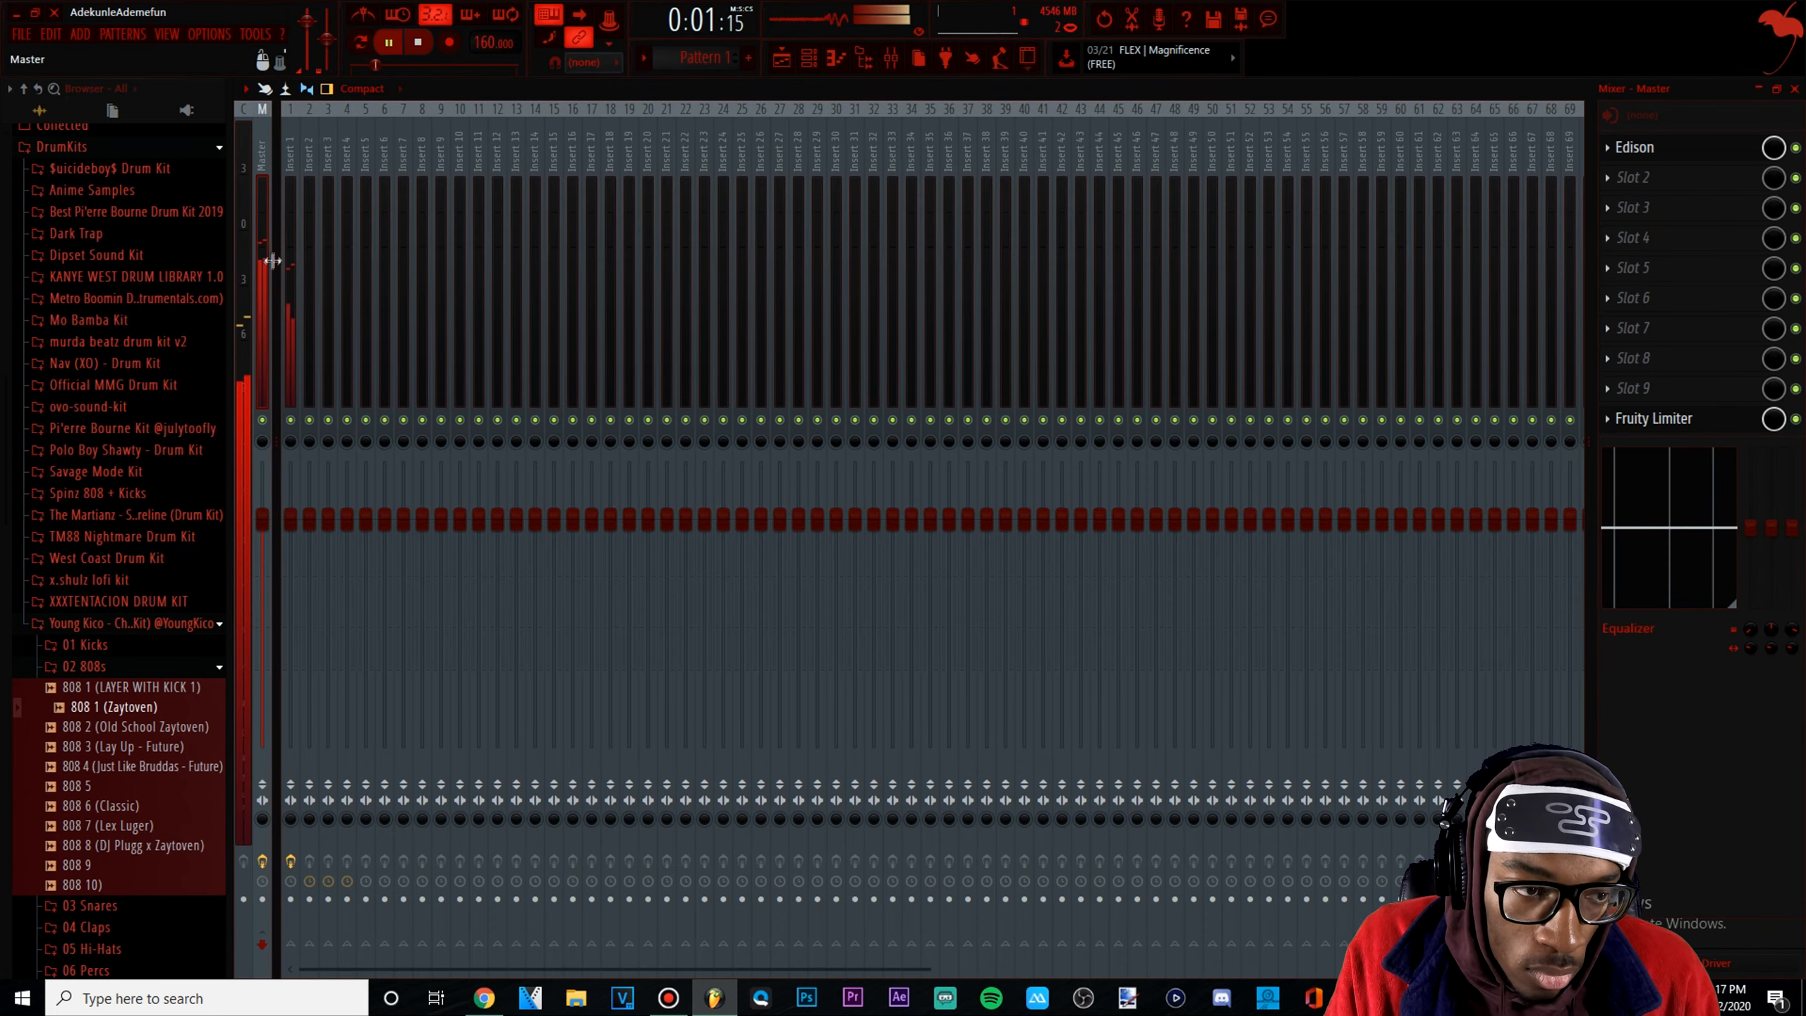
{"action": "left_click", "coordinate": [287, 253]}
Stop playback and route the 808 channel to mixer track 10
{"action": "key", "text": "space"}
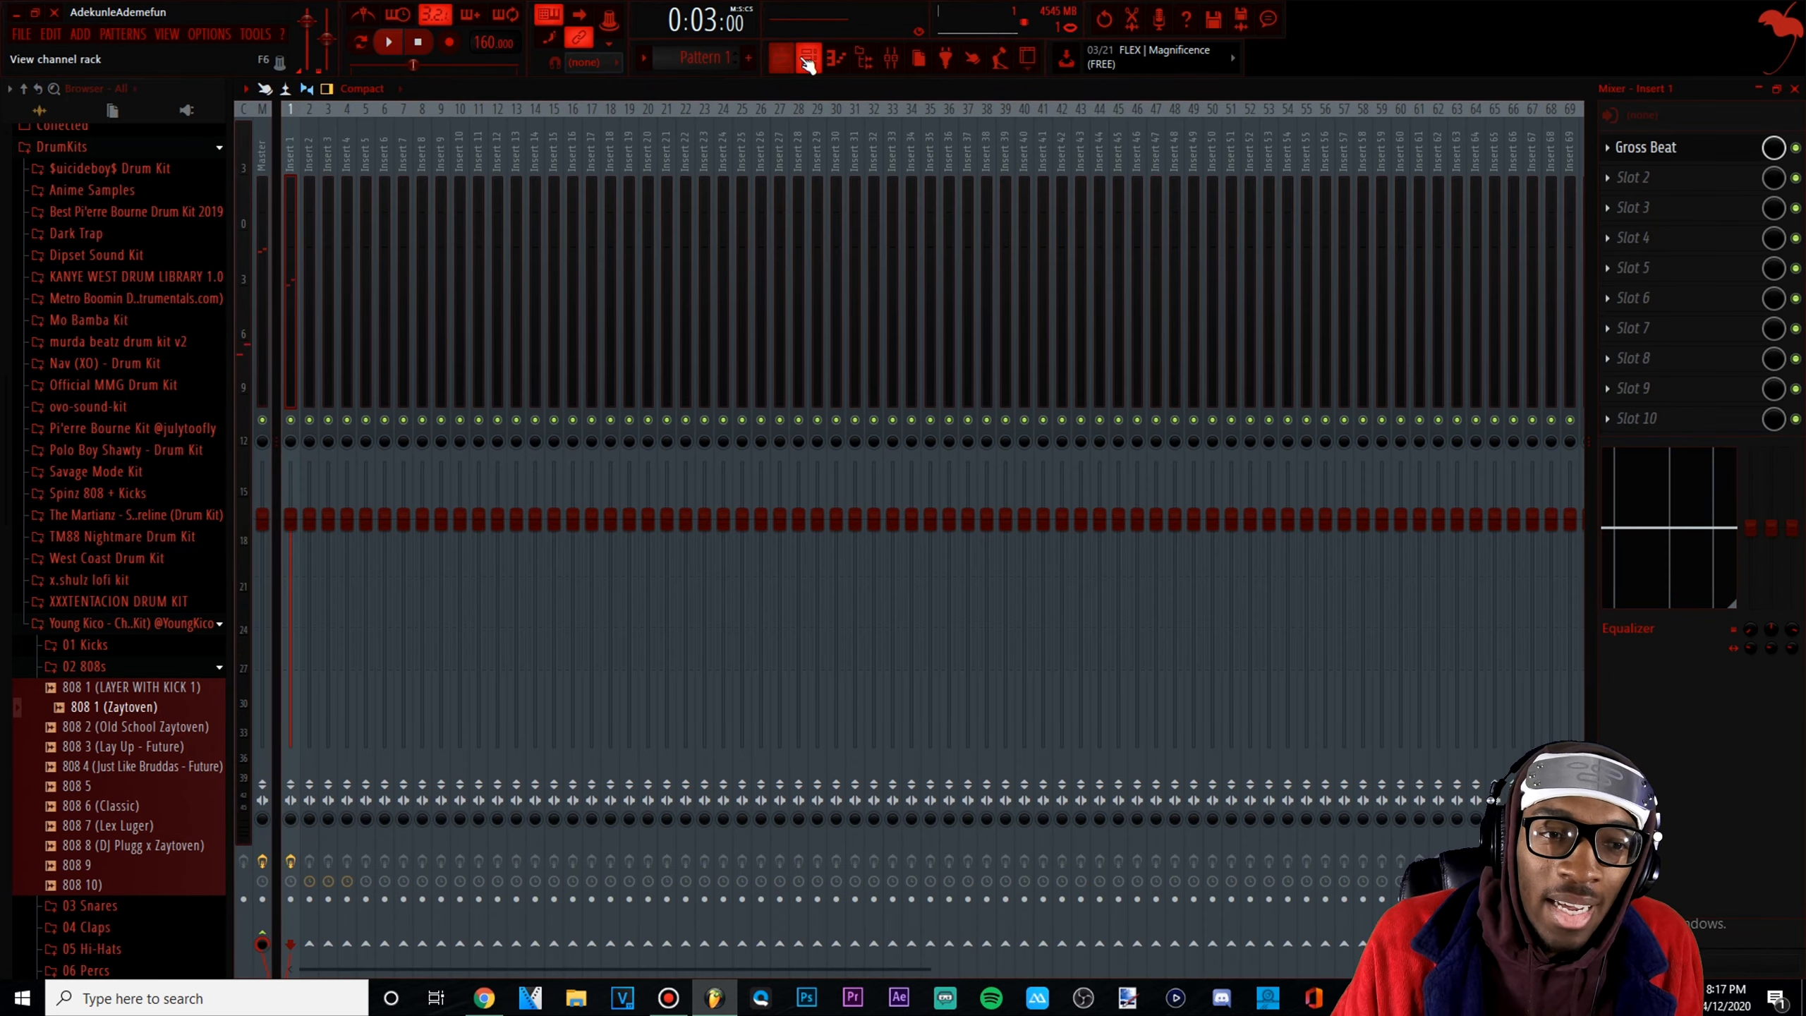
{"action": "left_click", "coordinate": [808, 59]}
{"action": "left_click_drag", "start_coordinate": [350, 390], "coordinate": [350, 358]}
Add Fruity parametric EQ 2 to slot 2 of Insert 1 and cut the sample's lows with a high-pass on band 1
{"action": "left_click", "coordinate": [286, 246]}
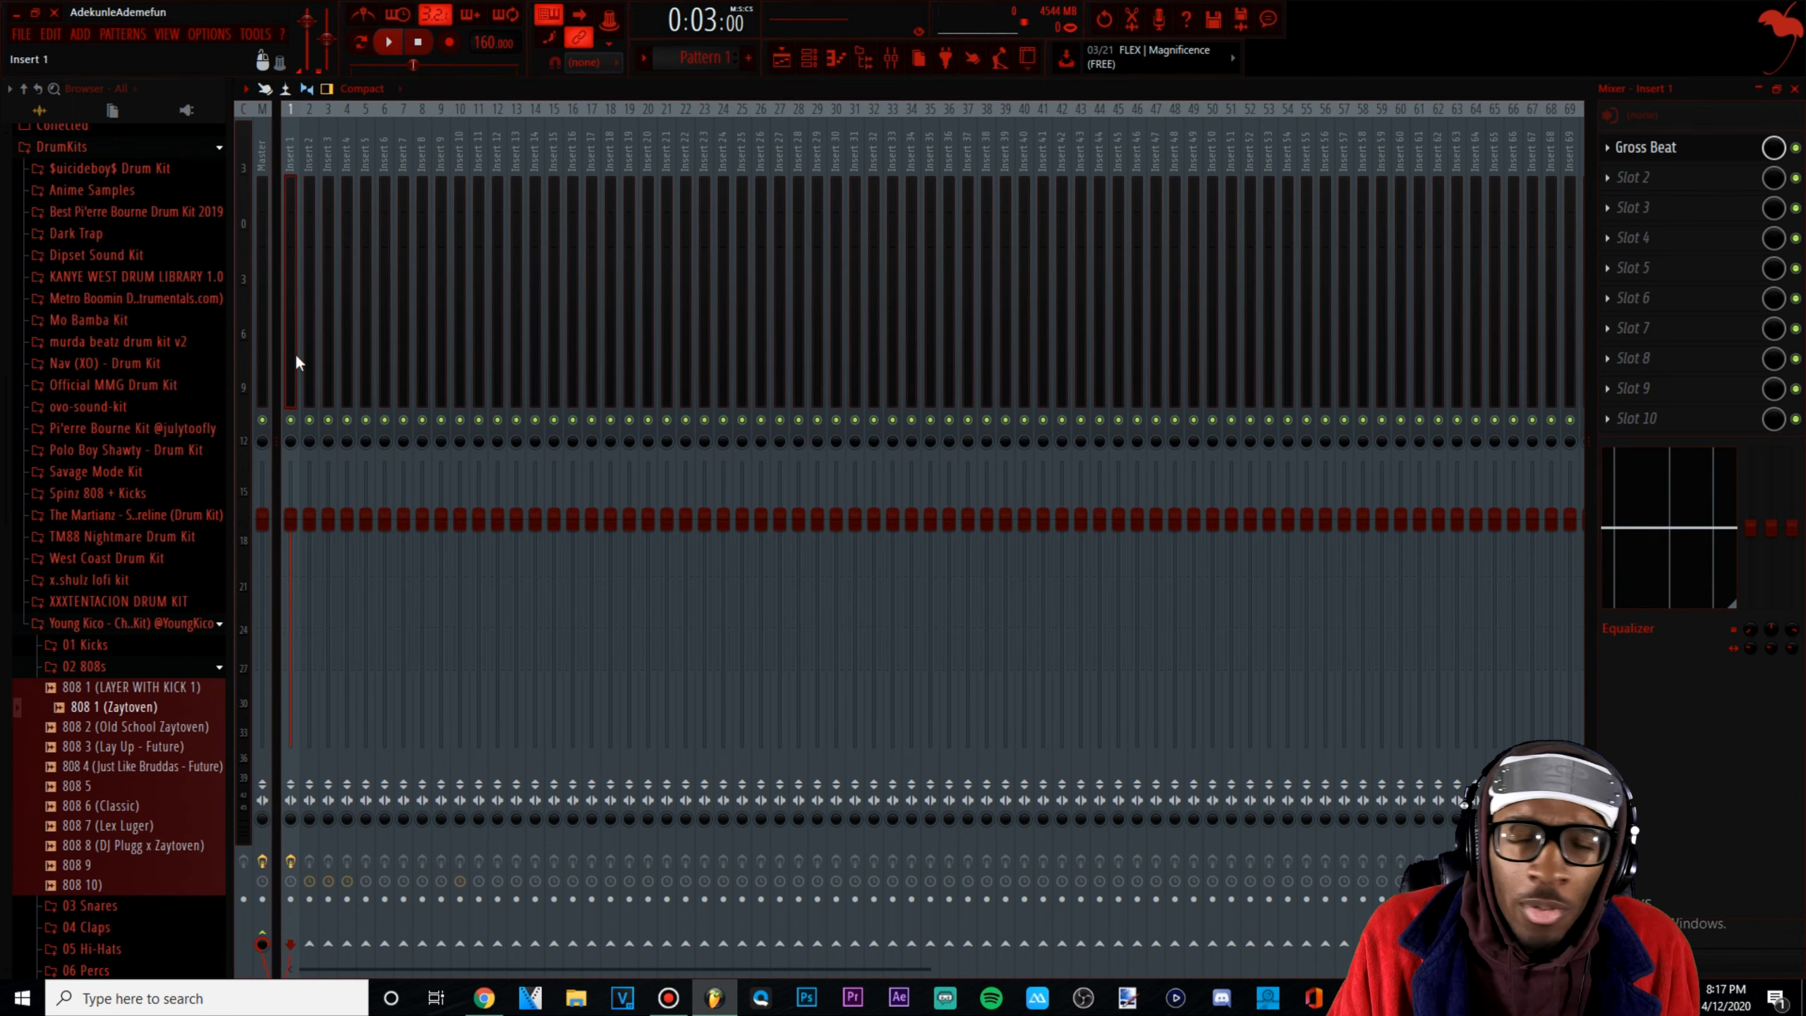
{"action": "left_click", "coordinate": [1647, 180]}
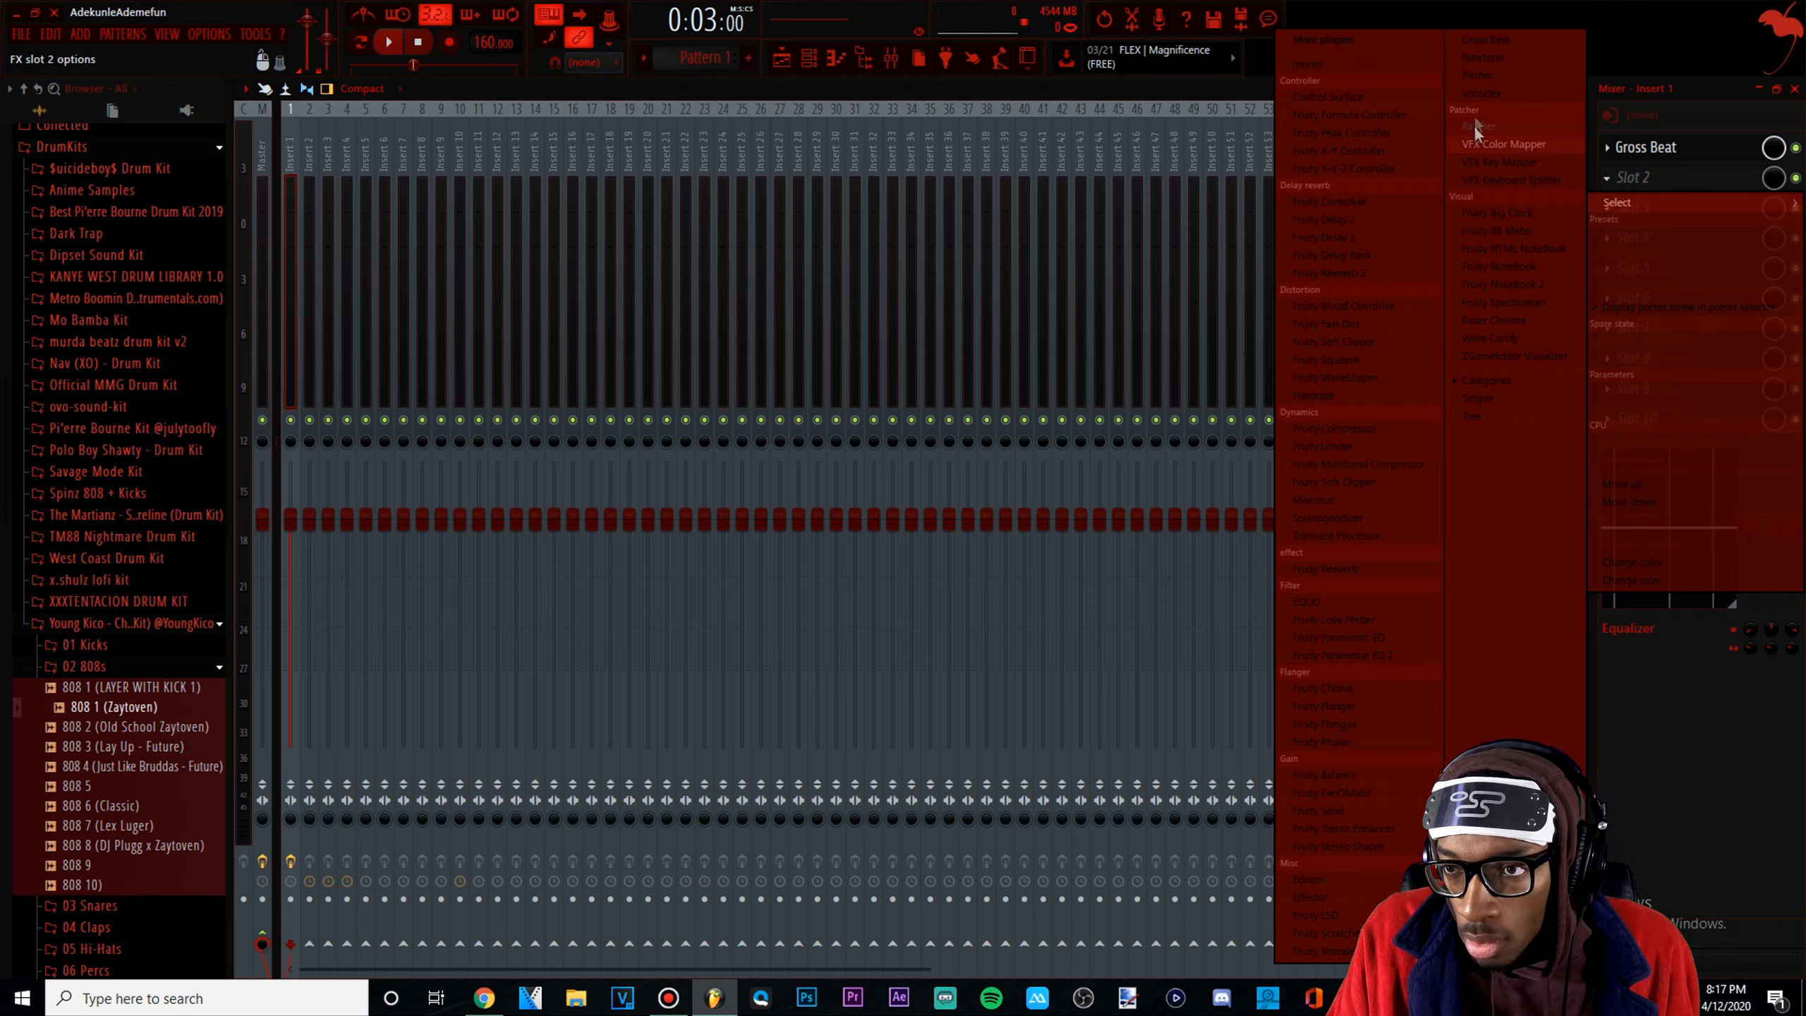
{"action": "key", "text": "space"}
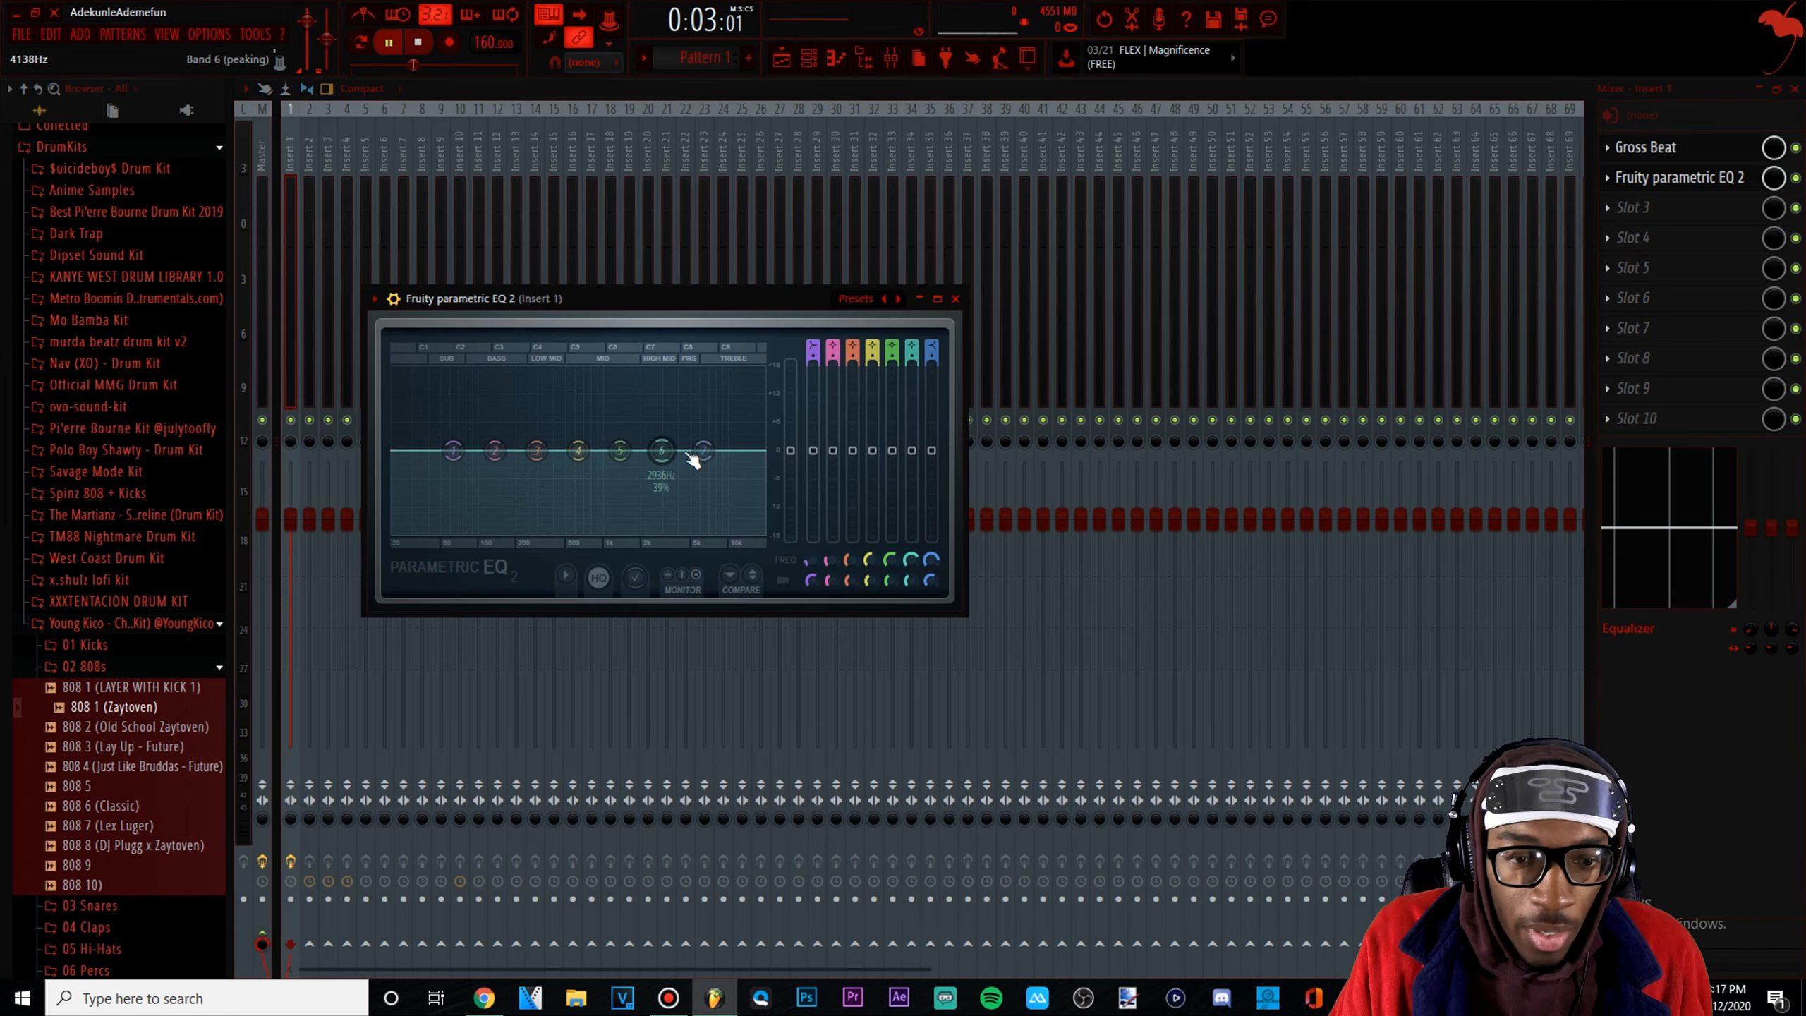
{"action": "left_click_drag", "start_coordinate": [462, 479], "coordinate": [513, 530]}
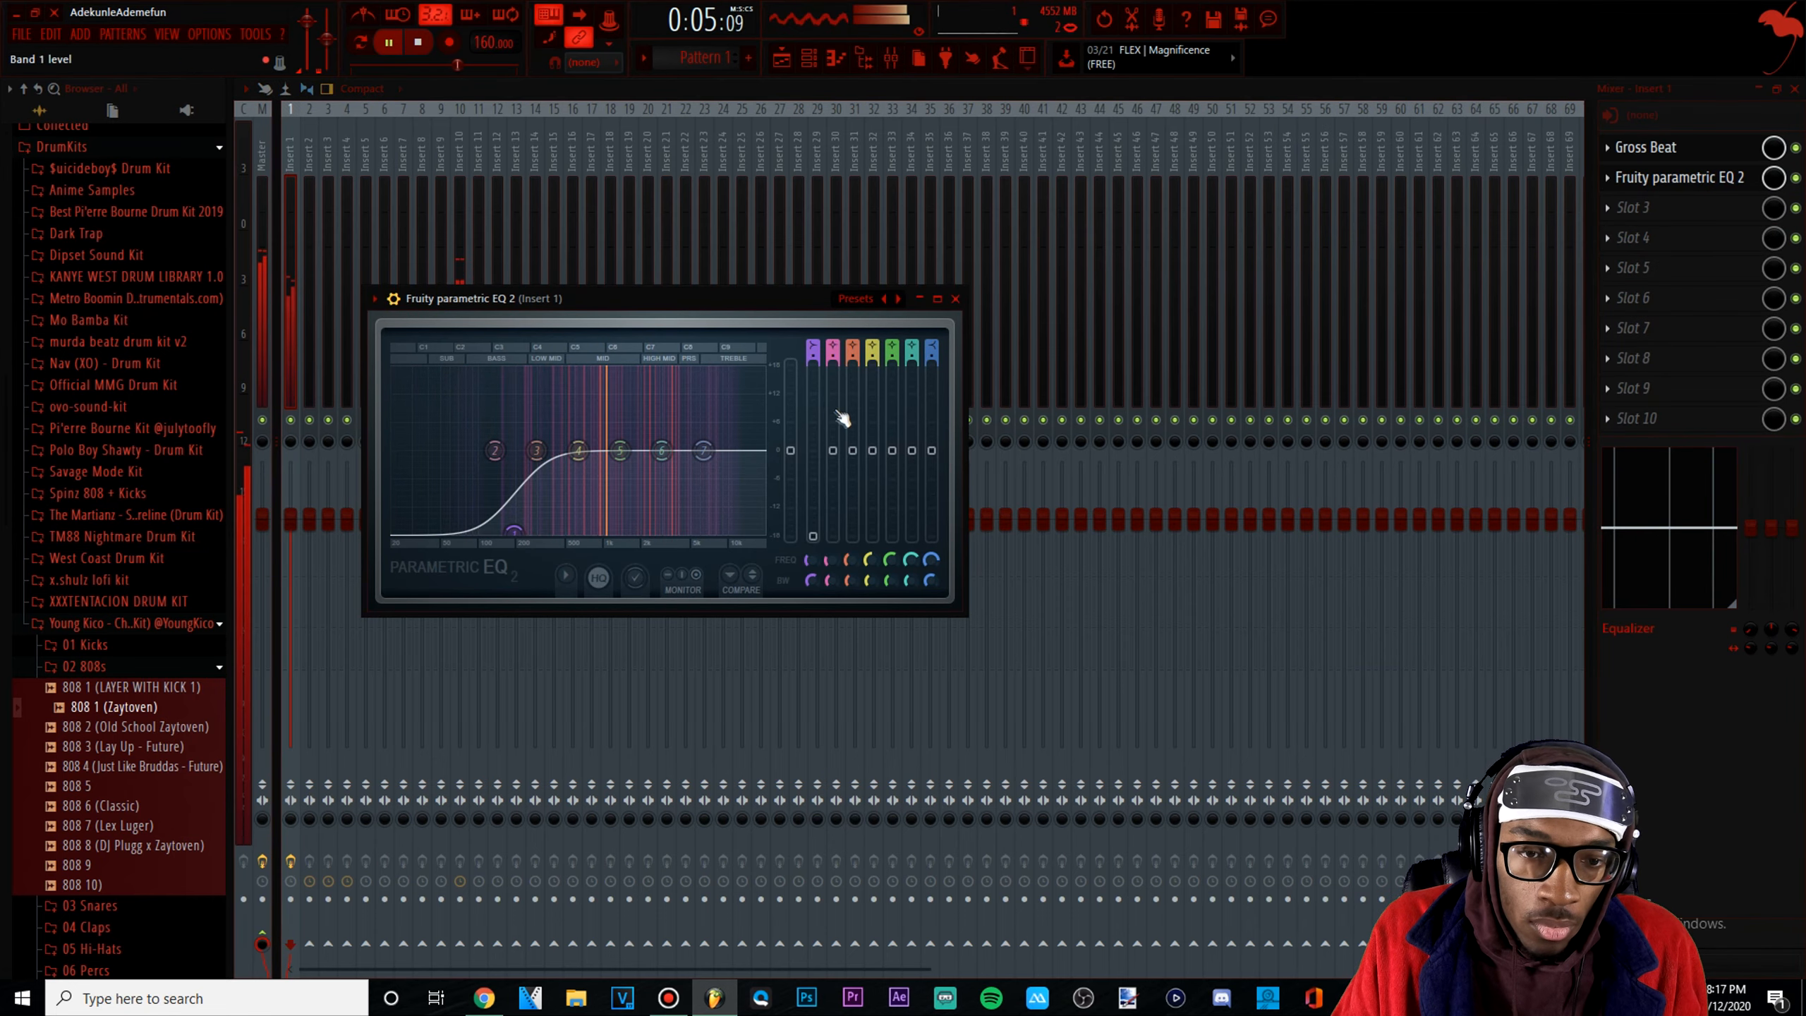
{"action": "left_click_drag", "start_coordinate": [815, 347], "coordinate": [815, 360]}
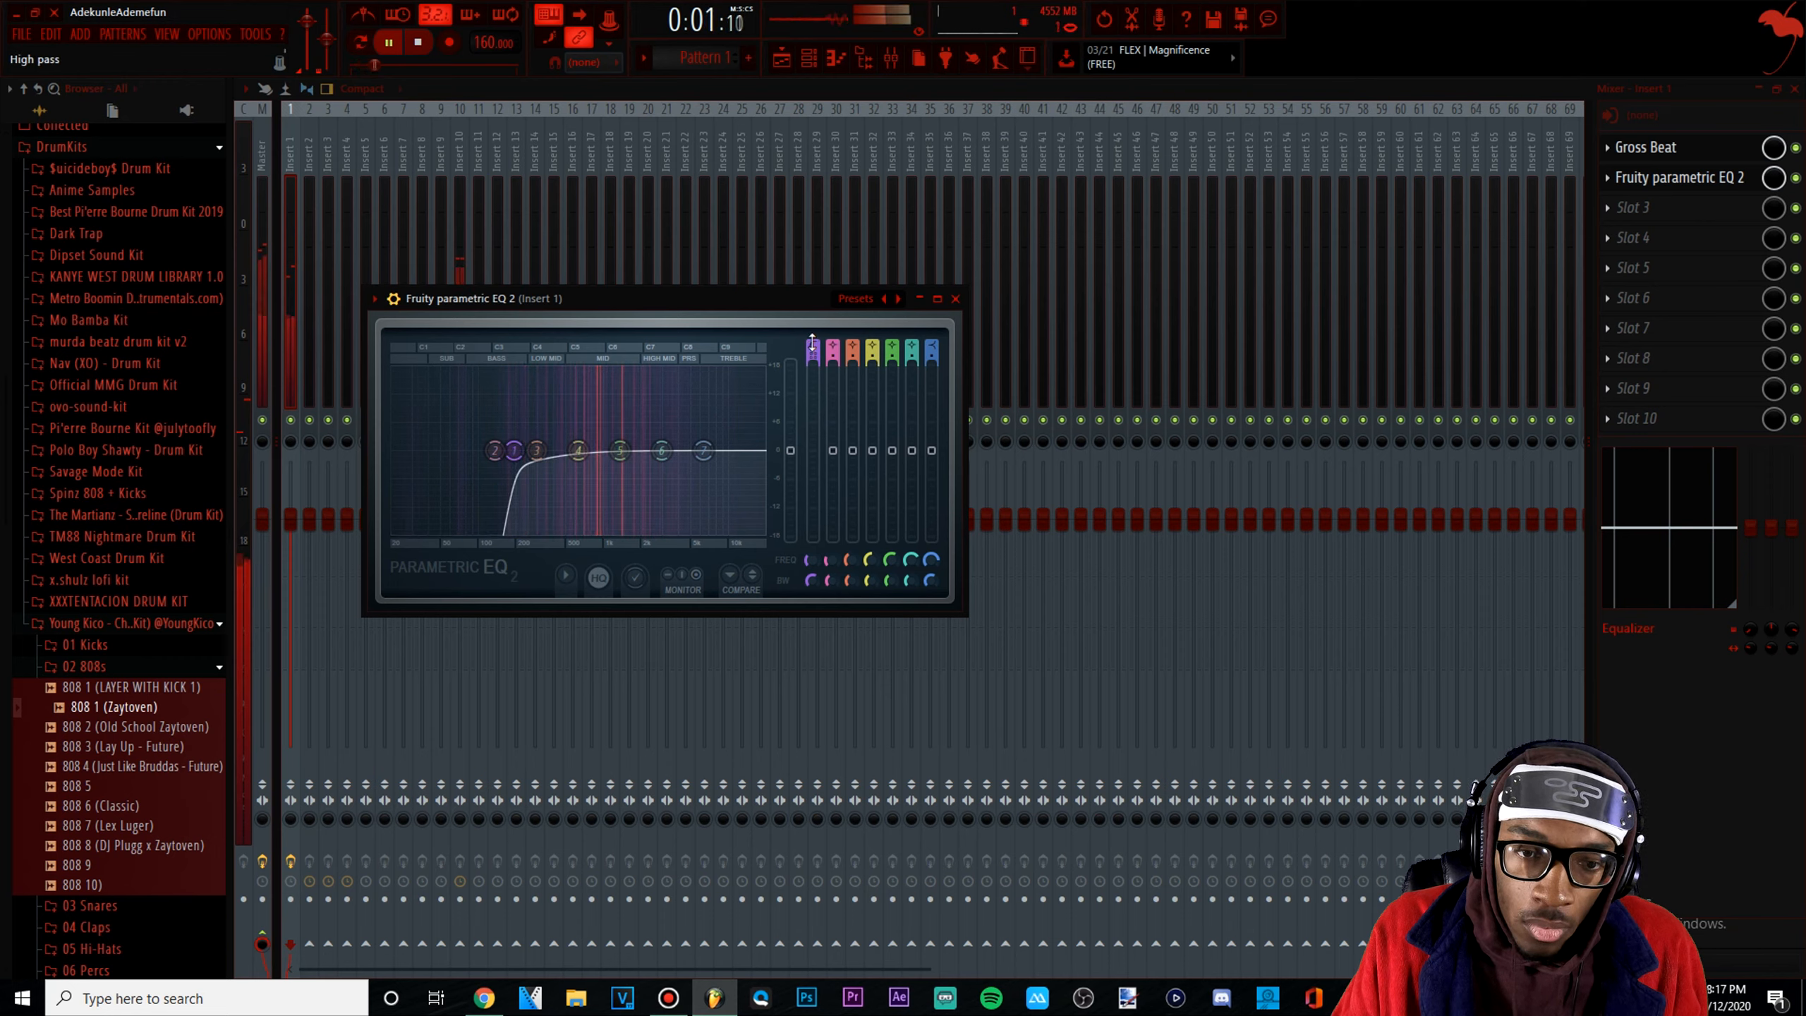
{"action": "left_click_drag", "start_coordinate": [519, 458], "coordinate": [534, 459]}
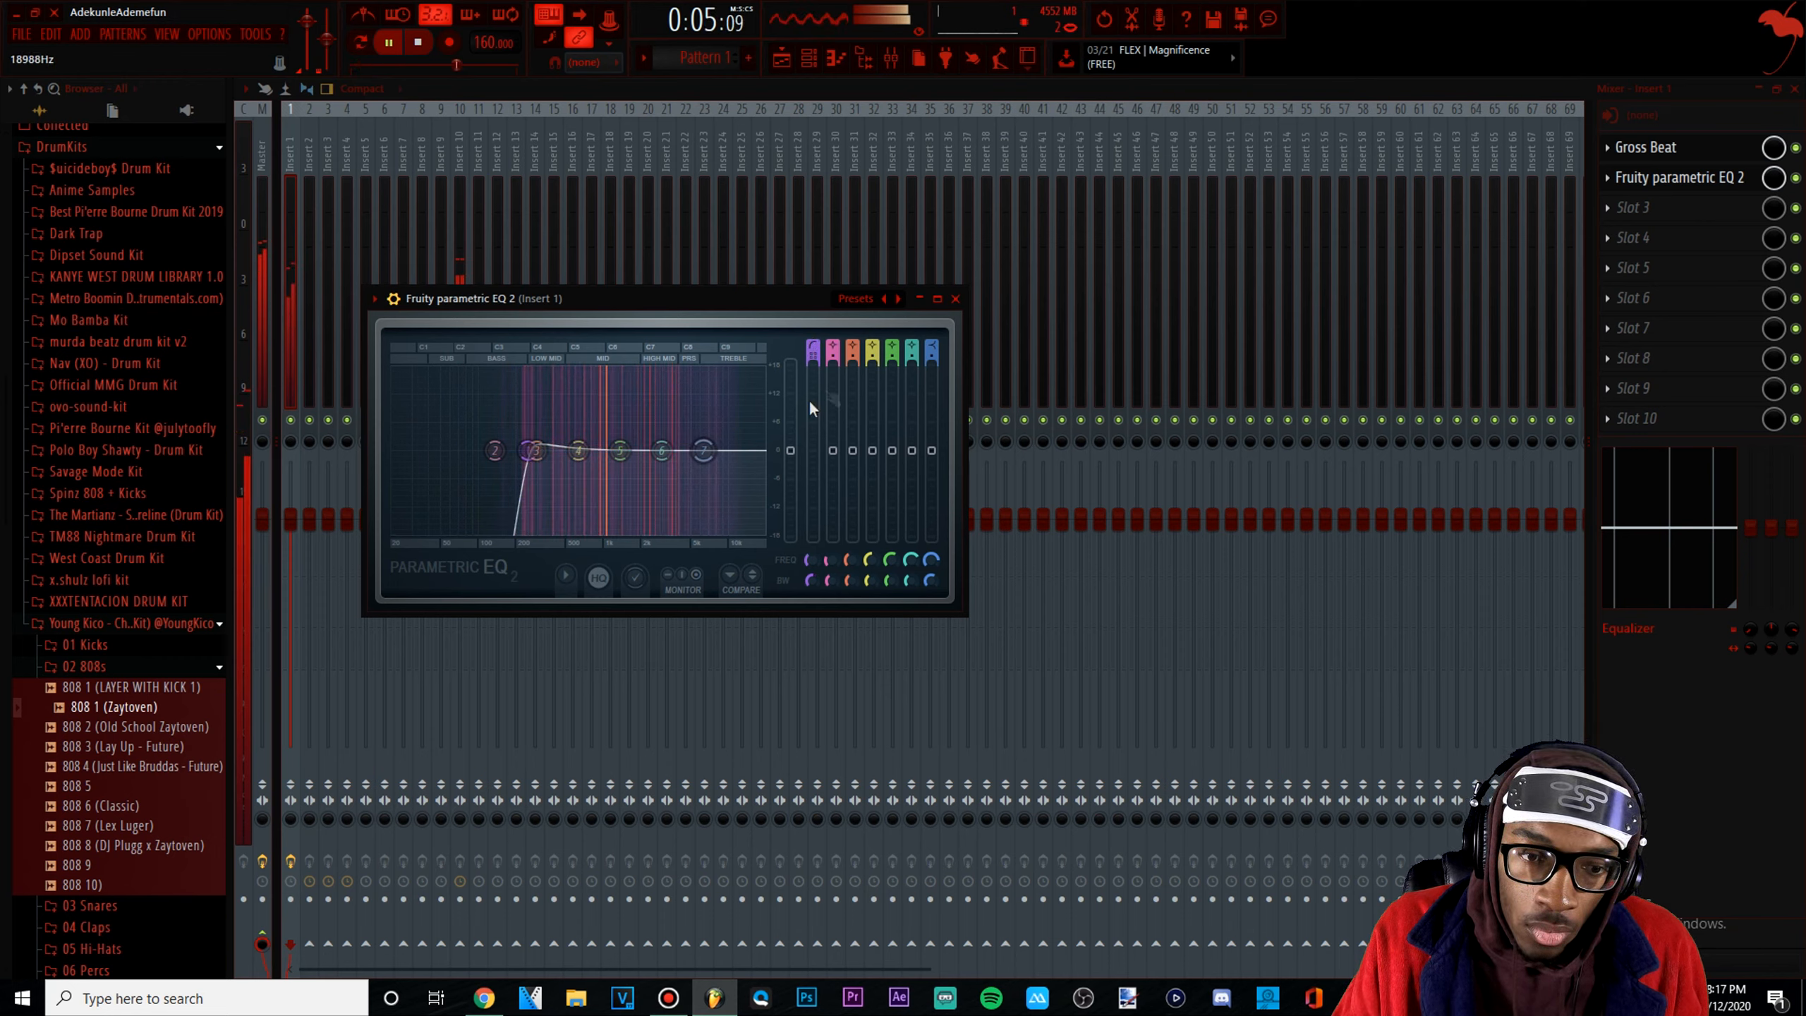
Add Fruity WaveShaper to slot 1 of Insert 10 and bow its curve upward to distort the 808
{"action": "left_click", "coordinate": [460, 230]}
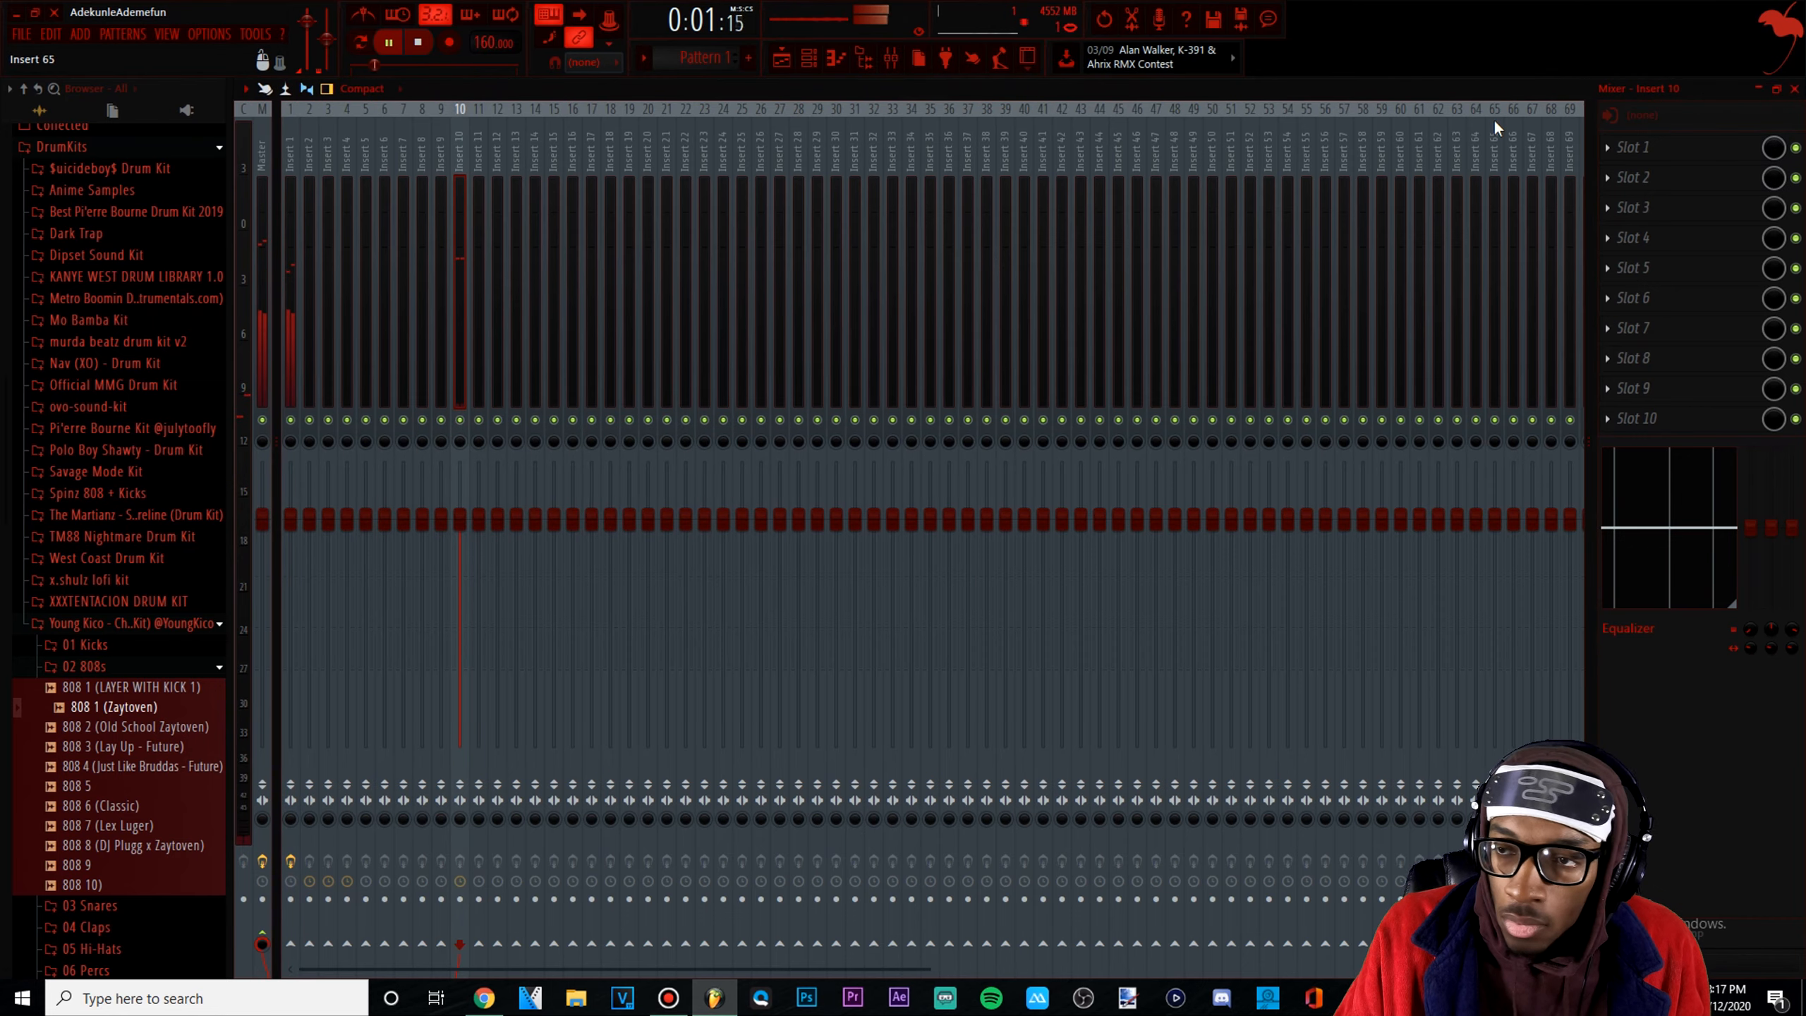
{"action": "left_click", "coordinate": [1665, 146]}
{"action": "mouse_move", "coordinate": [1629, 171]}
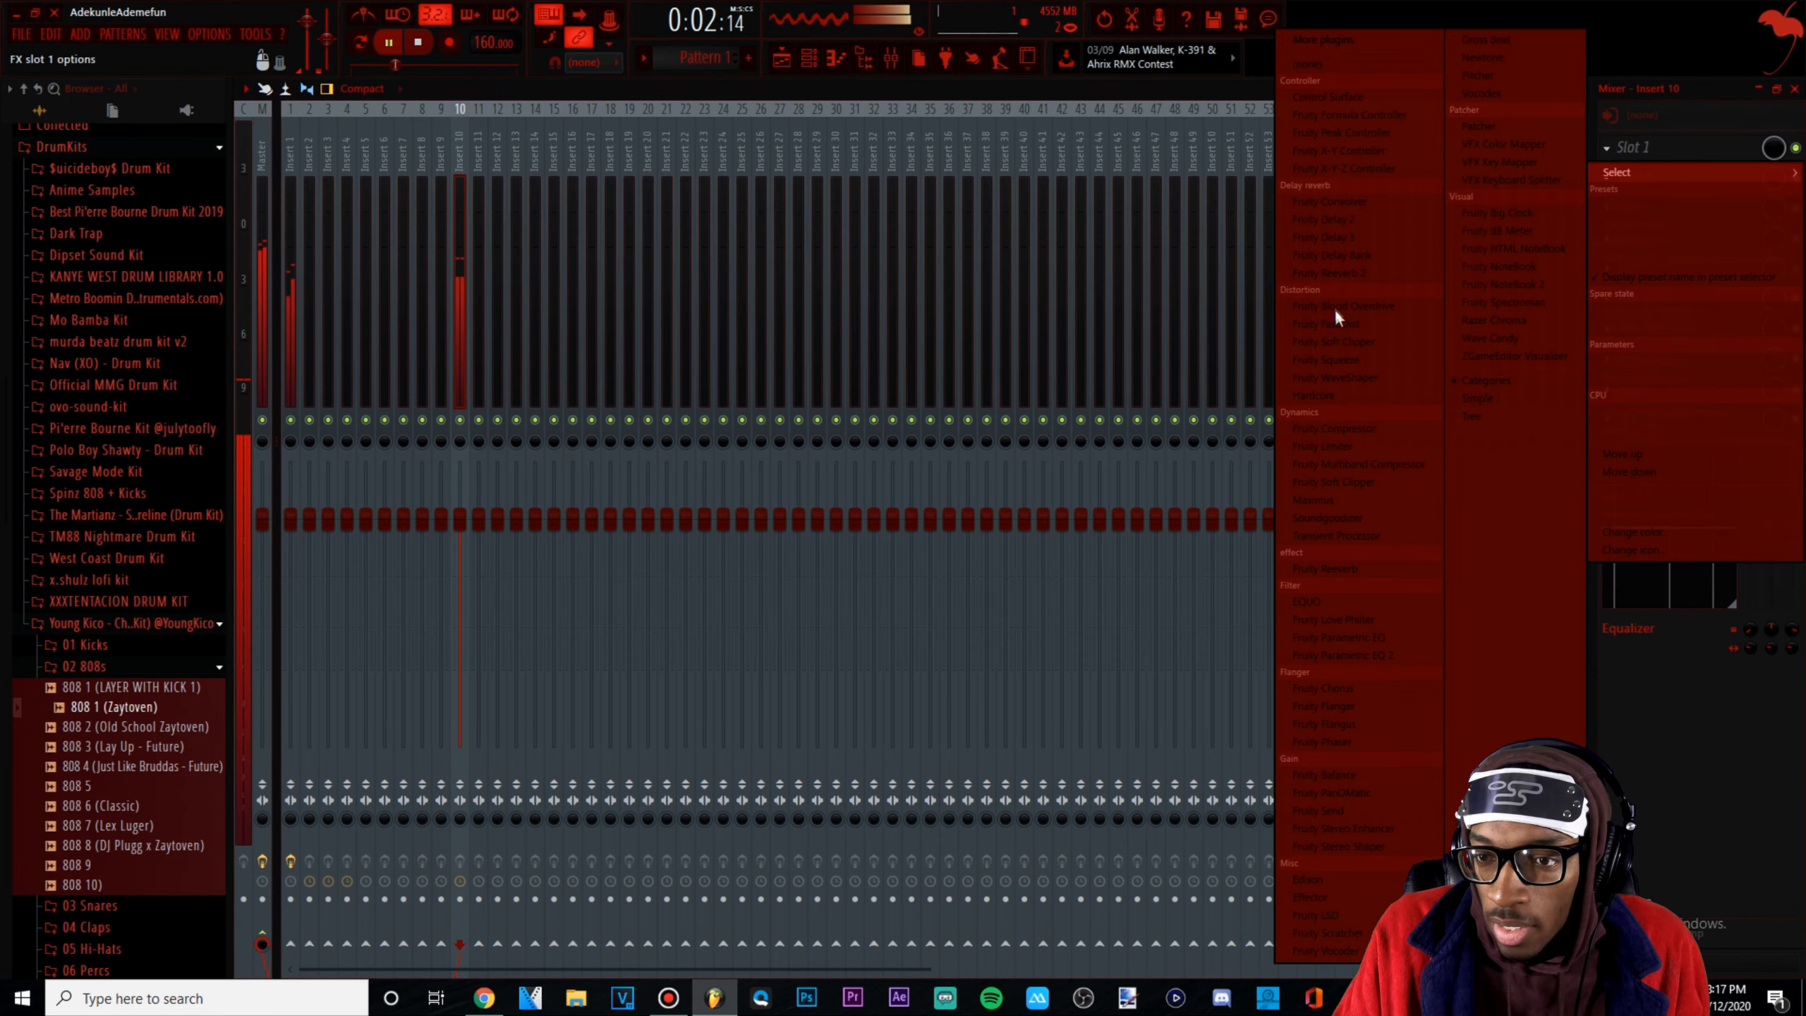
{"action": "left_click", "coordinate": [1370, 376]}
{"action": "left_click_drag", "start_coordinate": [519, 496], "coordinate": [519, 388]}
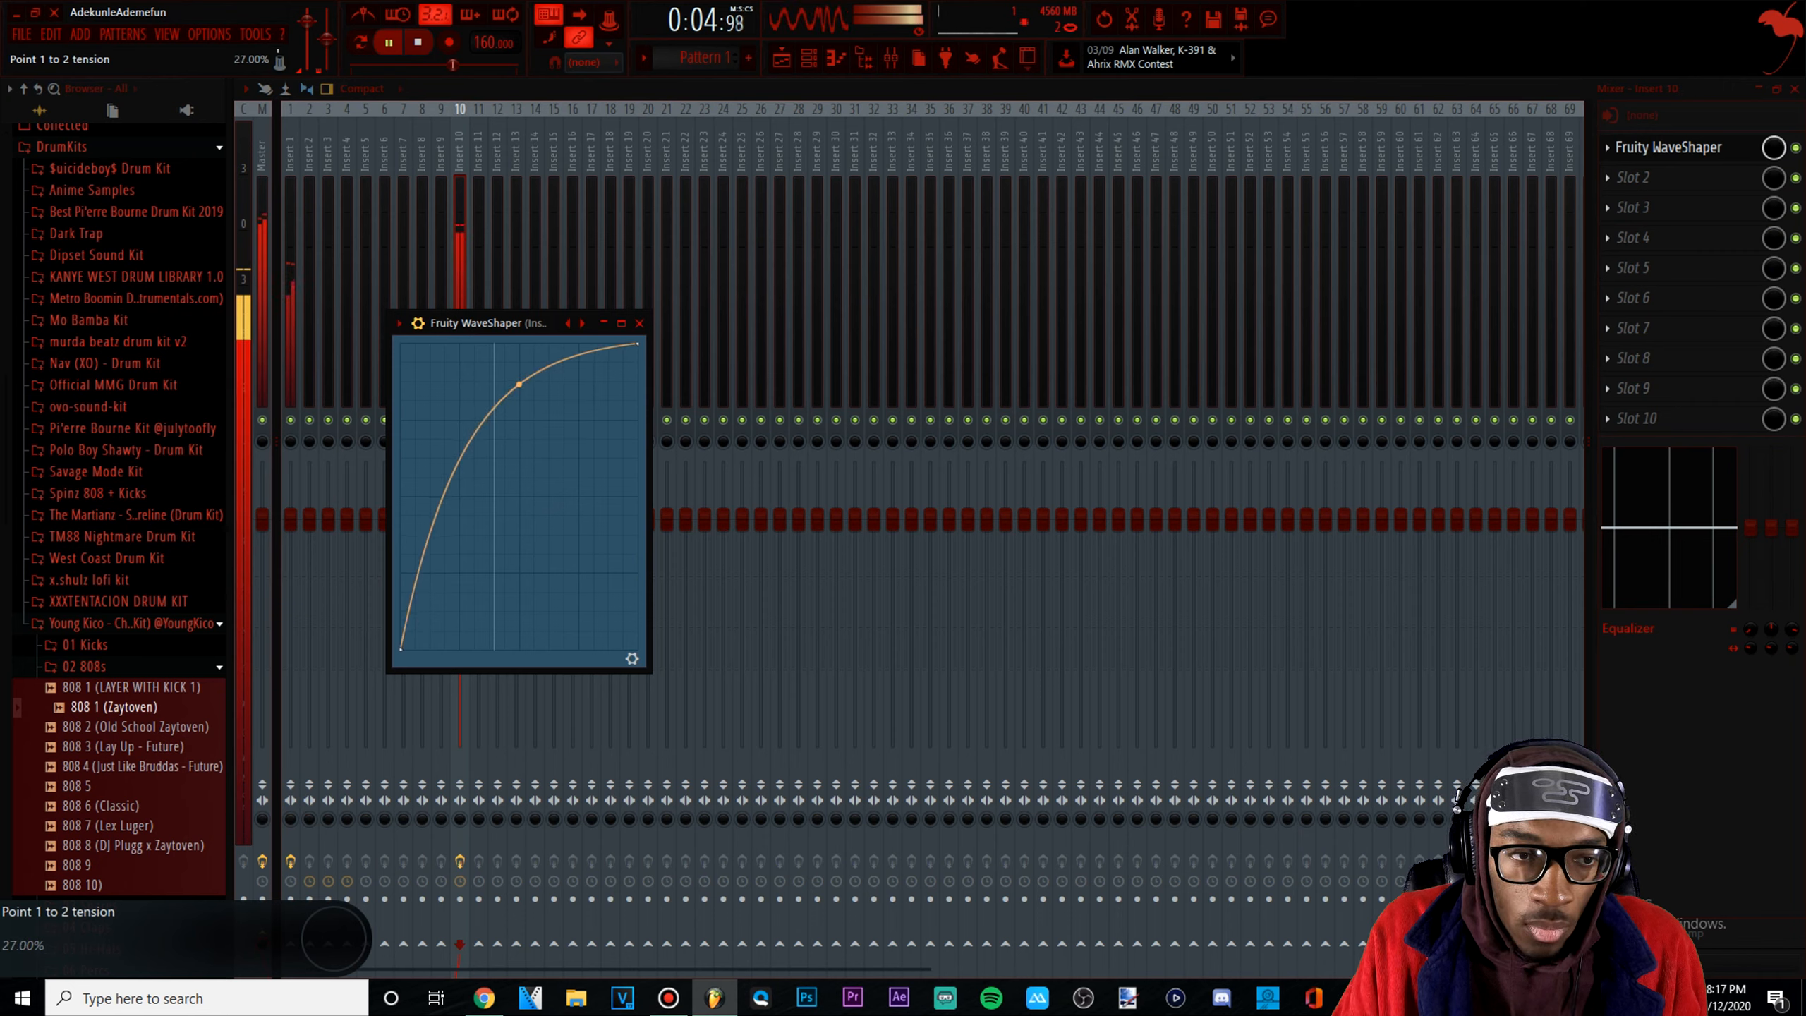
{"action": "key", "text": "space"}
{"action": "left_click_drag", "start_coordinate": [516, 416], "coordinate": [516, 411]}
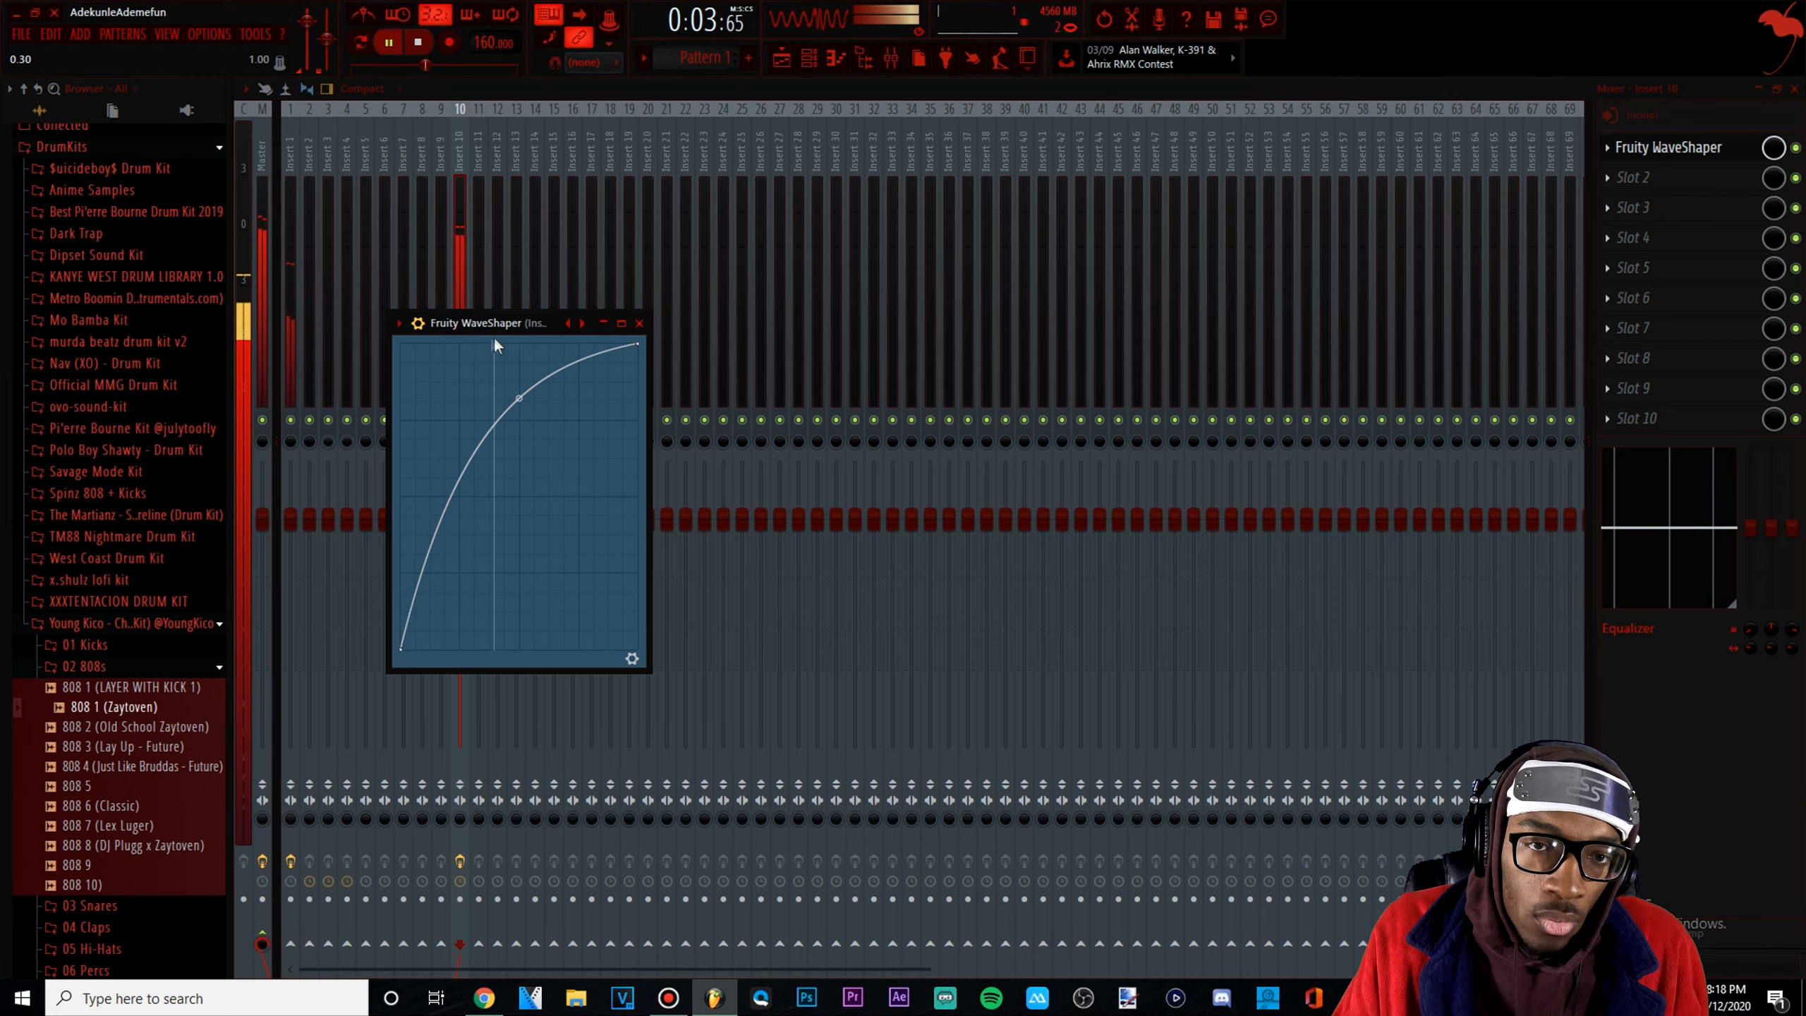
Transpose the three A#5 notes of the 808 down an octave and assign the TM-88 kick channel's mixer track
{"action": "left_click", "coordinate": [836, 59]}
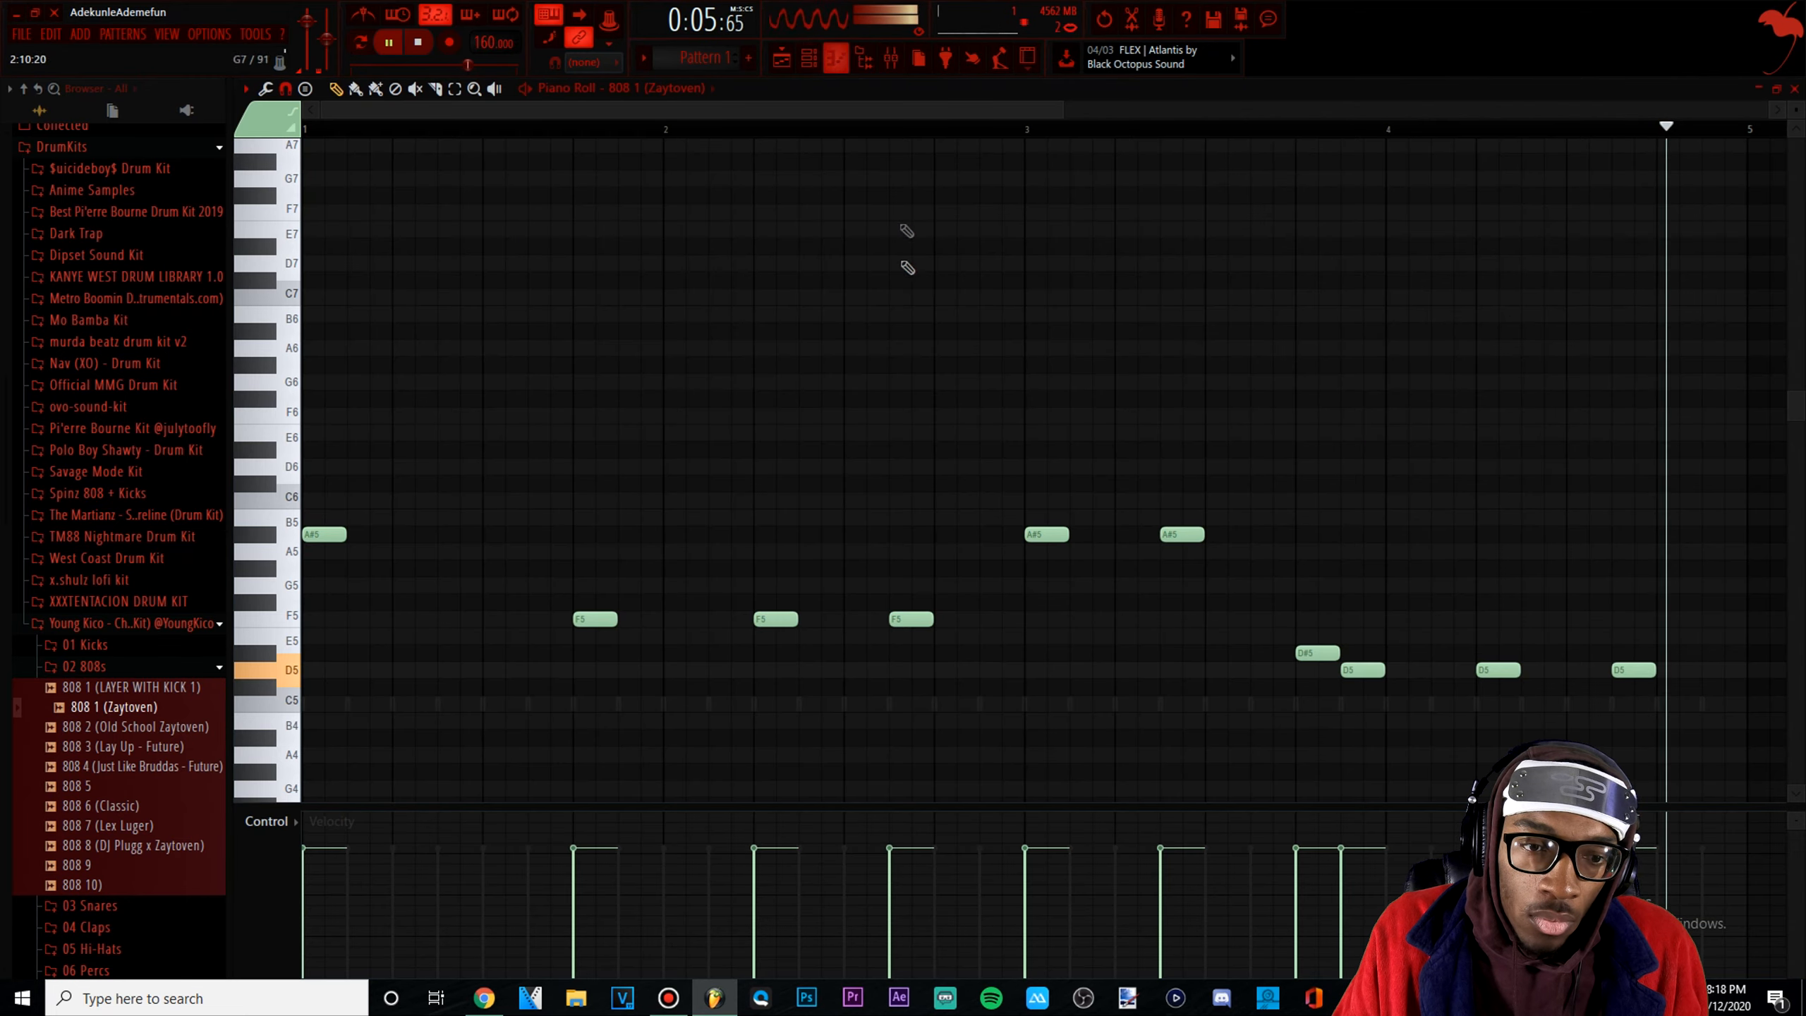
{"action": "left_click_drag", "start_coordinate": [1352, 578], "coordinate": [302, 373]}
{"action": "key", "text": "ctrl+Down"}
{"action": "key", "text": "space"}
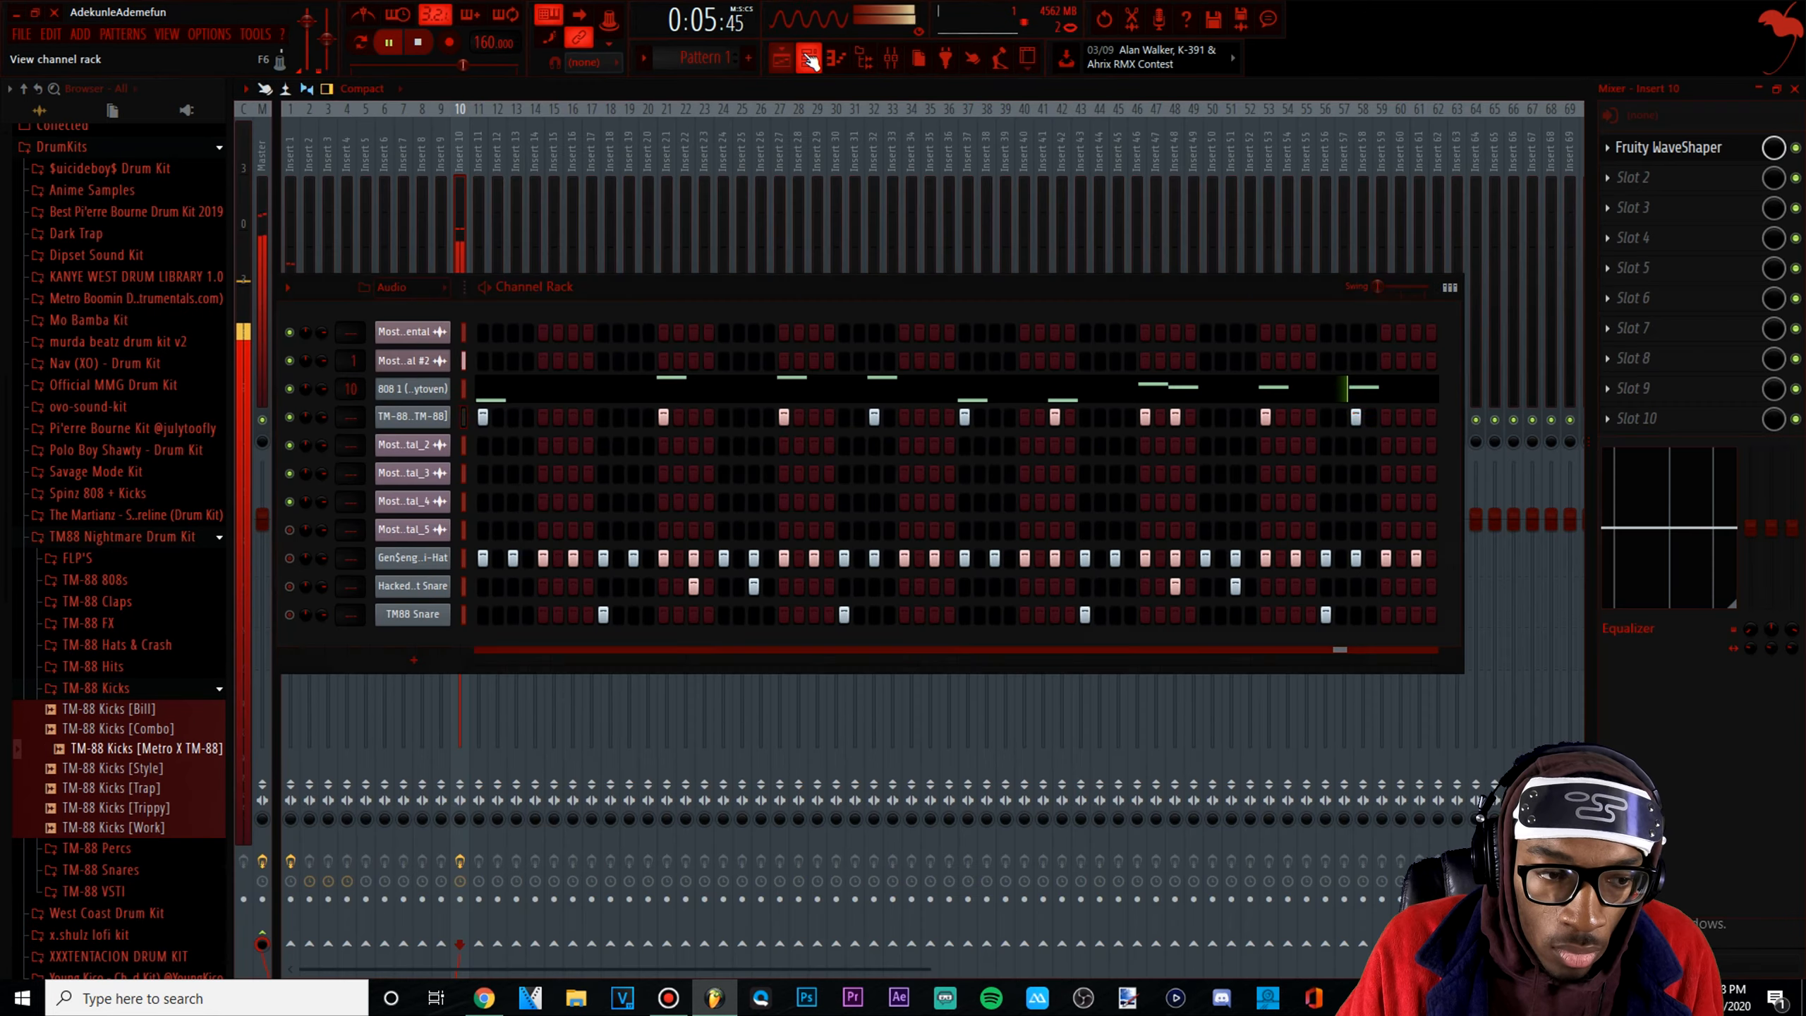
{"action": "left_click_drag", "start_coordinate": [341, 421], "coordinate": [341, 412]}
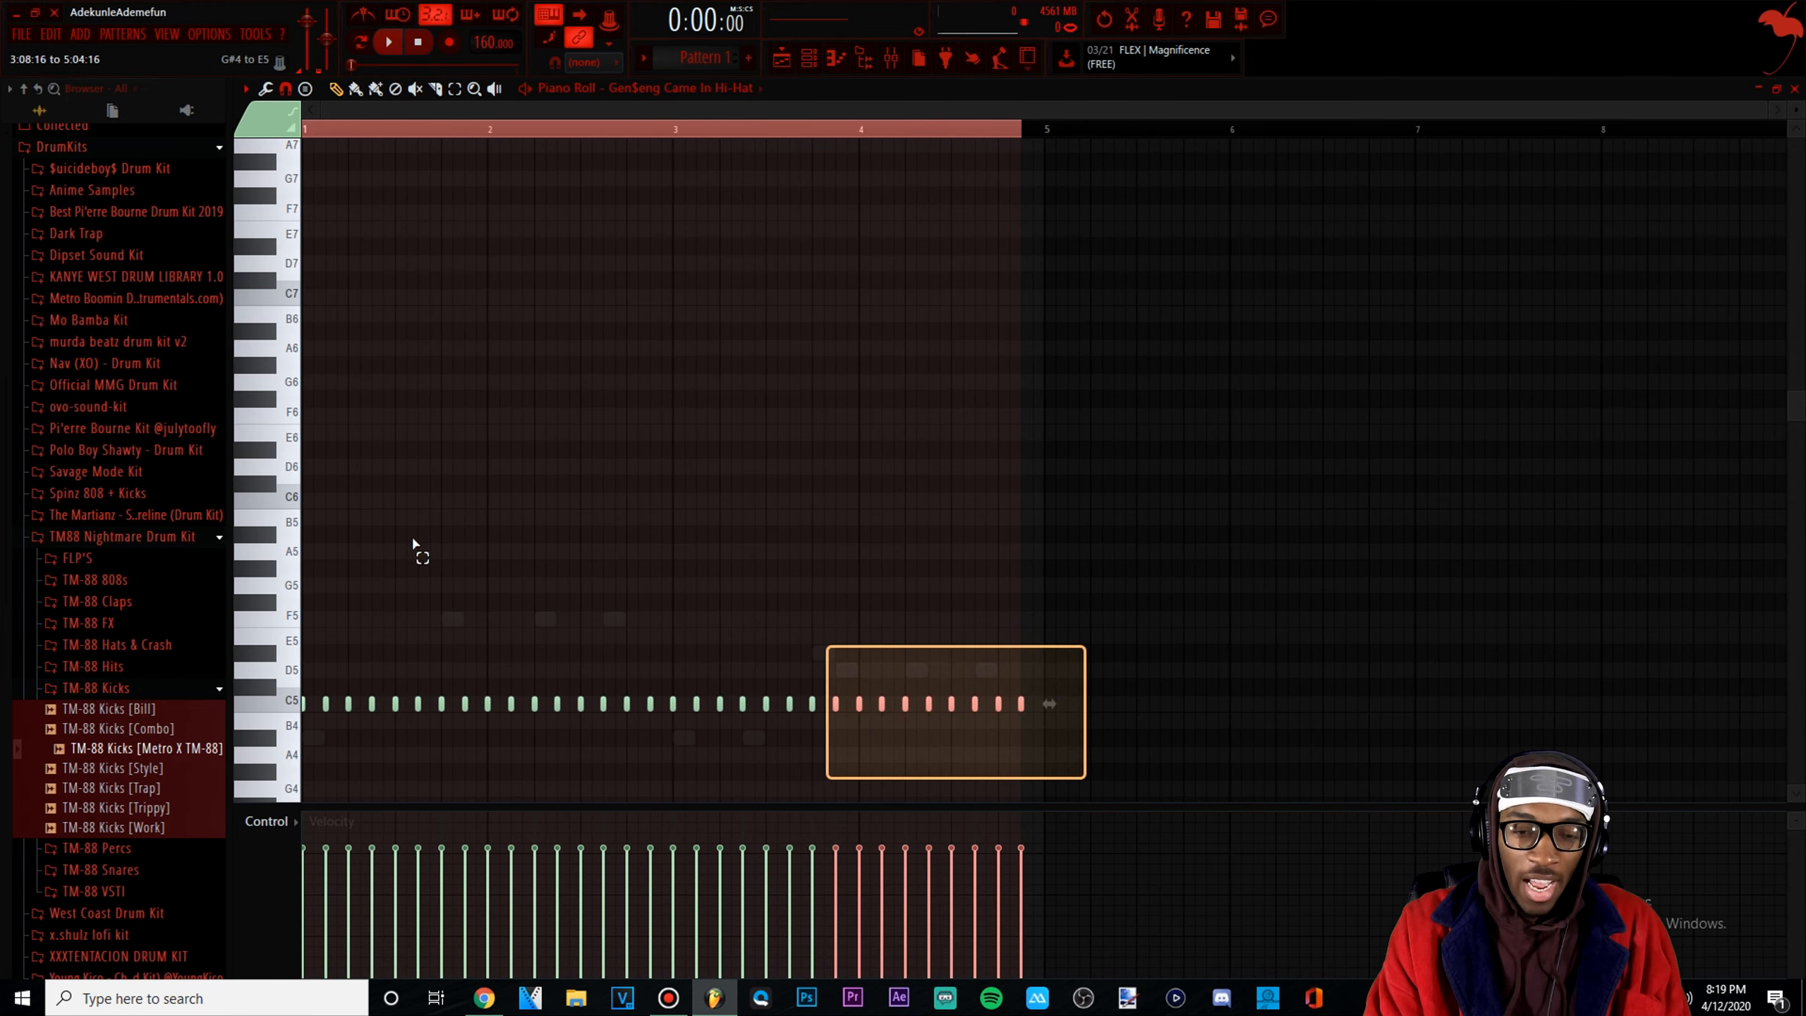
Make all the hi-hat notes legato and chop the one at bar 1 step 7 into a four-note roll at A#4
{"action": "key", "text": "ctrl+a"}
{"action": "key", "text": "ctrl+l"}
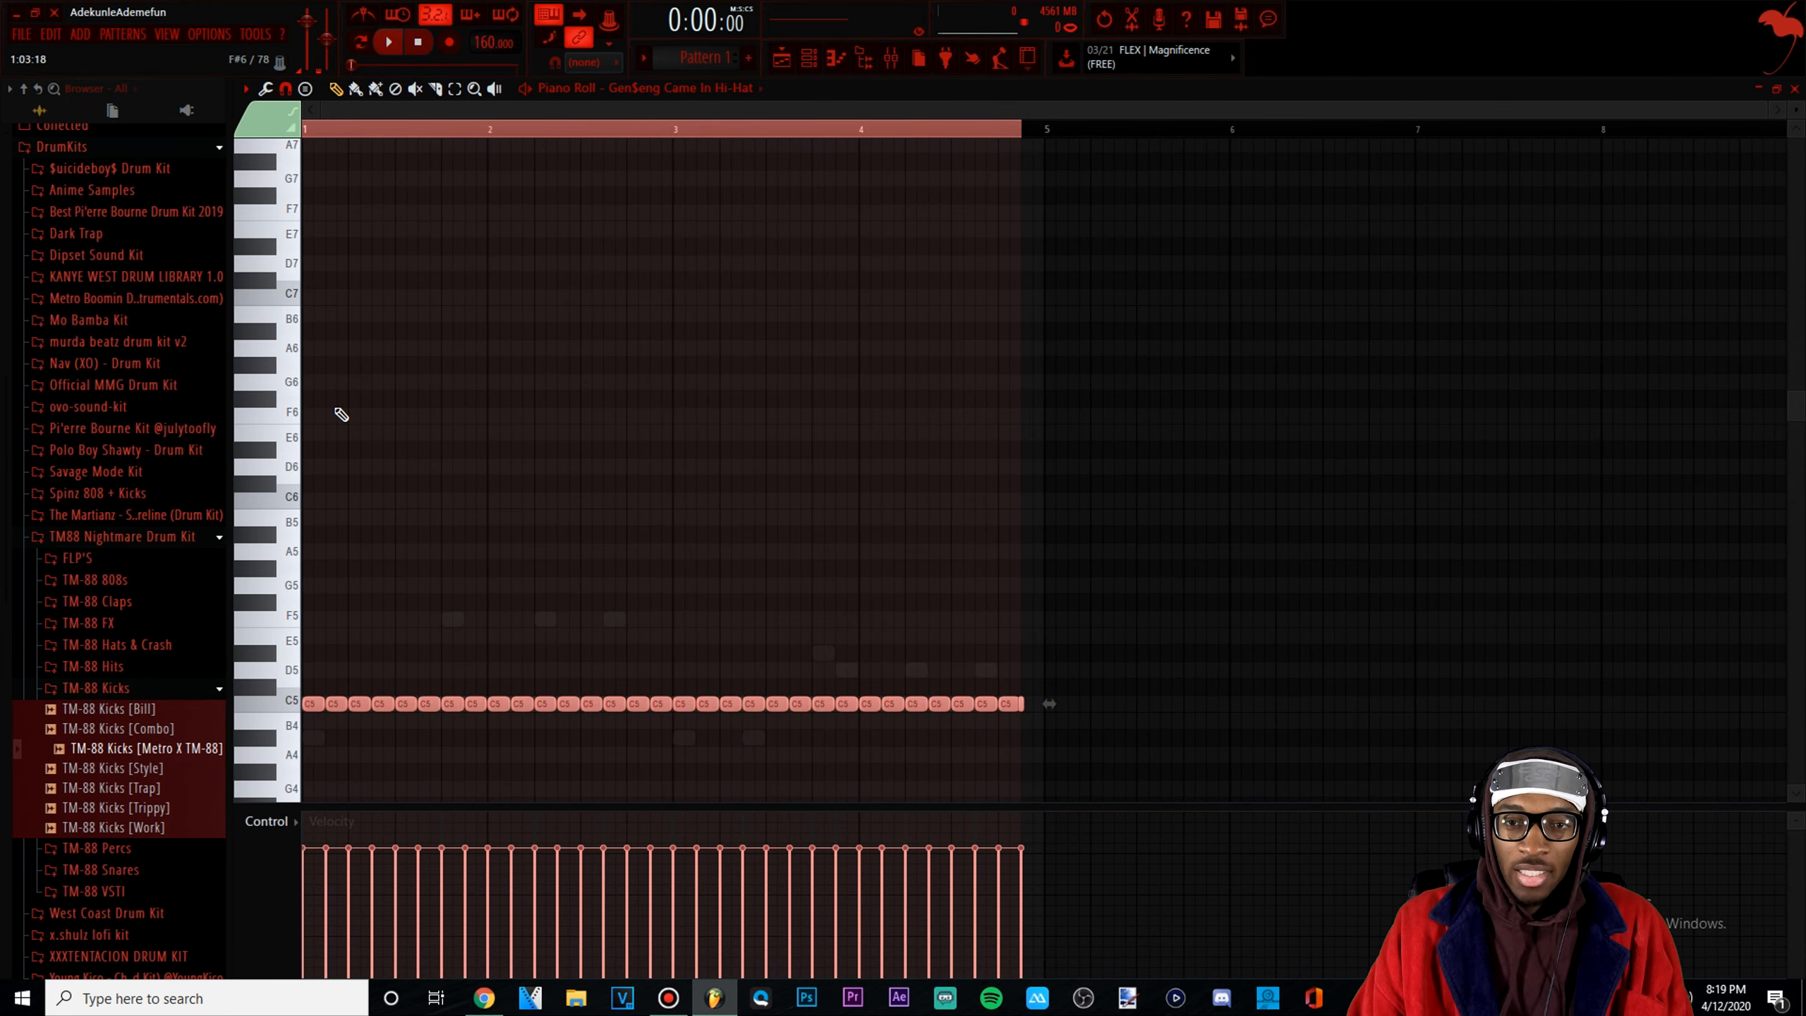
{"action": "double_click", "coordinate": [1076, 132]}
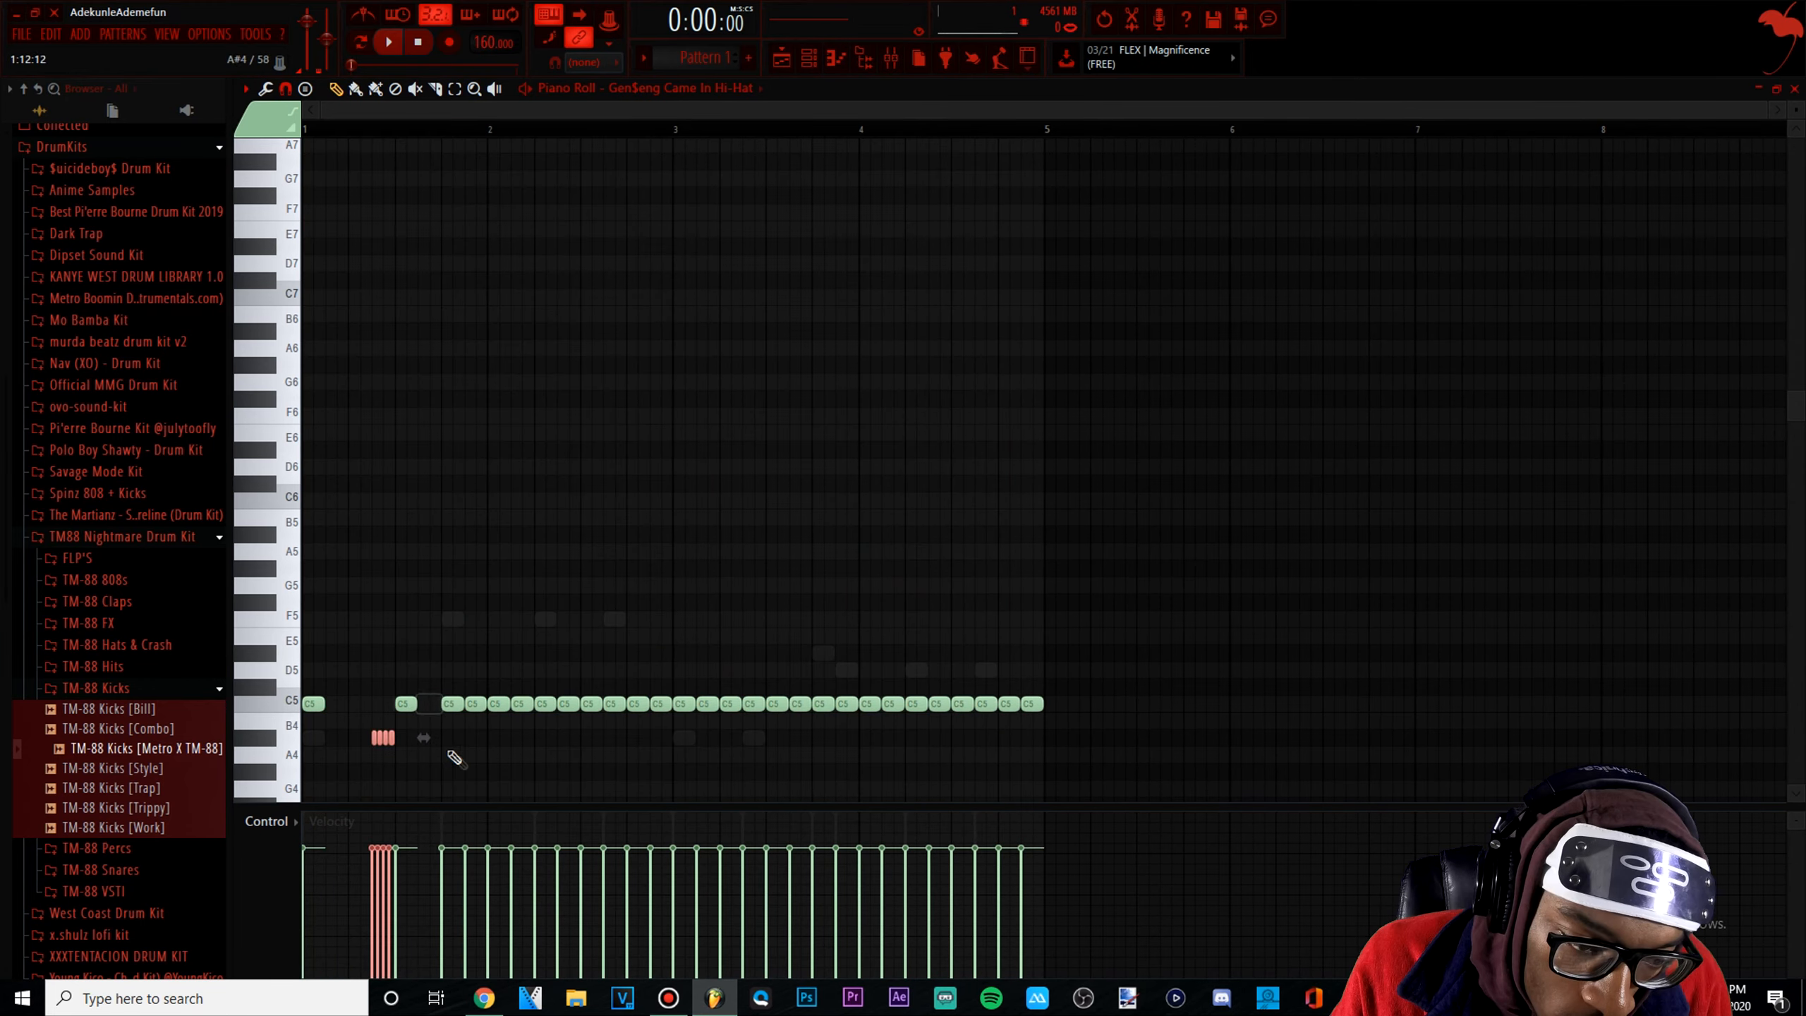
Remove the hi-hats at bar 1 step 15 and bar 2 step 1 while auditioning the pattern
{"action": "key", "text": "space"}
{"action": "key", "text": "space"}
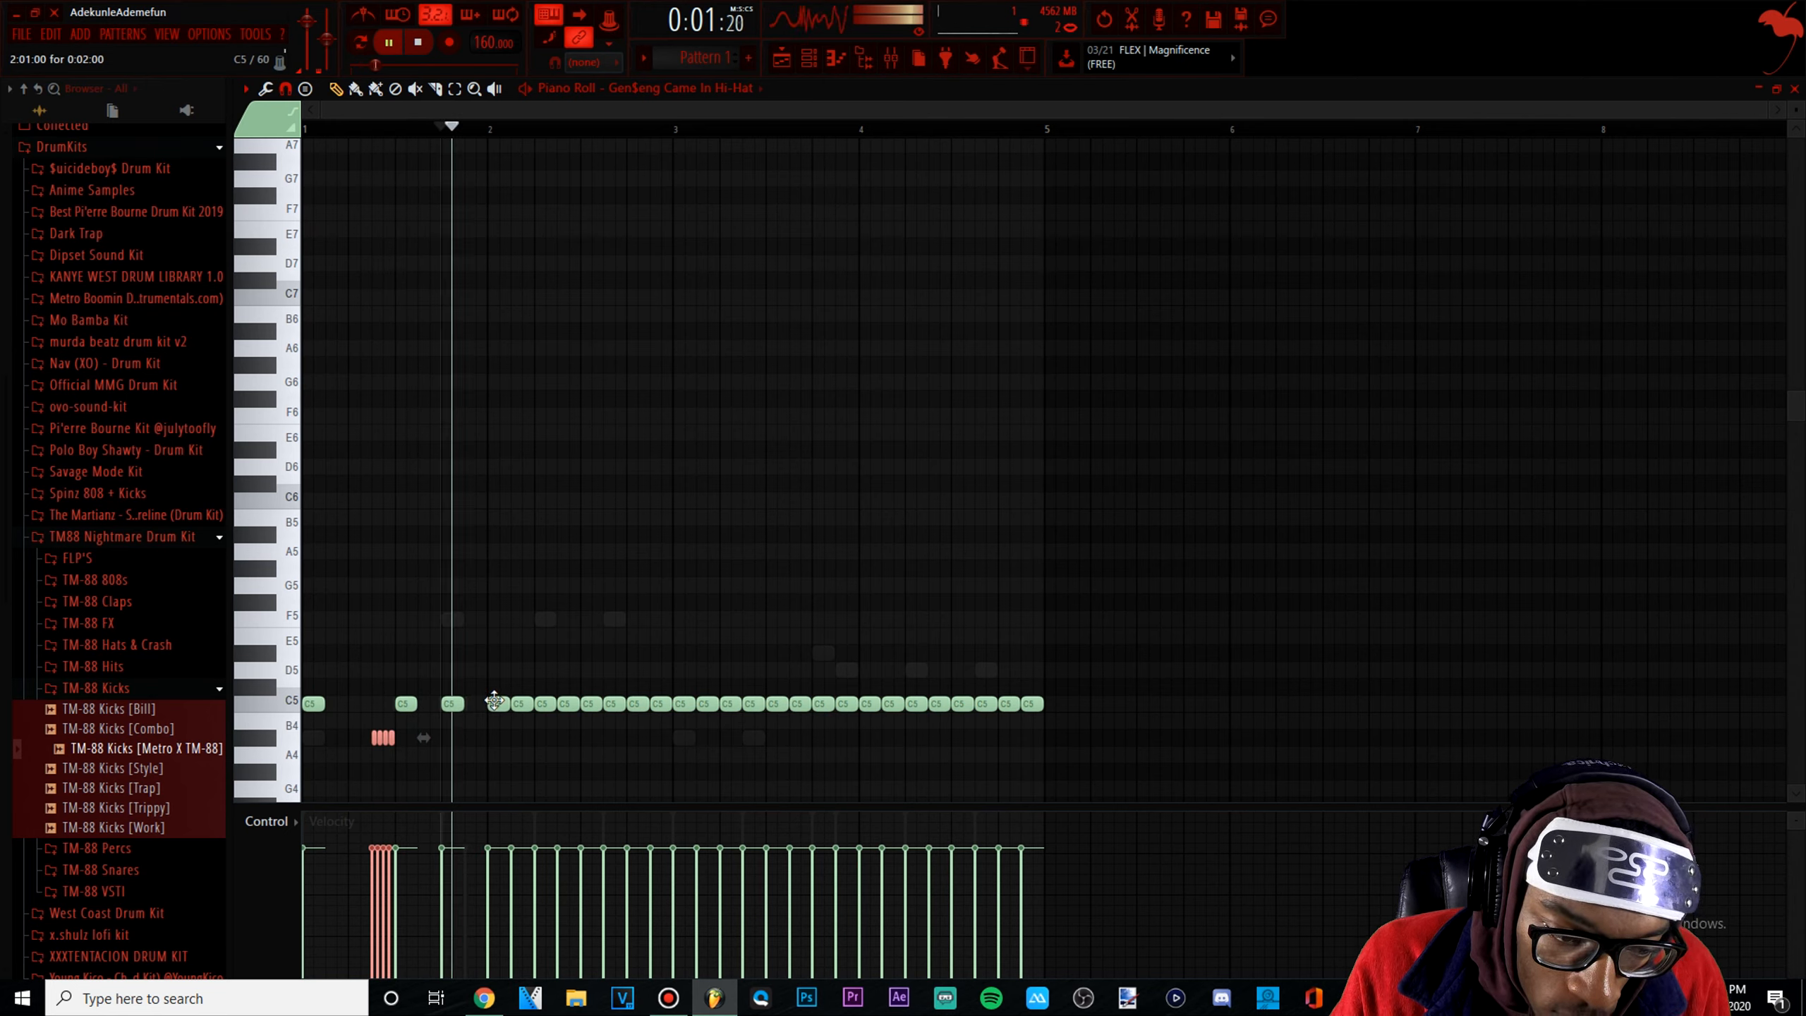
{"action": "key", "text": "space"}
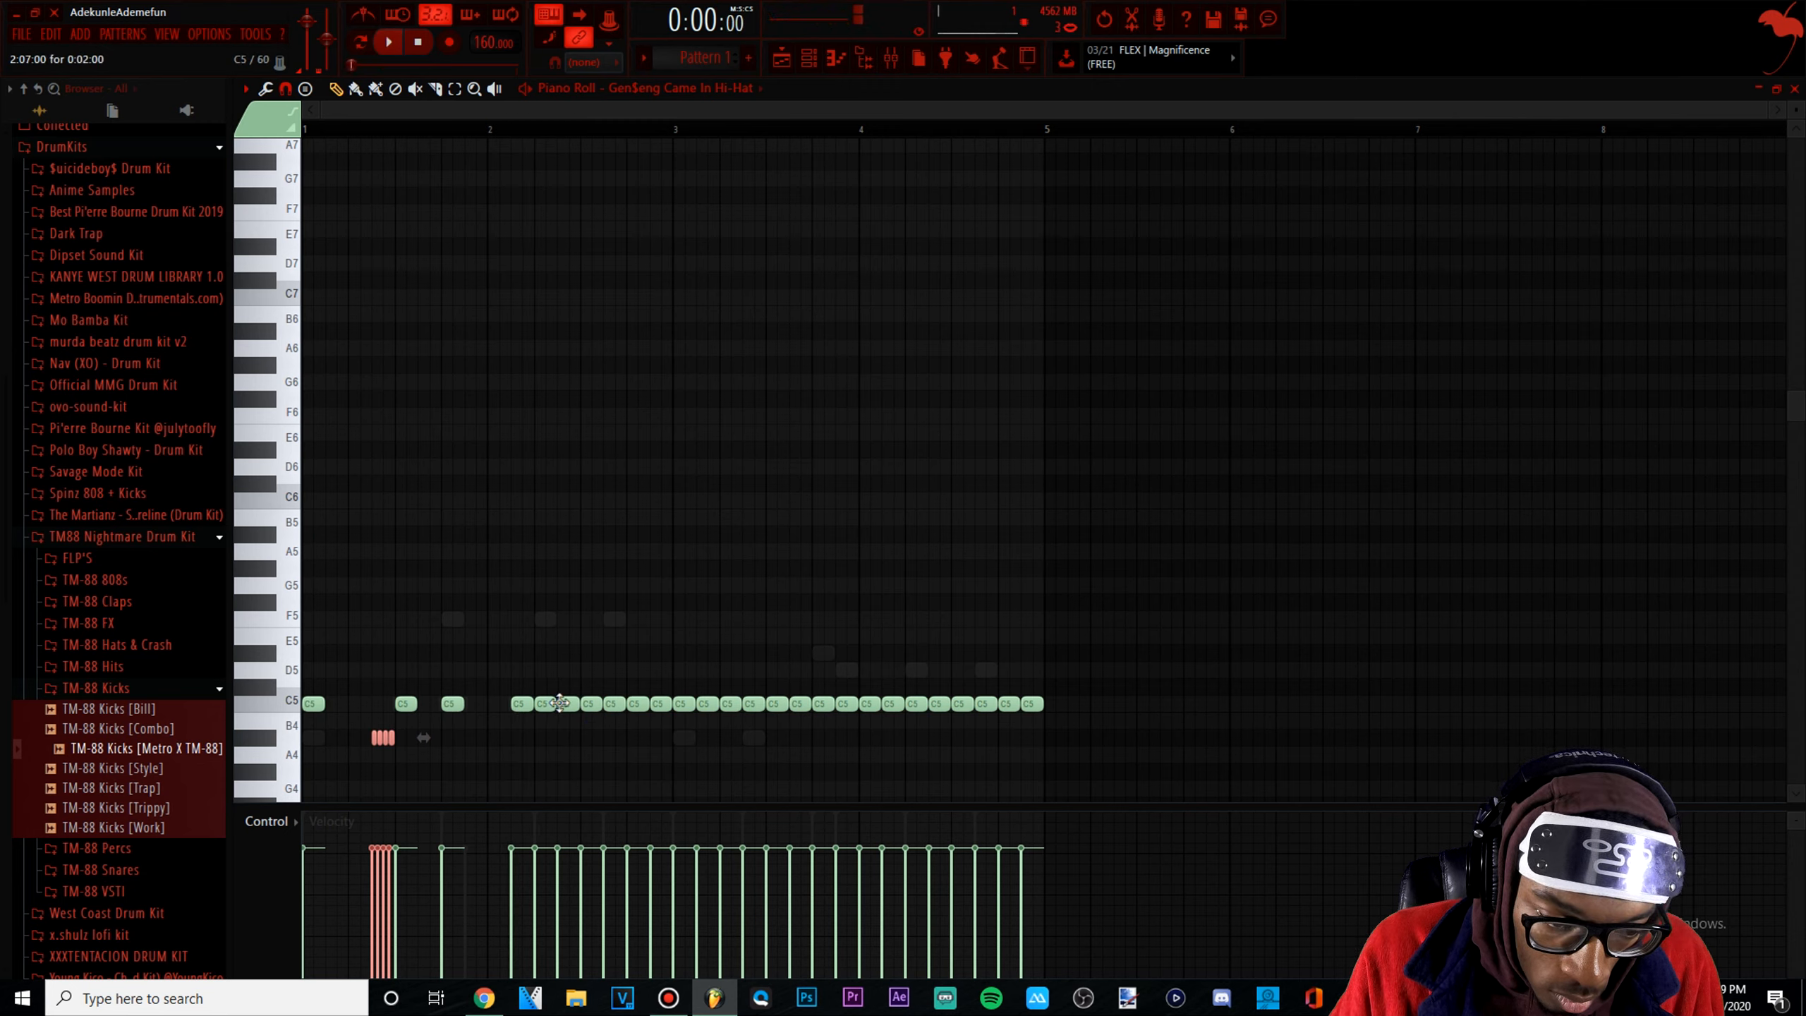
Chop the hi-hat at bar 2 step 5 into a four-note roll and remove the note at step 7
{"action": "key", "text": "alt+u"}
{"action": "key", "text": "Return"}
{"action": "key", "text": "space"}
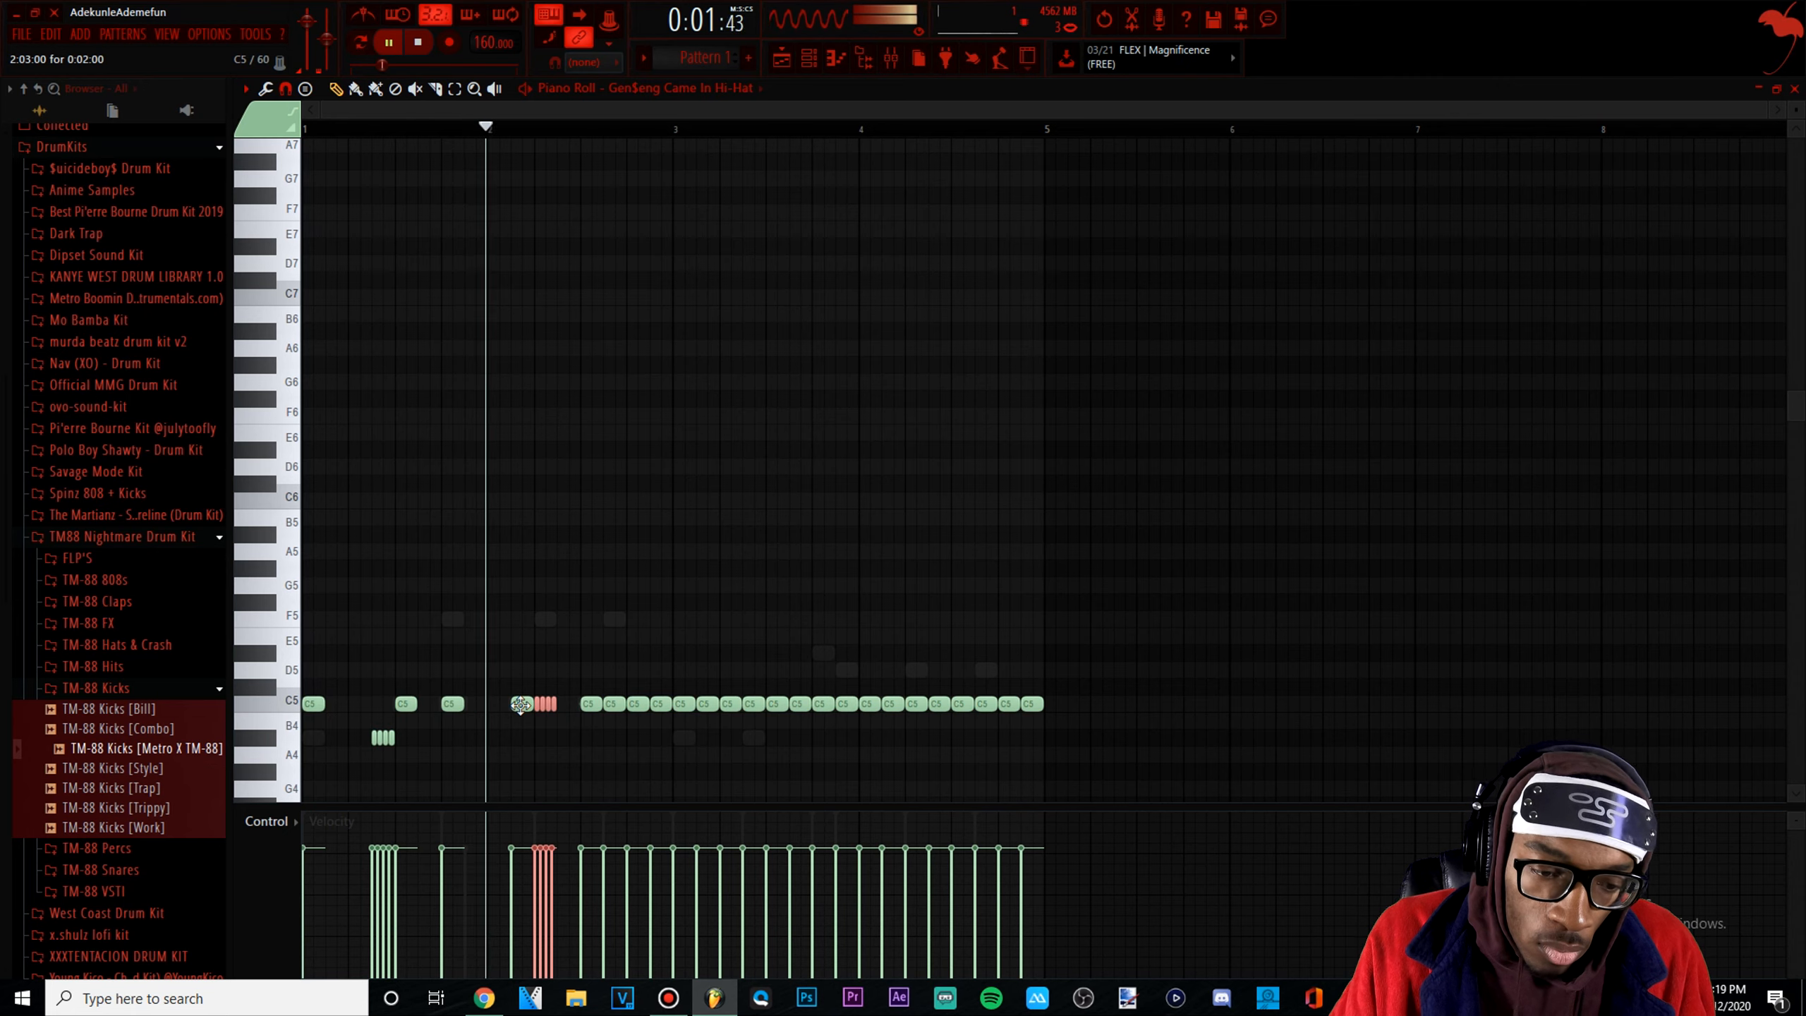
{"action": "key", "text": "space"}
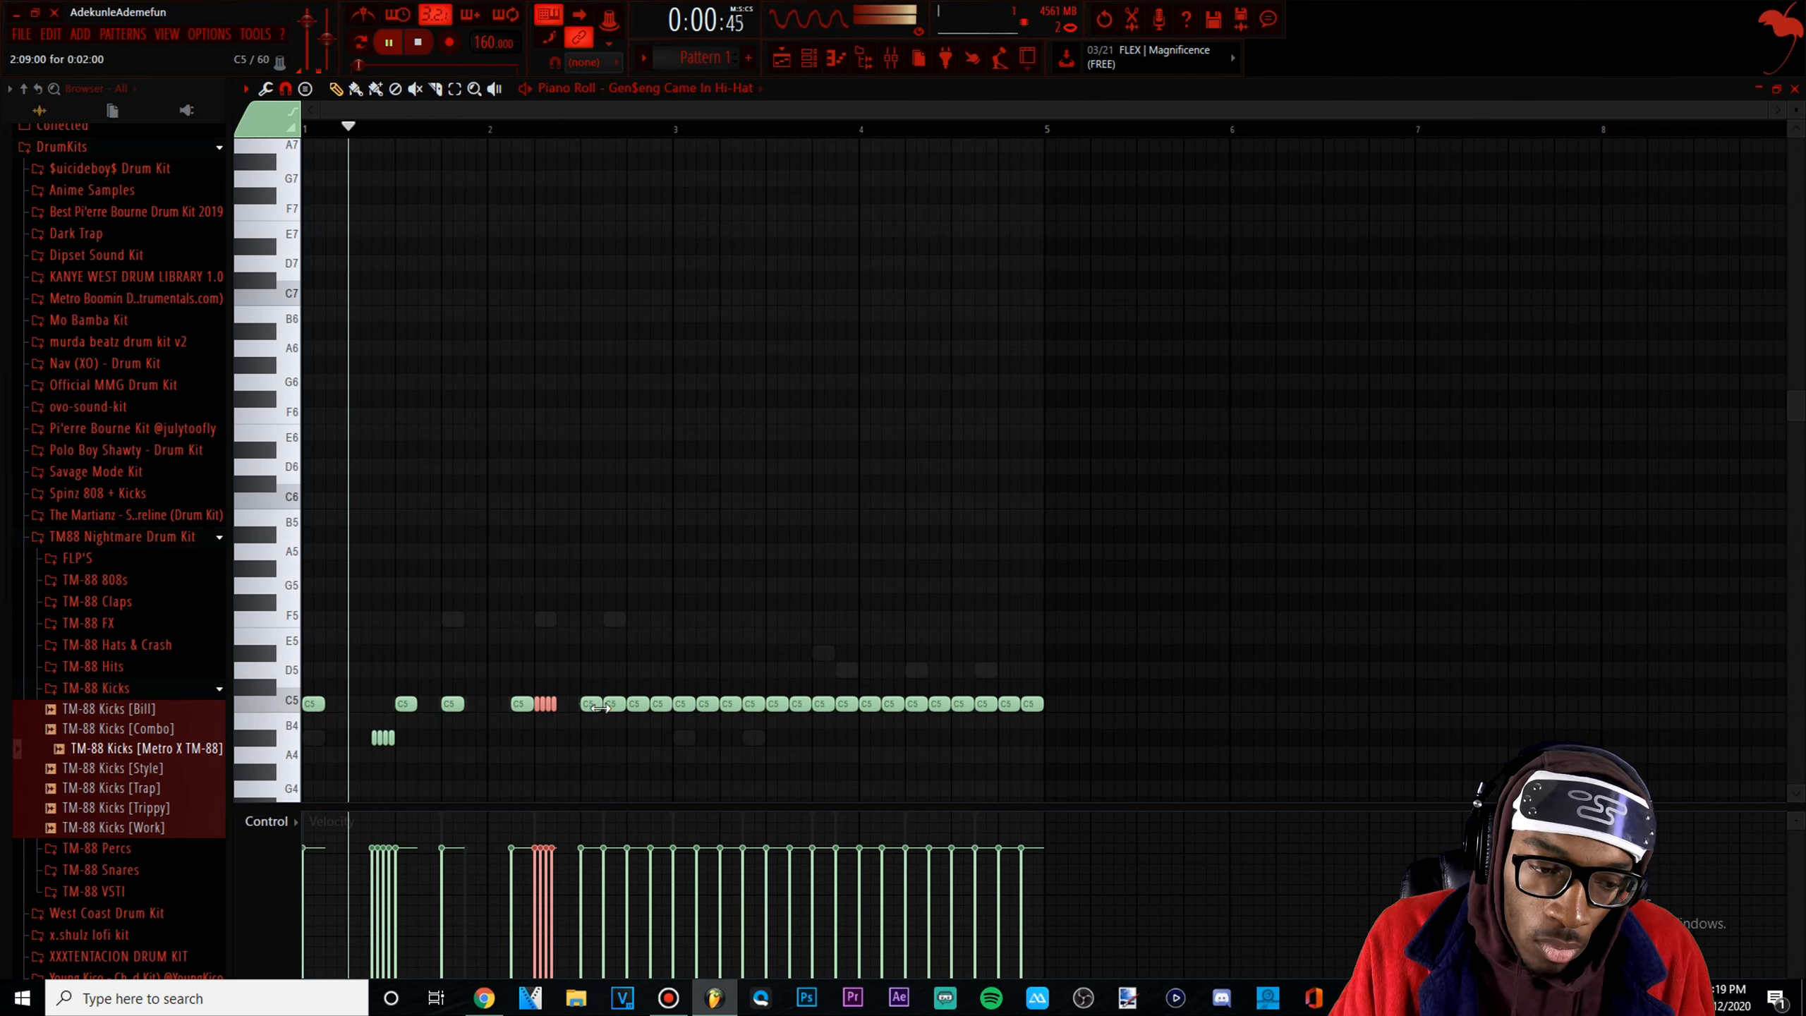
Remove the hi-hats at bar 2 steps 3, 13 and 15 while auditioning the pattern
{"action": "right_click", "coordinate": [623, 707]}
{"action": "key", "text": "space"}
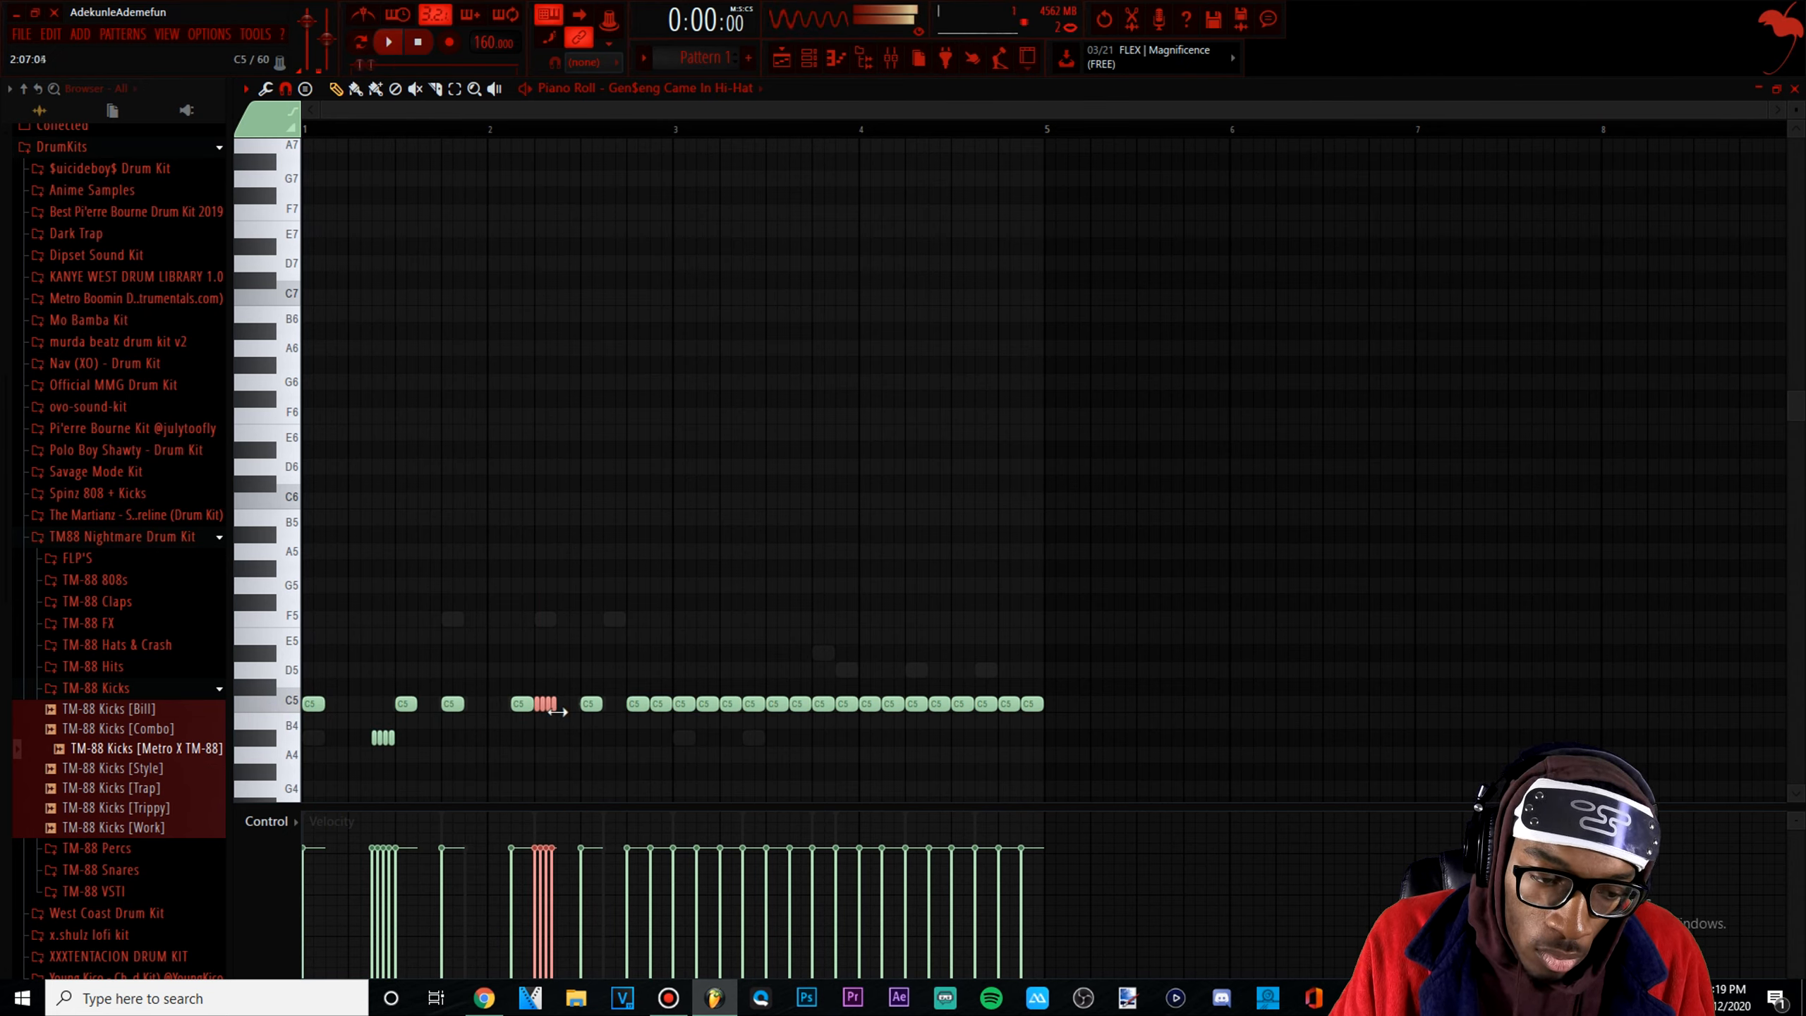
{"action": "right_click", "coordinate": [516, 705]}
{"action": "key", "text": "space"}
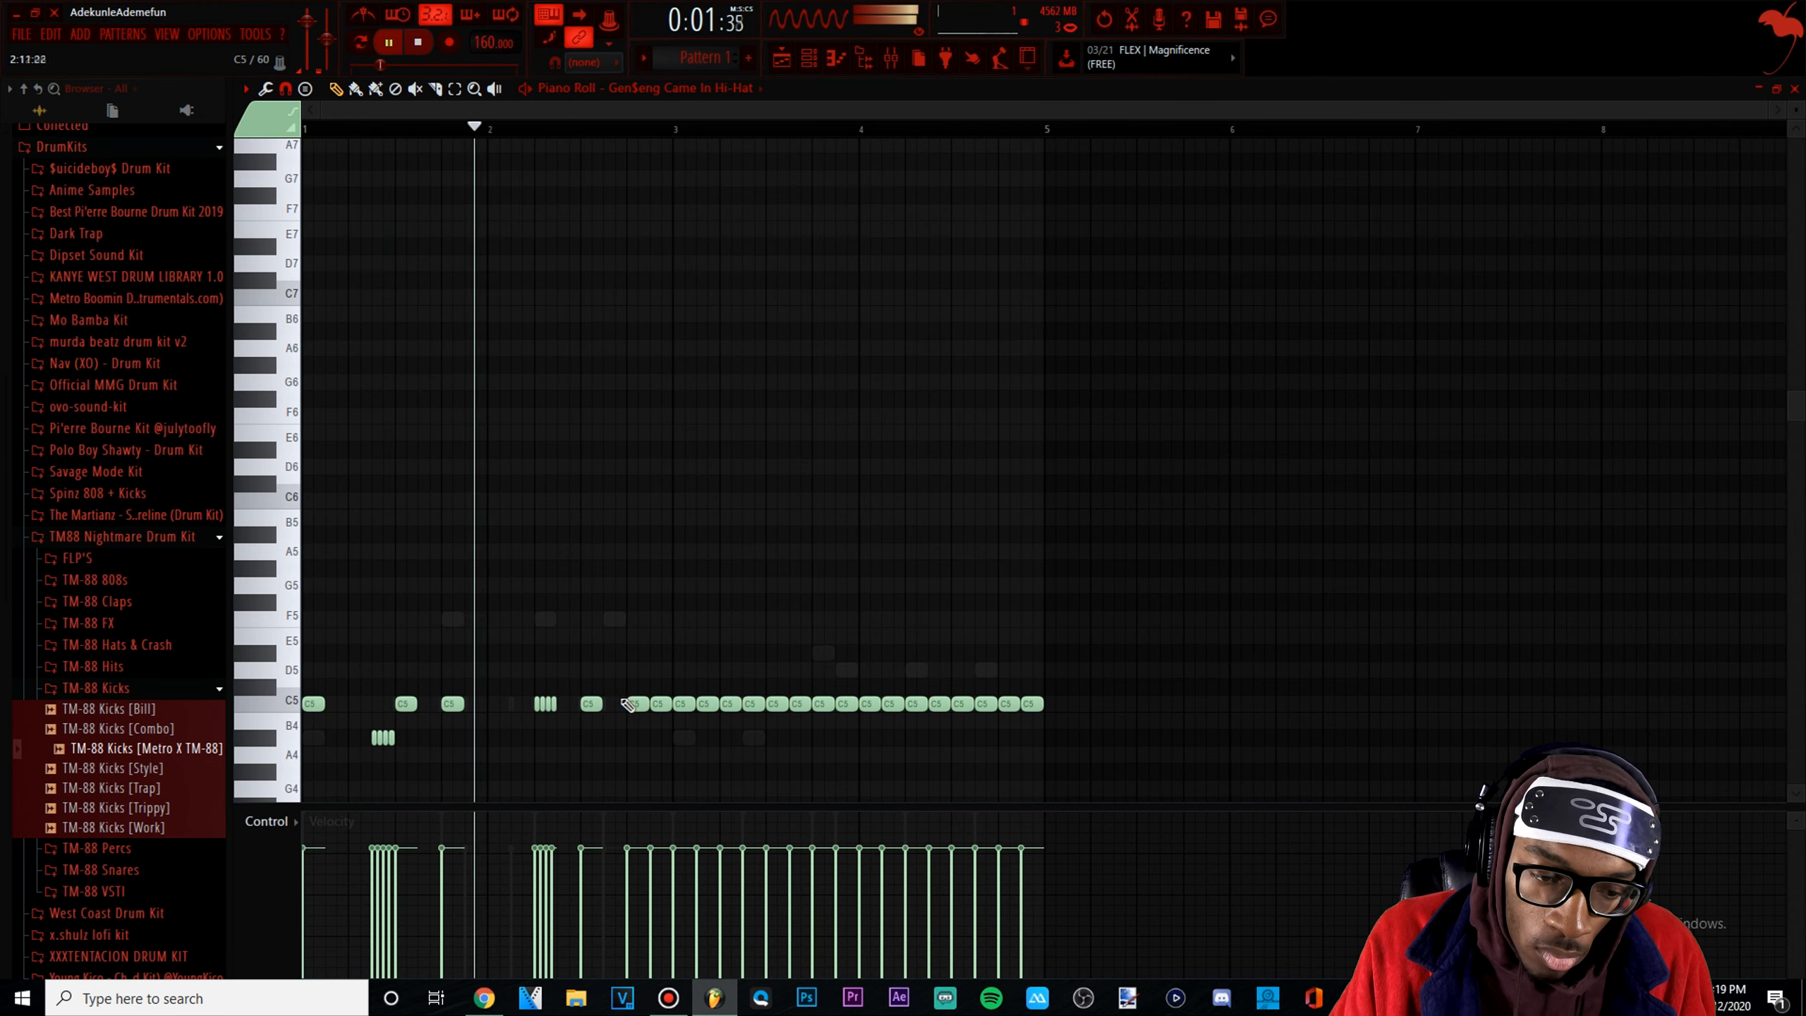
{"action": "key", "text": "space"}
{"action": "key", "text": "space"}
{"action": "right_click", "coordinate": [659, 704]}
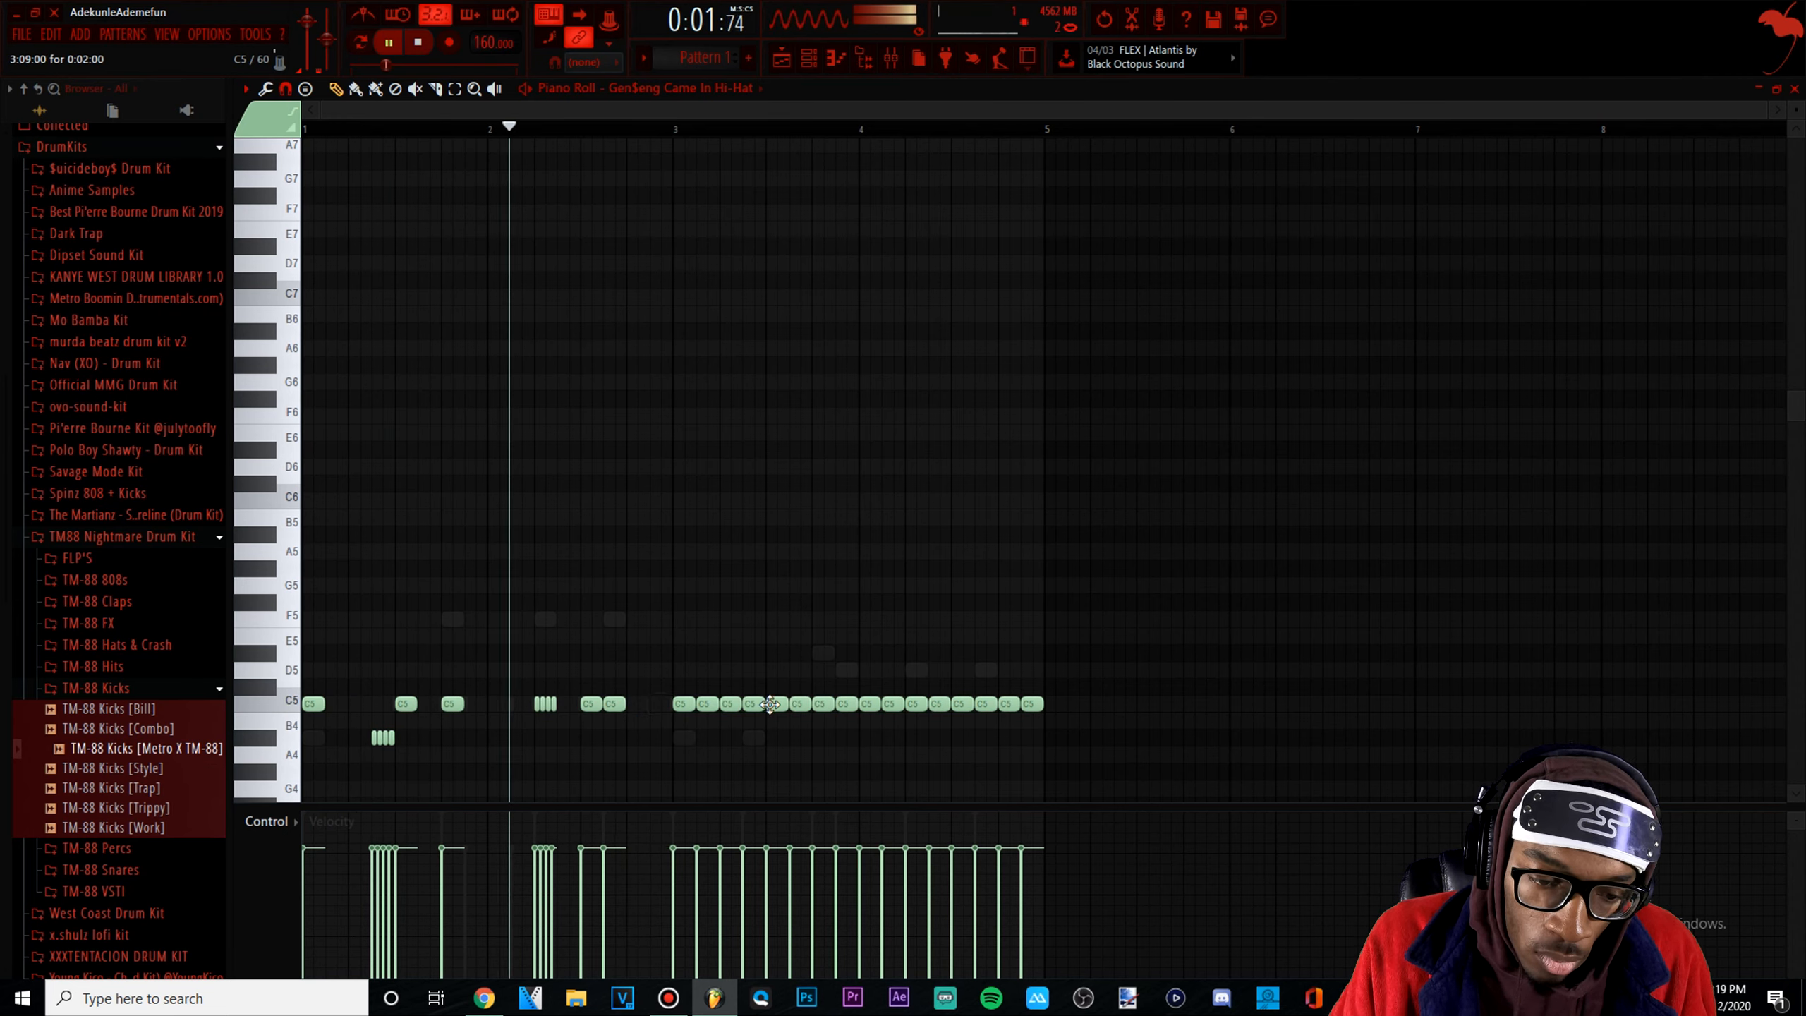
Remove the hi-hat at bar 3 step 5 and turn the one at step 7 into a three-note roll with Chopper
{"action": "right_click", "coordinate": [731, 705]}
{"action": "key", "text": "space"}
{"action": "key", "text": "space"}
{"action": "left_click", "coordinate": [753, 705], "text": "ctrl"}
{"action": "key", "text": "alt+u"}
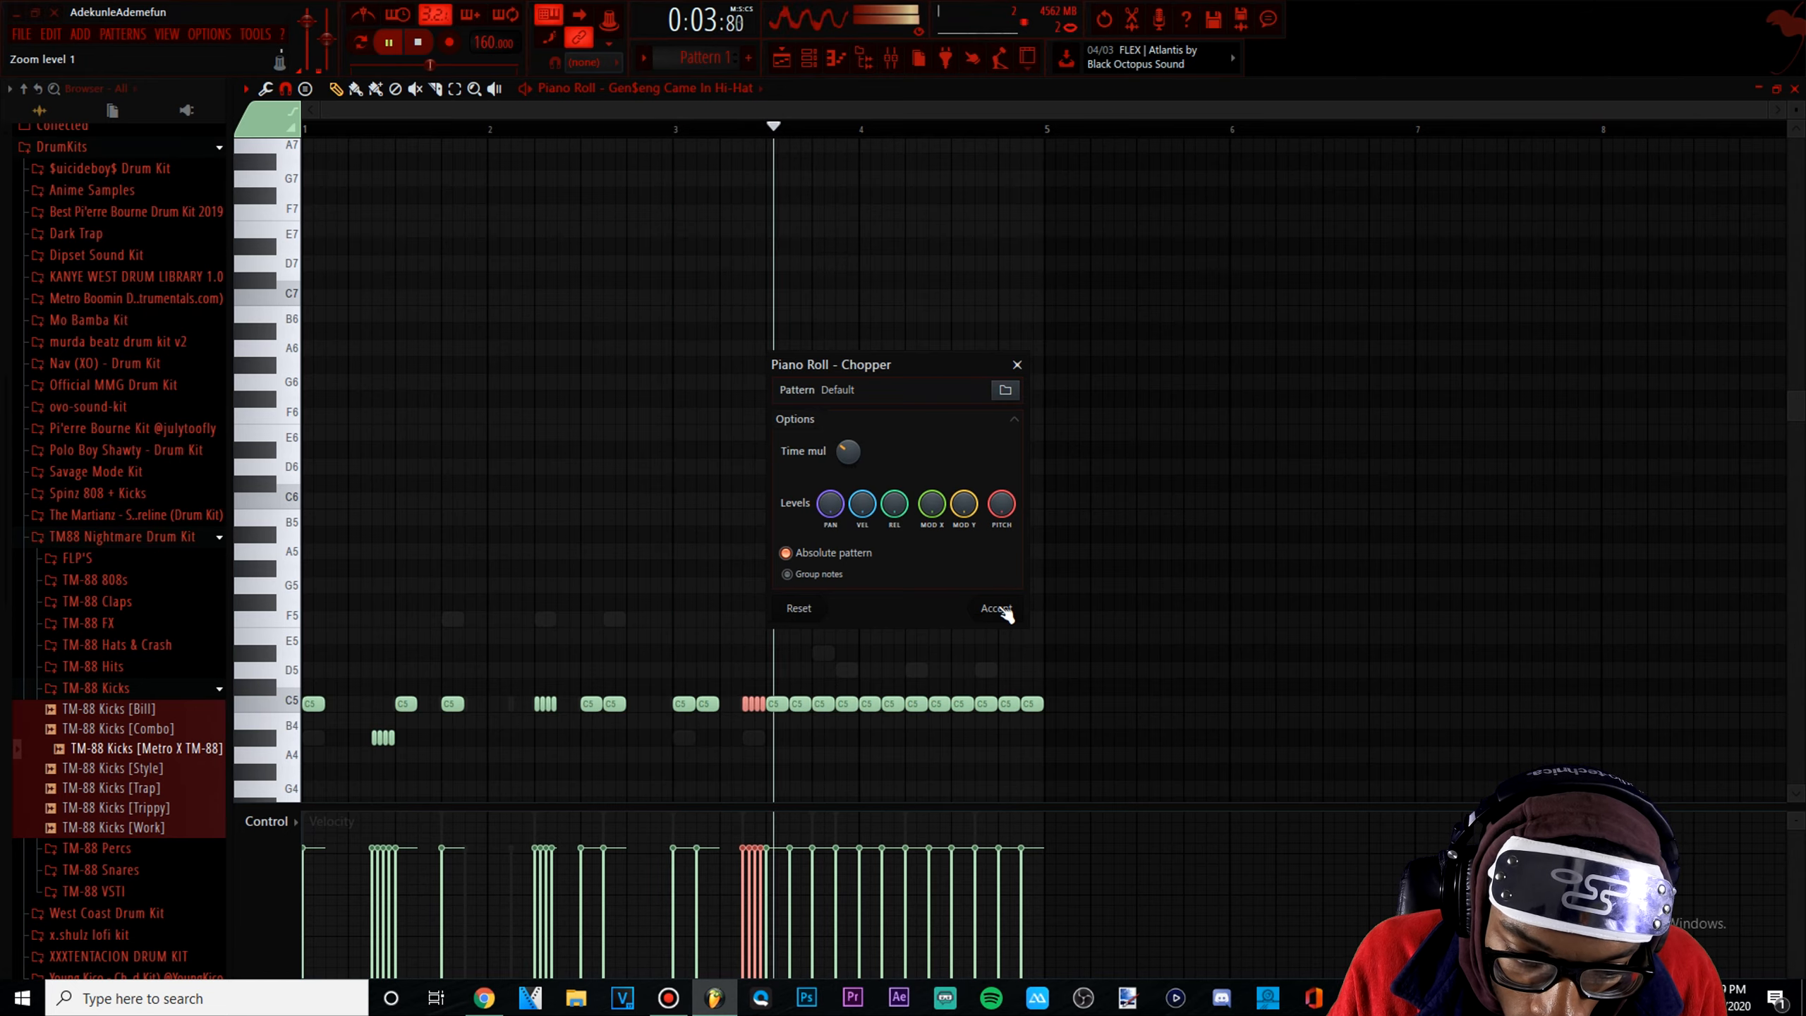
{"action": "left_click", "coordinate": [1007, 612]}
{"action": "scroll", "coordinate": [764, 702], "scroll_direction": "up", "scroll_amount": 3}
{"action": "scroll", "coordinate": [764, 702], "scroll_direction": "up", "scroll_amount": 2}
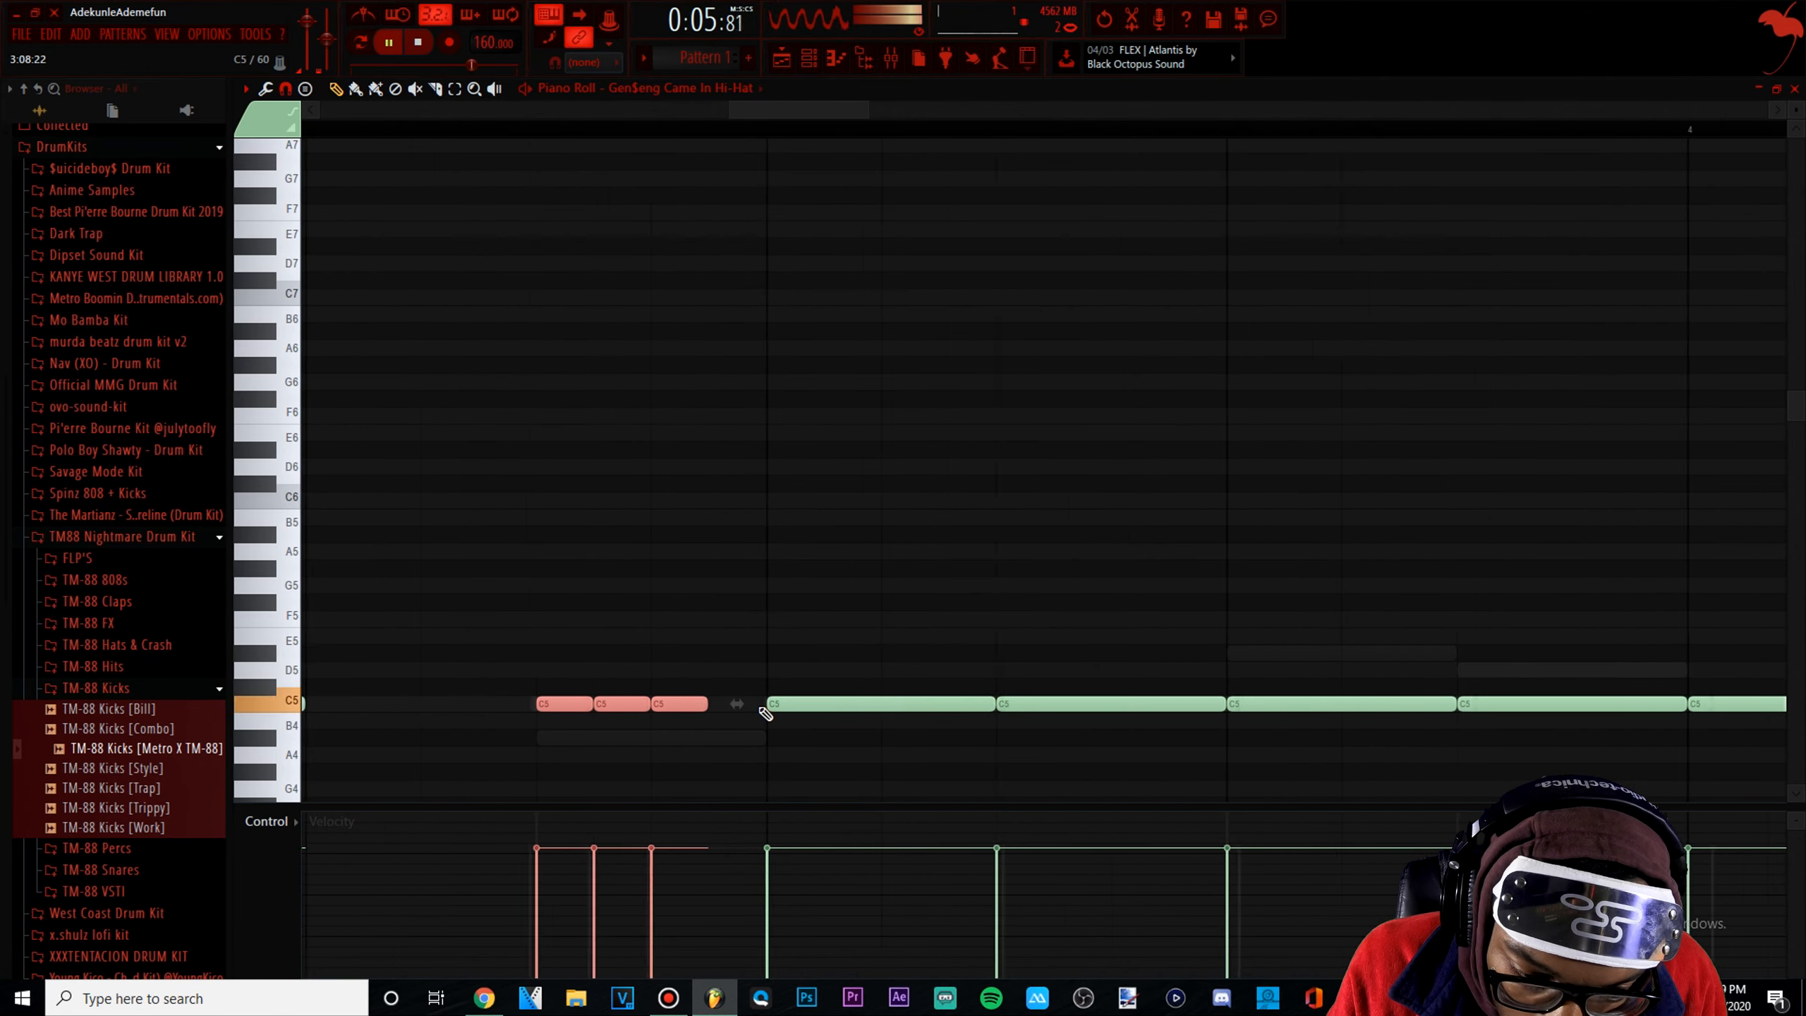
{"action": "scroll", "coordinate": [791, 714], "scroll_direction": "down", "scroll_amount": 4}
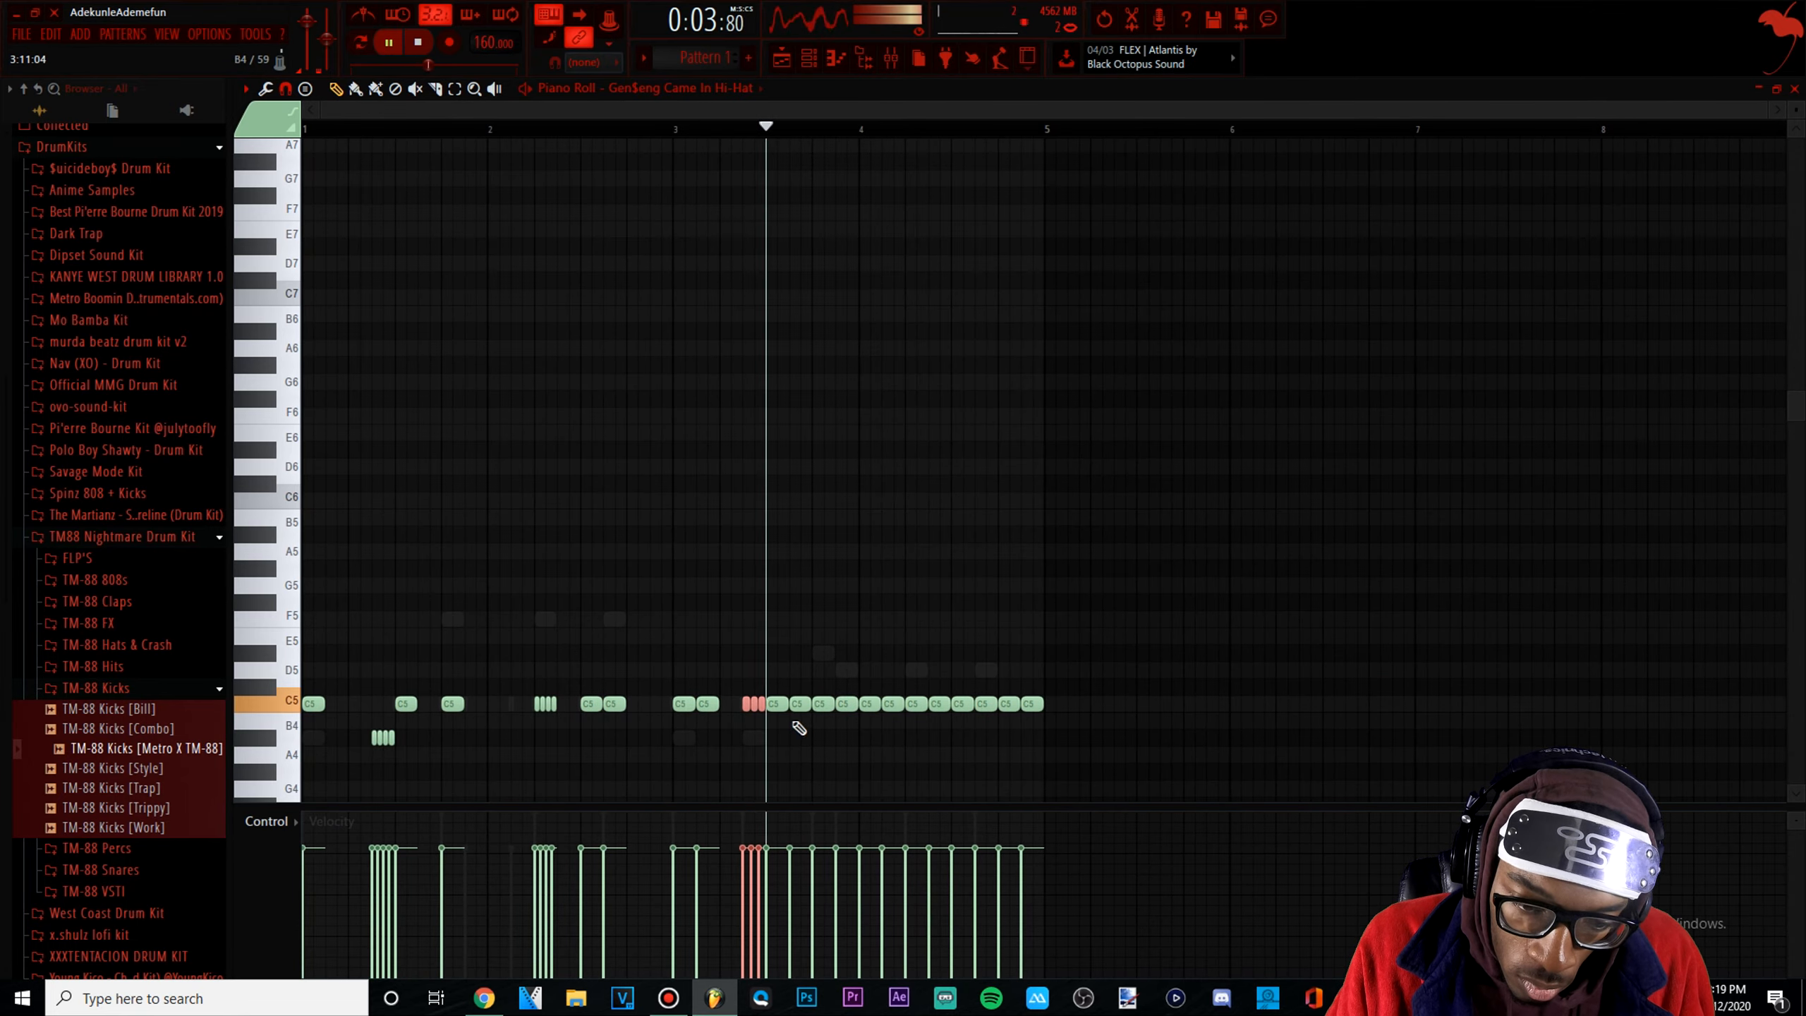
Try the pattern without the hi-hat at bar 3 step 13, auditioning it from the start of bar 3
{"action": "key", "text": "space"}
{"action": "right_click", "coordinate": [823, 704]}
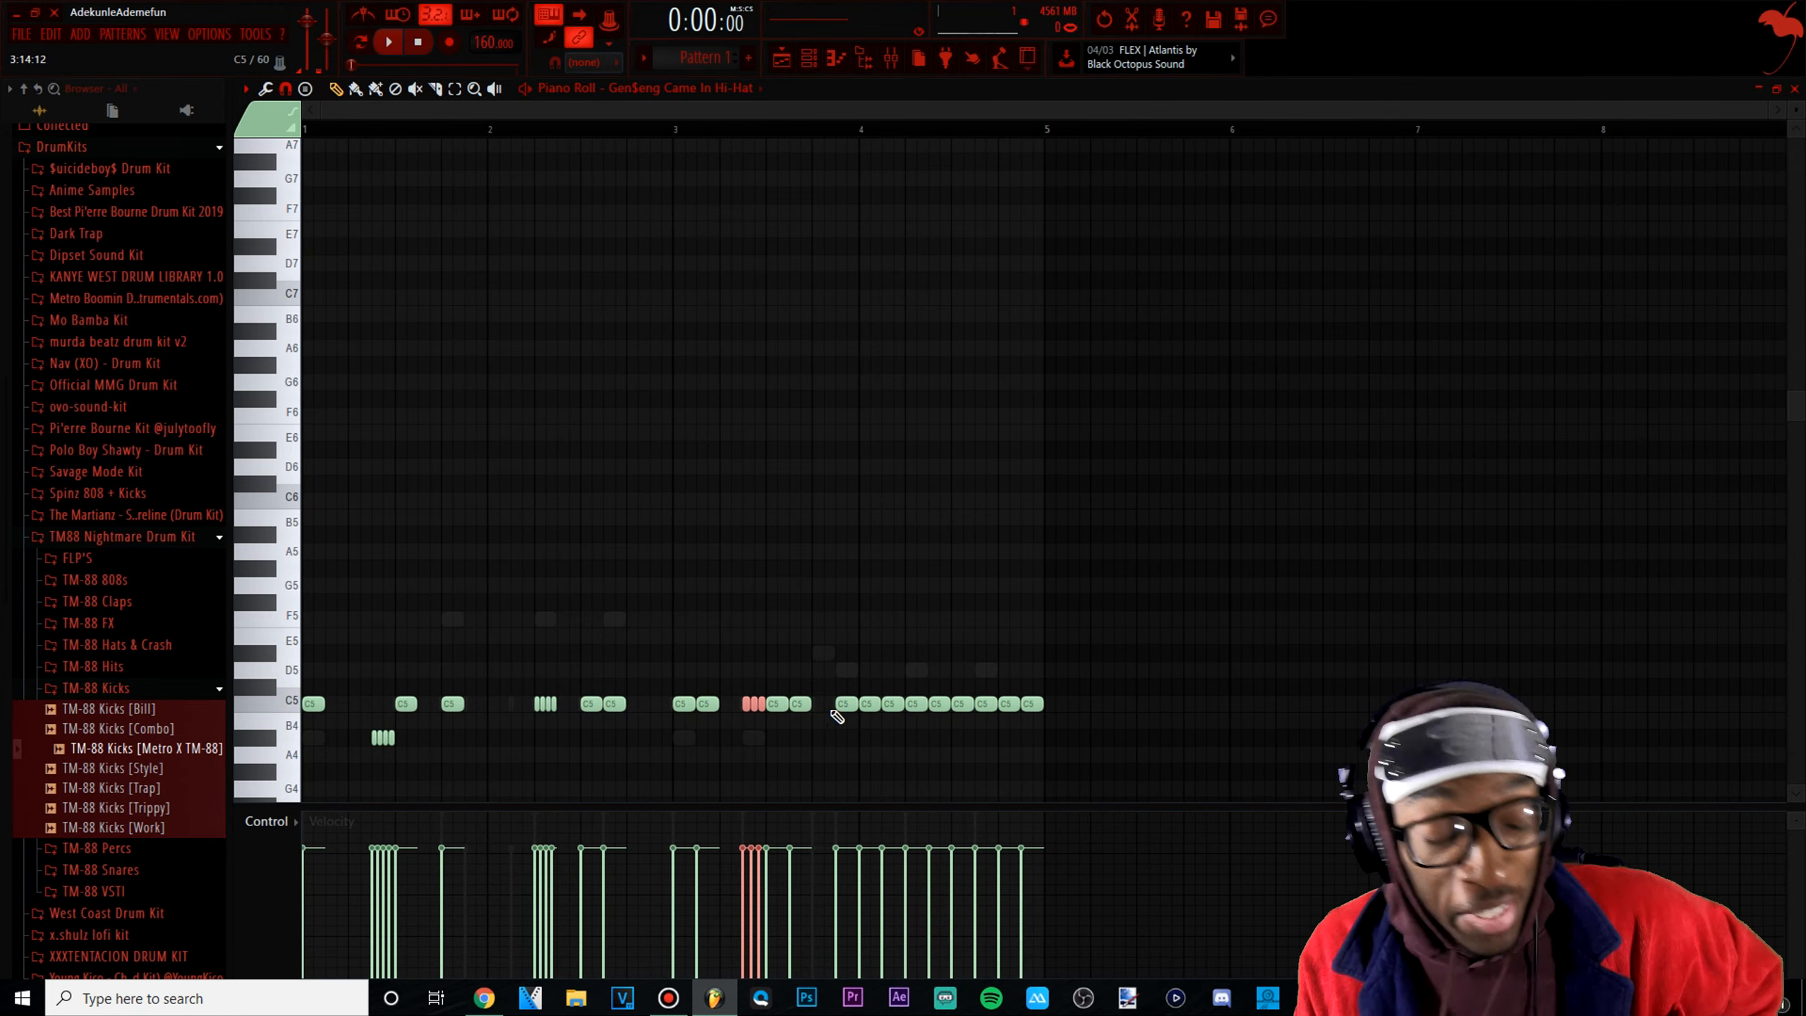
{"action": "key", "text": "space"}
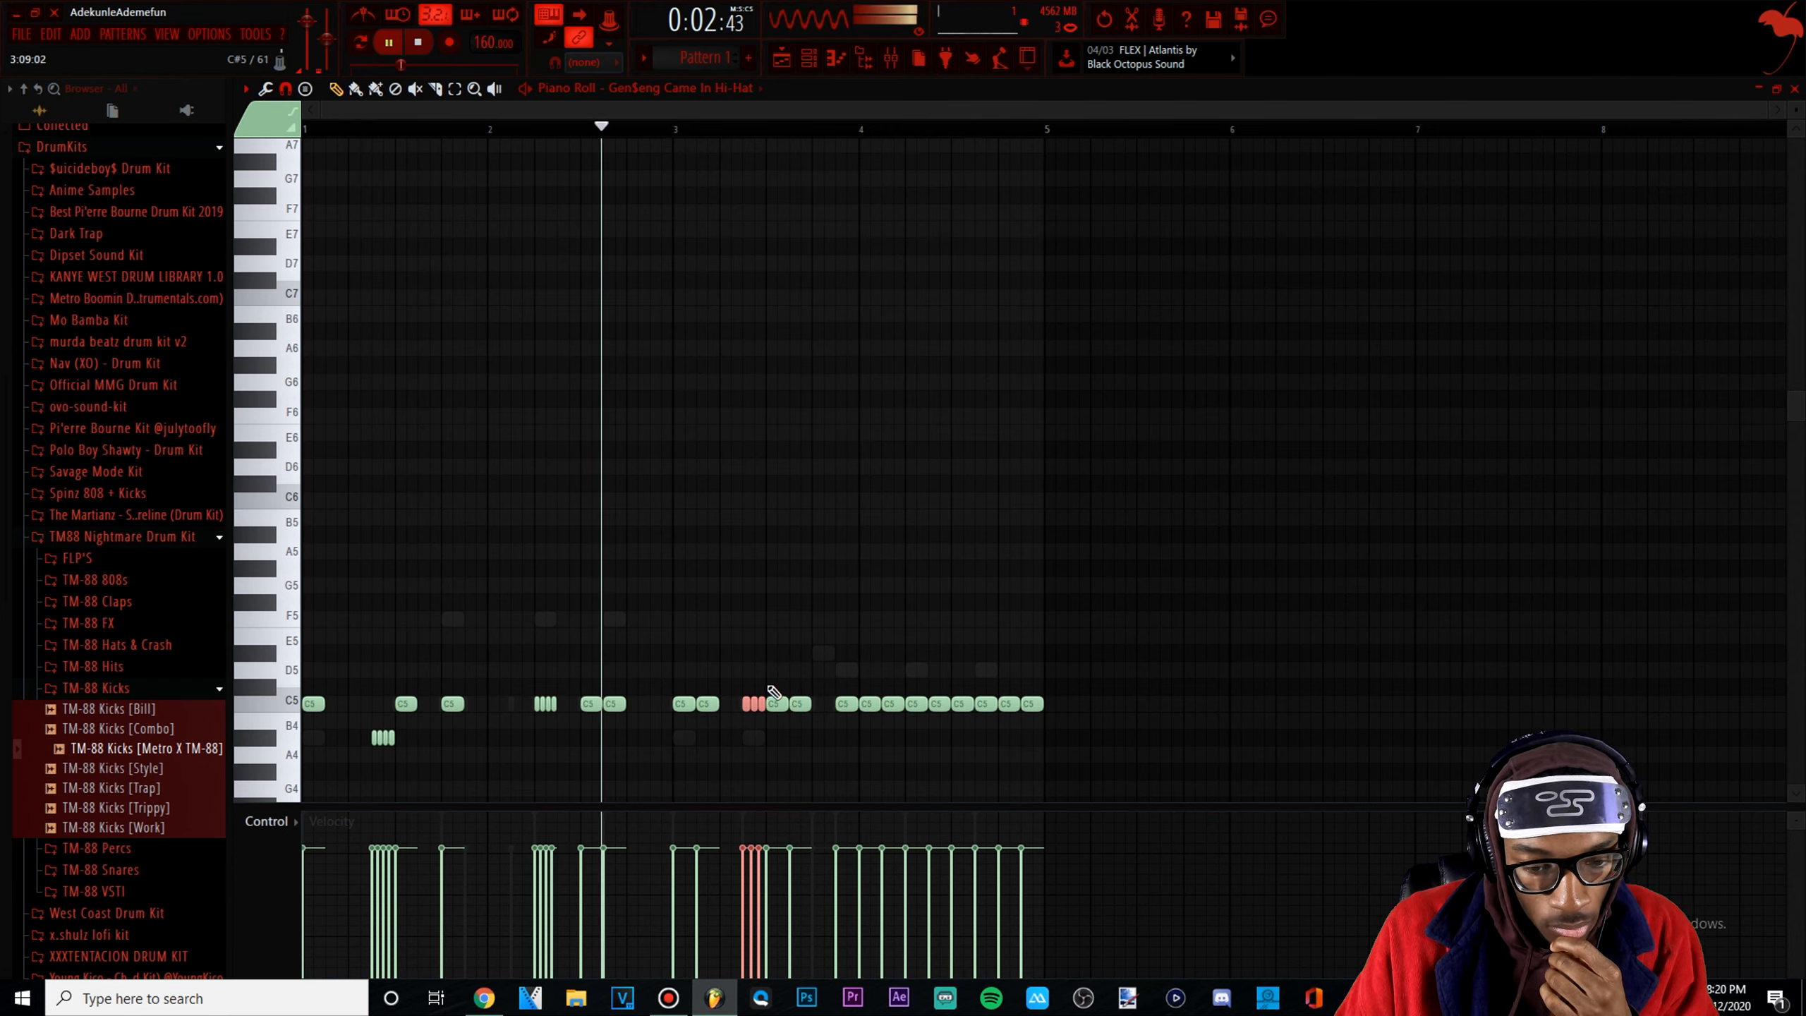
{"action": "key", "text": "space"}
{"action": "key", "text": "space"}
{"action": "left_click", "coordinate": [699, 136]}
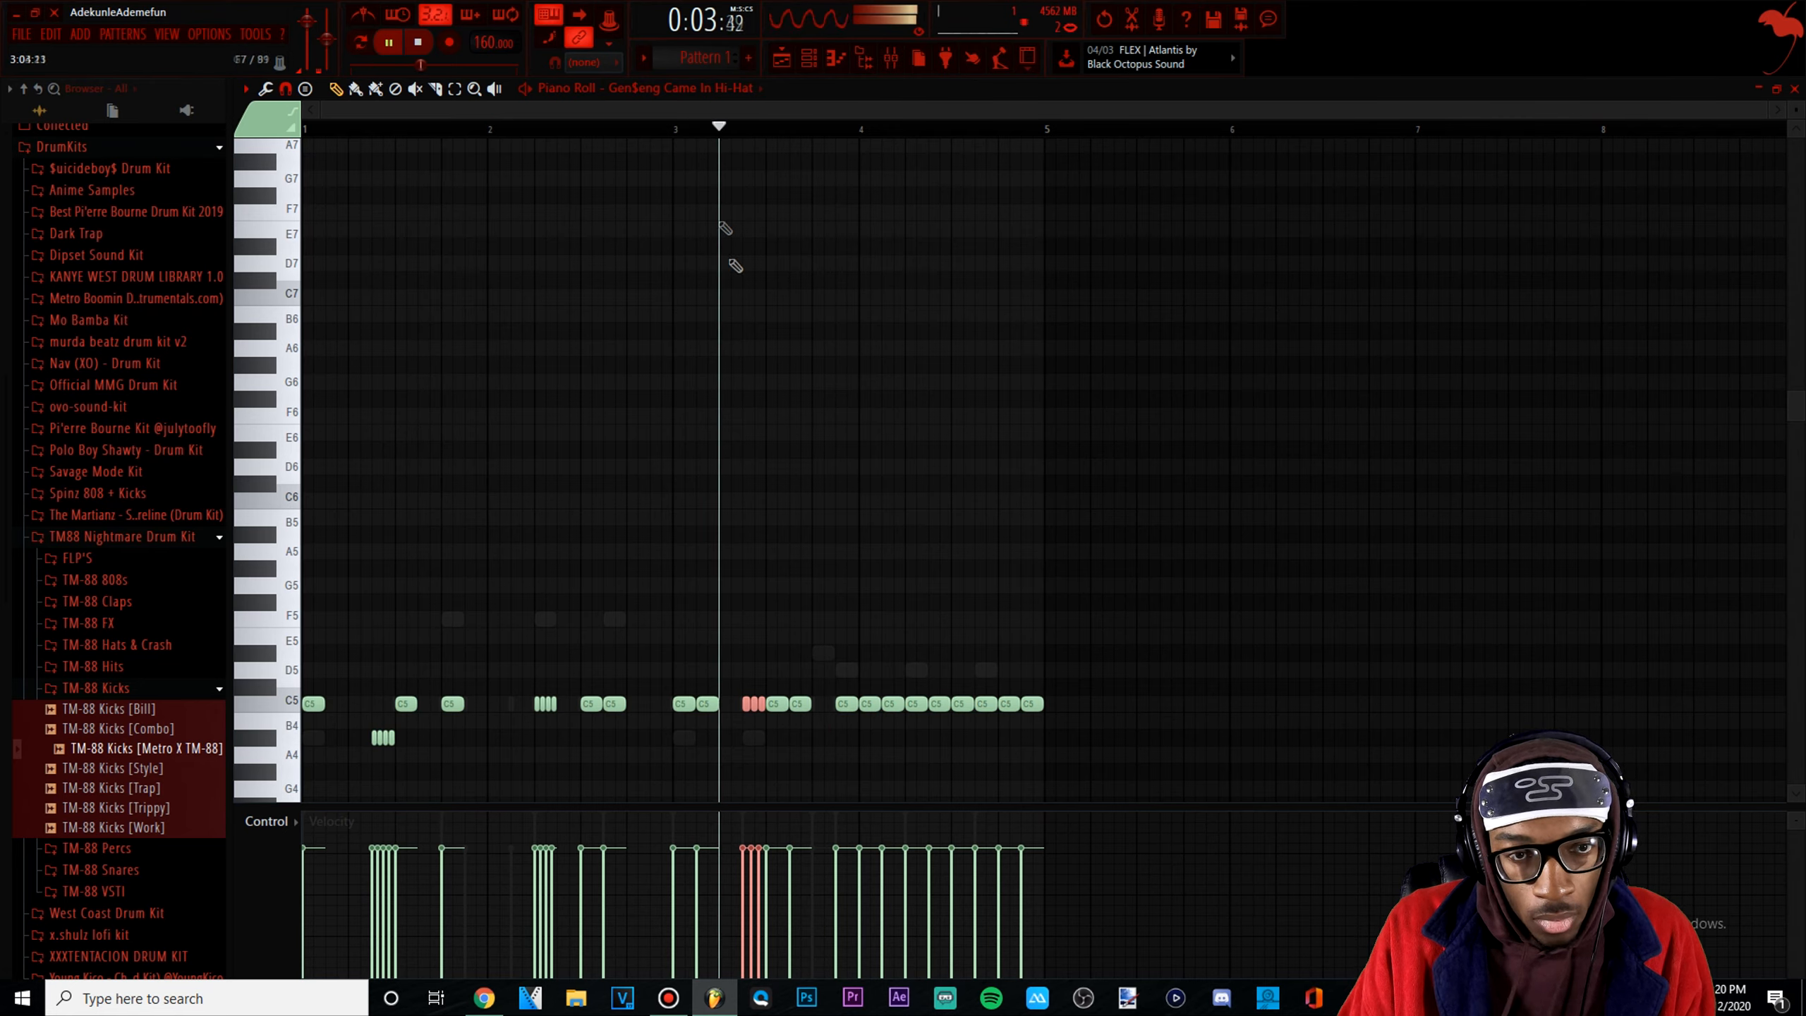
{"action": "left_click", "coordinate": [685, 133]}
{"action": "left_click", "coordinate": [682, 131]}
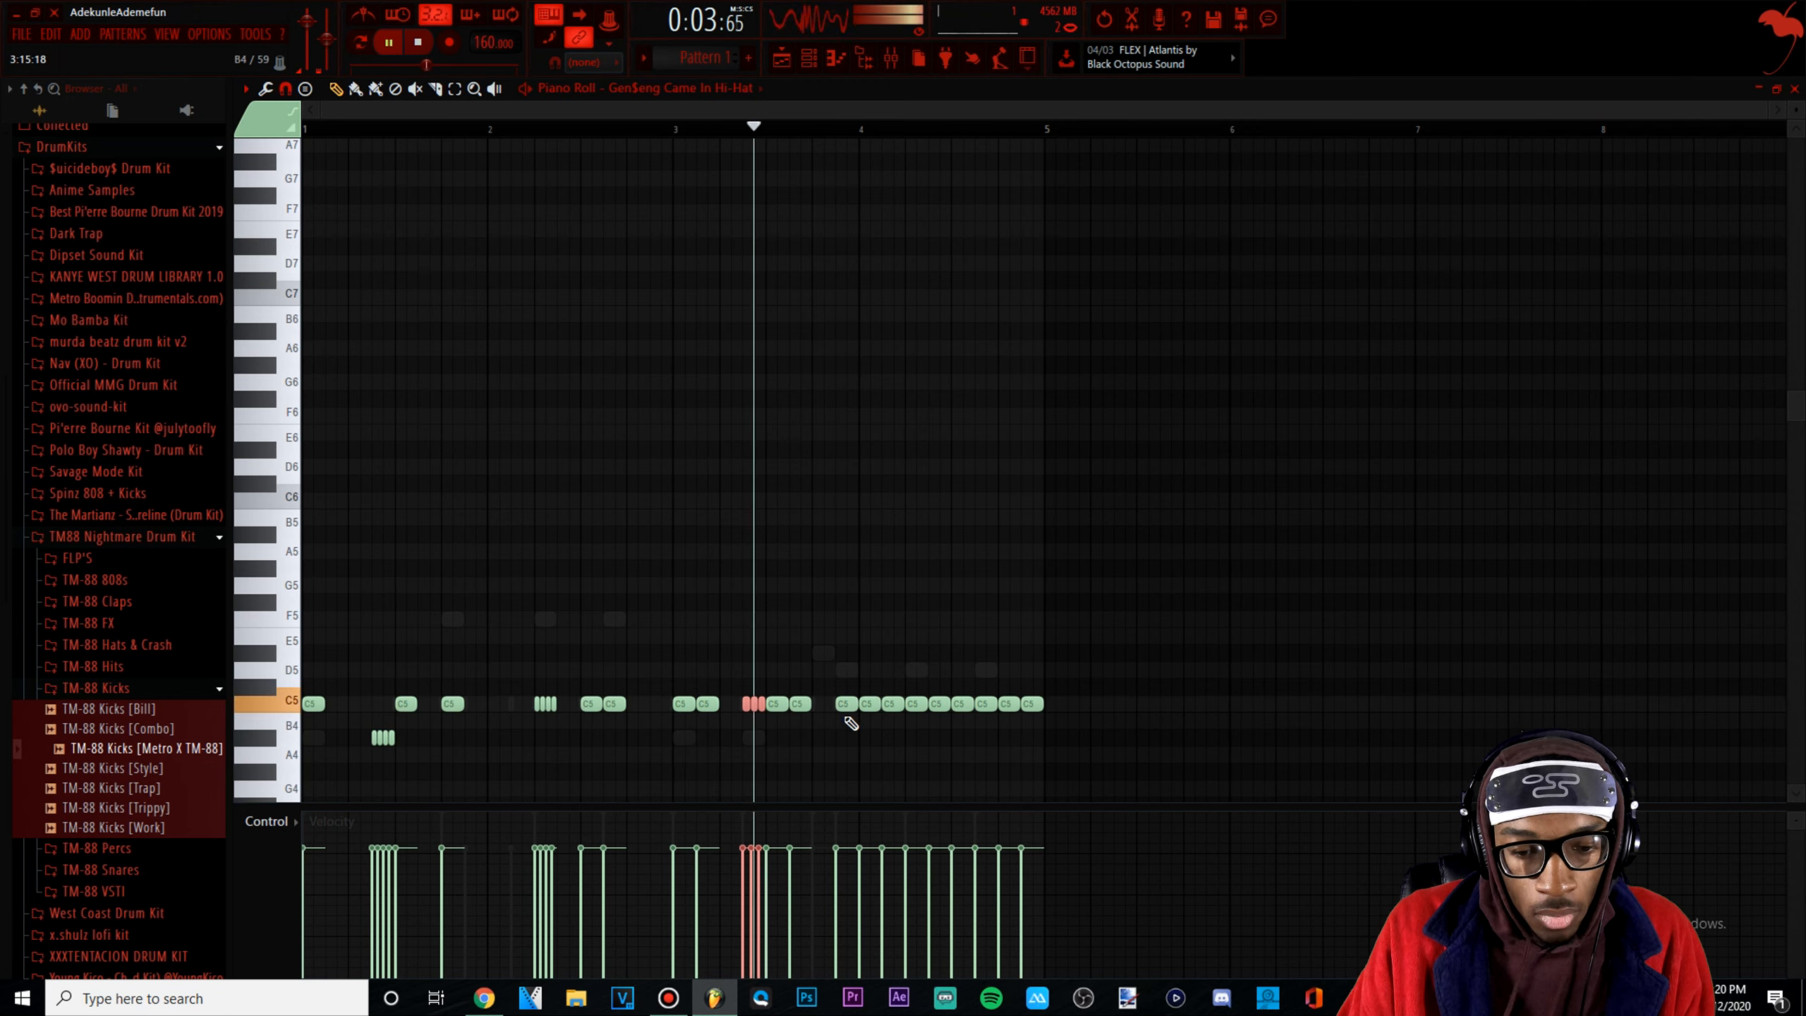
Remove the hi-hats at bar 3 steps 11 and 15 and bar 4 steps 1 and 7, and place one at bar 3 step 13
{"action": "key", "text": "space"}
{"action": "right_click", "coordinate": [802, 707]}
{"action": "key", "text": "space"}
{"action": "left_click", "coordinate": [818, 707]}
{"action": "key", "text": "space"}
{"action": "right_click", "coordinate": [851, 708]}
{"action": "right_click", "coordinate": [870, 704]}
{"action": "key", "text": "space"}
{"action": "right_click", "coordinate": [938, 705]}
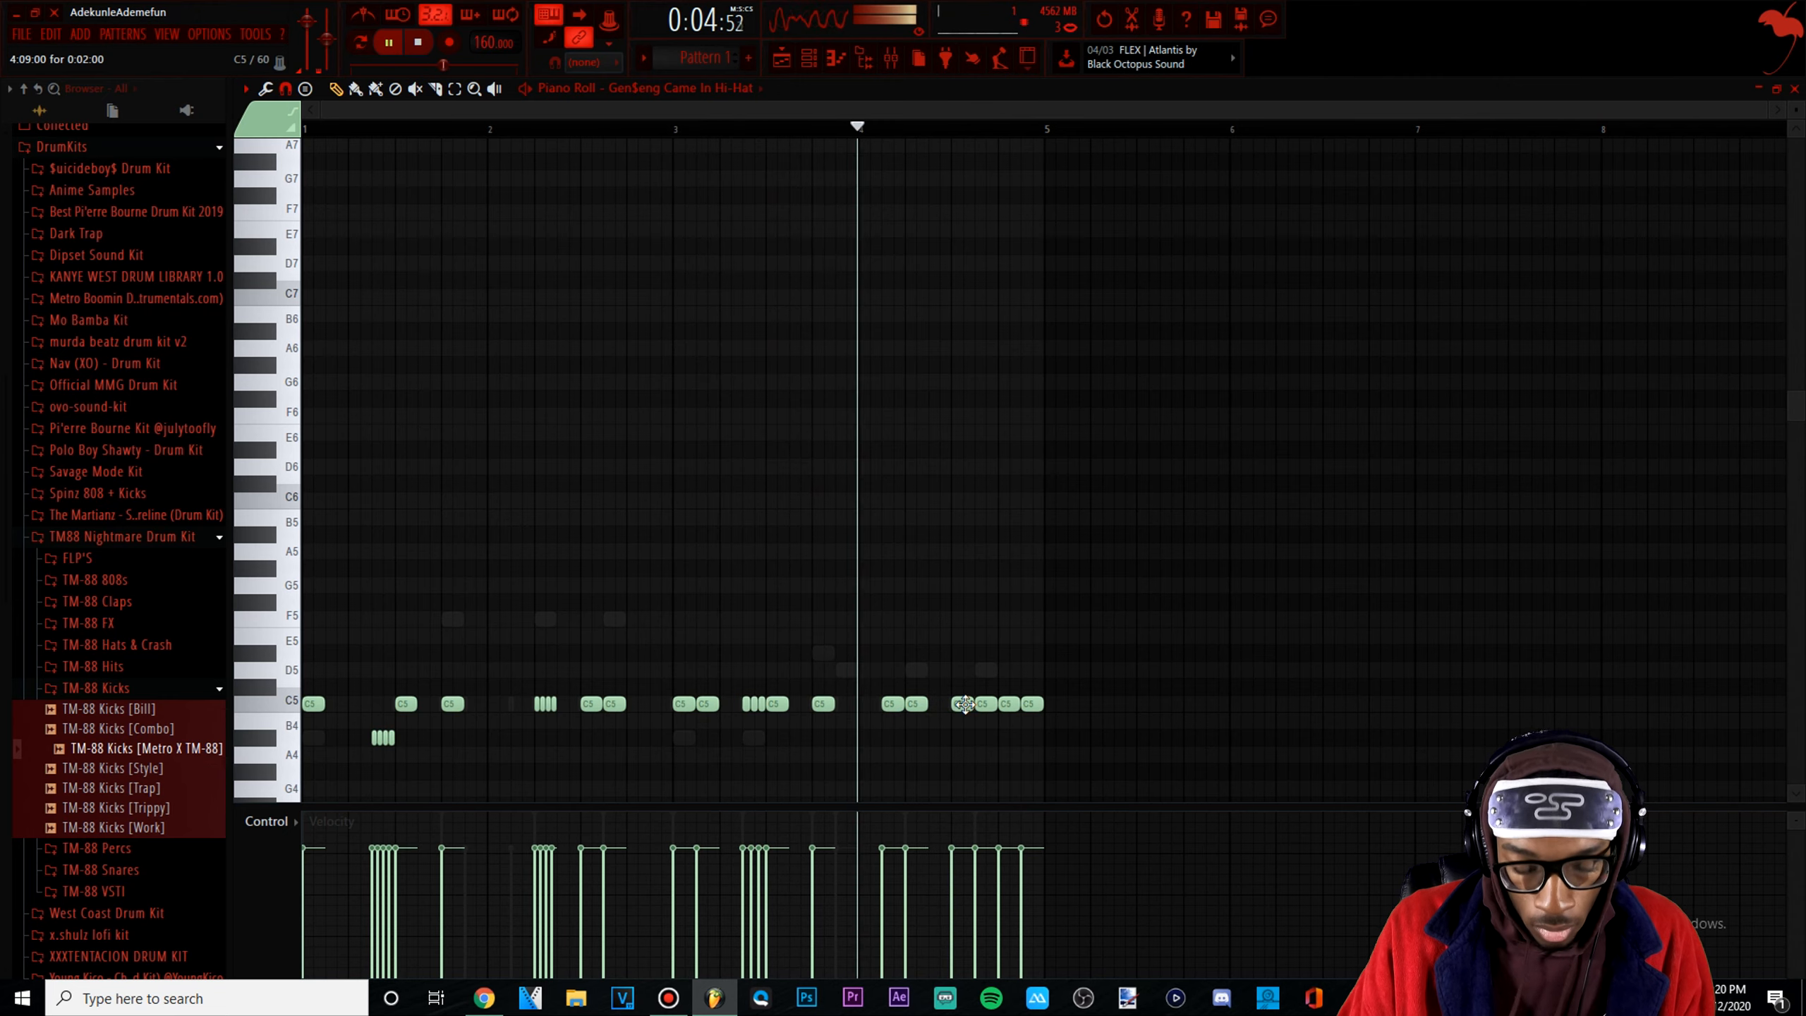
Chop the hi-hats at bar 4 steps 9 and 11 into a fast roll and ramp its velocities downward
{"action": "left_click_drag", "start_coordinate": [962, 713], "coordinate": [986, 716]}
{"action": "key", "text": "alt+u"}
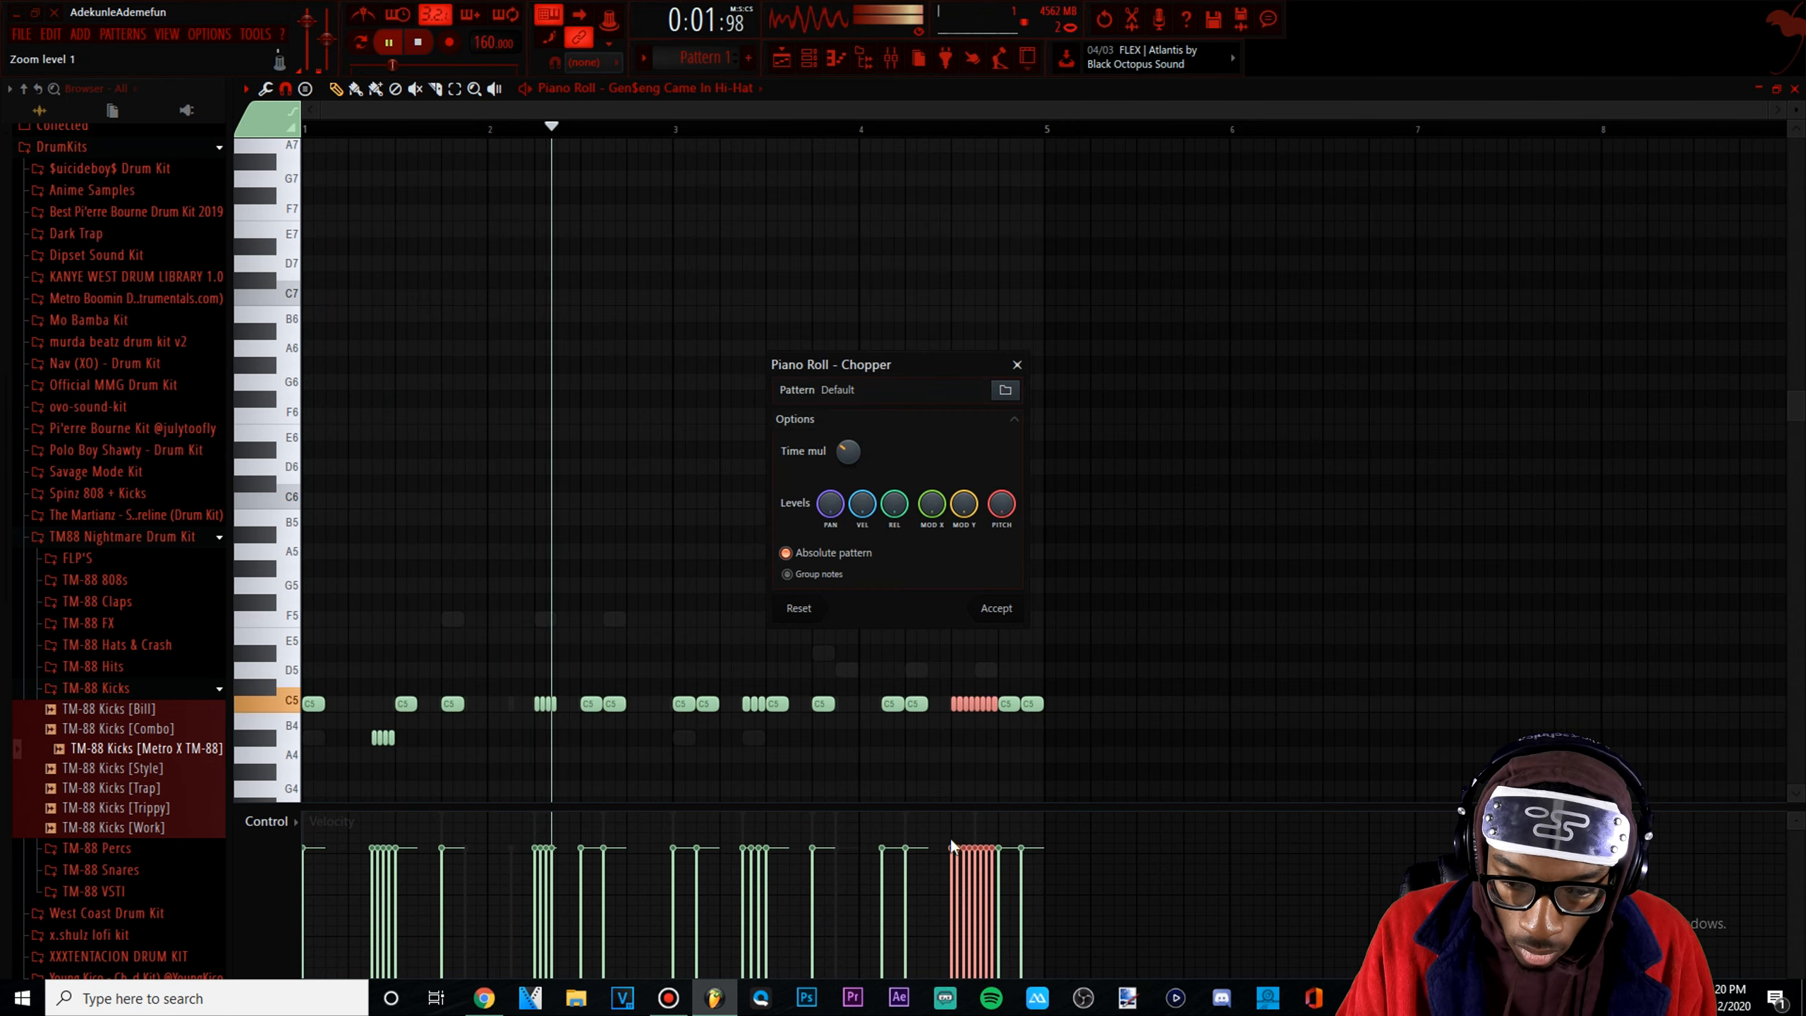
{"action": "left_click", "coordinate": [1007, 611]}
{"action": "left_click_drag", "start_coordinate": [952, 864], "coordinate": [999, 960]}
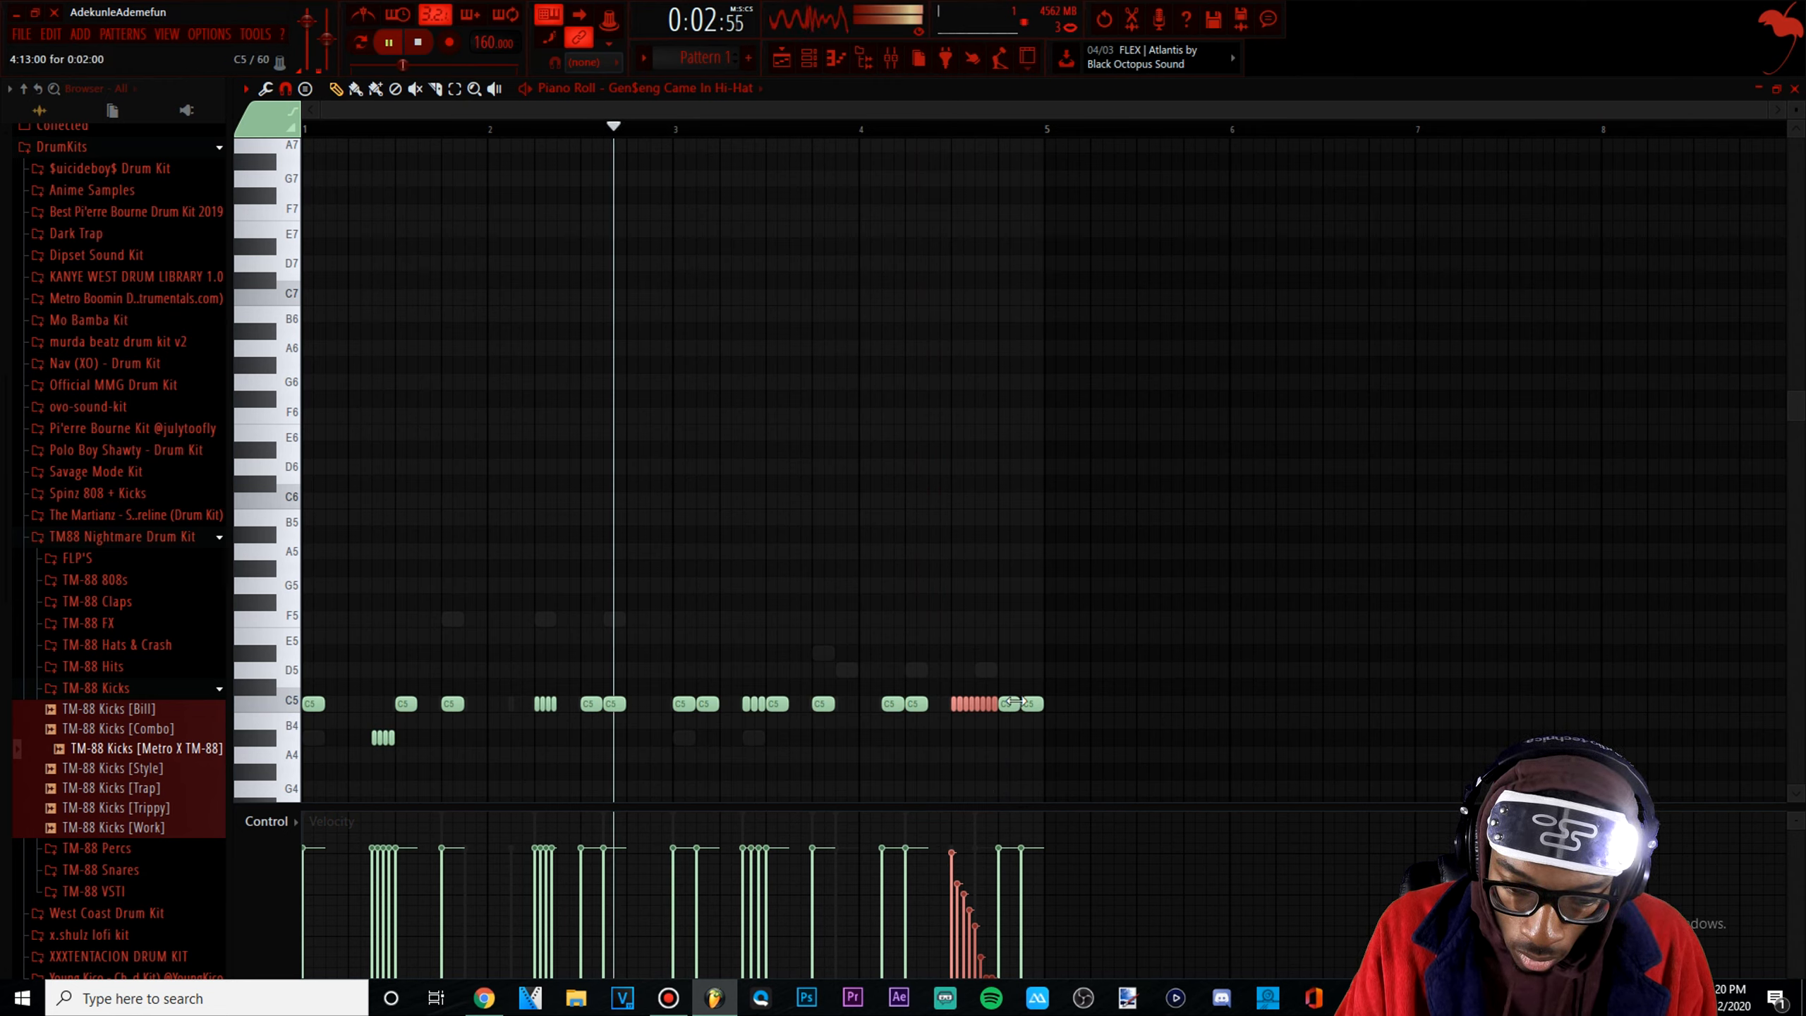
Replace the hi-hats at bar 4 steps 13 and 15 with a copy of the preceding roll, mirrored so its velocities ramp upward
{"action": "right_click", "coordinate": [1014, 703]}
{"action": "right_click", "coordinate": [1032, 704]}
{"action": "key", "text": "ctrl+b"}
{"action": "key", "text": "alt+y"}
{"action": "left_click", "coordinate": [954, 542]}
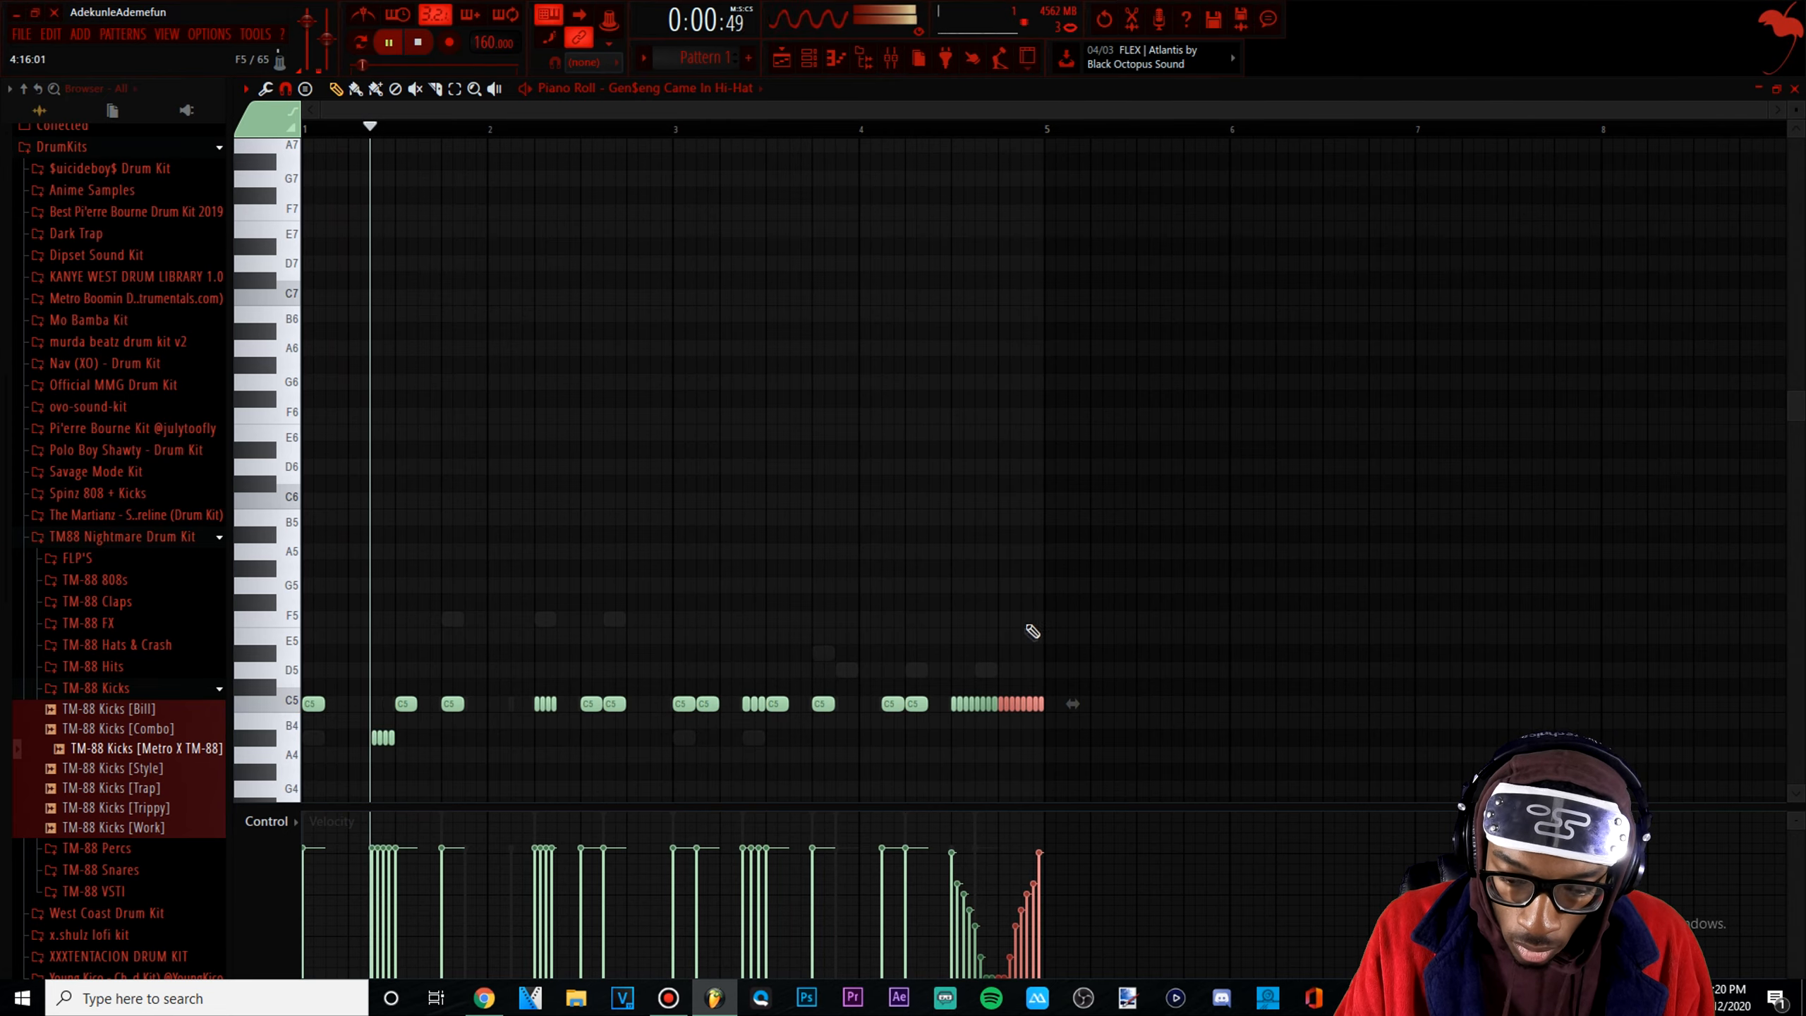
Clear the note selection and reshape the lowest hi-hat velocities in the middle of the closing roll into a smooth dip
{"action": "scroll", "coordinate": [1010, 762], "scroll_direction": "up", "scroll_amount": 8}
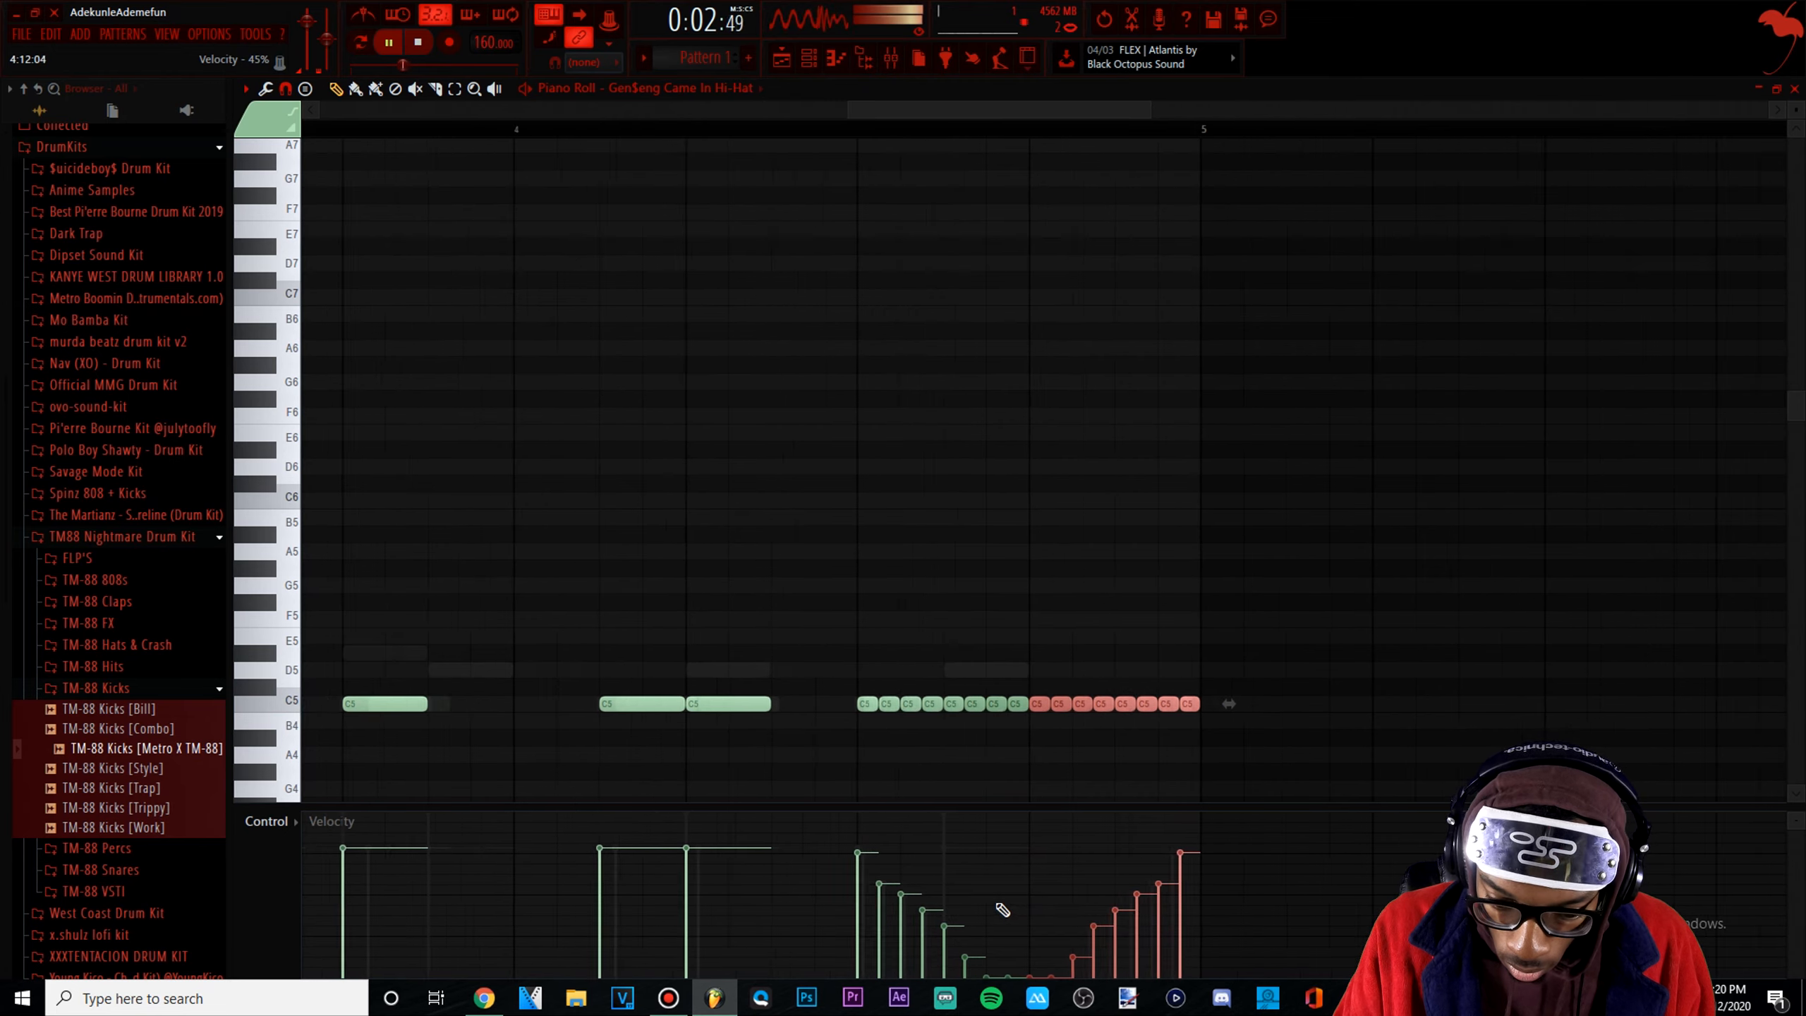
{"action": "left_click", "coordinate": [1036, 773], "text": "ctrl"}
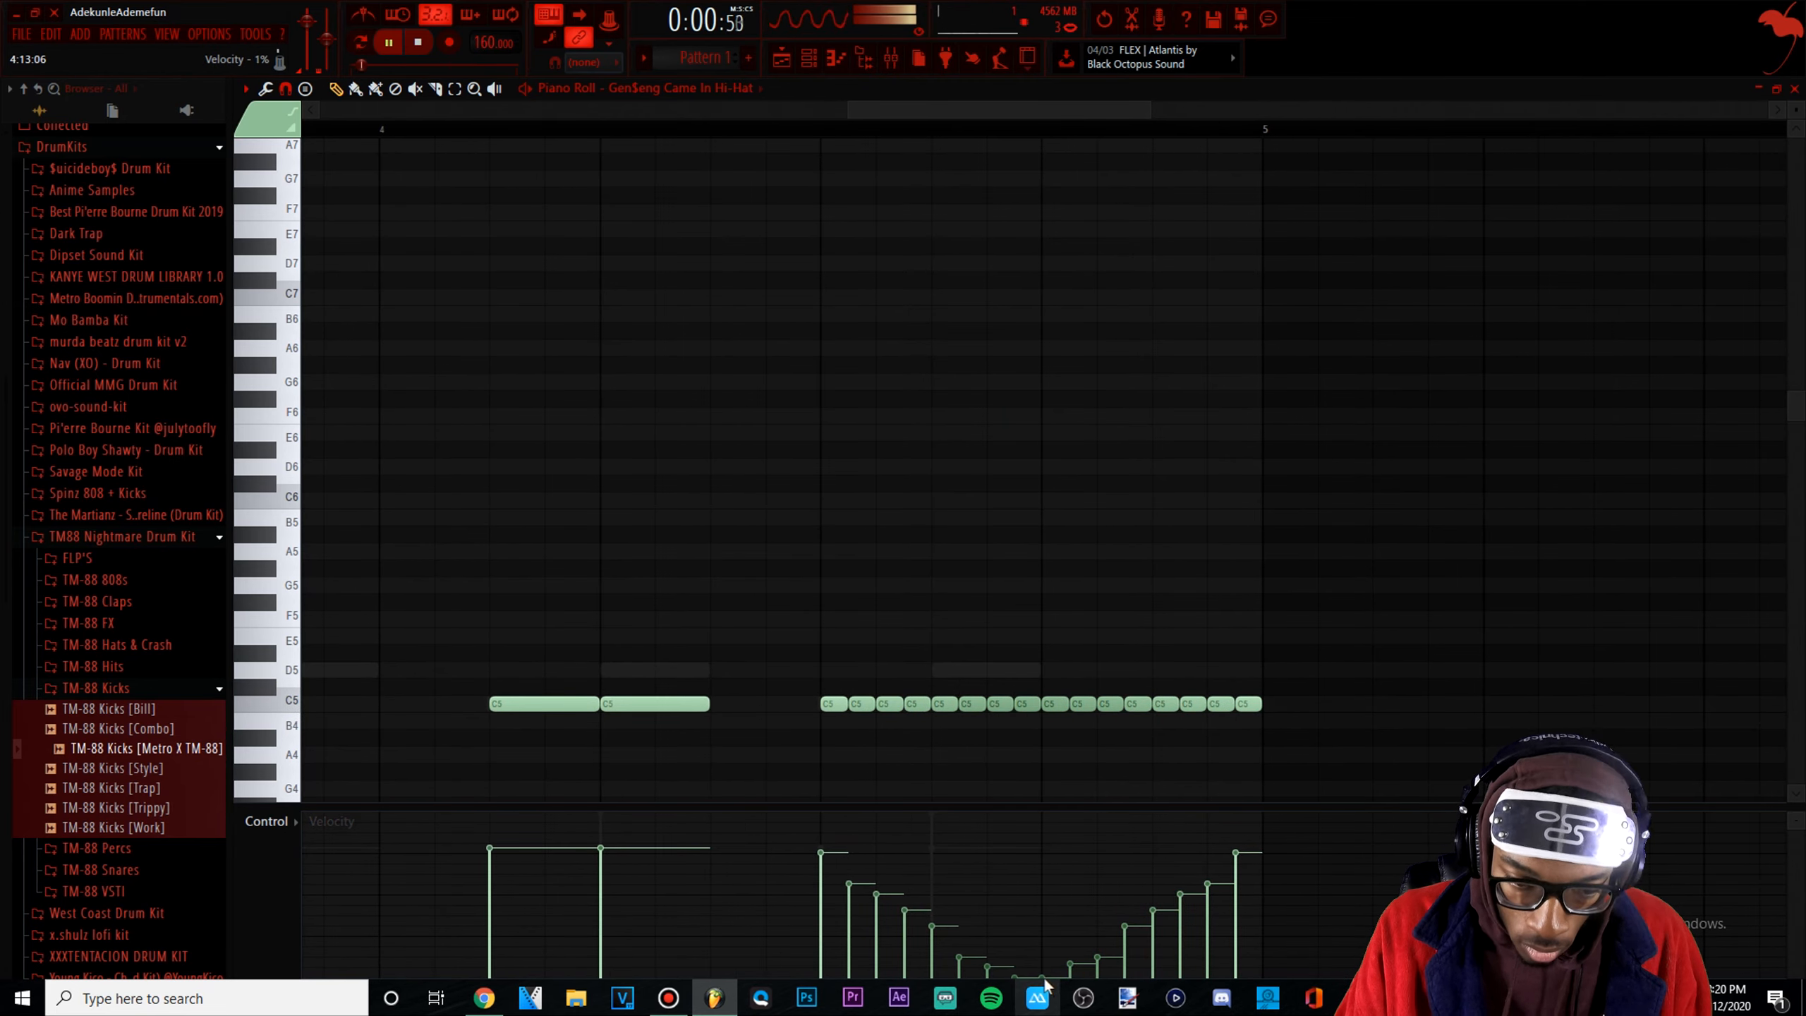
{"action": "scroll", "coordinate": [809, 772], "scroll_direction": "down", "scroll_amount": 8}
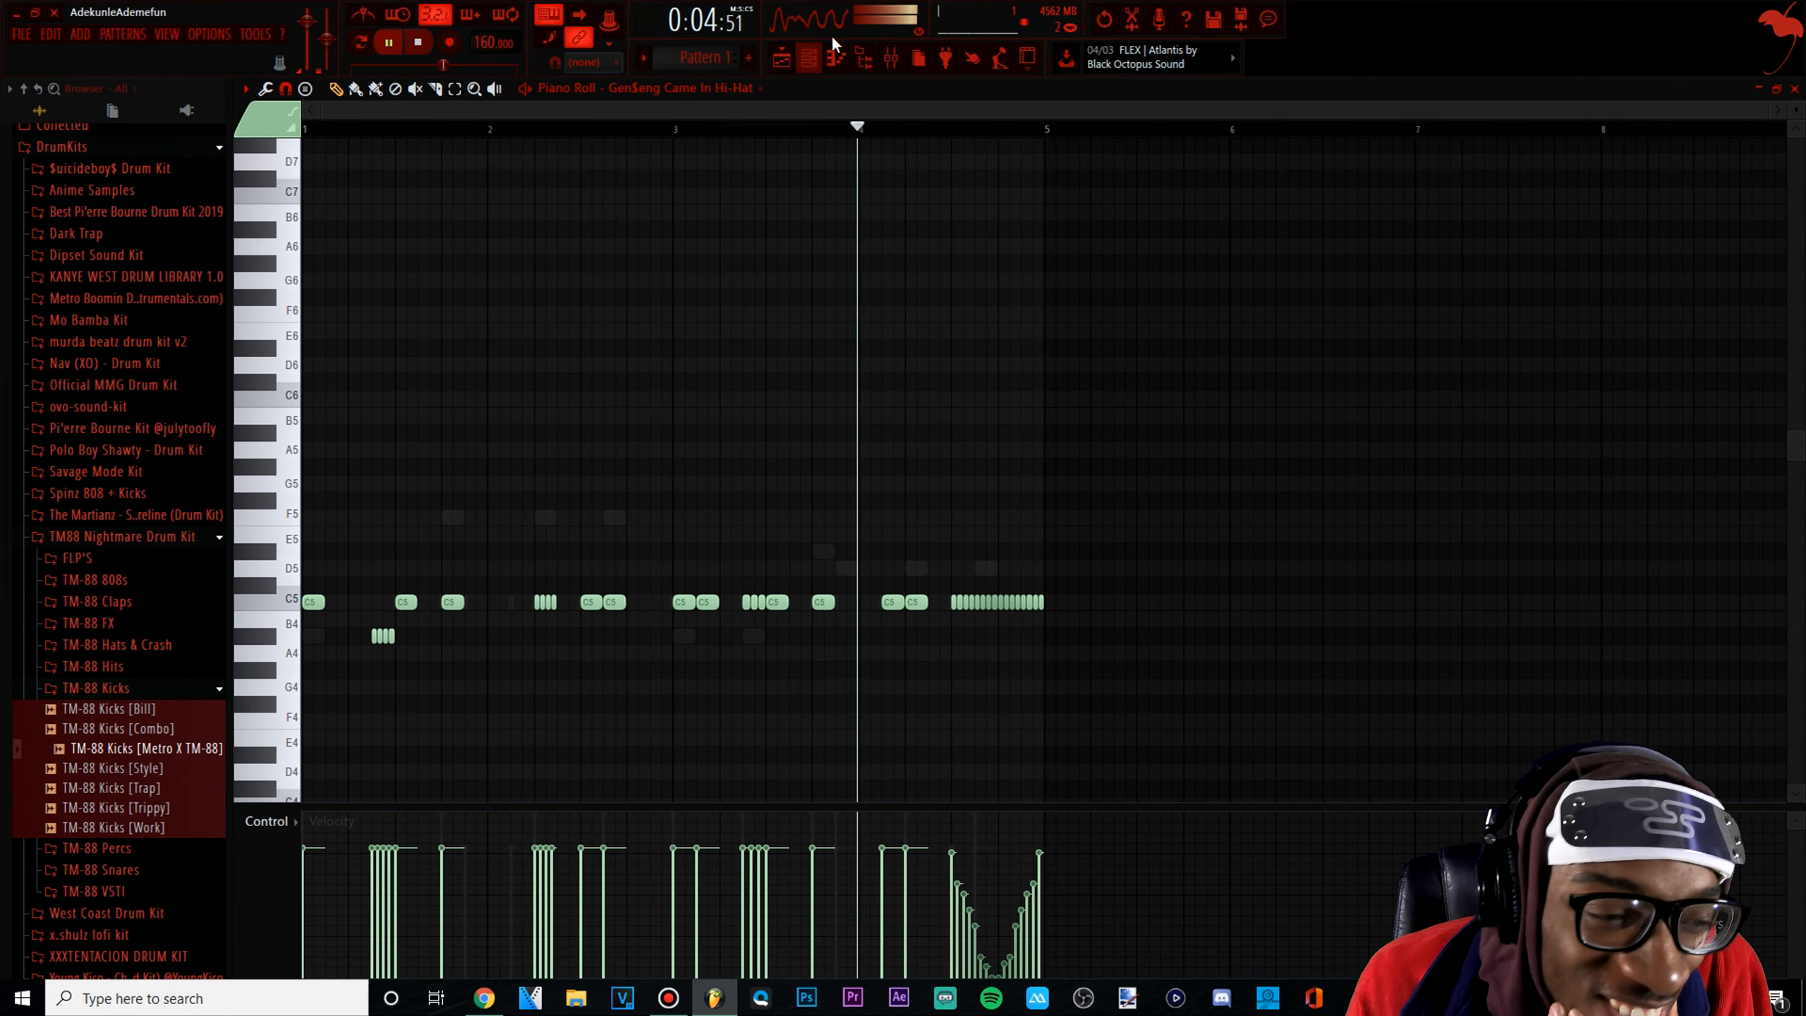
Replace the Fruity Limiter in slot 10 of the Master track with Fruity soft clipper and audition the pattern
{"action": "left_click", "coordinate": [821, 62]}
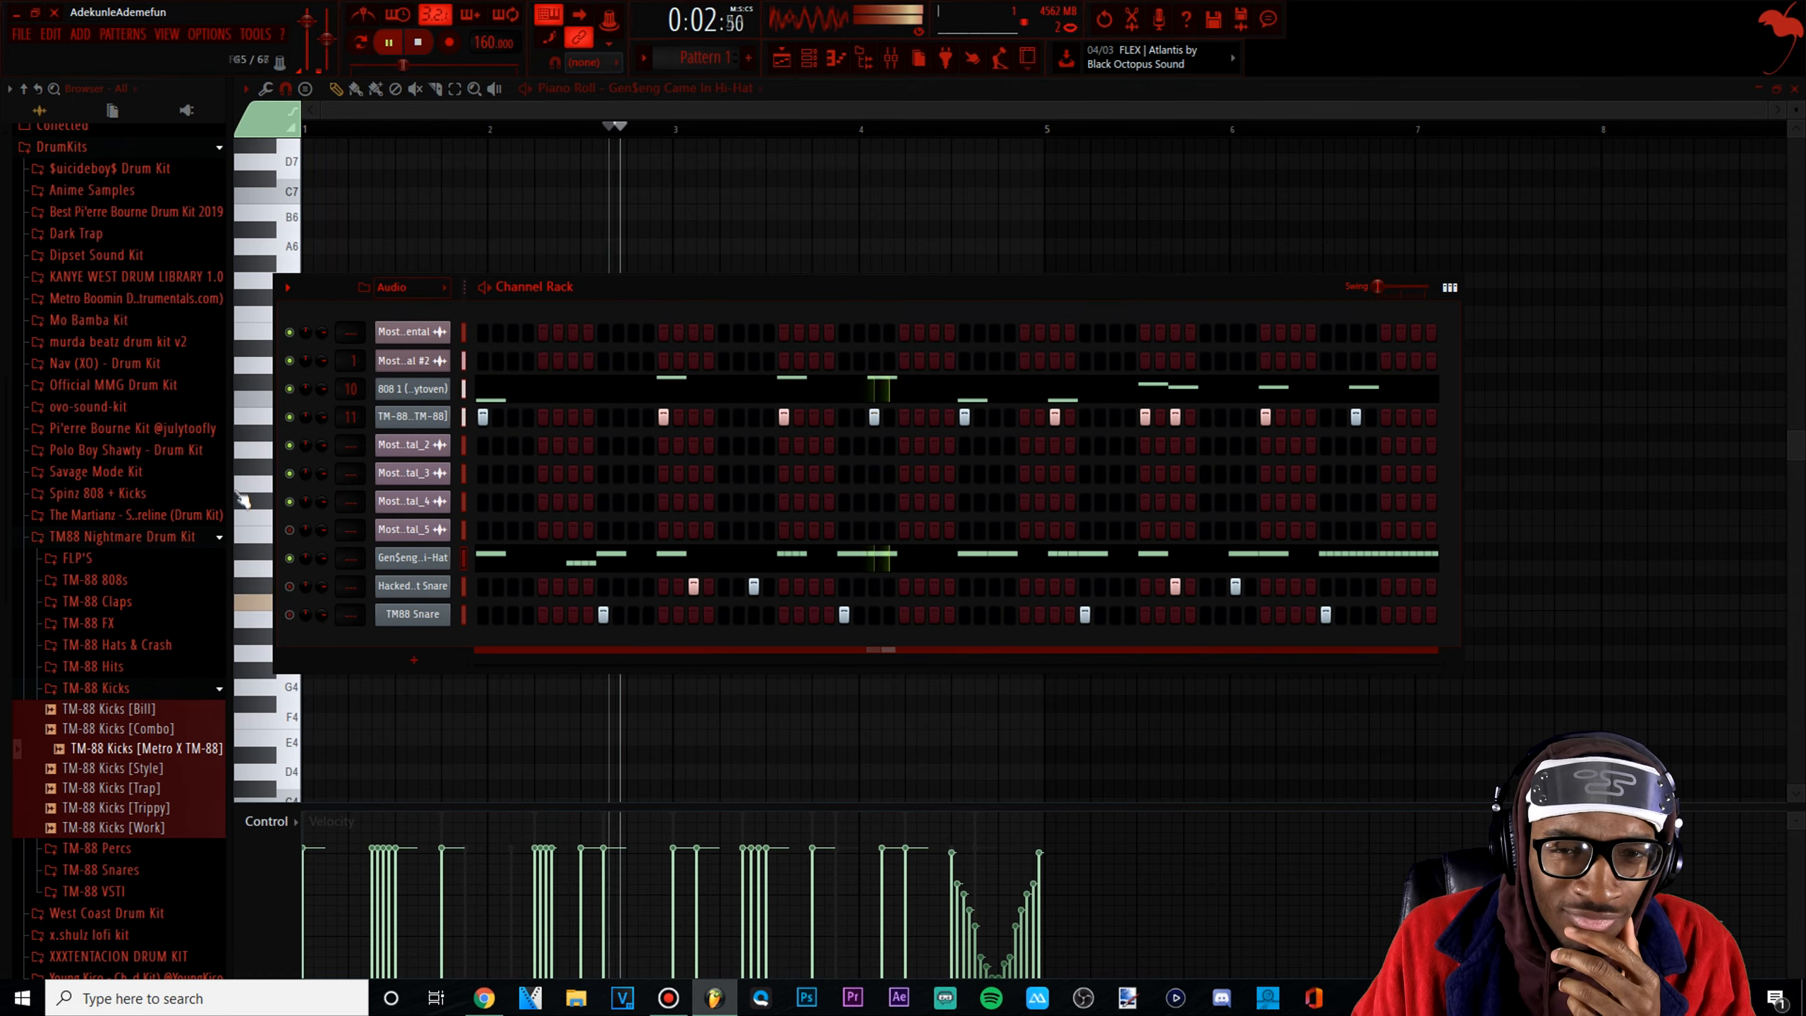
{"action": "left_click", "coordinate": [891, 60]}
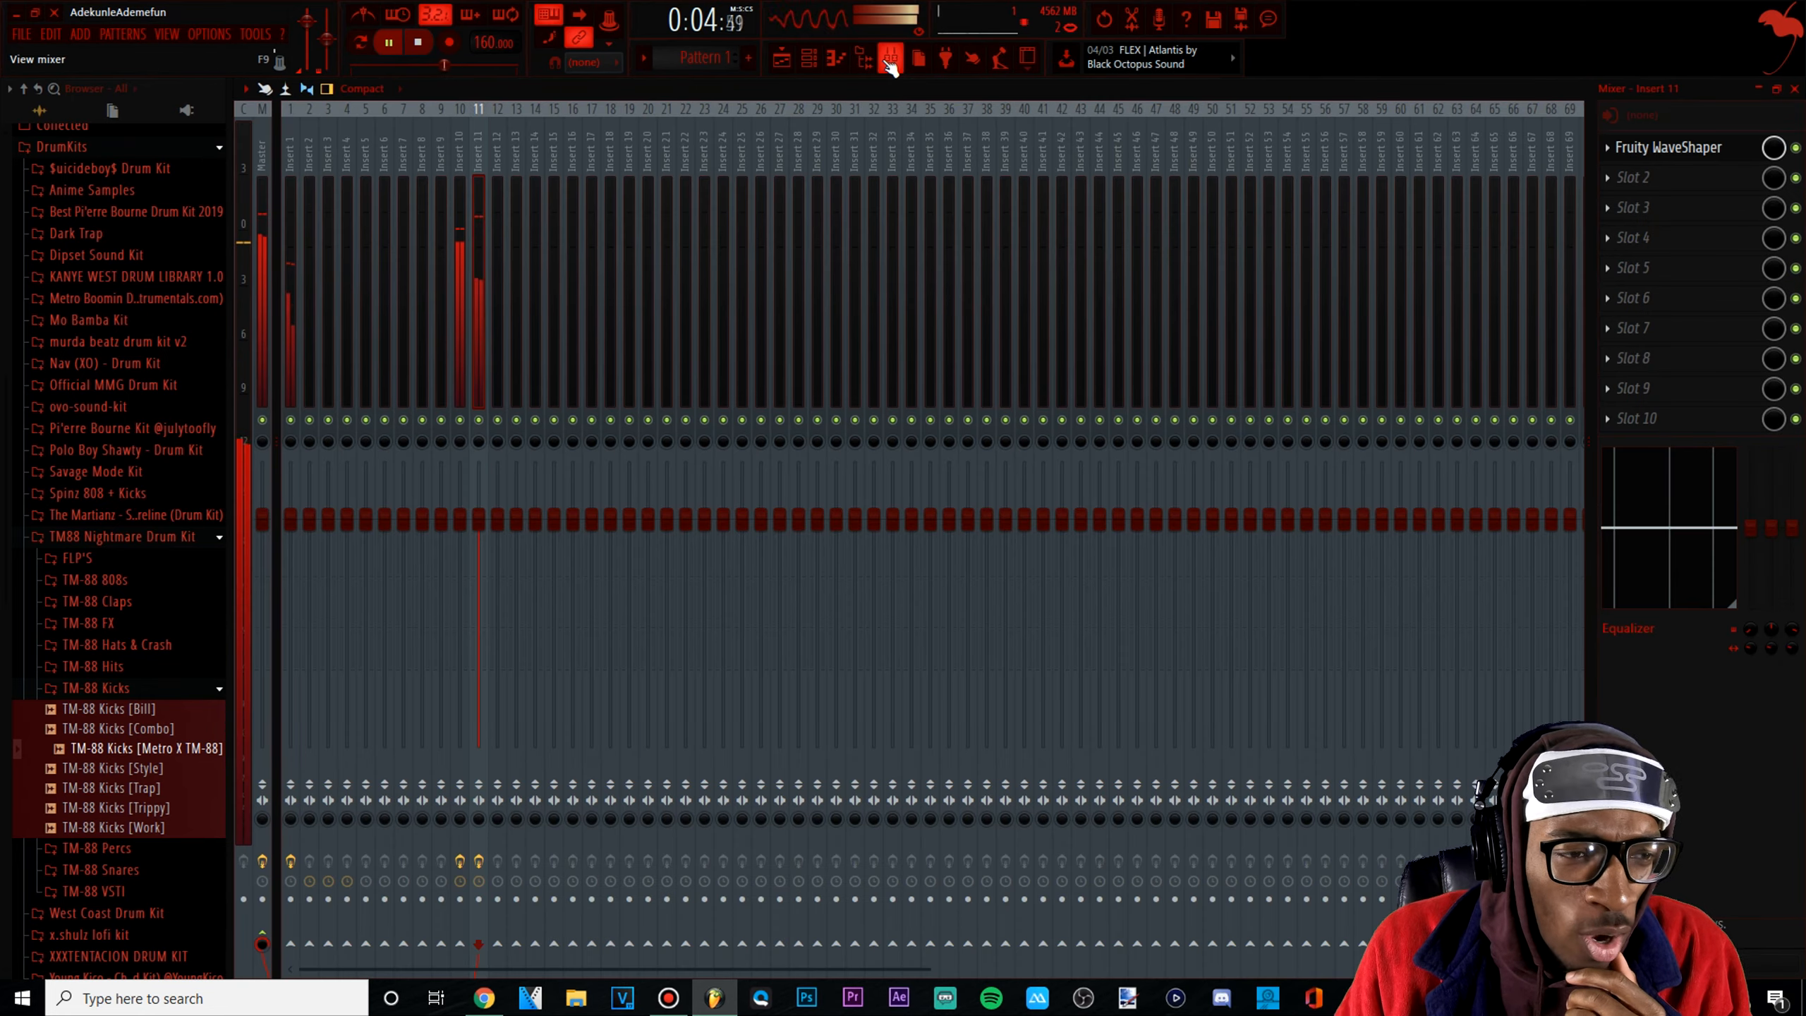
{"action": "left_click", "coordinate": [264, 194]}
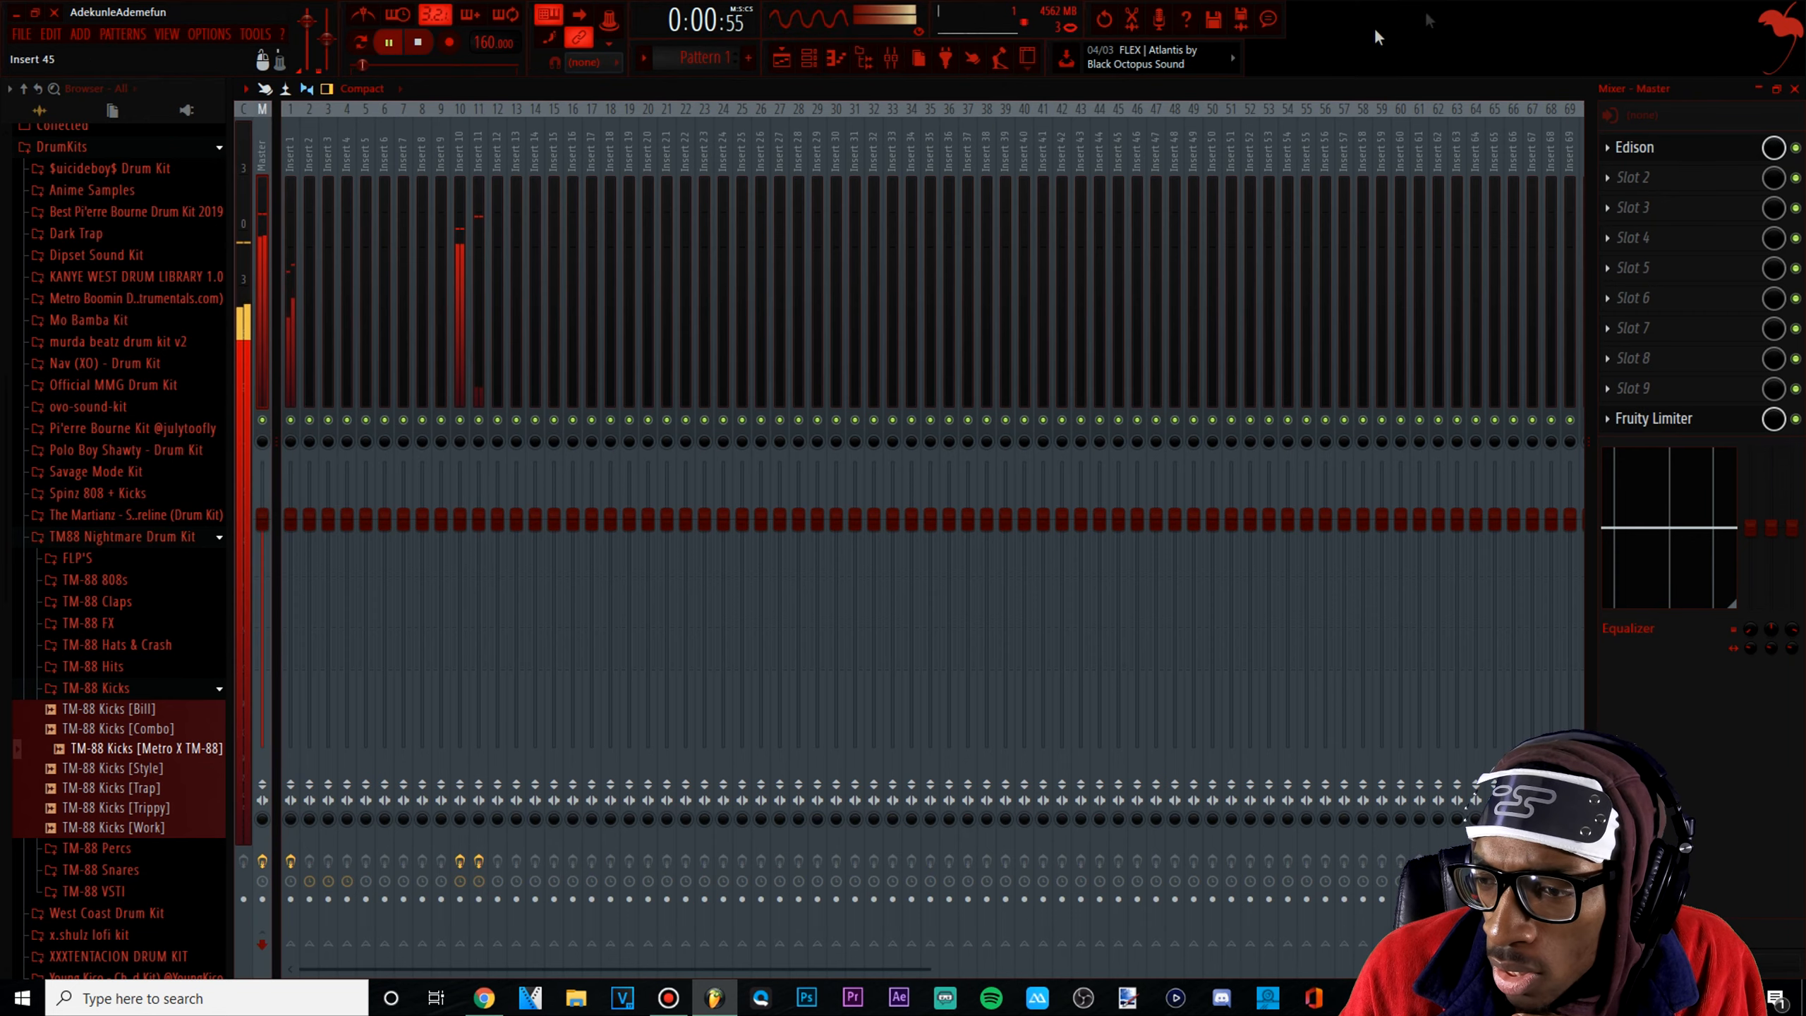
{"action": "left_click", "coordinate": [1602, 427]}
{"action": "mouse_move", "coordinate": [1635, 444]}
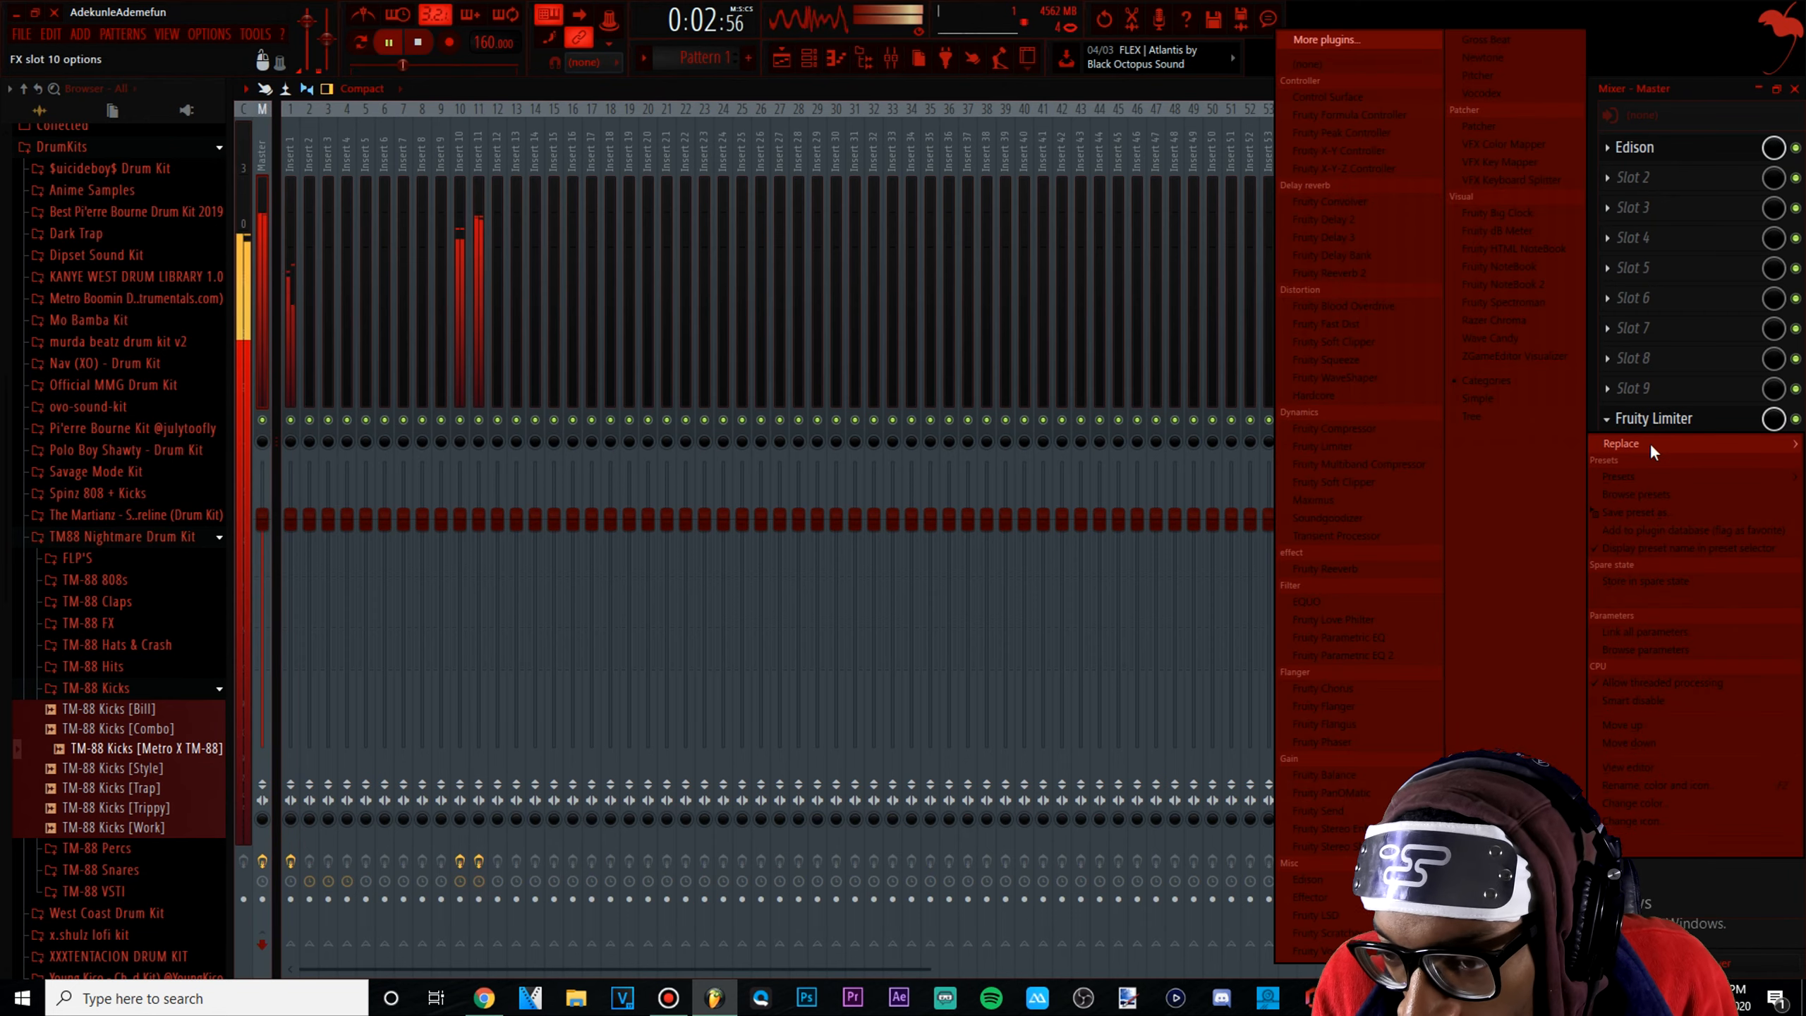
{"action": "left_click", "coordinate": [1337, 343]}
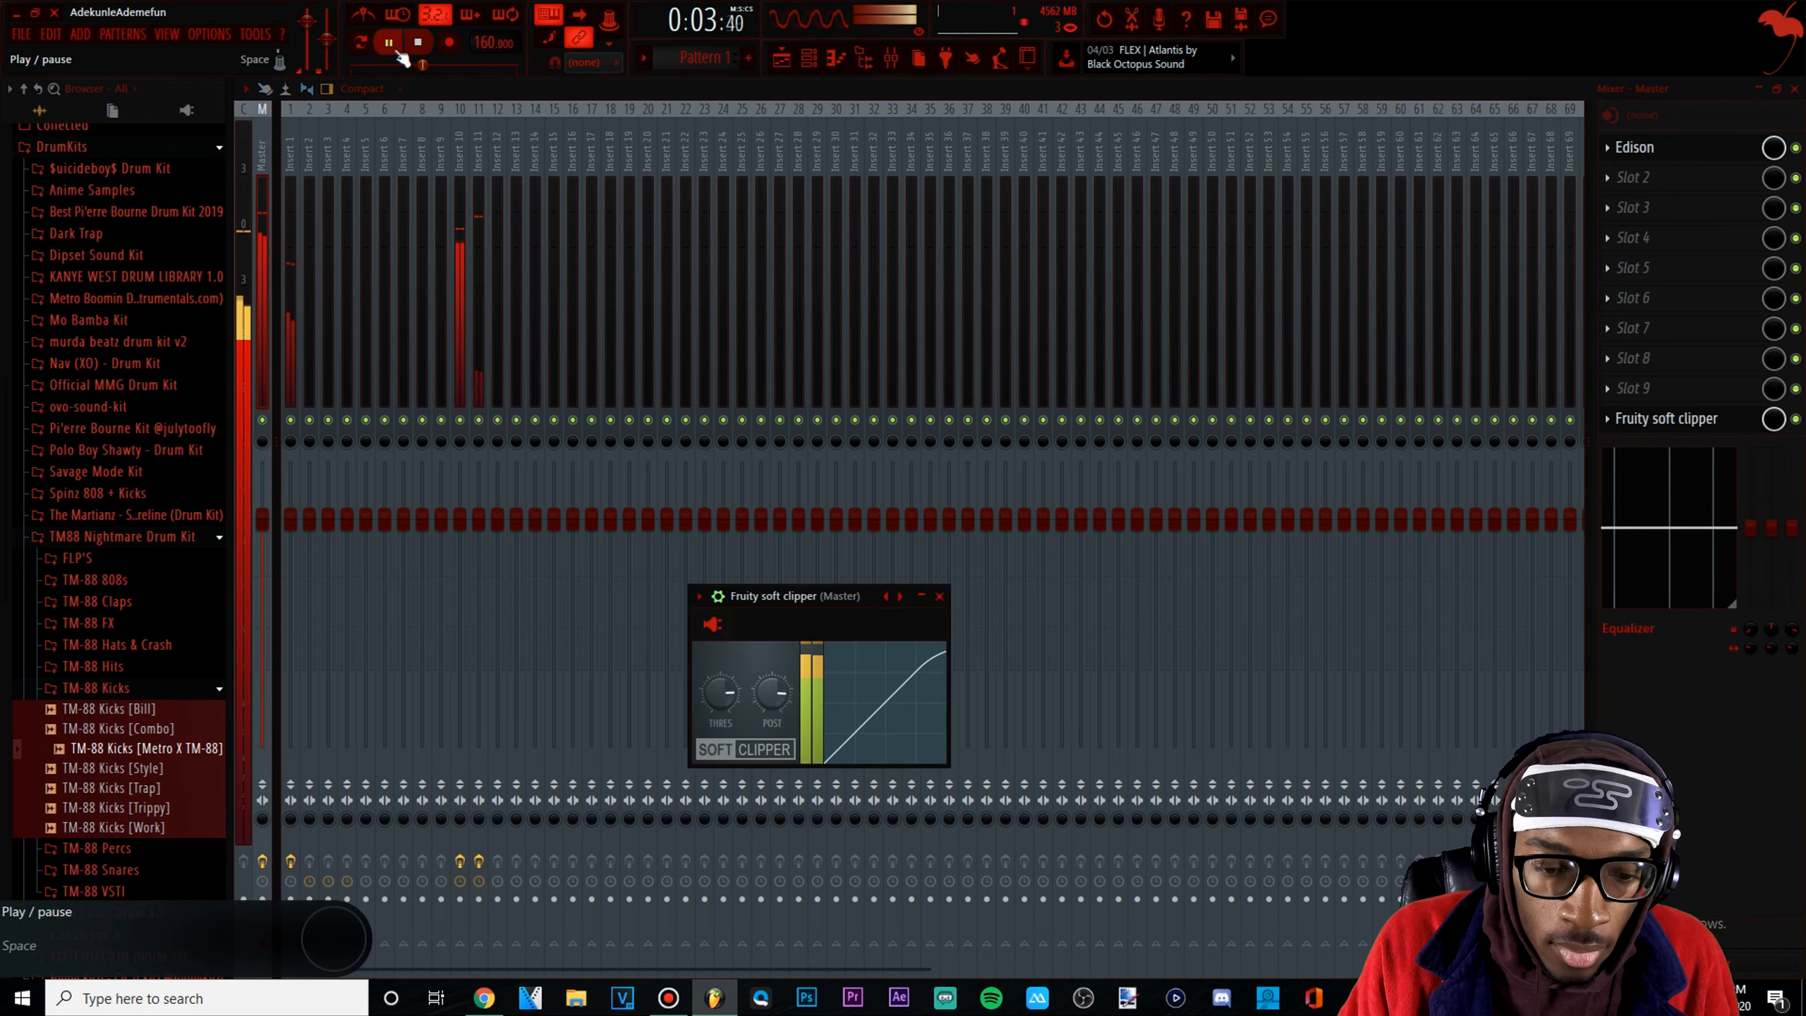
{"action": "key", "text": "space"}
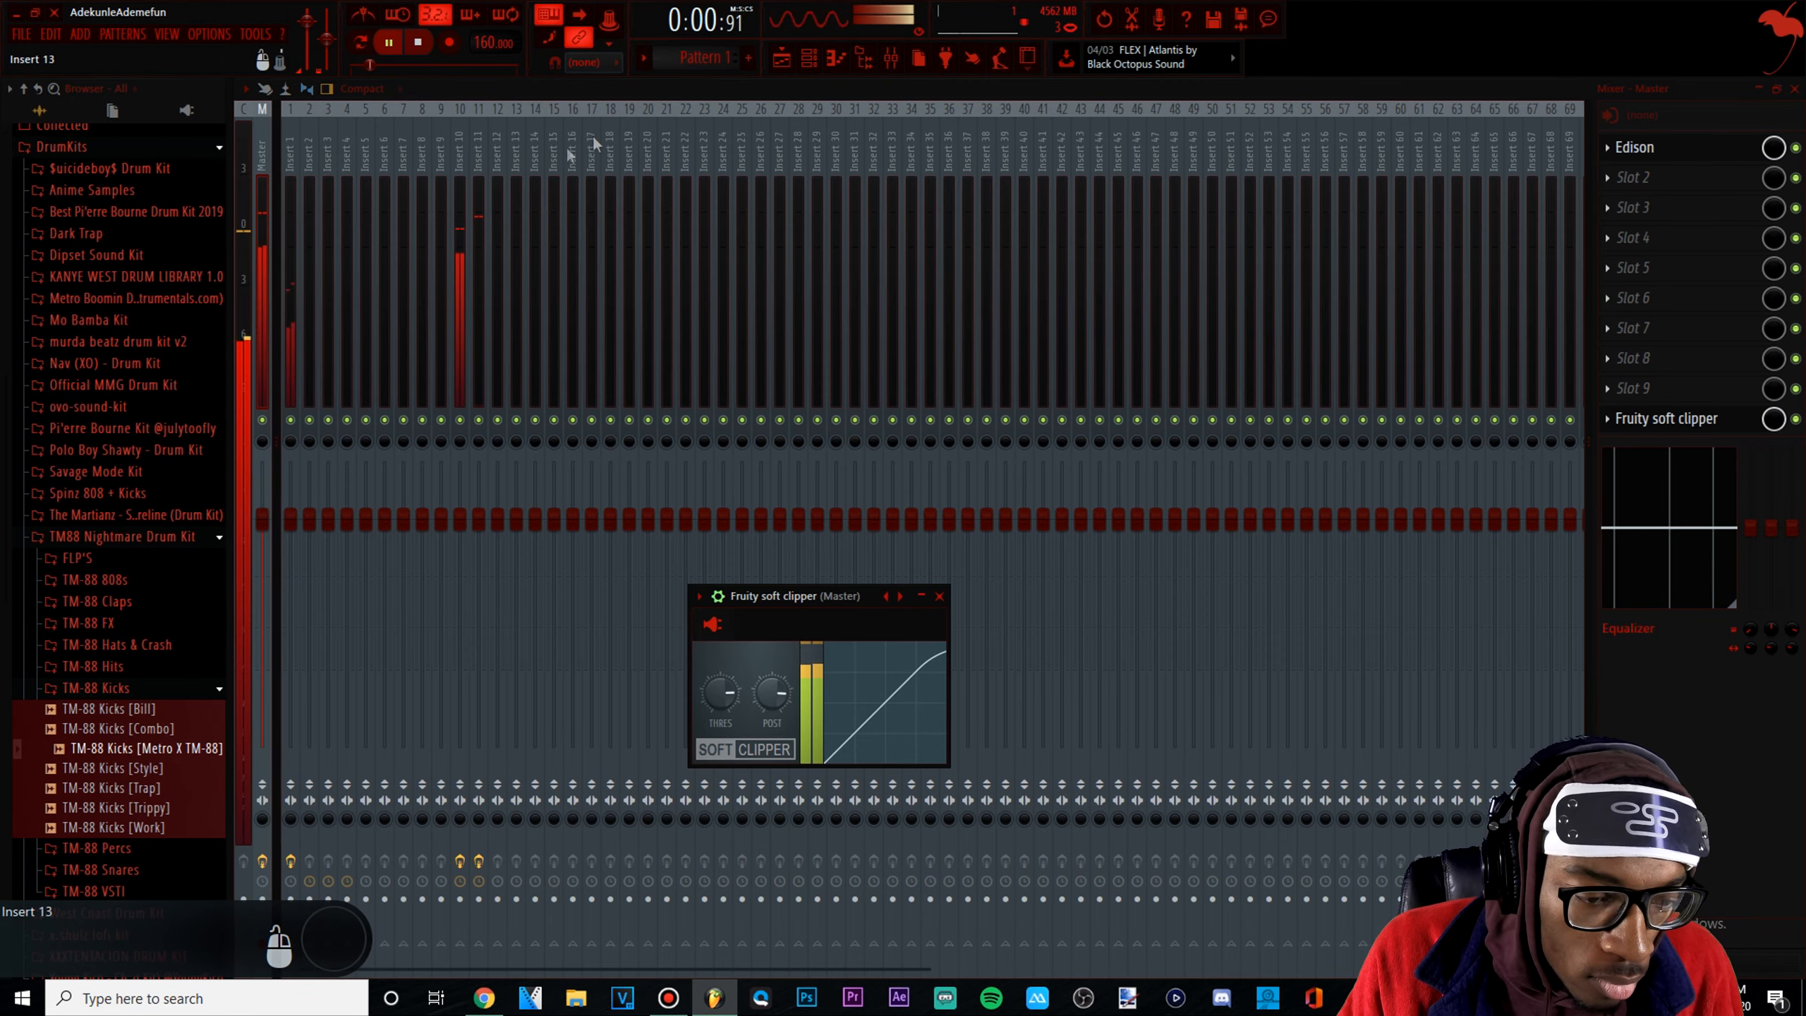
Browse the TM-88 and Dark Trap claps and add Clp (Pyrex) as a new channel in the Channel Rack
{"action": "key", "text": "F6"}
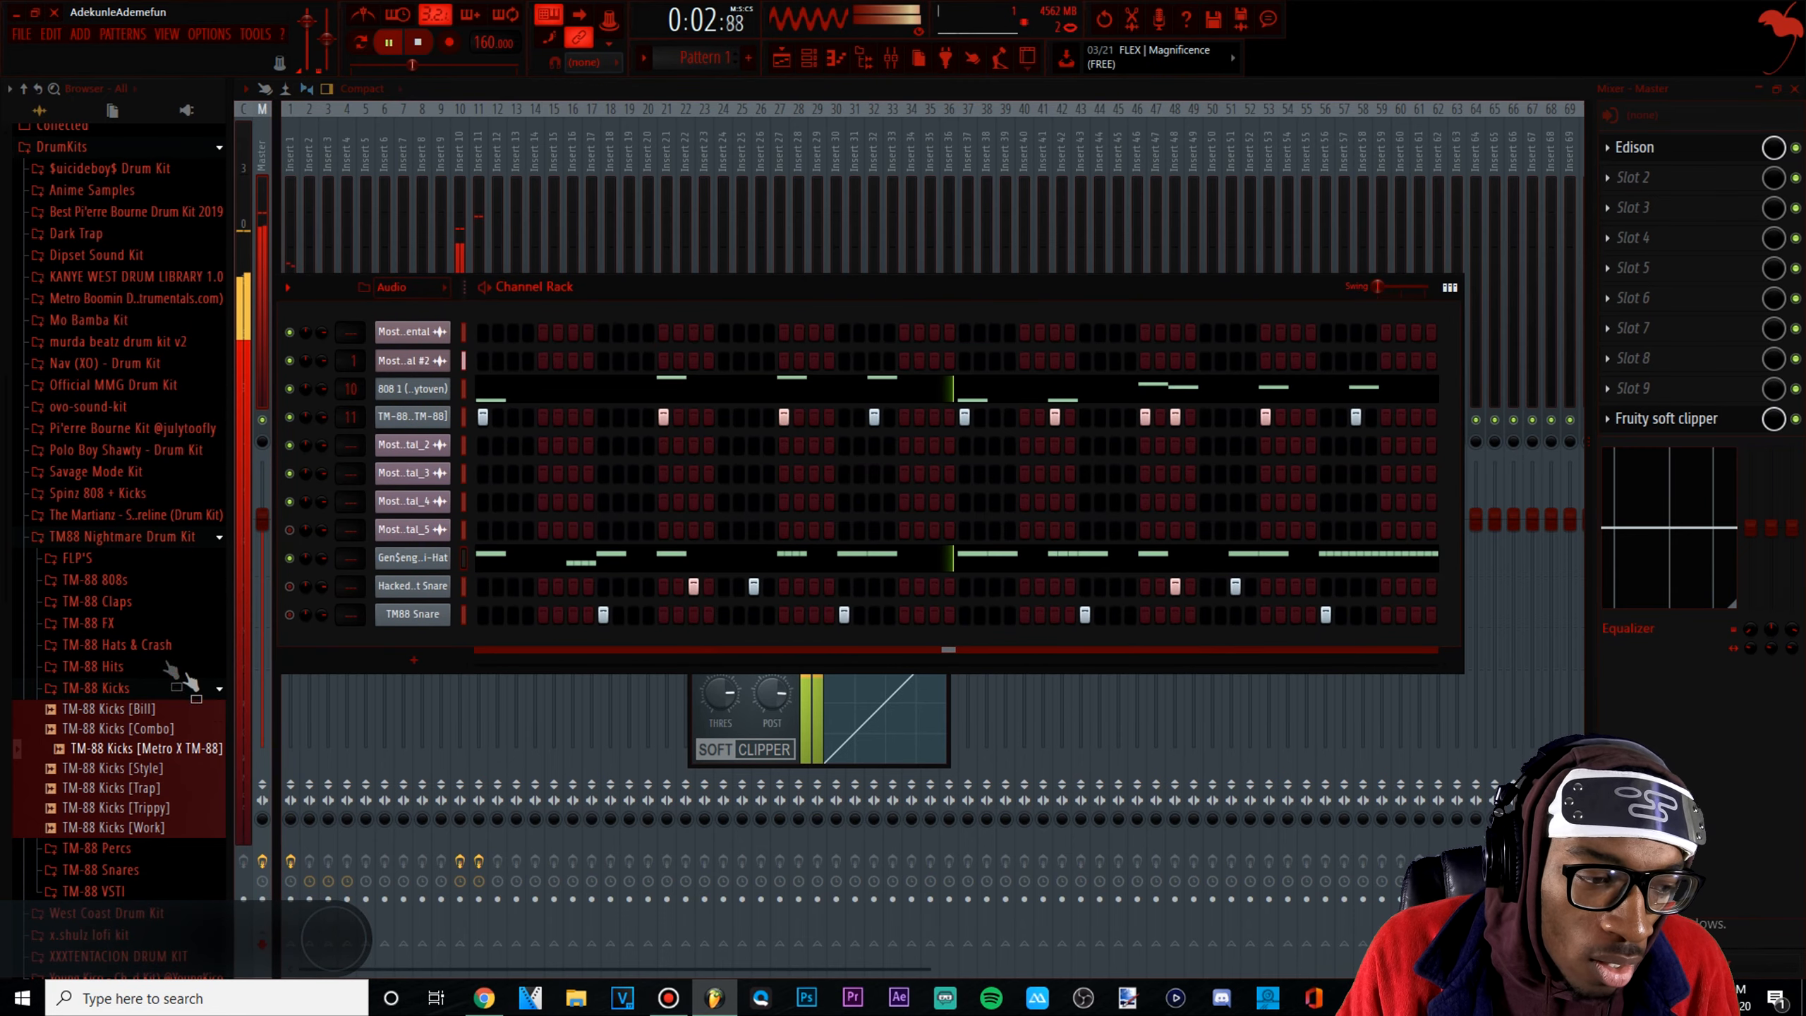
{"action": "left_click", "coordinate": [131, 601]}
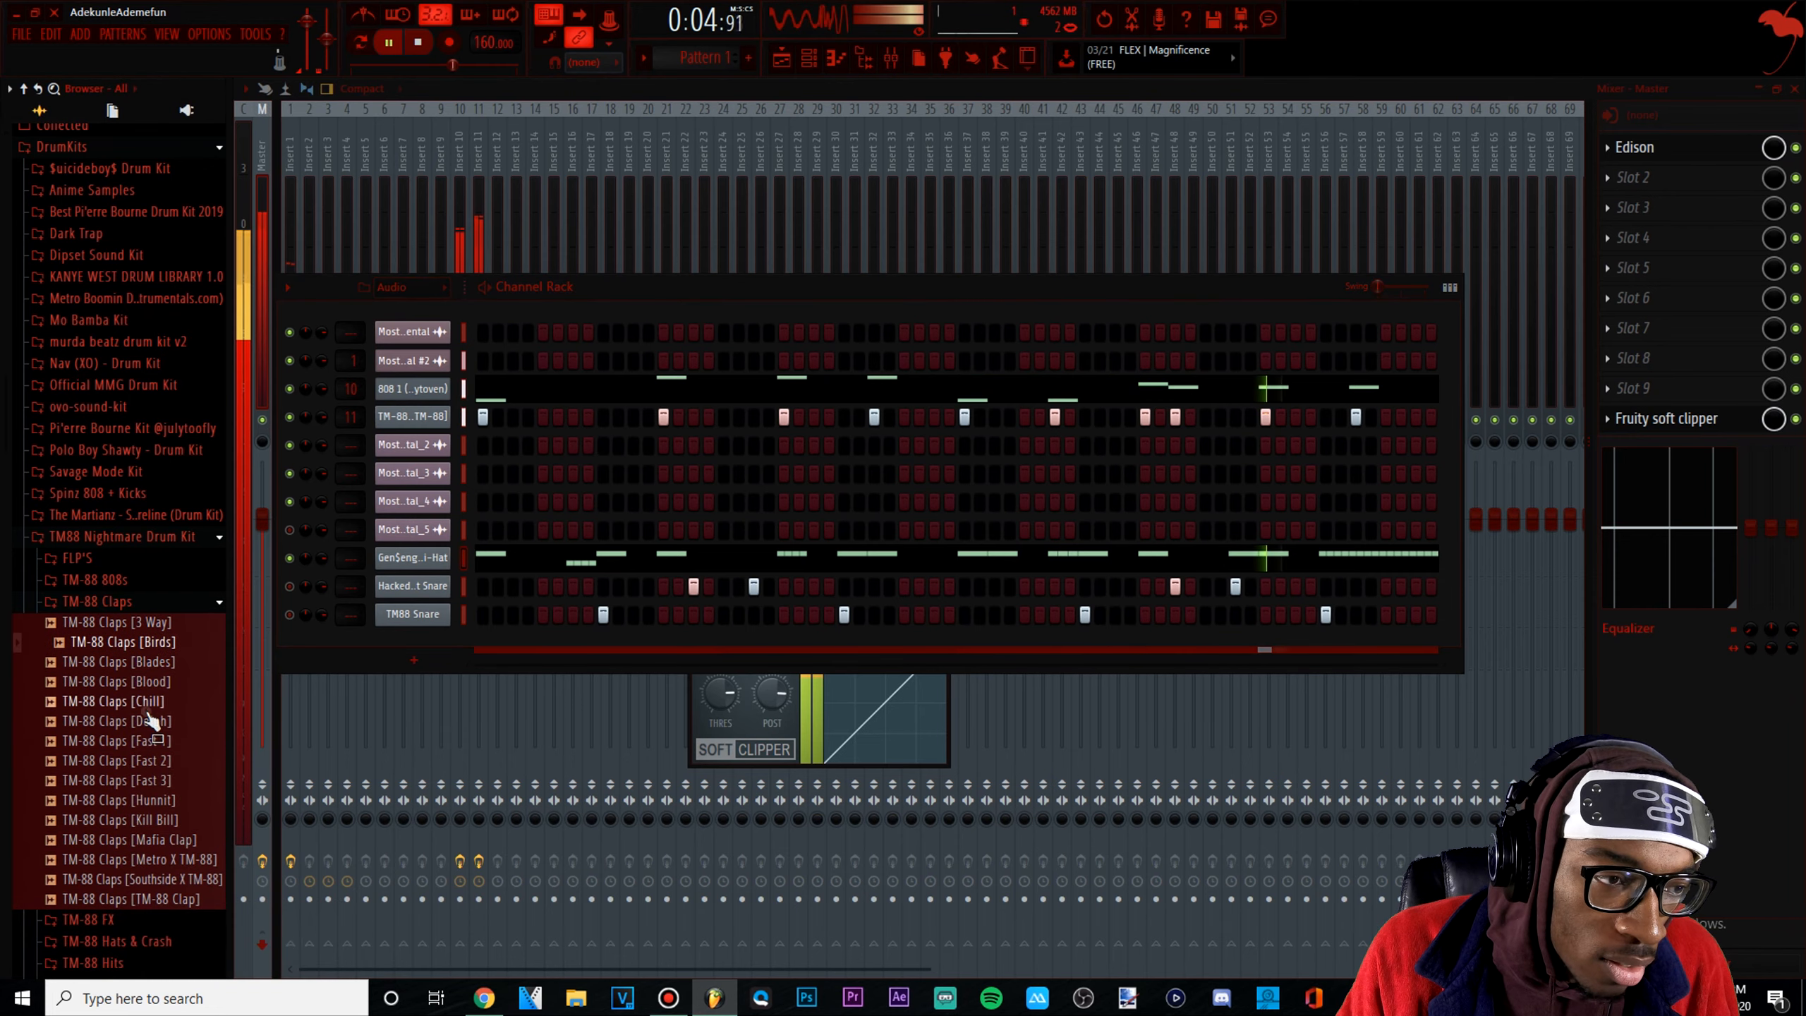
{"action": "scroll", "coordinate": [139, 444], "scroll_direction": "up", "scroll_amount": 4}
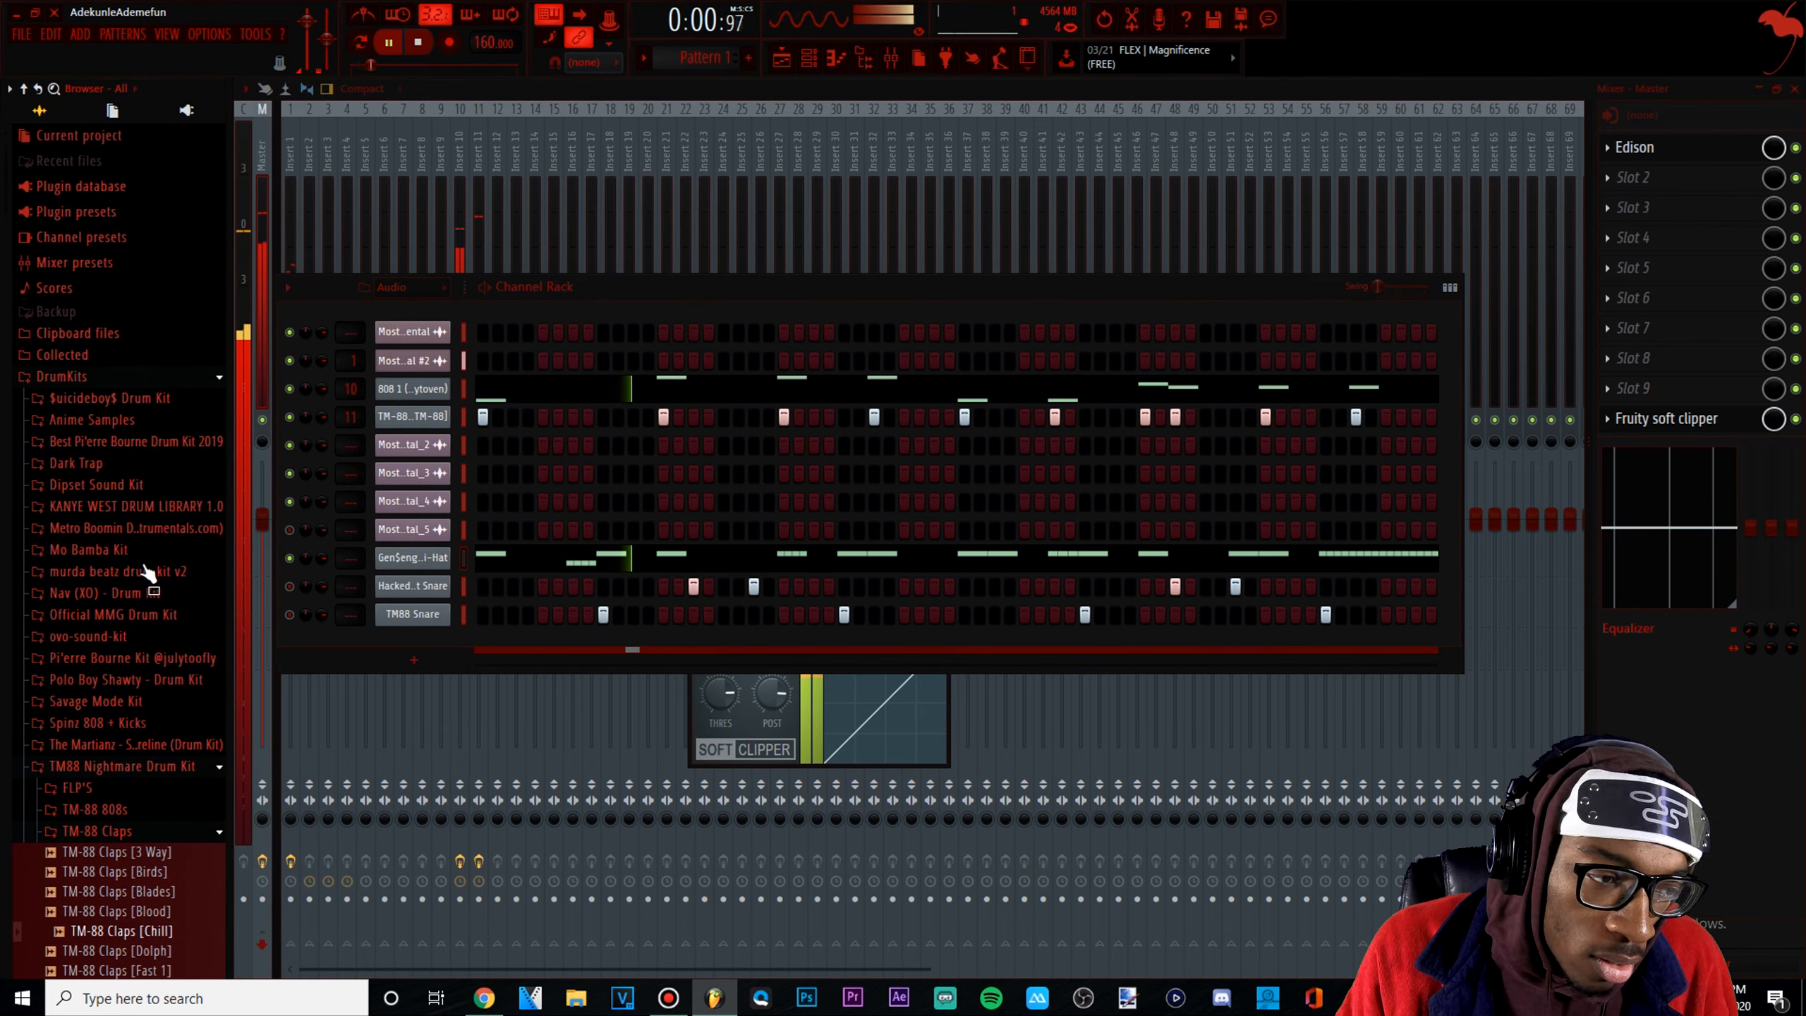
{"action": "left_click", "coordinate": [99, 470]}
{"action": "left_click", "coordinate": [77, 506]}
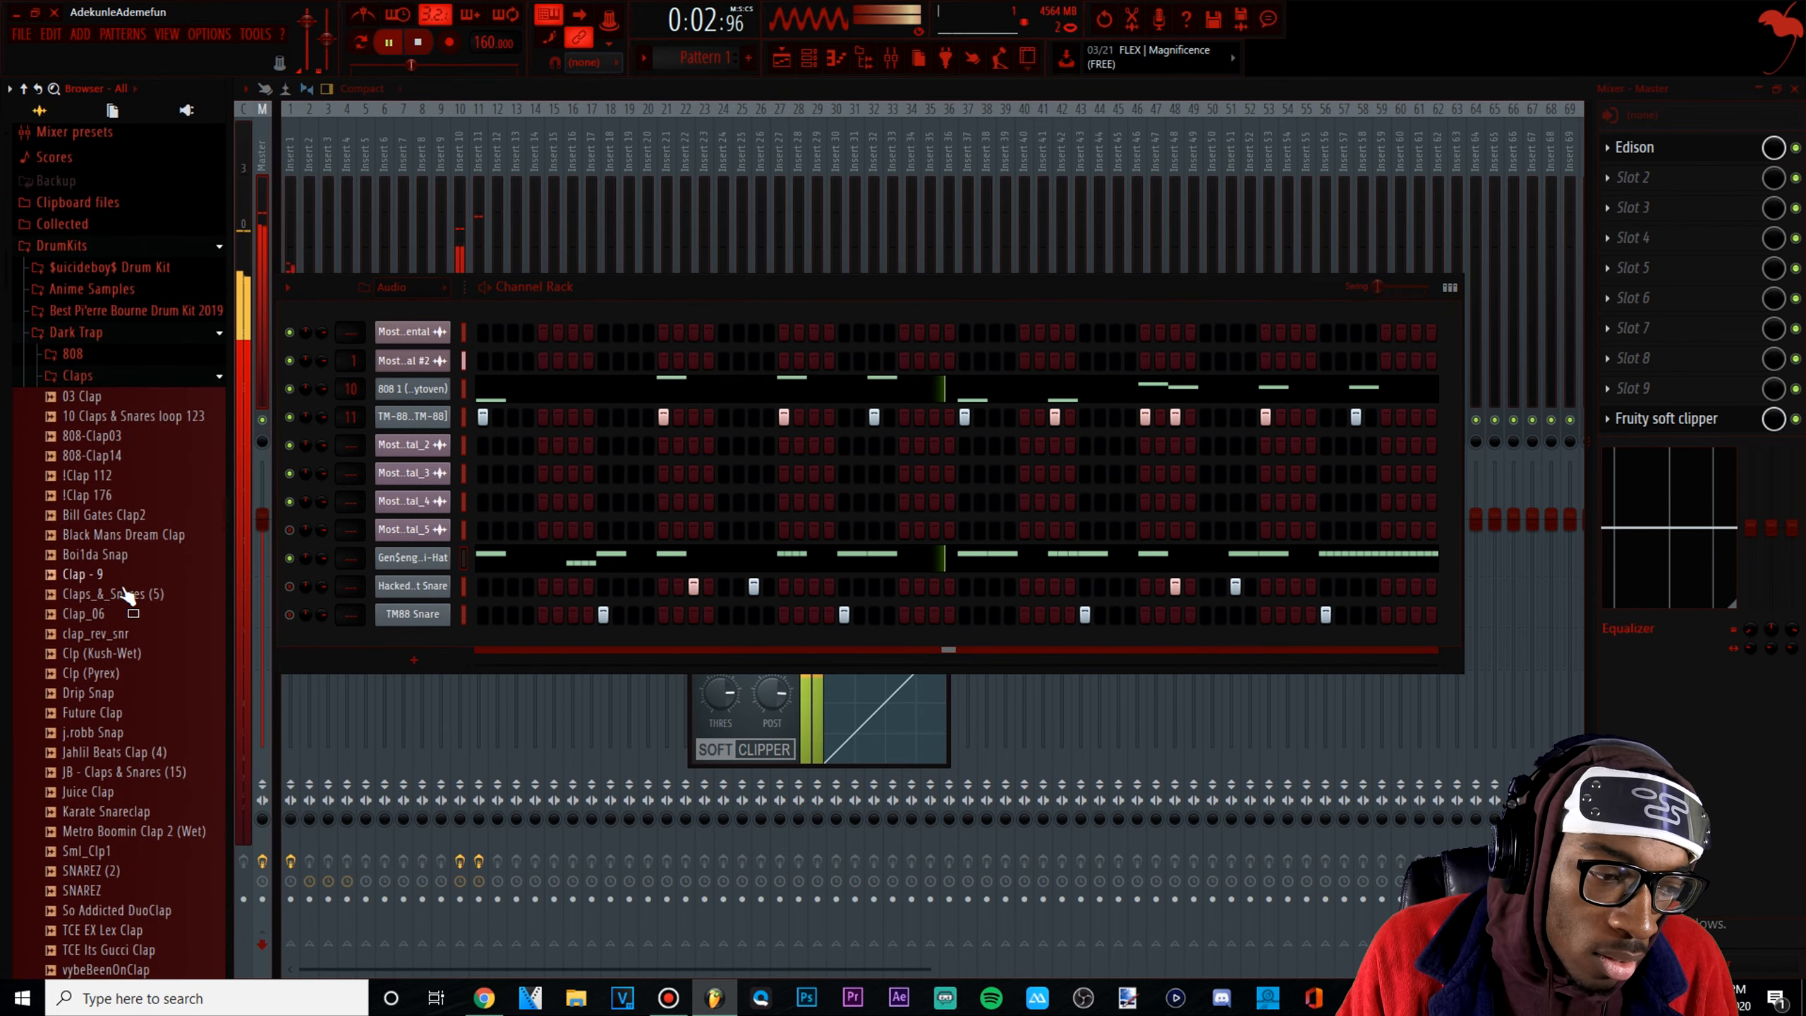
{"action": "left_click", "coordinate": [100, 672]}
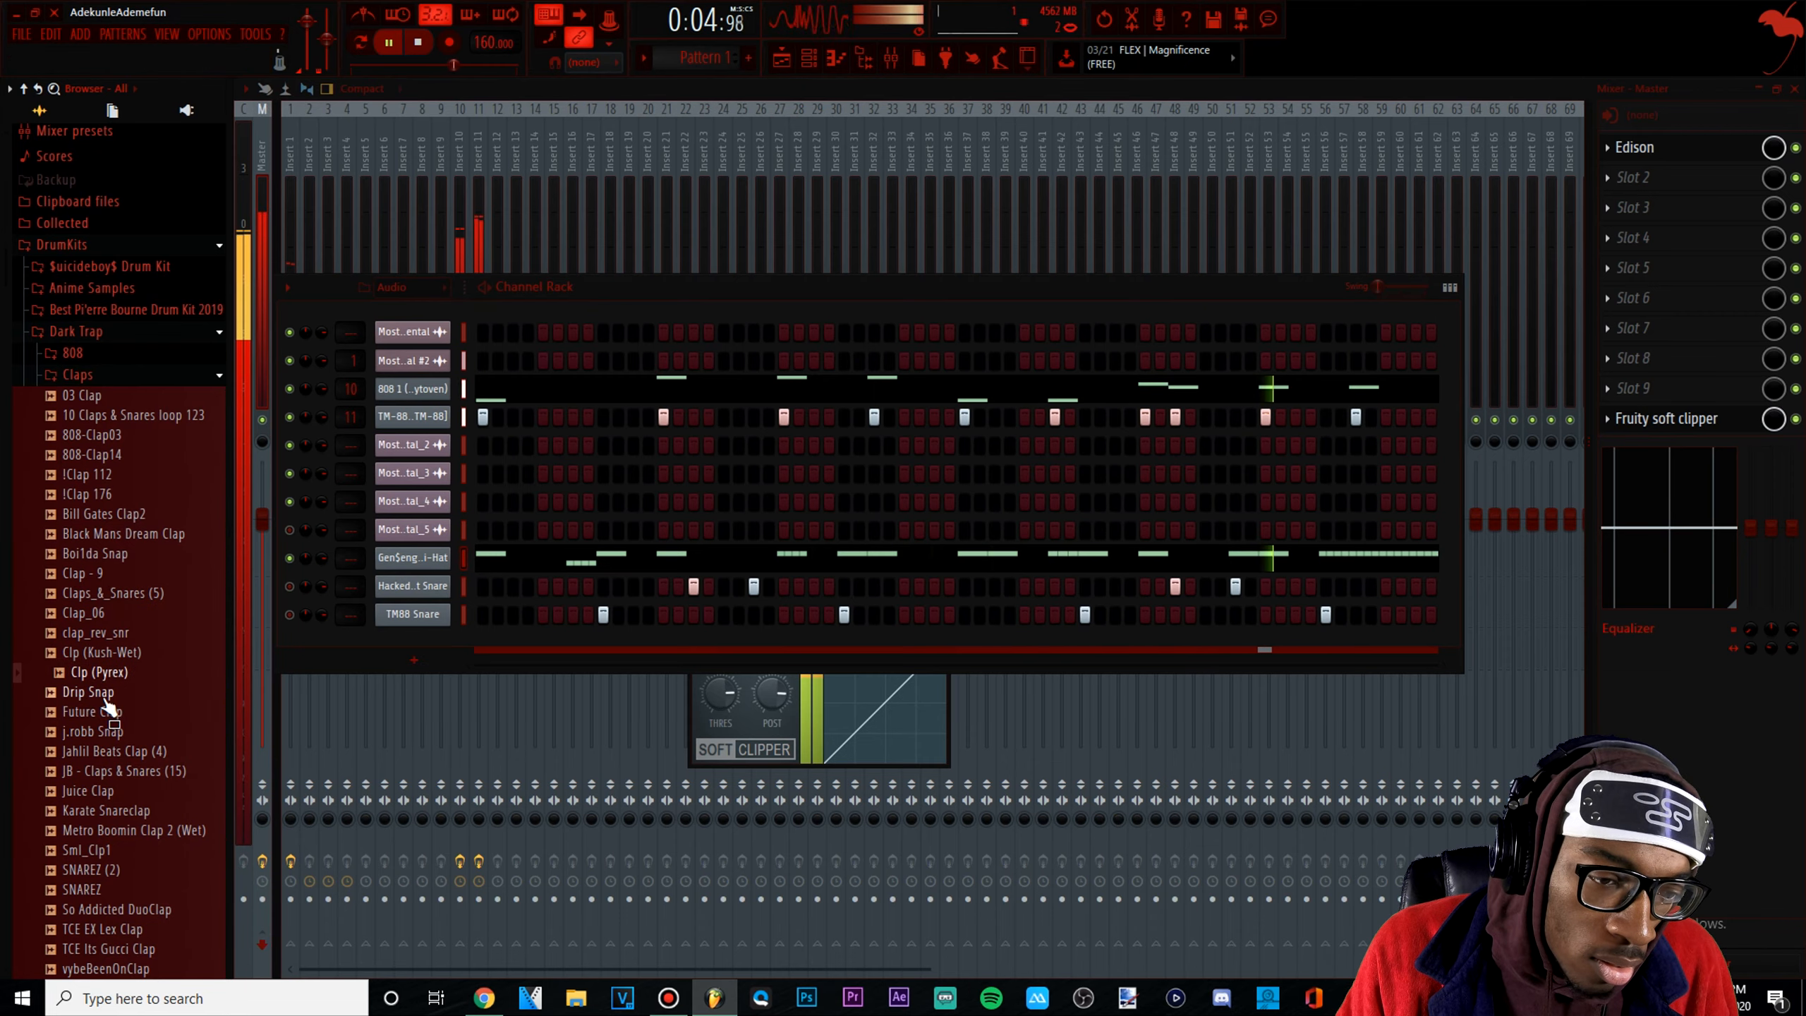
{"action": "left_click_drag", "start_coordinate": [100, 673], "coordinate": [560, 629]}
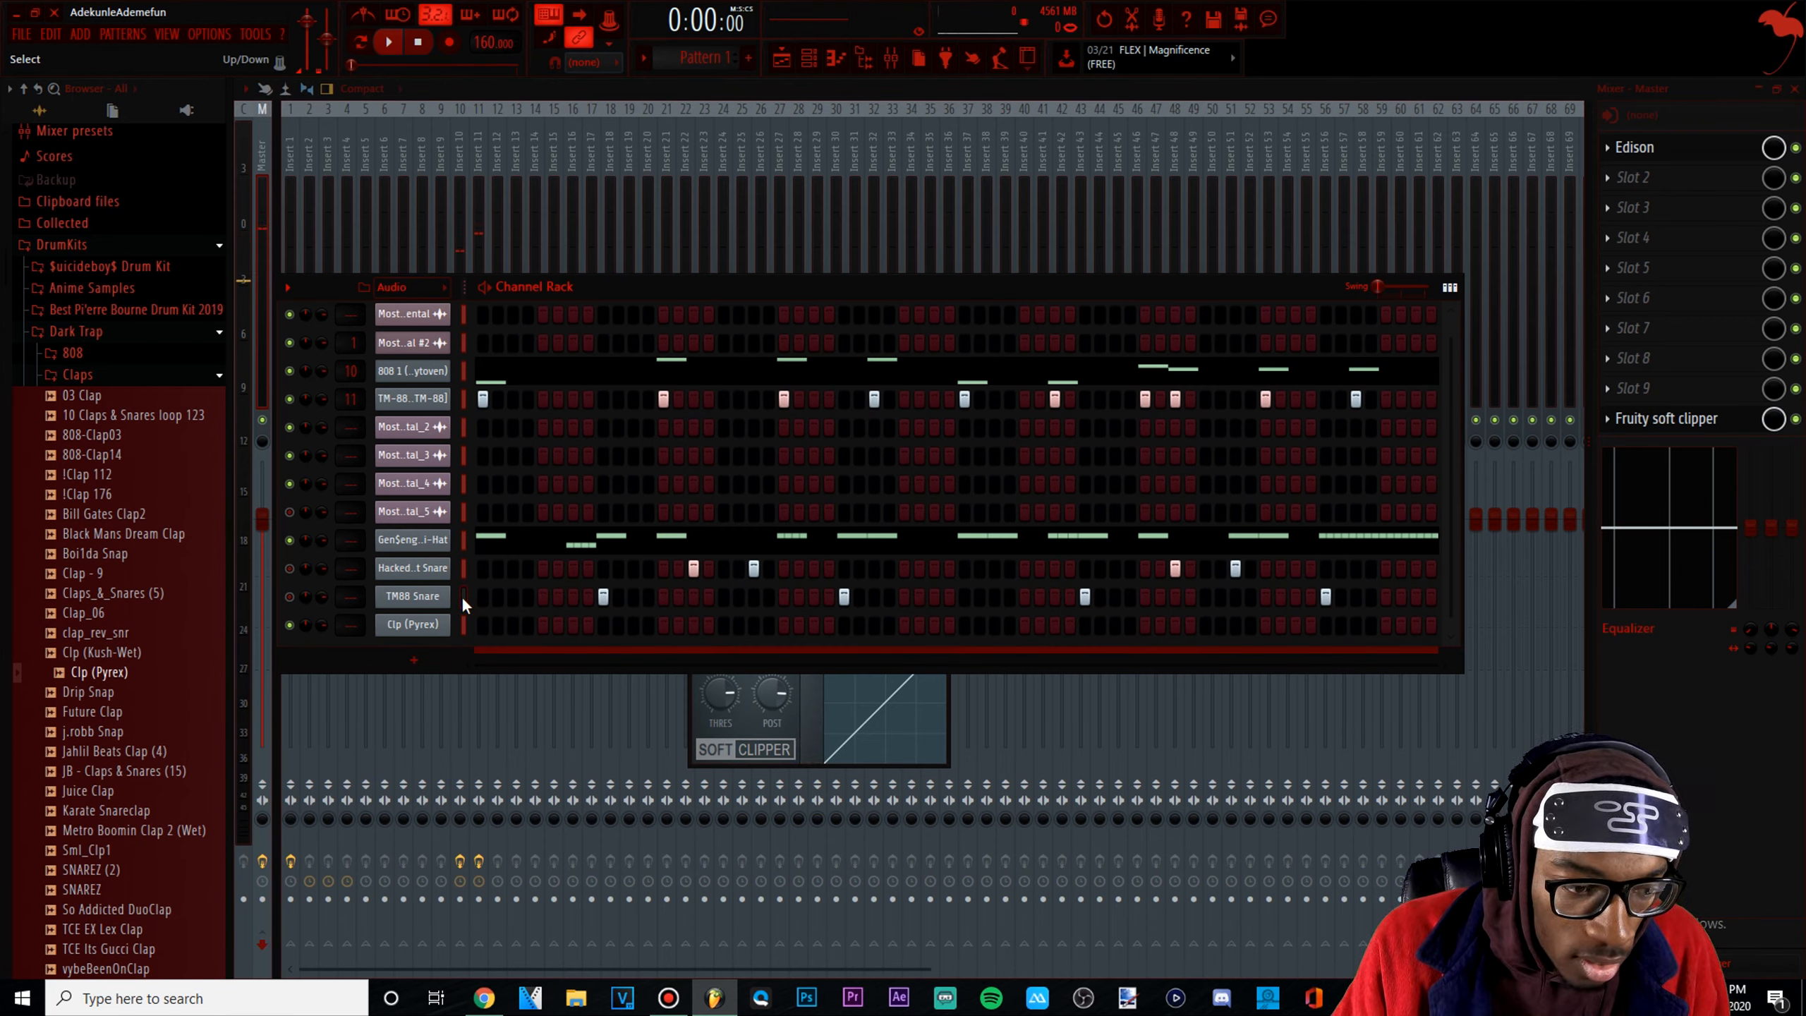
Copy the TM88 Snare steps onto the Clp (Pyrex) channel, unmute TM88 Snare and play the pattern
{"action": "key", "text": "Down"}
{"action": "key", "text": "ctrl+v"}
{"action": "left_click", "coordinate": [294, 596]}
{"action": "key", "text": "space"}
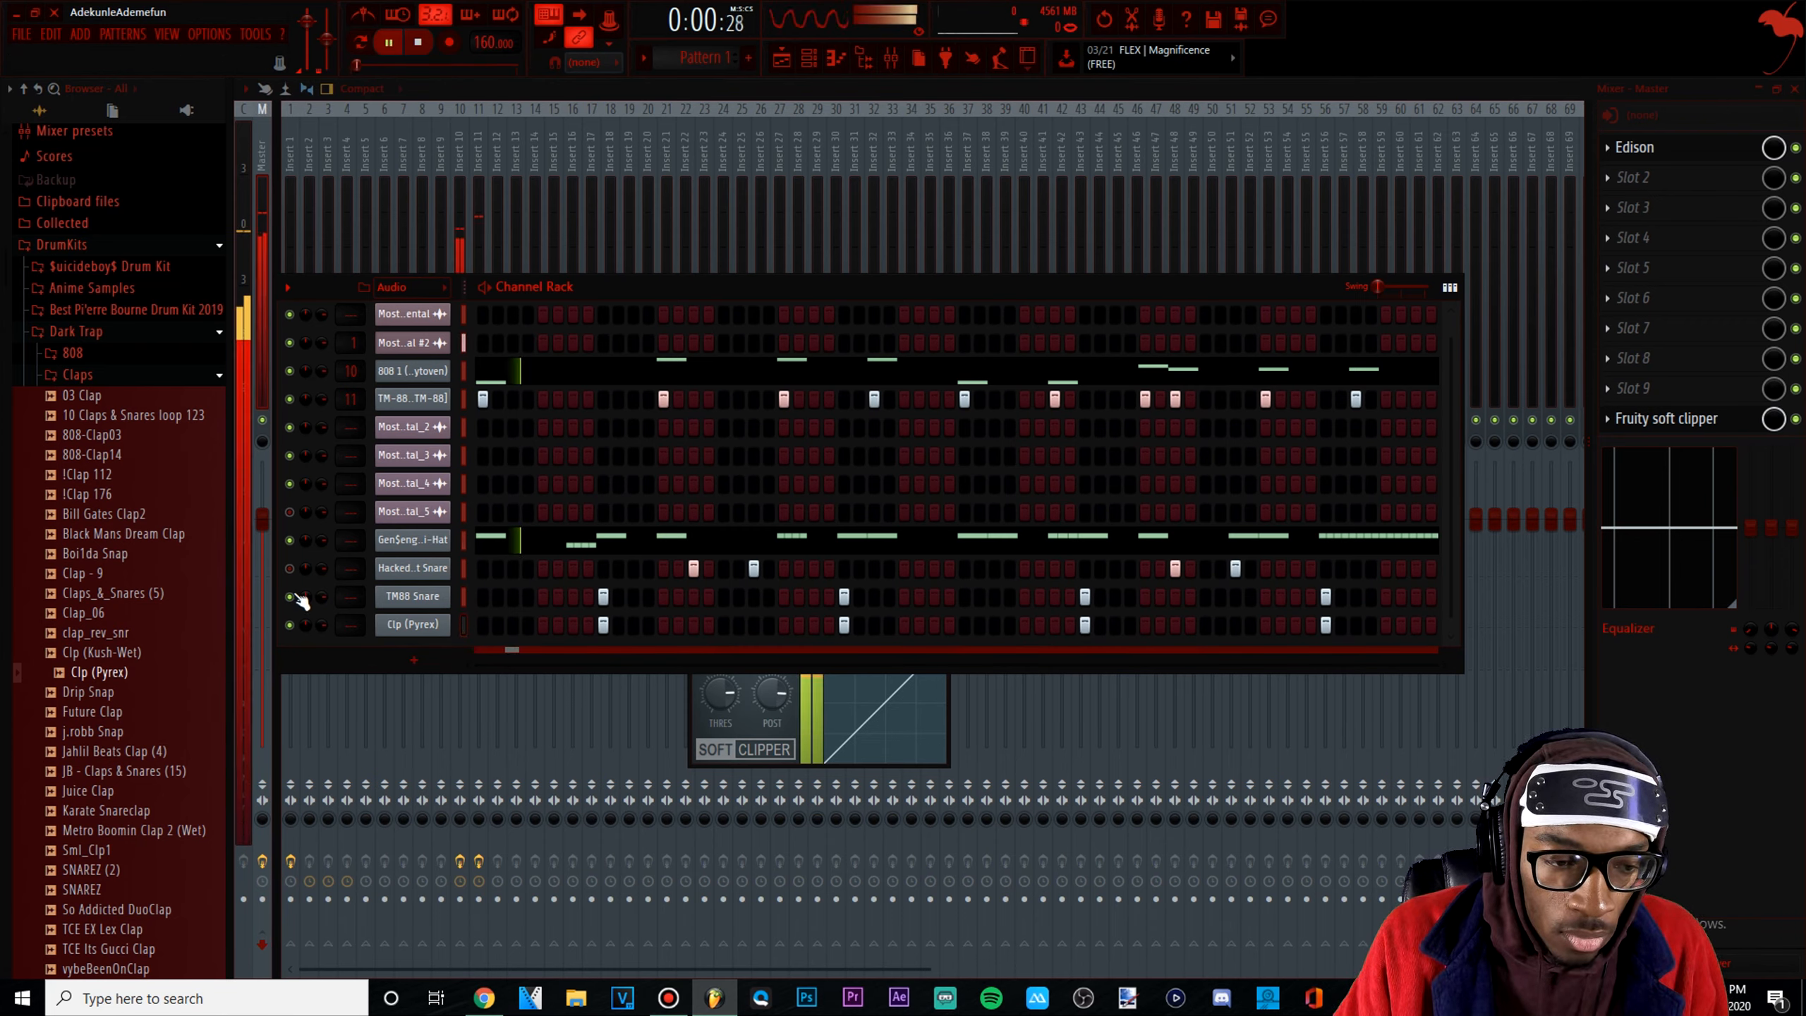
Check the Clp (Pyrex) channel's sampler settings, mute the clap and replay the pattern without it
{"action": "left_click", "coordinate": [427, 626]}
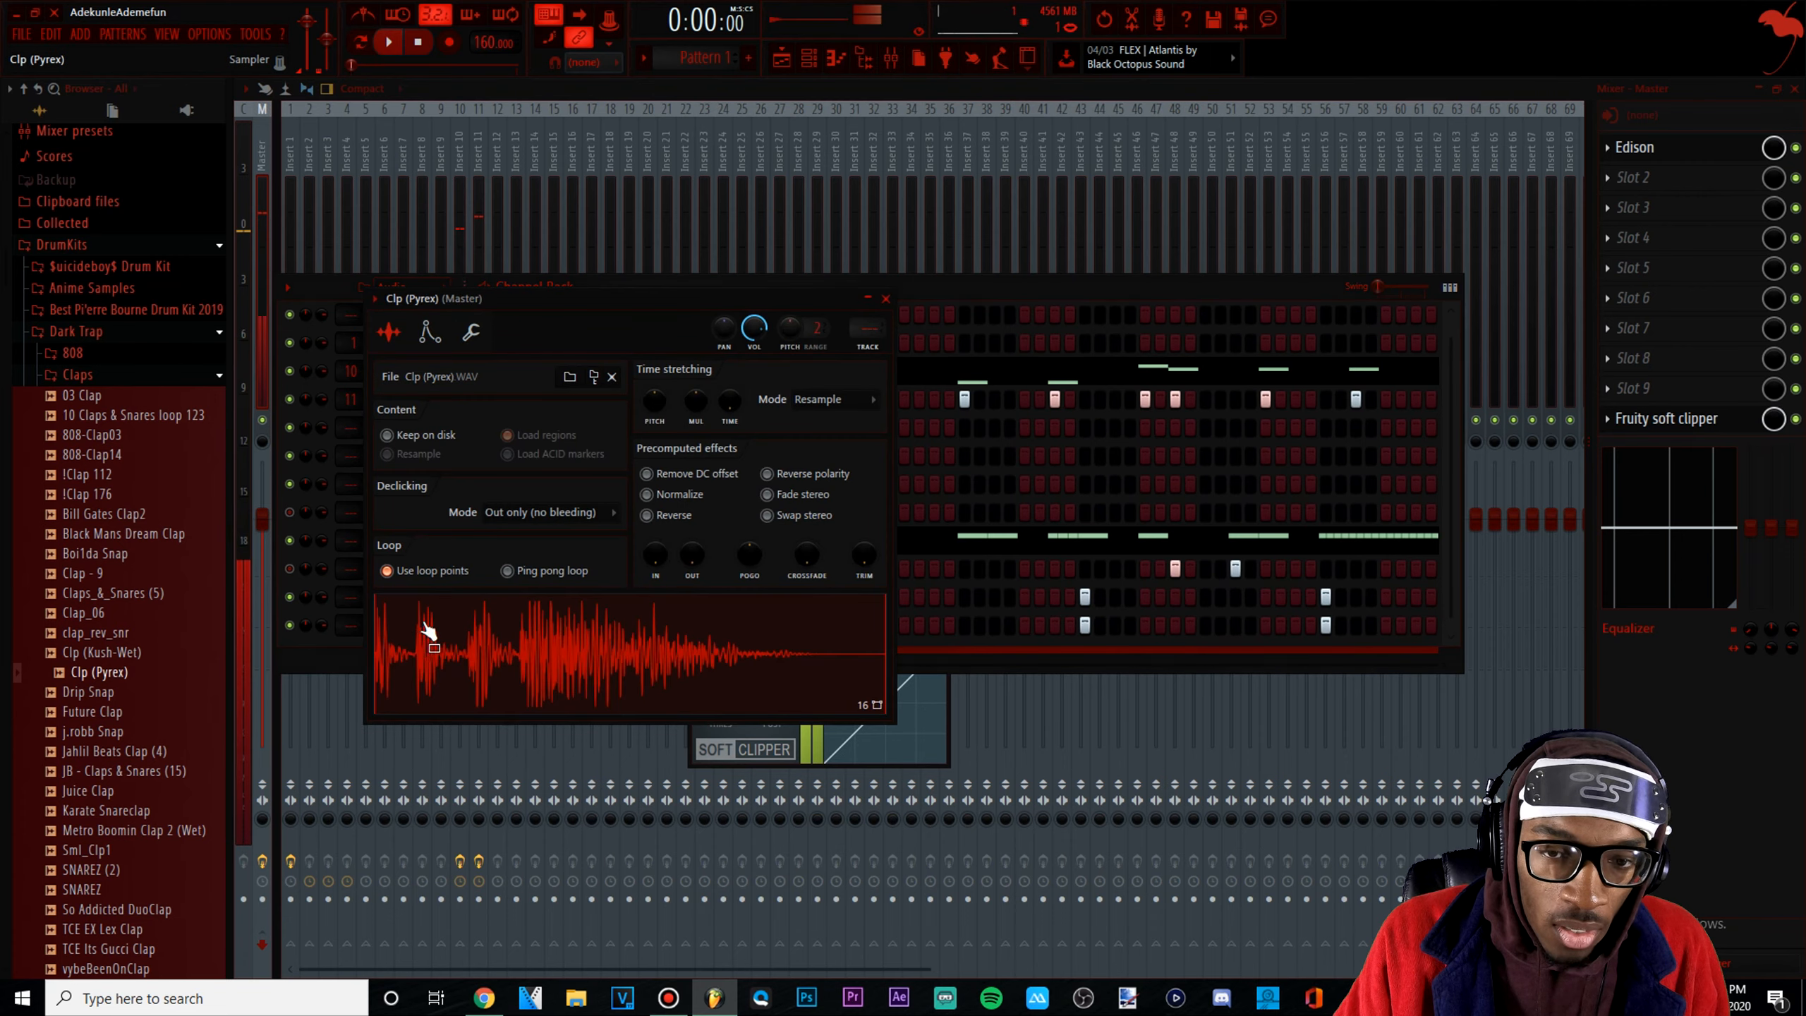
{"action": "key", "text": "space"}
{"action": "left_click", "coordinate": [969, 304]}
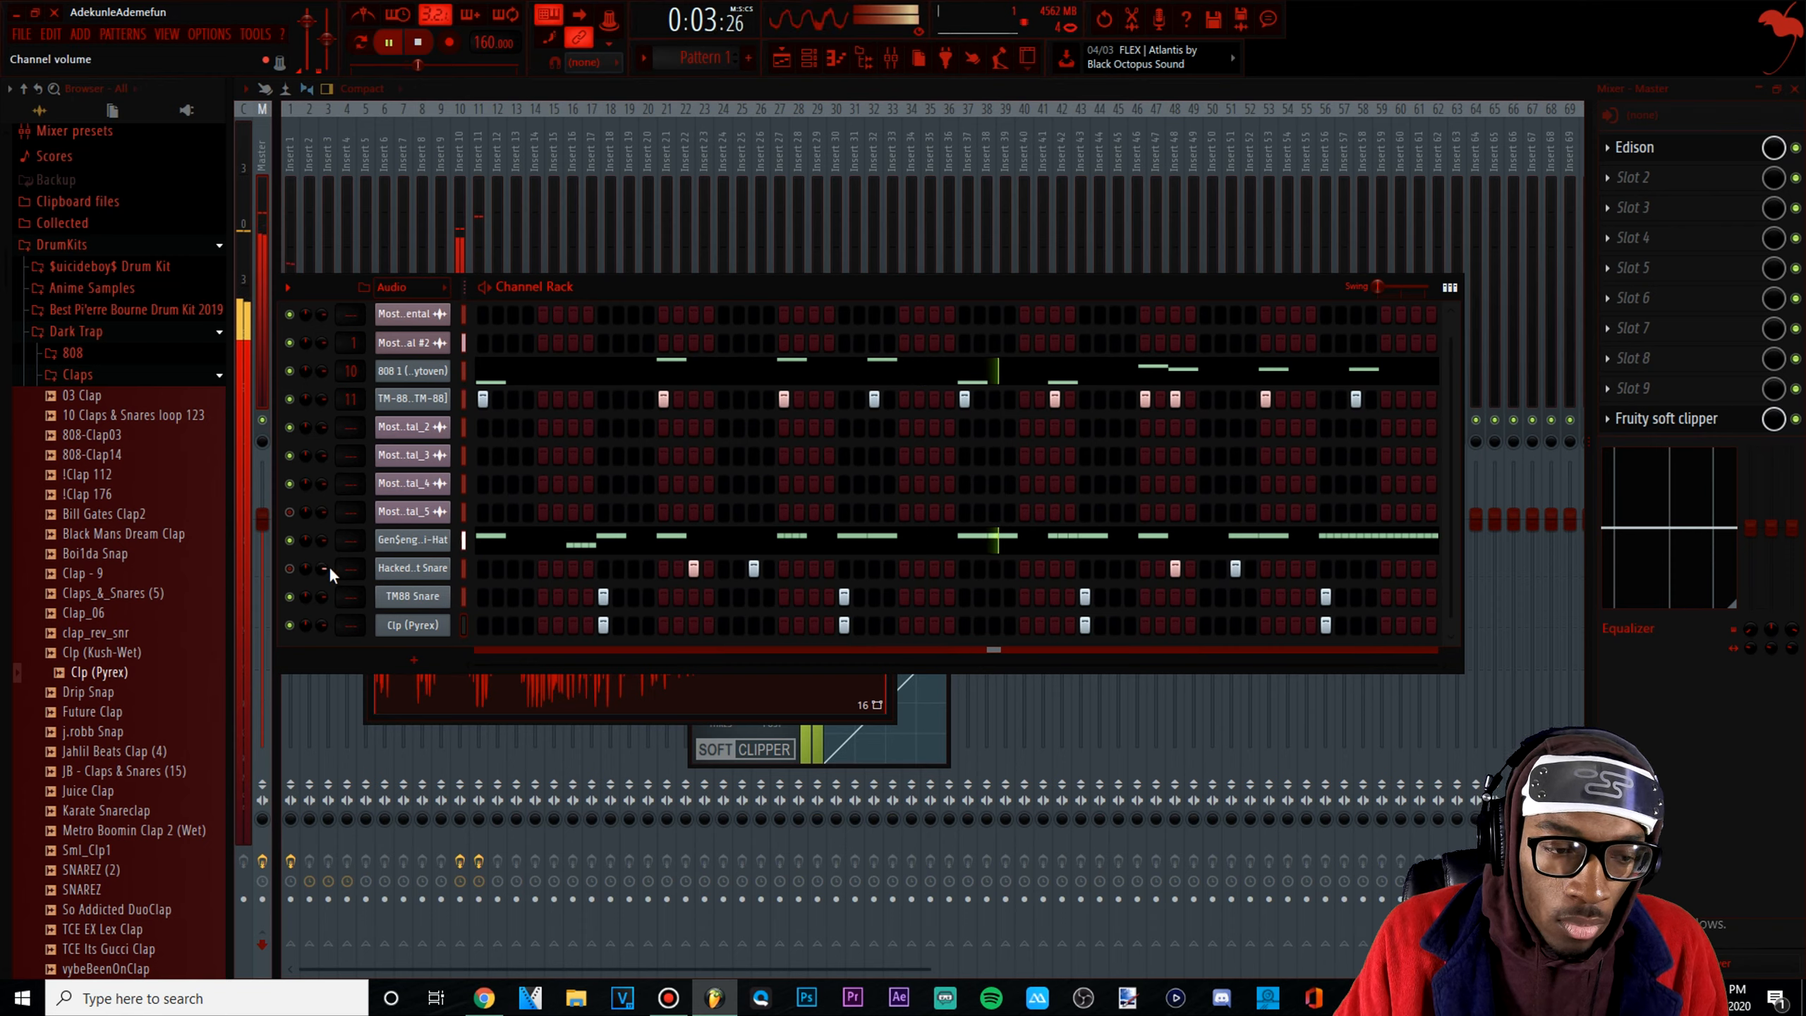
{"action": "key", "text": "space"}
{"action": "left_click", "coordinate": [289, 624]}
{"action": "key", "text": "space"}
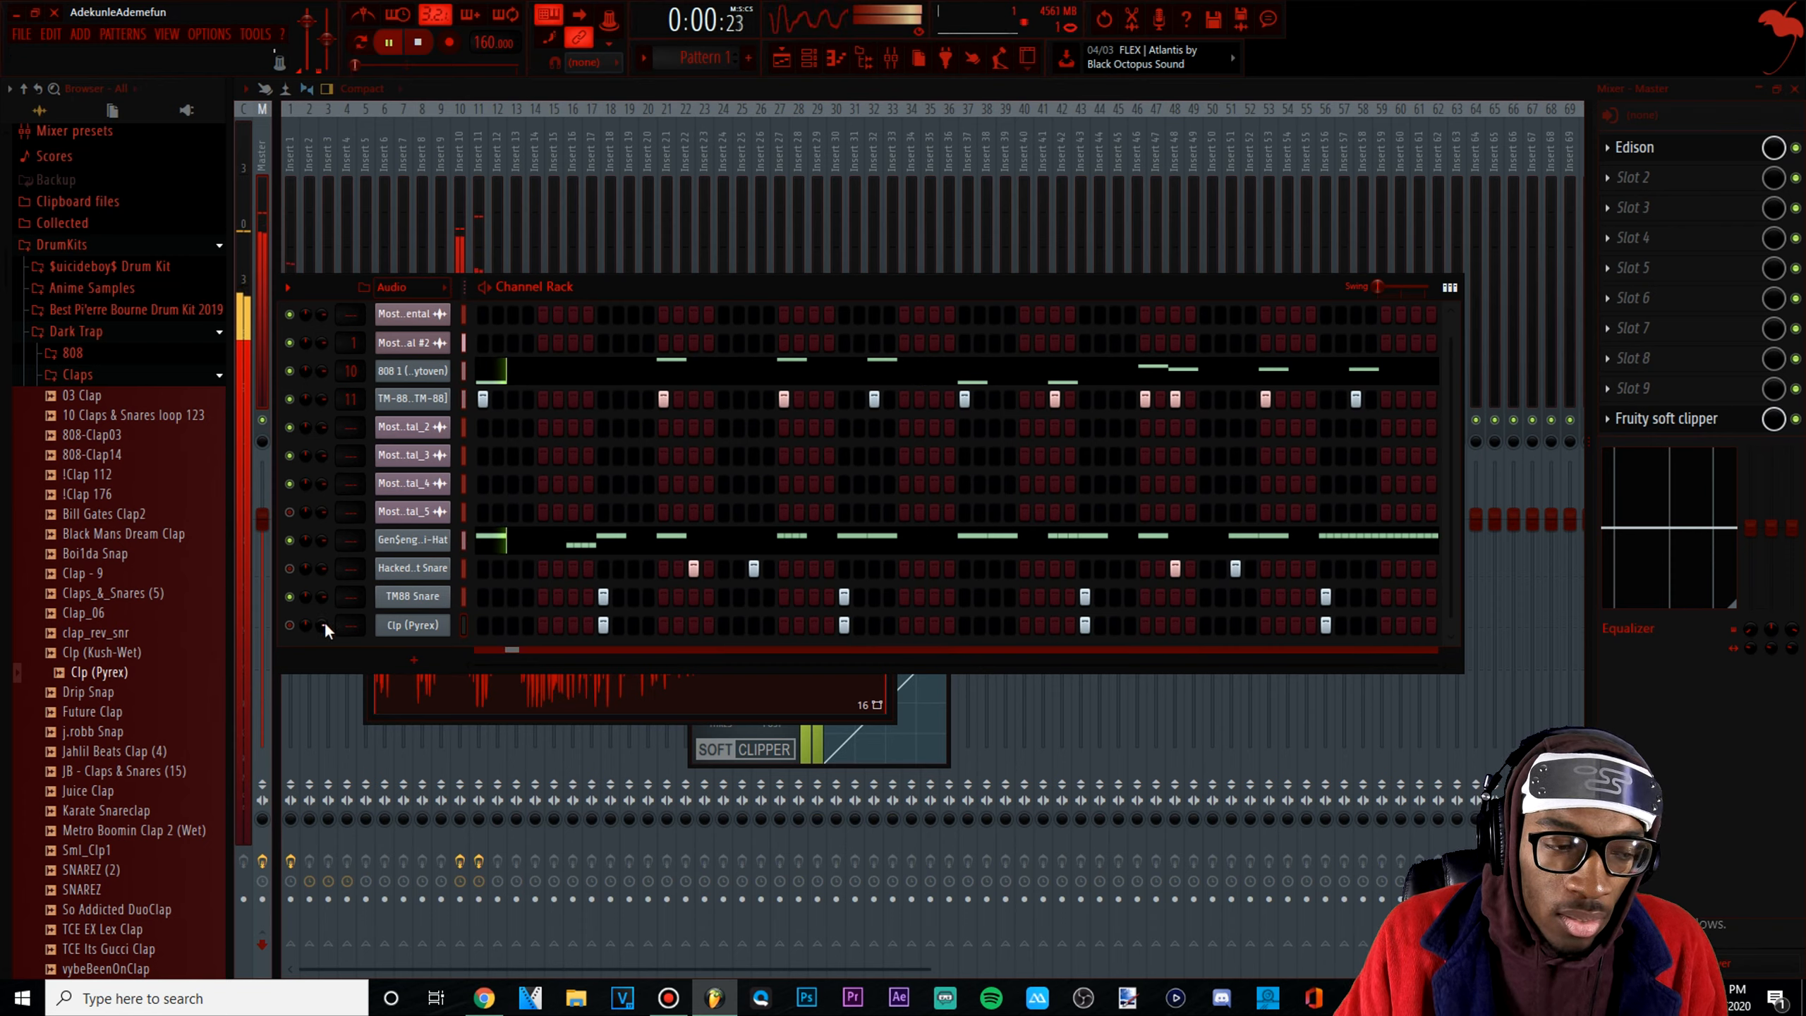
Swap the TM88 Snare sample for Metro Boomin Snare 10 from the Dark Trap snares and check its sampler settings
{"action": "left_click", "coordinate": [101, 383]}
{"action": "left_click", "coordinate": [99, 486]}
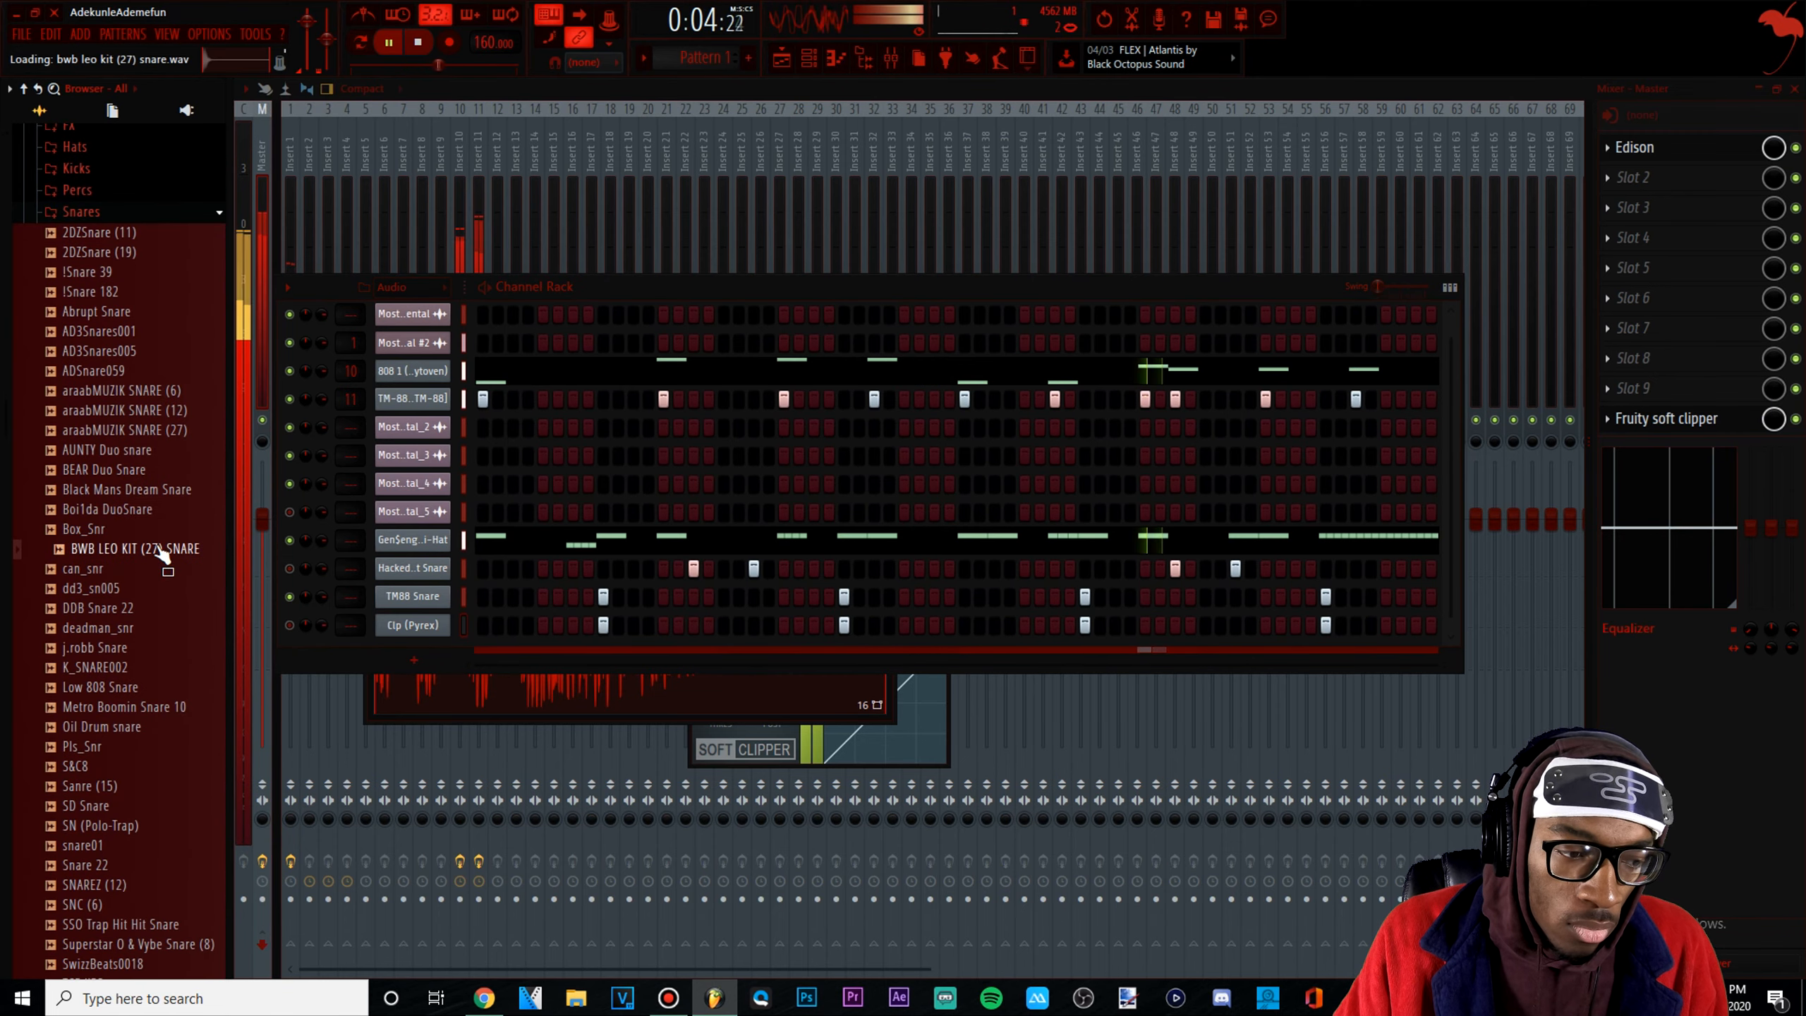
{"action": "left_click_drag", "start_coordinate": [124, 713], "coordinate": [420, 601]}
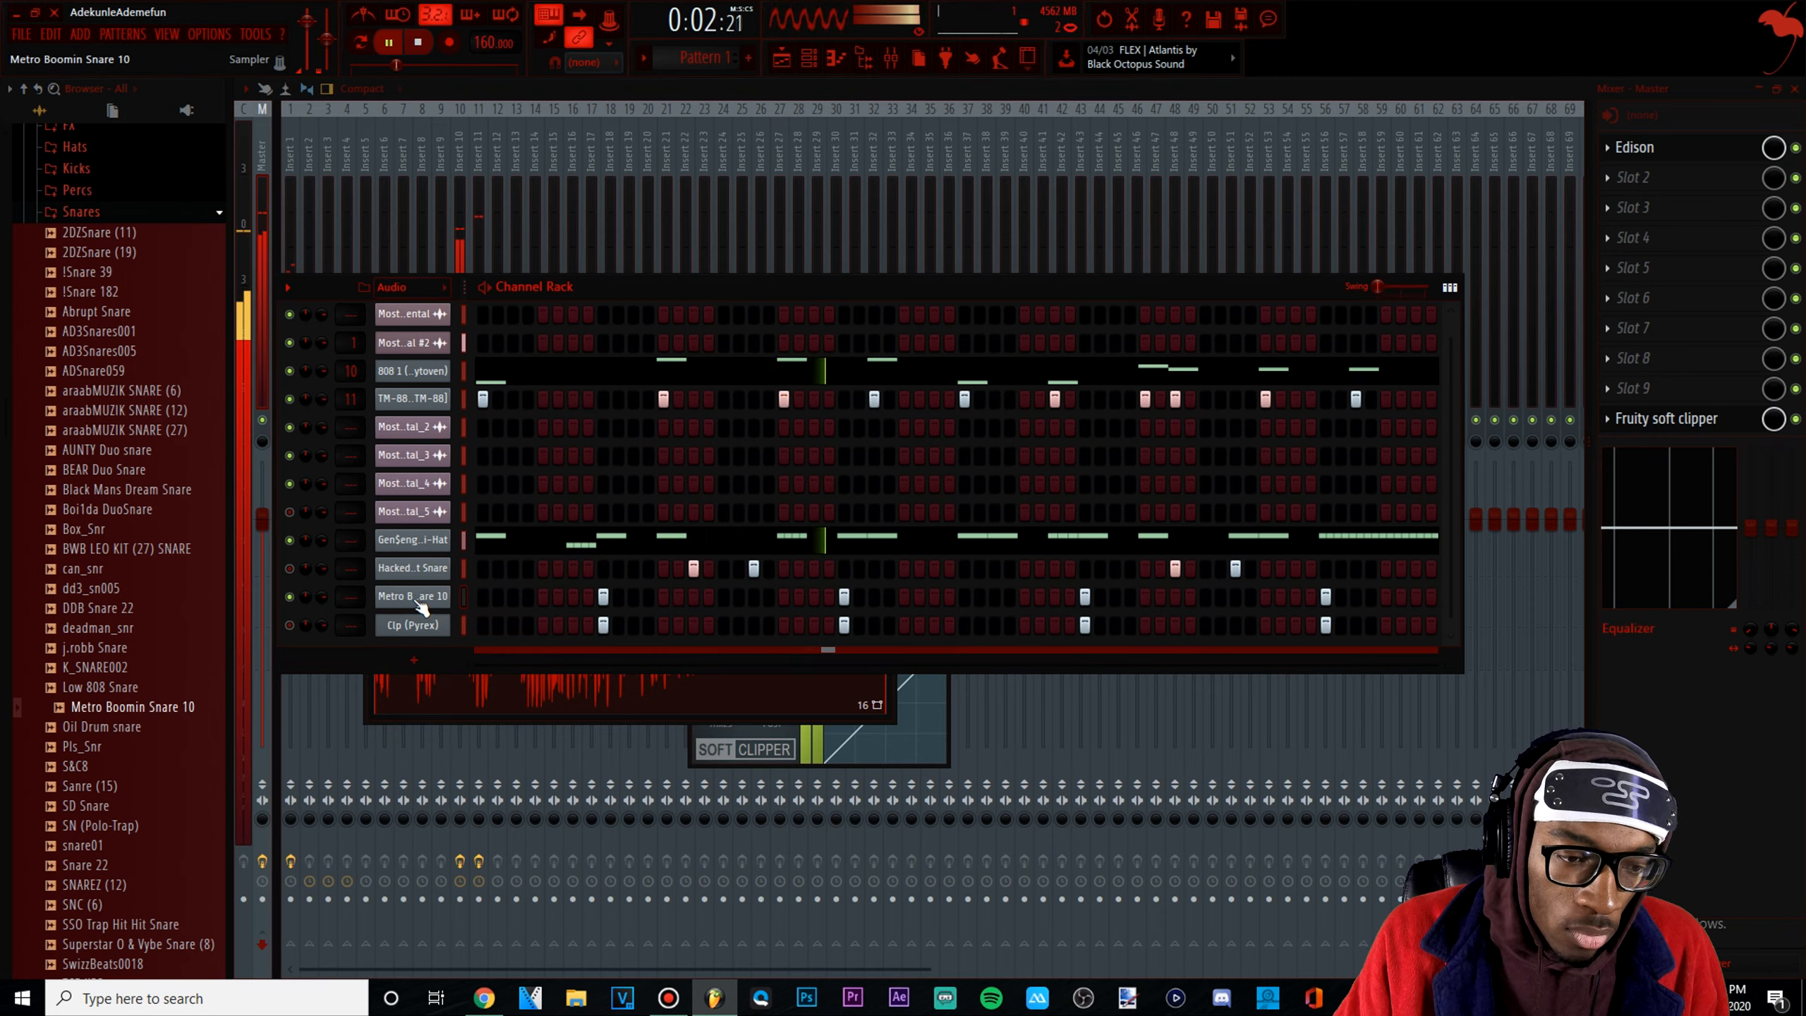
{"action": "left_click", "coordinate": [412, 597]}
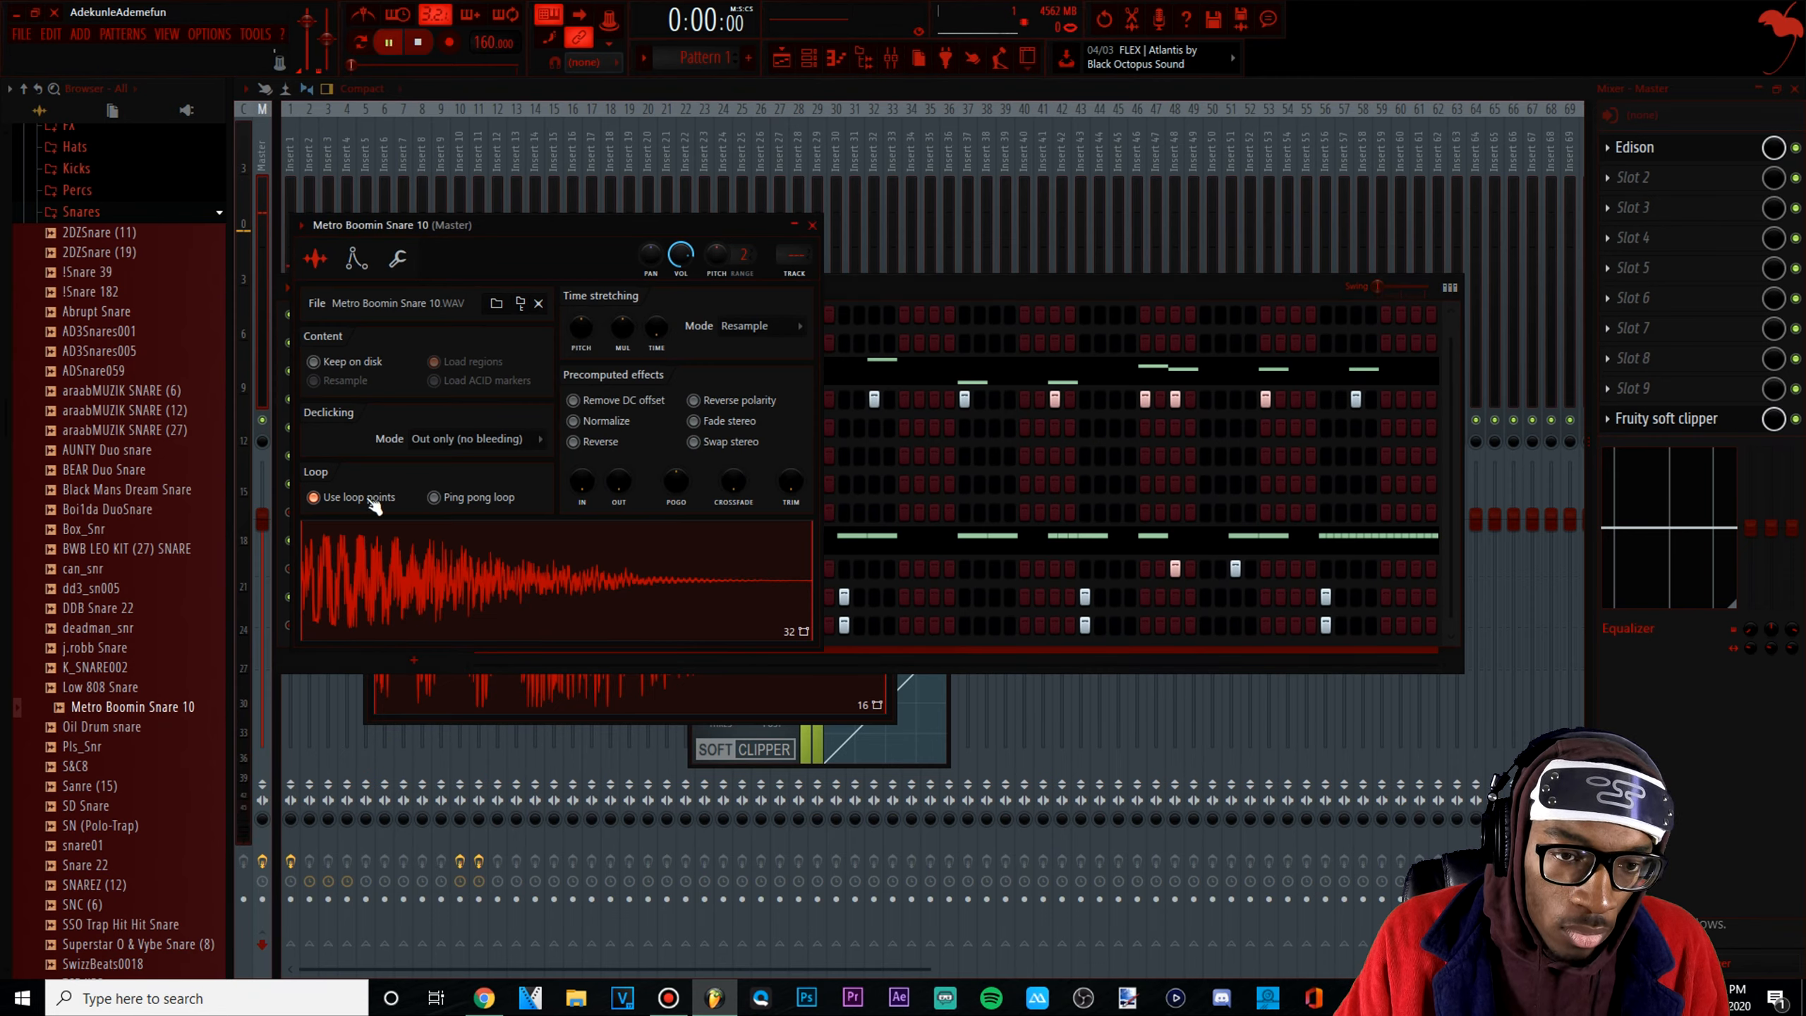
{"action": "left_click", "coordinate": [854, 284]}
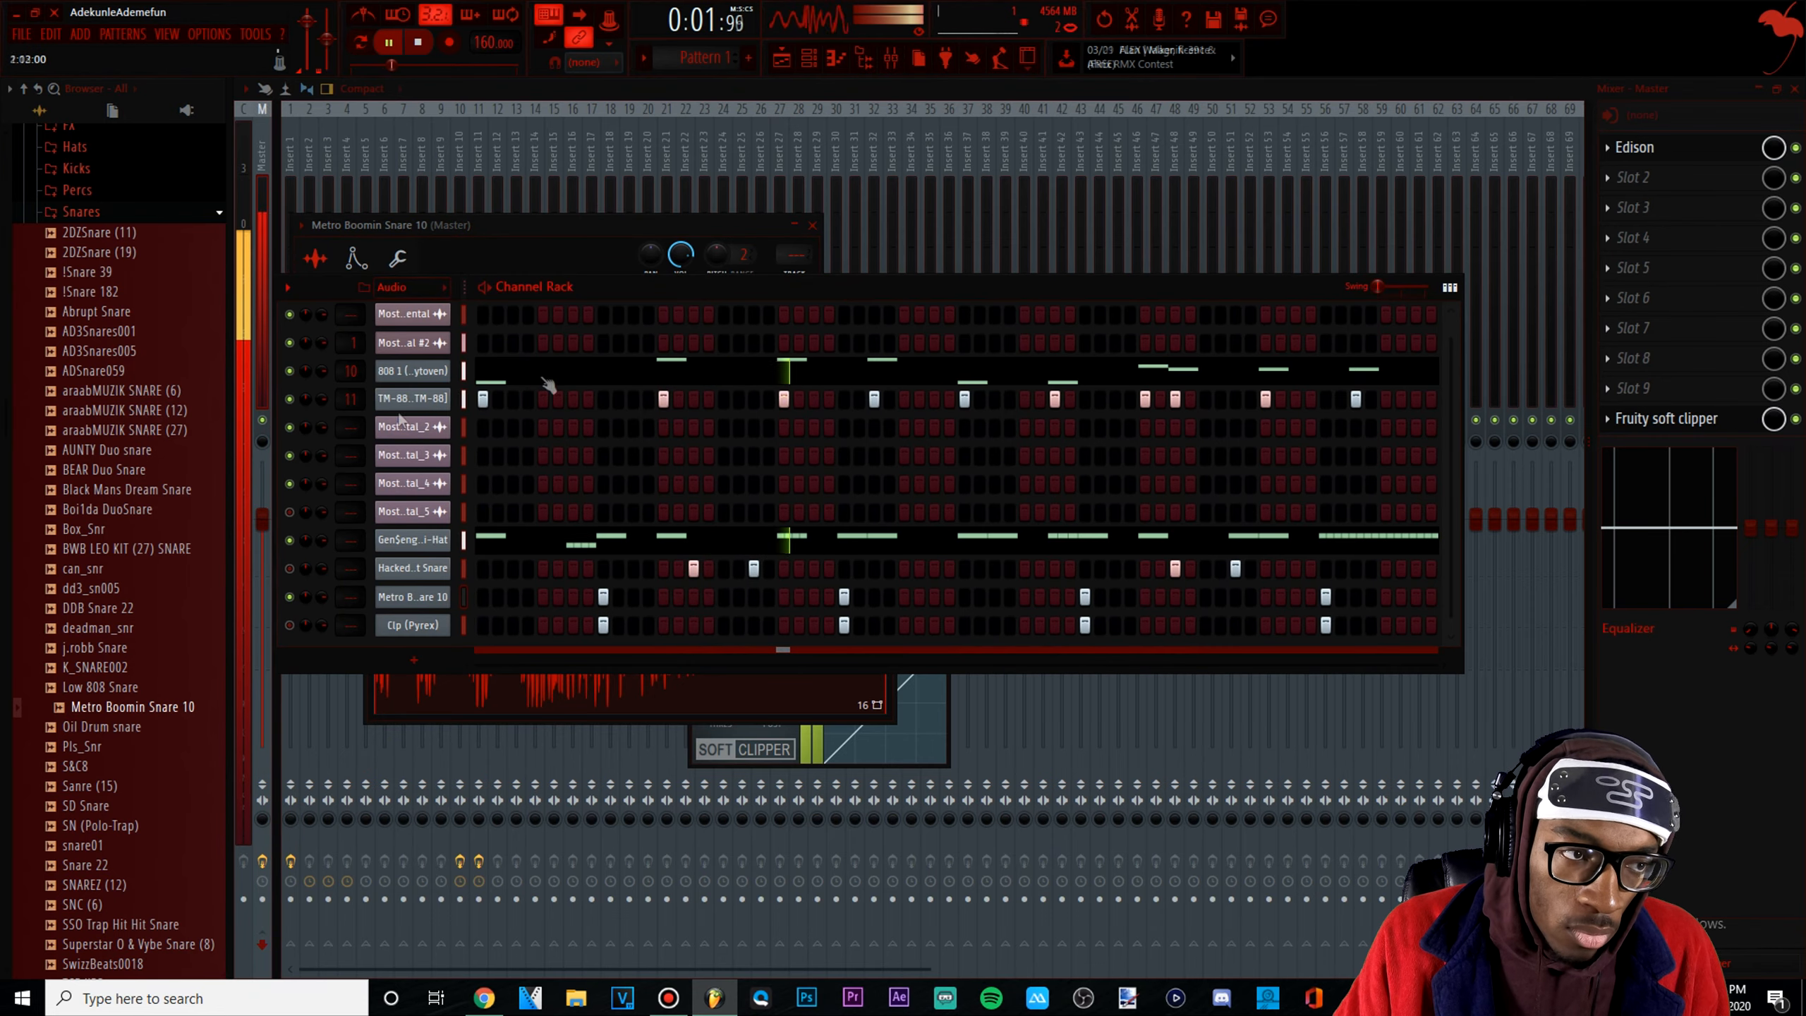
Replace the hi-hat channel's sample with HiHat (ClsedHat) from the Dark Trap closed hats
{"action": "left_click", "coordinate": [98, 151]}
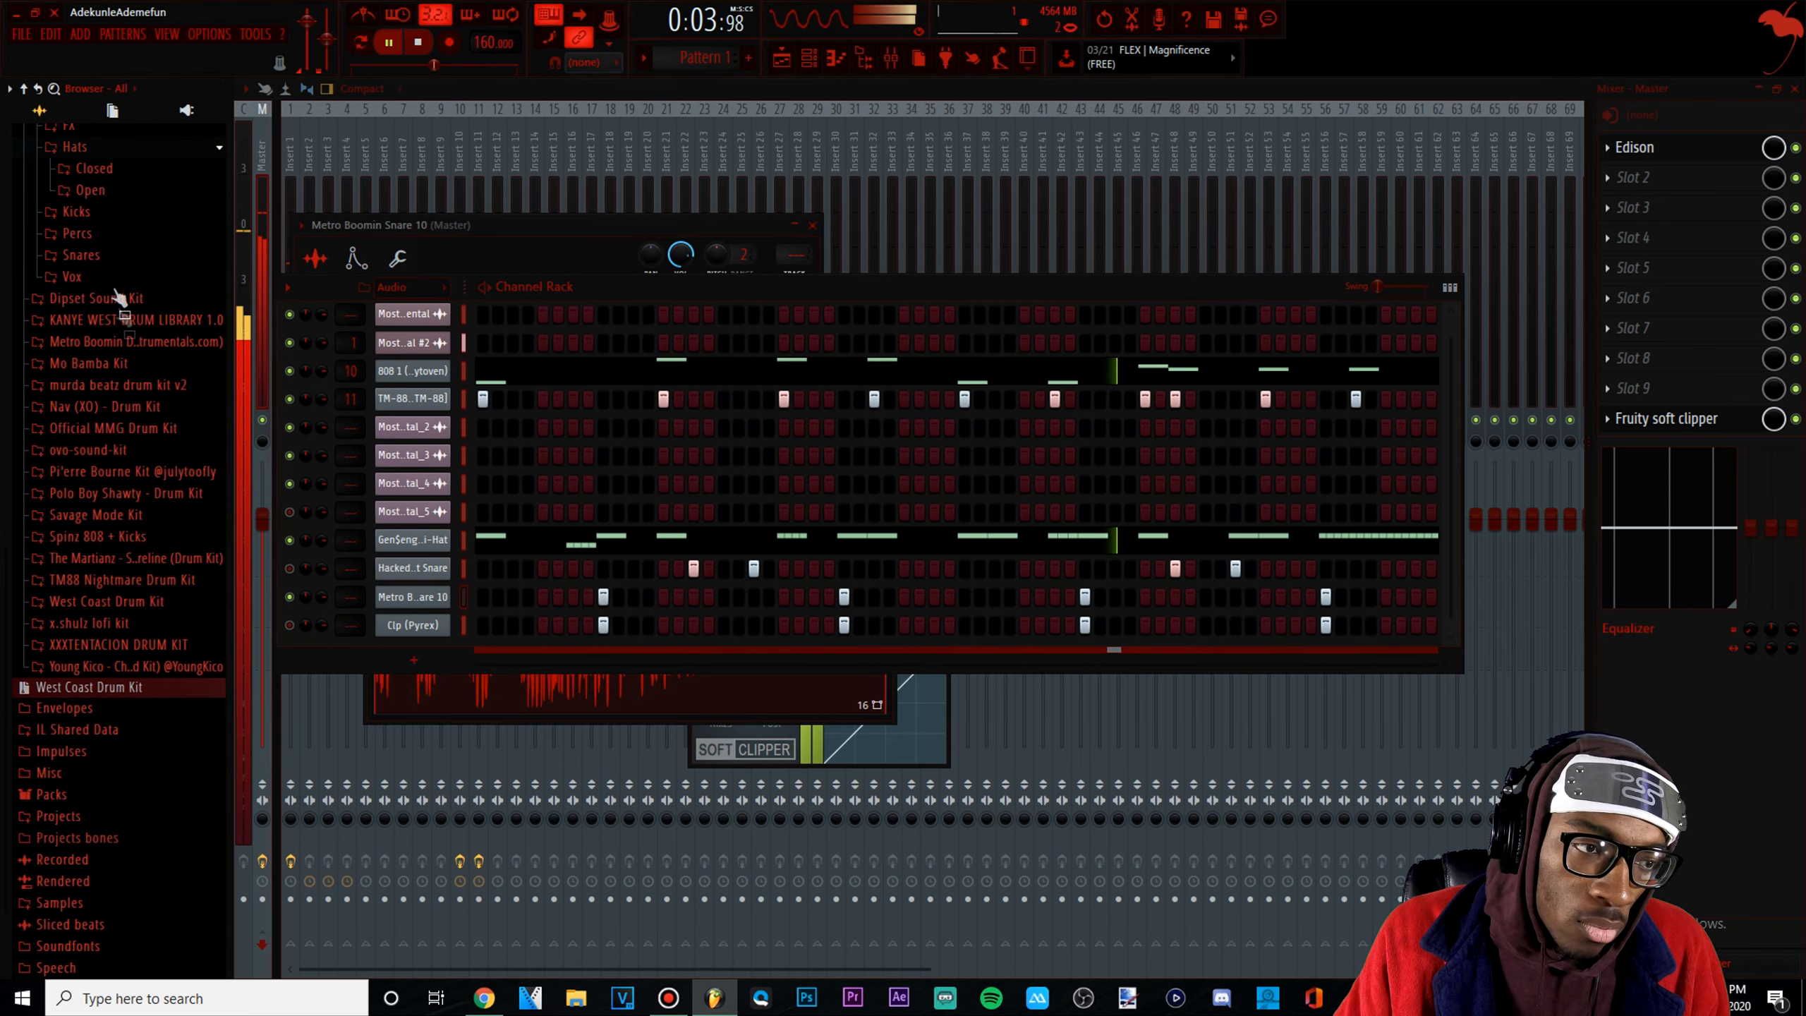
{"action": "scroll", "coordinate": [126, 356], "scroll_direction": "up", "scroll_amount": 2}
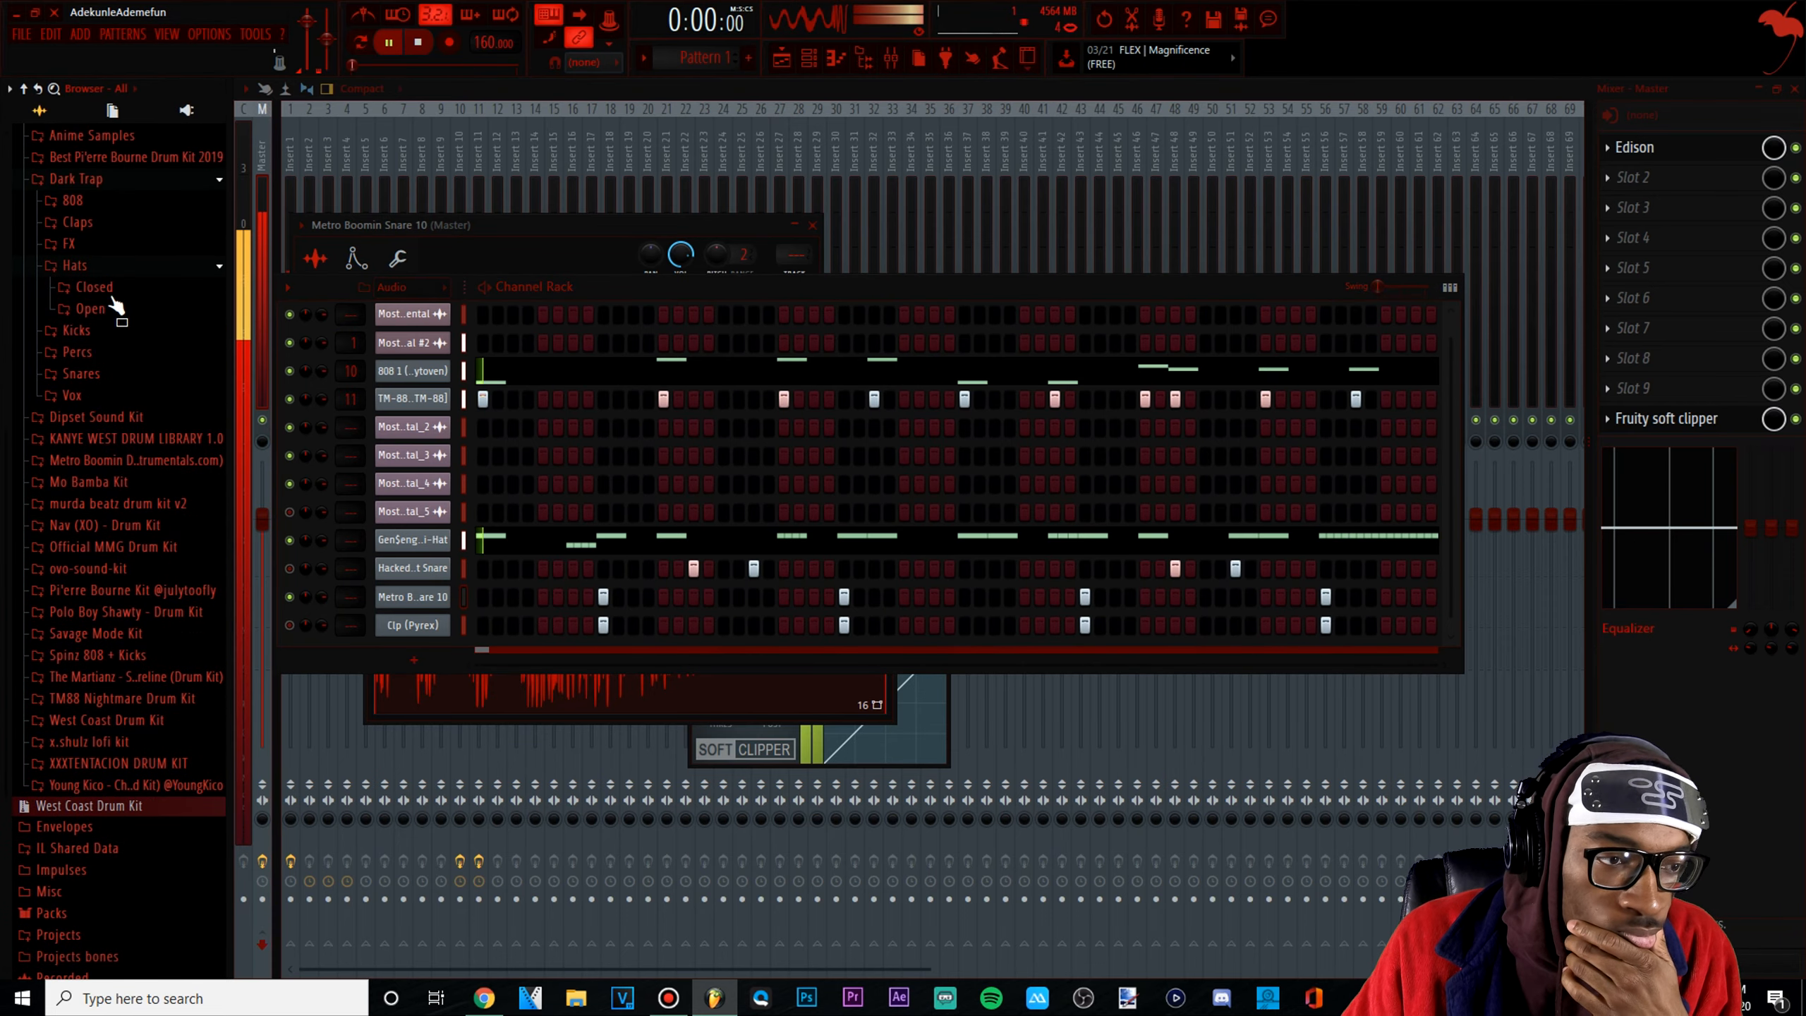
{"action": "left_click", "coordinate": [103, 287]}
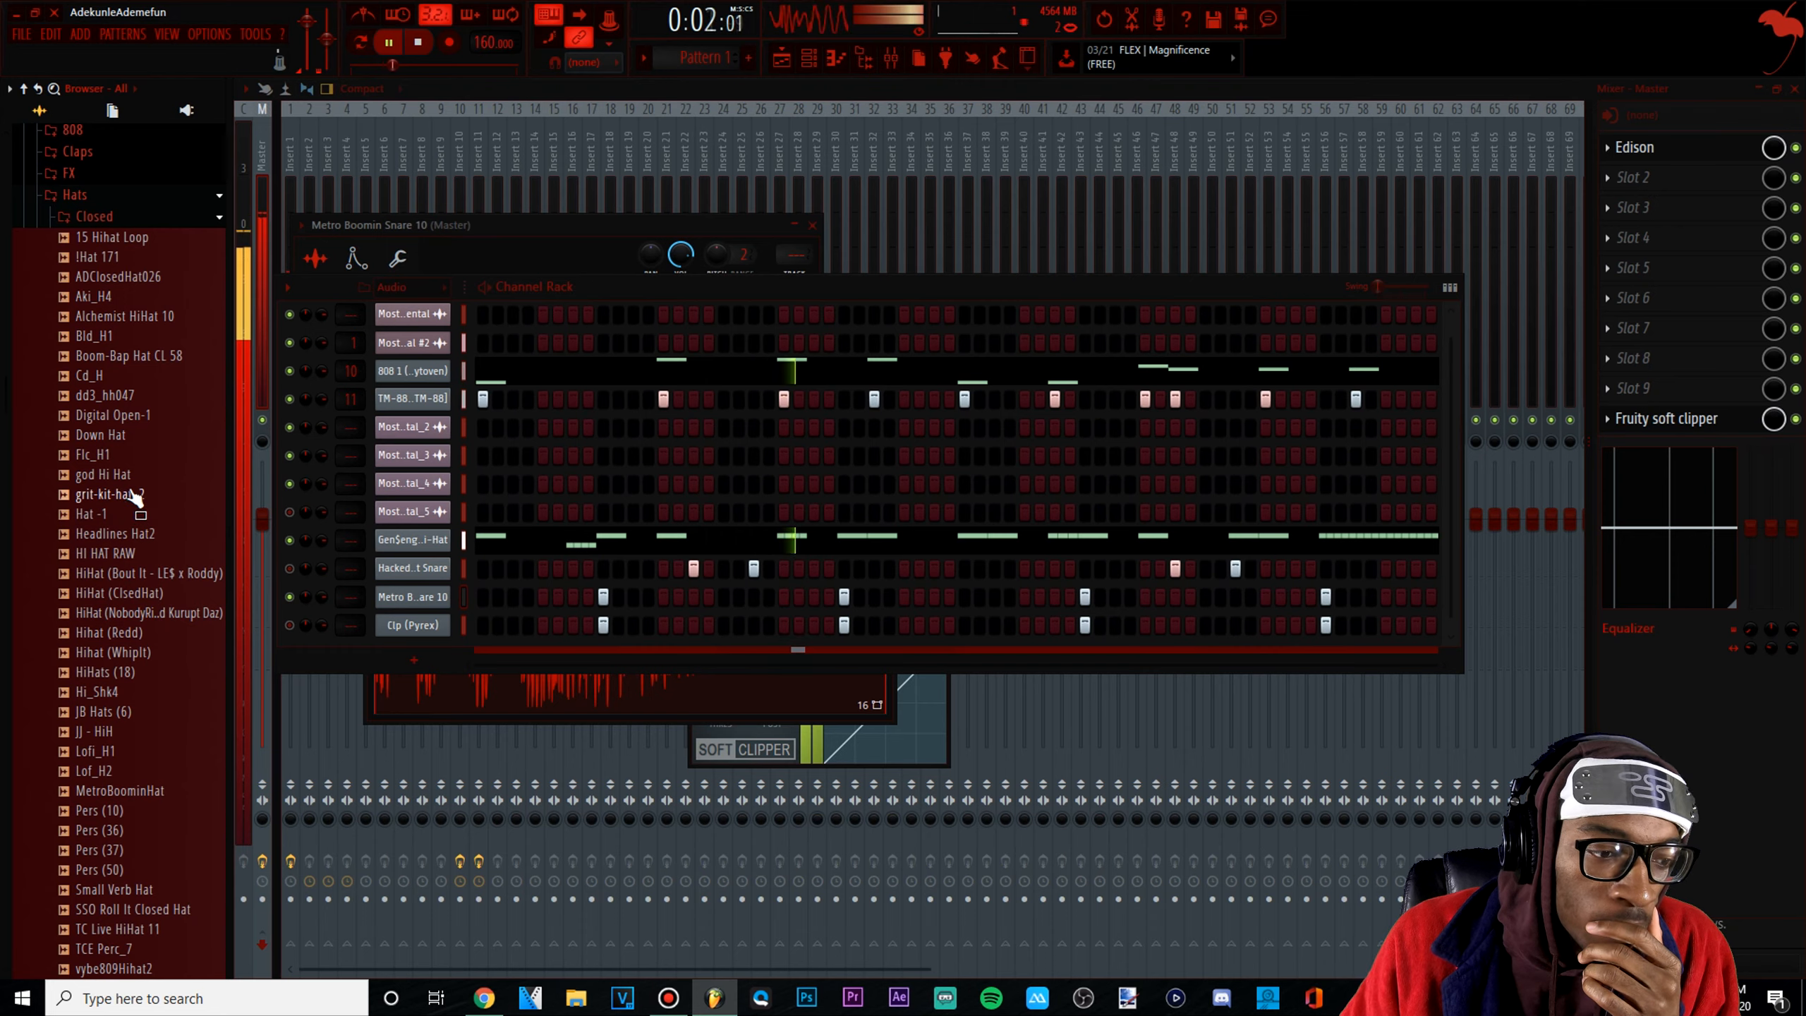
{"action": "left_click_drag", "start_coordinate": [153, 605], "coordinate": [438, 545]}
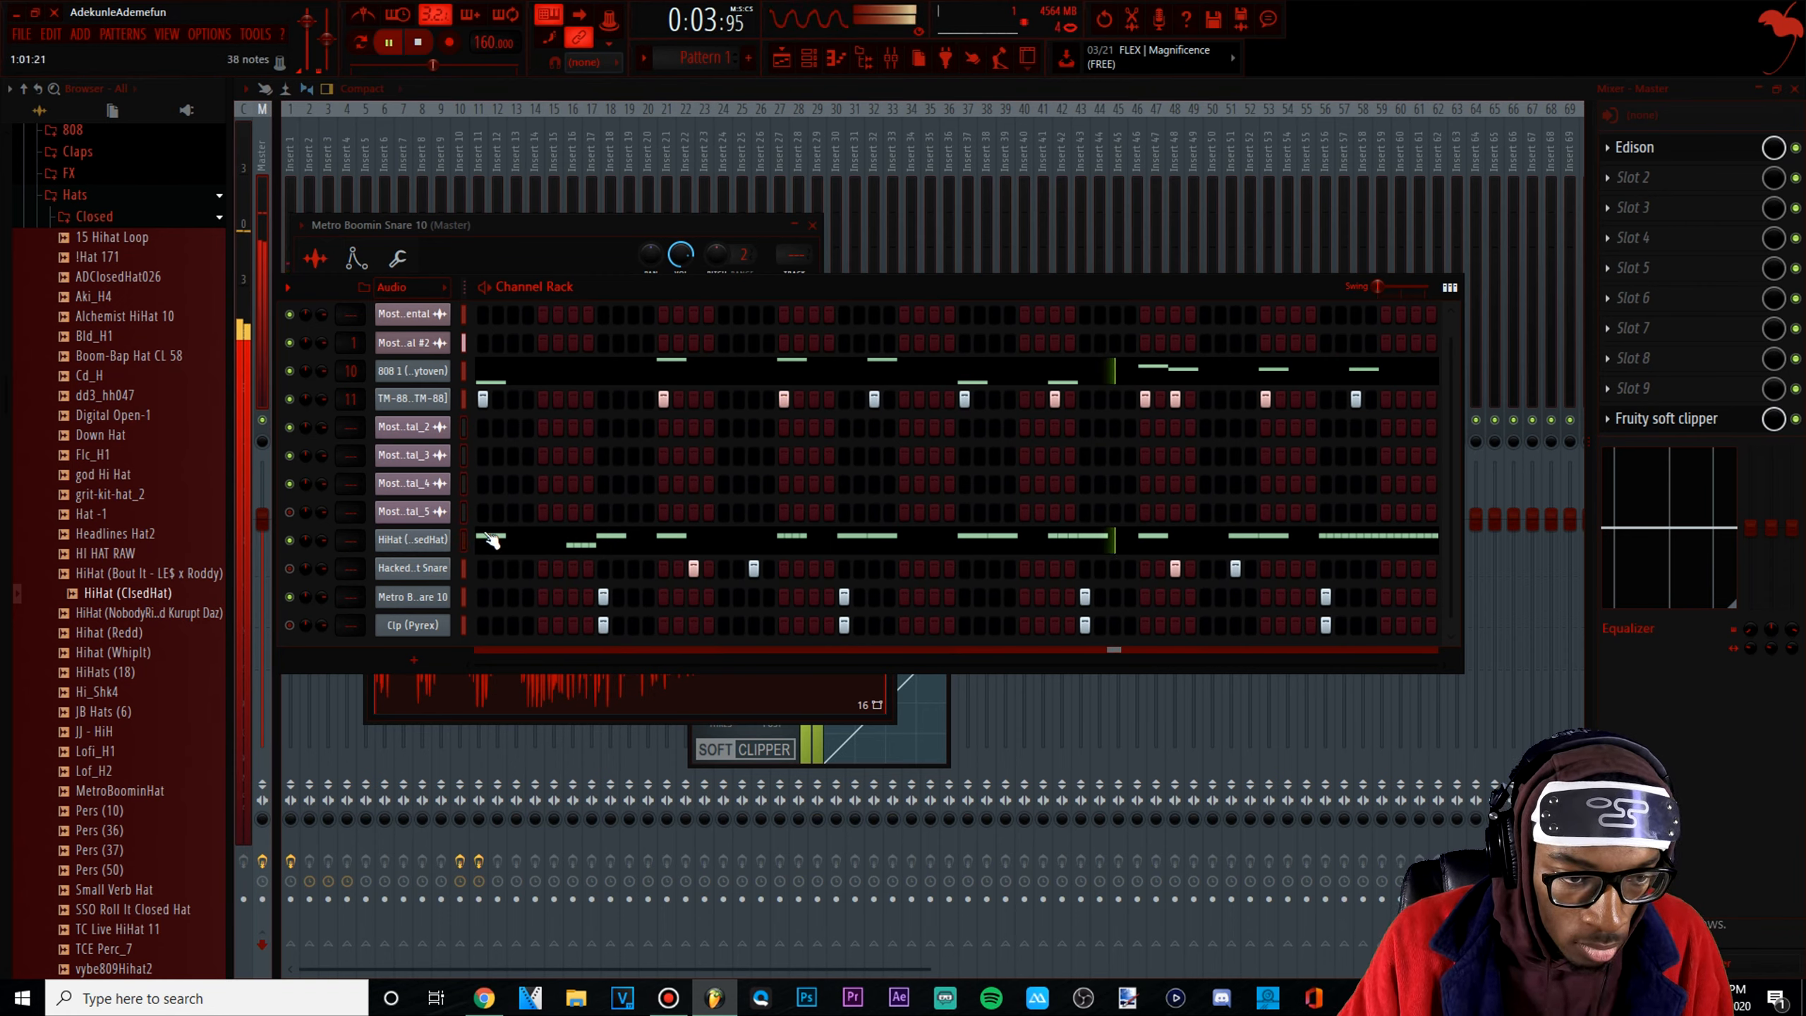
Move the kick and 808 channels down below the soundtrack sample channels so they sit directly above the hi-hat
{"action": "key", "text": "alt+Down"}
{"action": "key", "text": "alt+Down"}
{"action": "key", "text": "alt+Down"}
{"action": "key", "text": "alt+Down"}
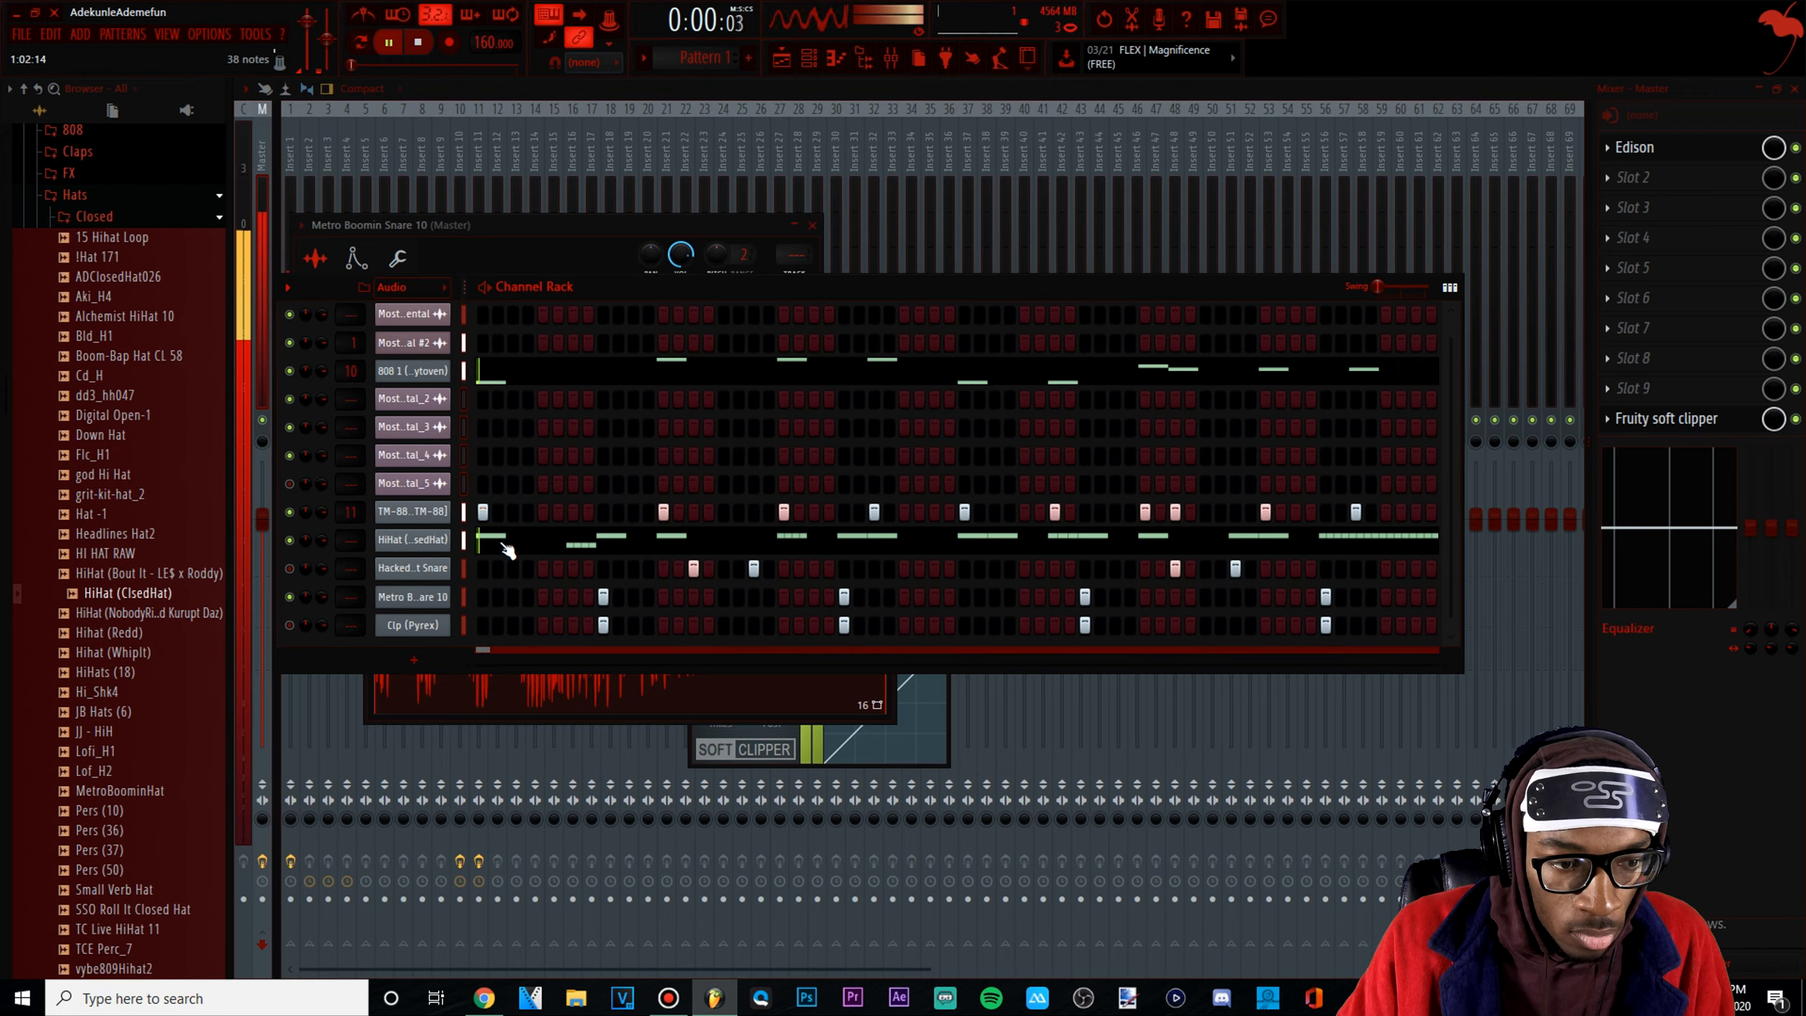
{"action": "key", "text": "alt+Down"}
{"action": "key", "text": "alt+Down"}
{"action": "key", "text": "alt+Down"}
{"action": "key", "text": "alt+Down"}
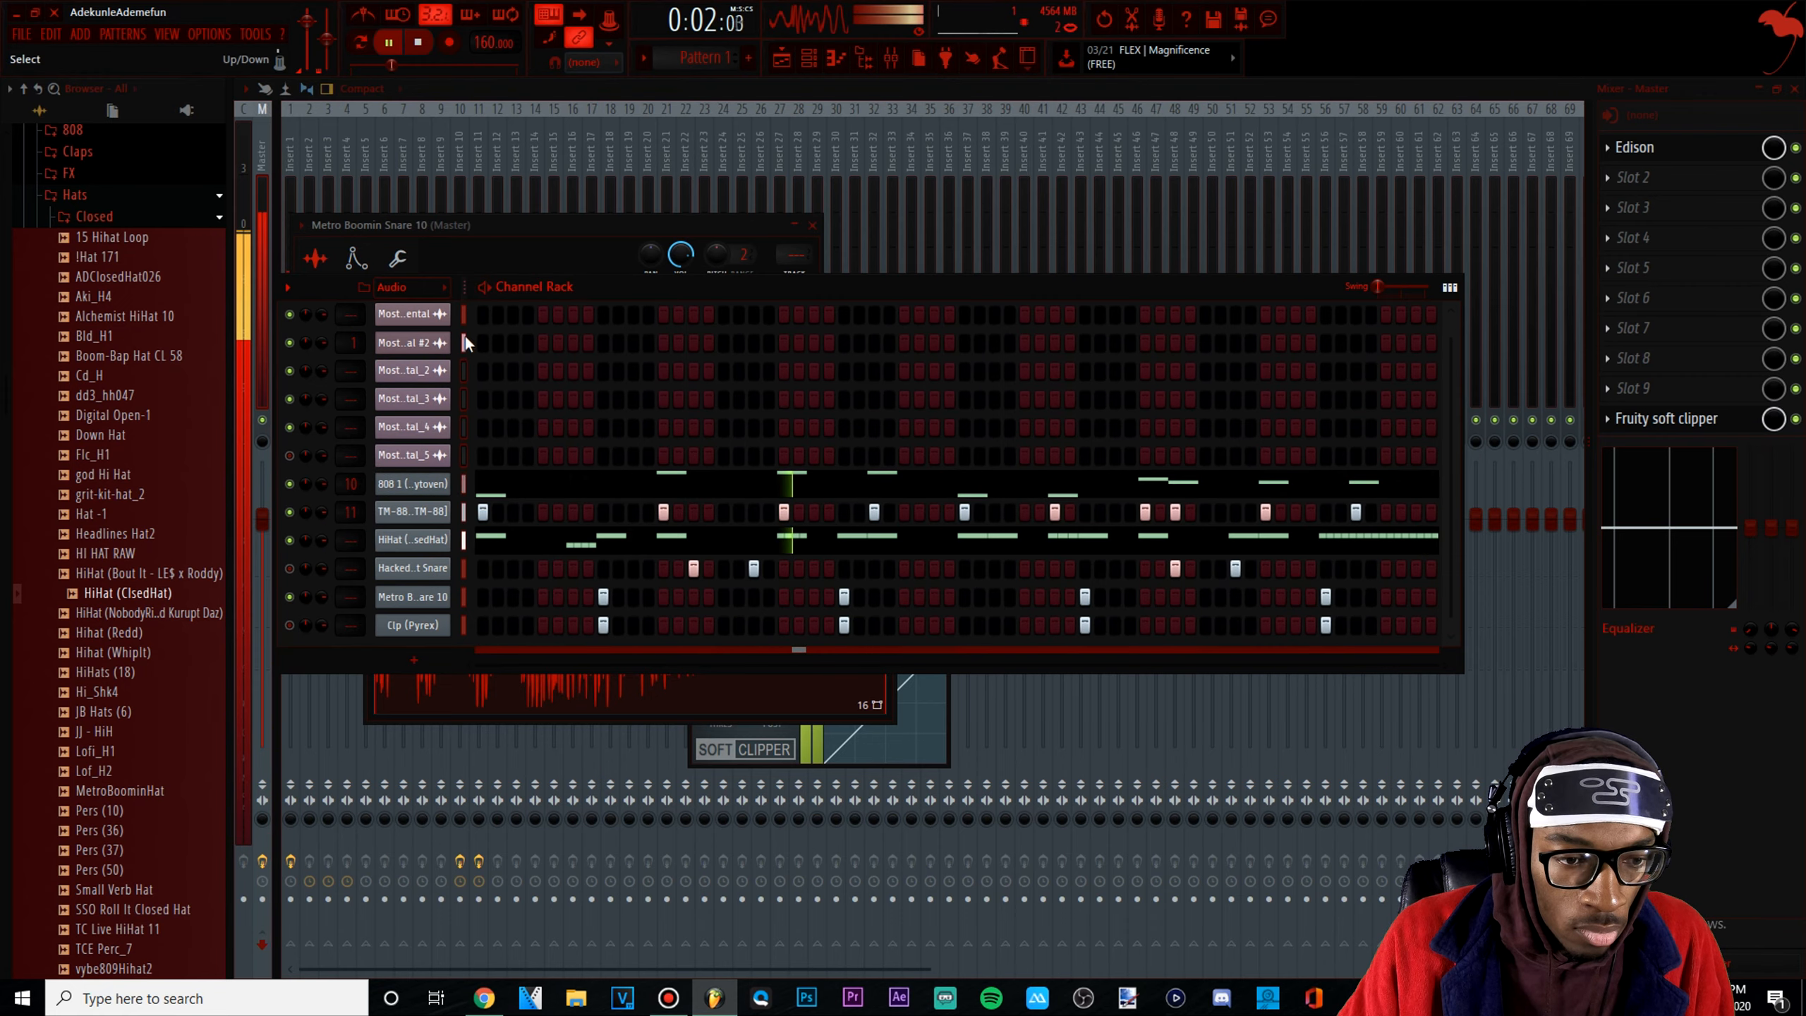
Select mixer insert 10 and delete the Clp (Pyrex) channel from the Channel Rack
{"action": "left_click", "coordinate": [448, 171]}
{"action": "left_click", "coordinate": [811, 63]}
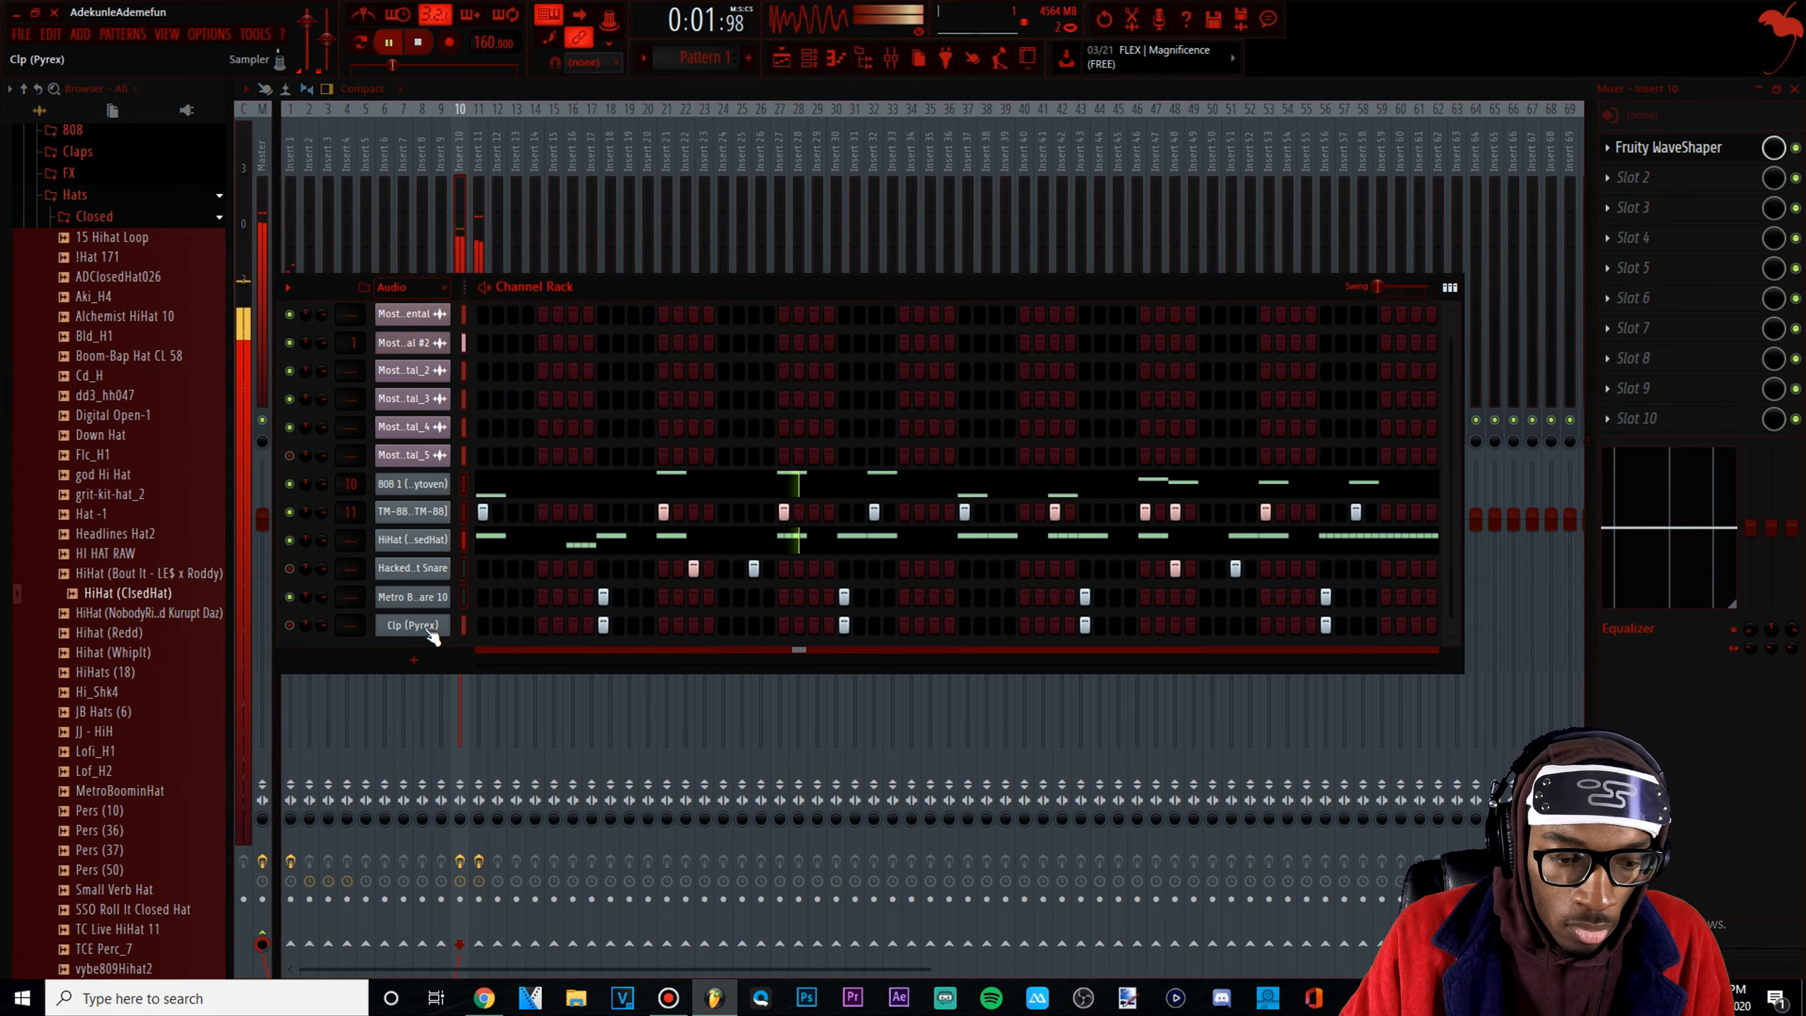
{"action": "right_click", "coordinate": [448, 617]}
{"action": "left_click", "coordinate": [522, 799]}
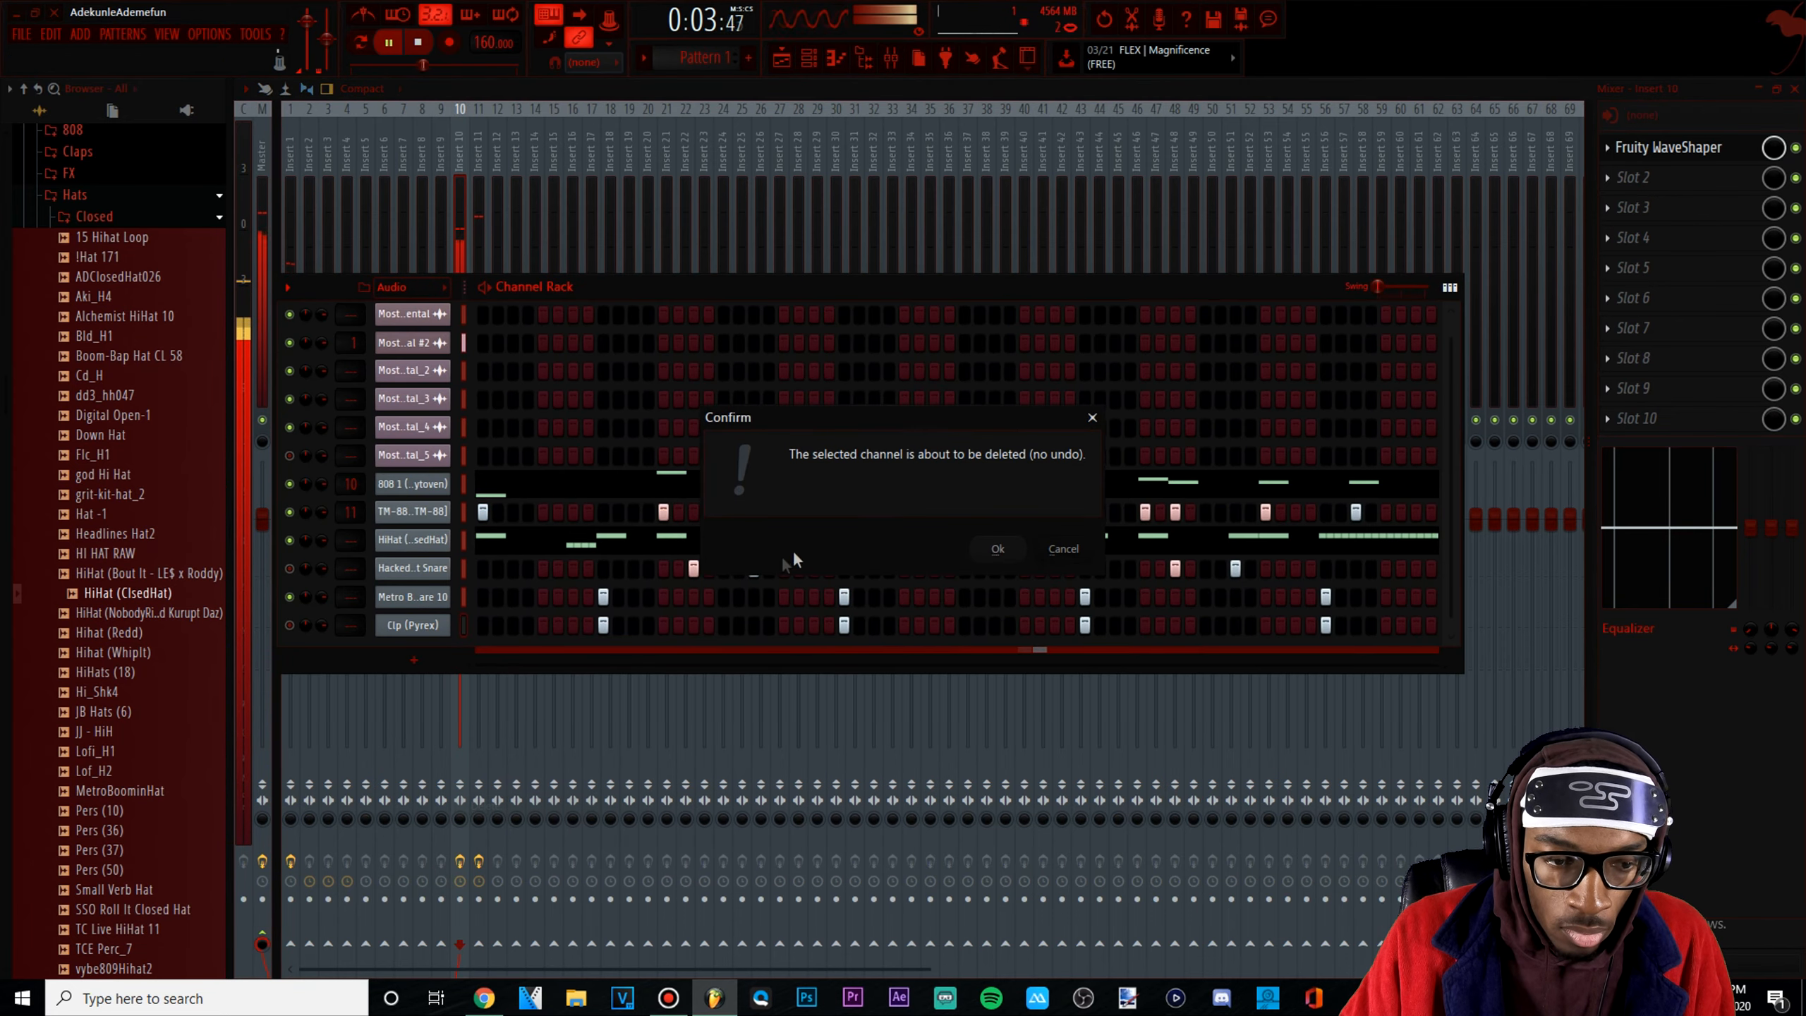
{"action": "left_click", "coordinate": [997, 548]}
Route the 808, kick, hi-hat and both snare channels to consecutive mixer tracks starting at insert 10, and unmute the Hacked My Snapchat Snare
{"action": "key", "text": "space"}
{"action": "left_click", "coordinate": [463, 190]}
{"action": "key", "text": "space"}
{"action": "left_click", "coordinate": [812, 60]}
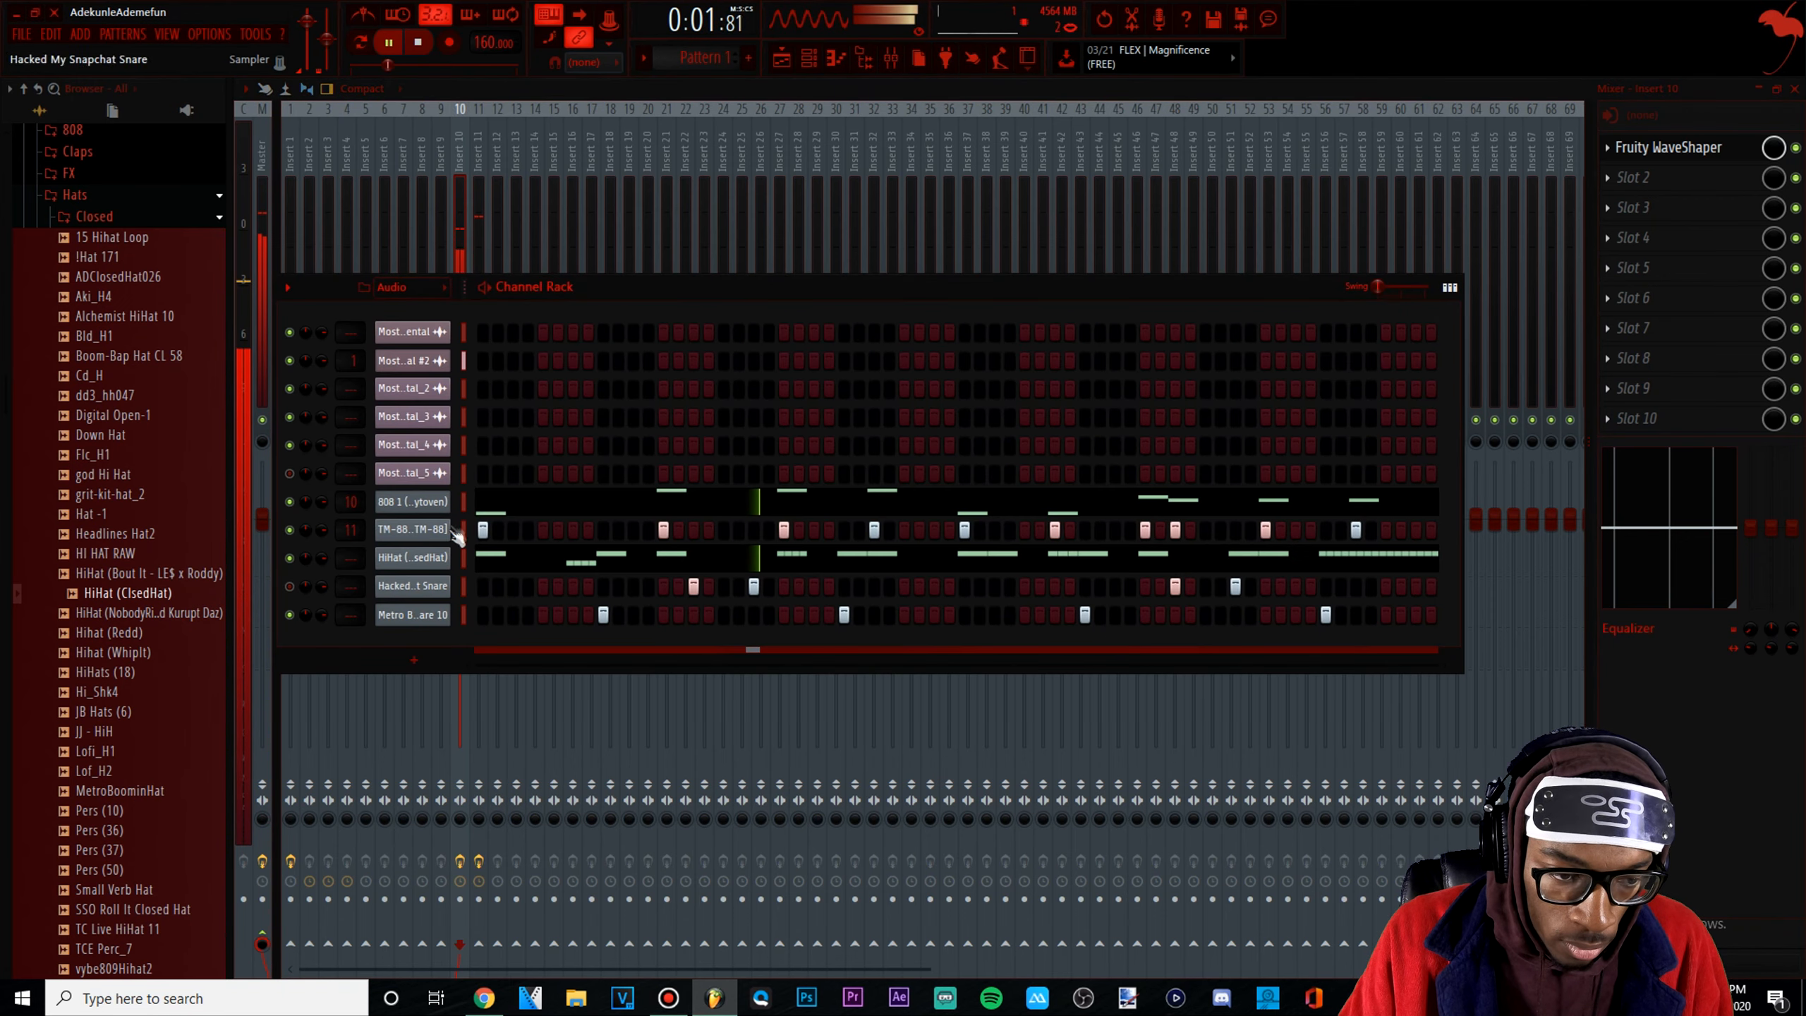
{"action": "left_click", "coordinate": [462, 184]}
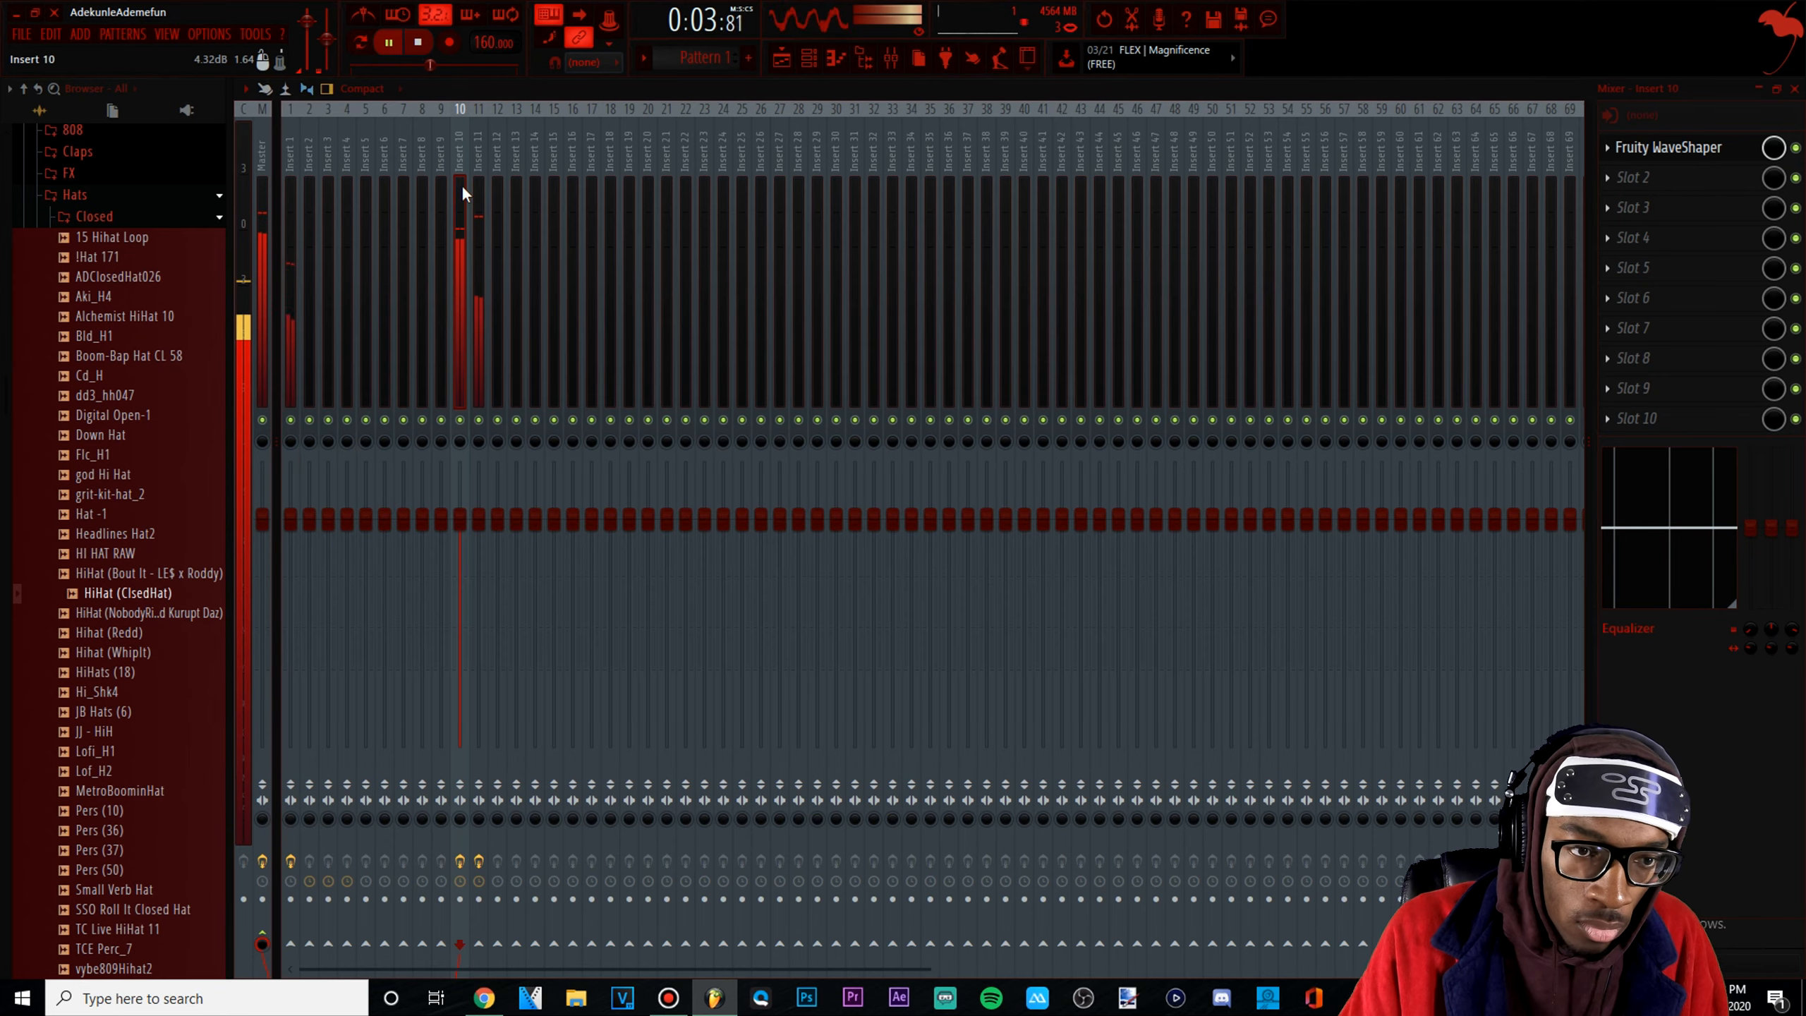
{"action": "key", "text": "ctrl+l"}
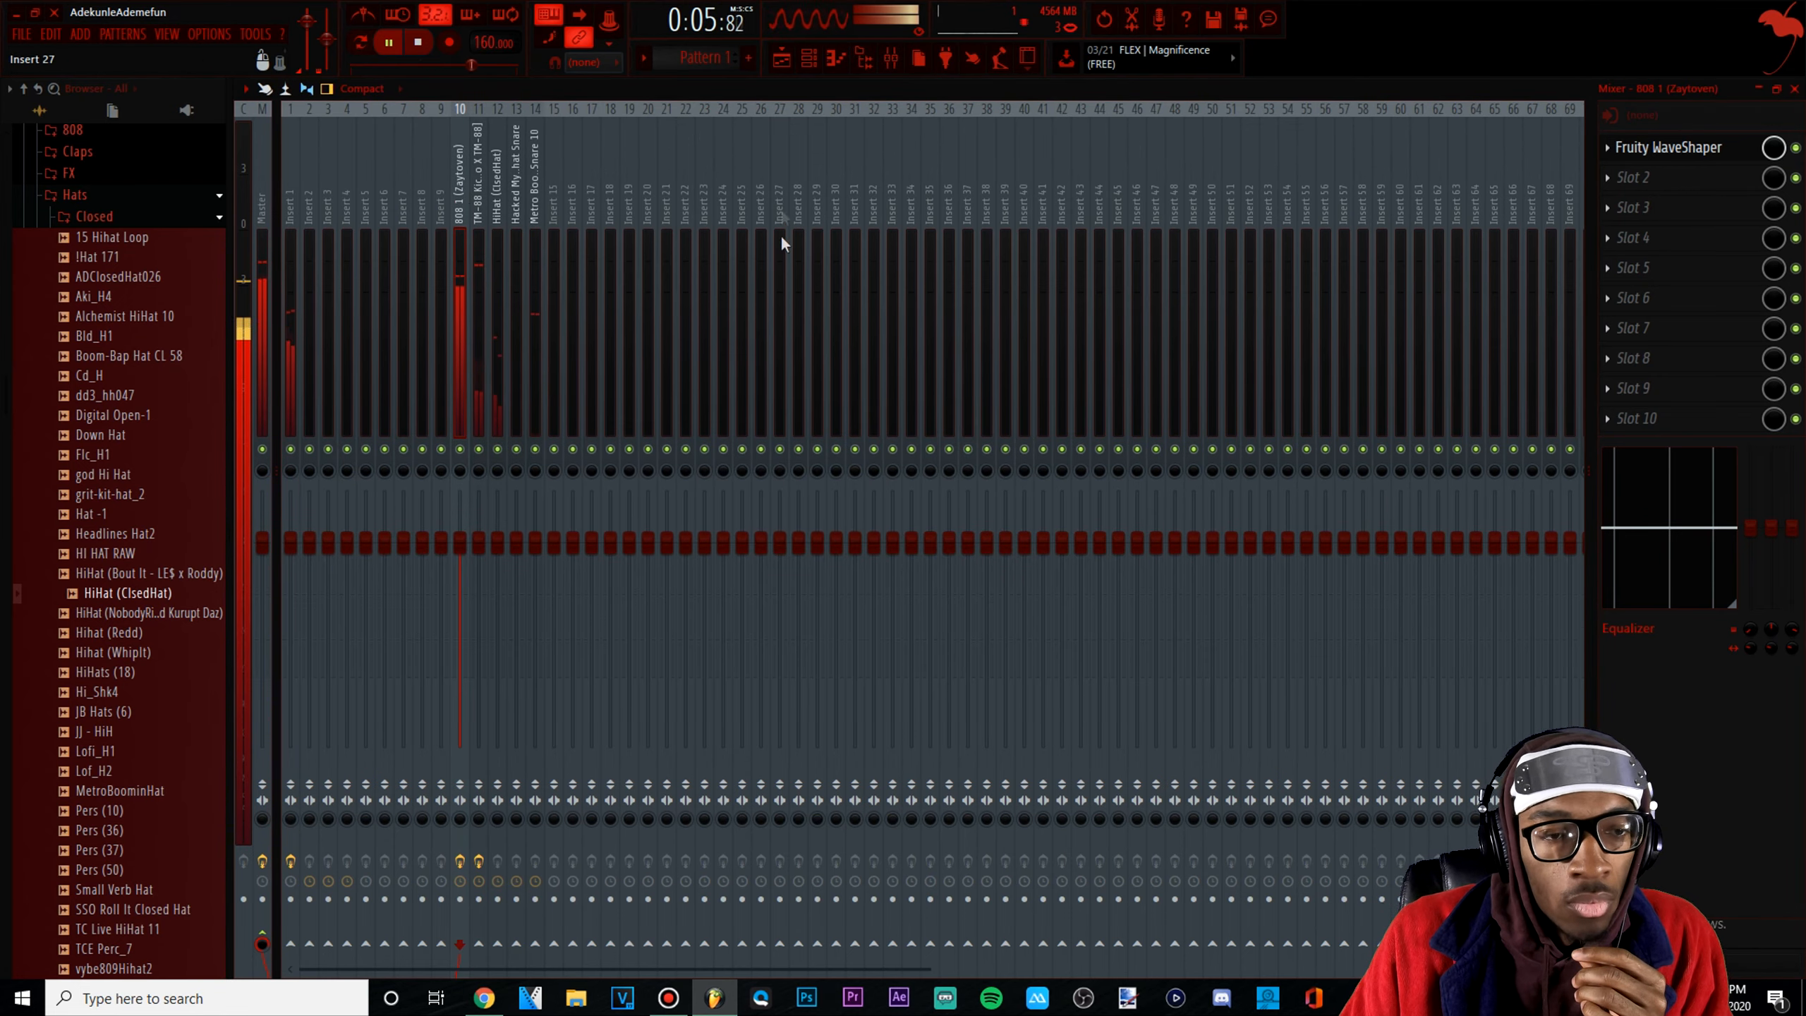
{"action": "left_click", "coordinate": [810, 60]}
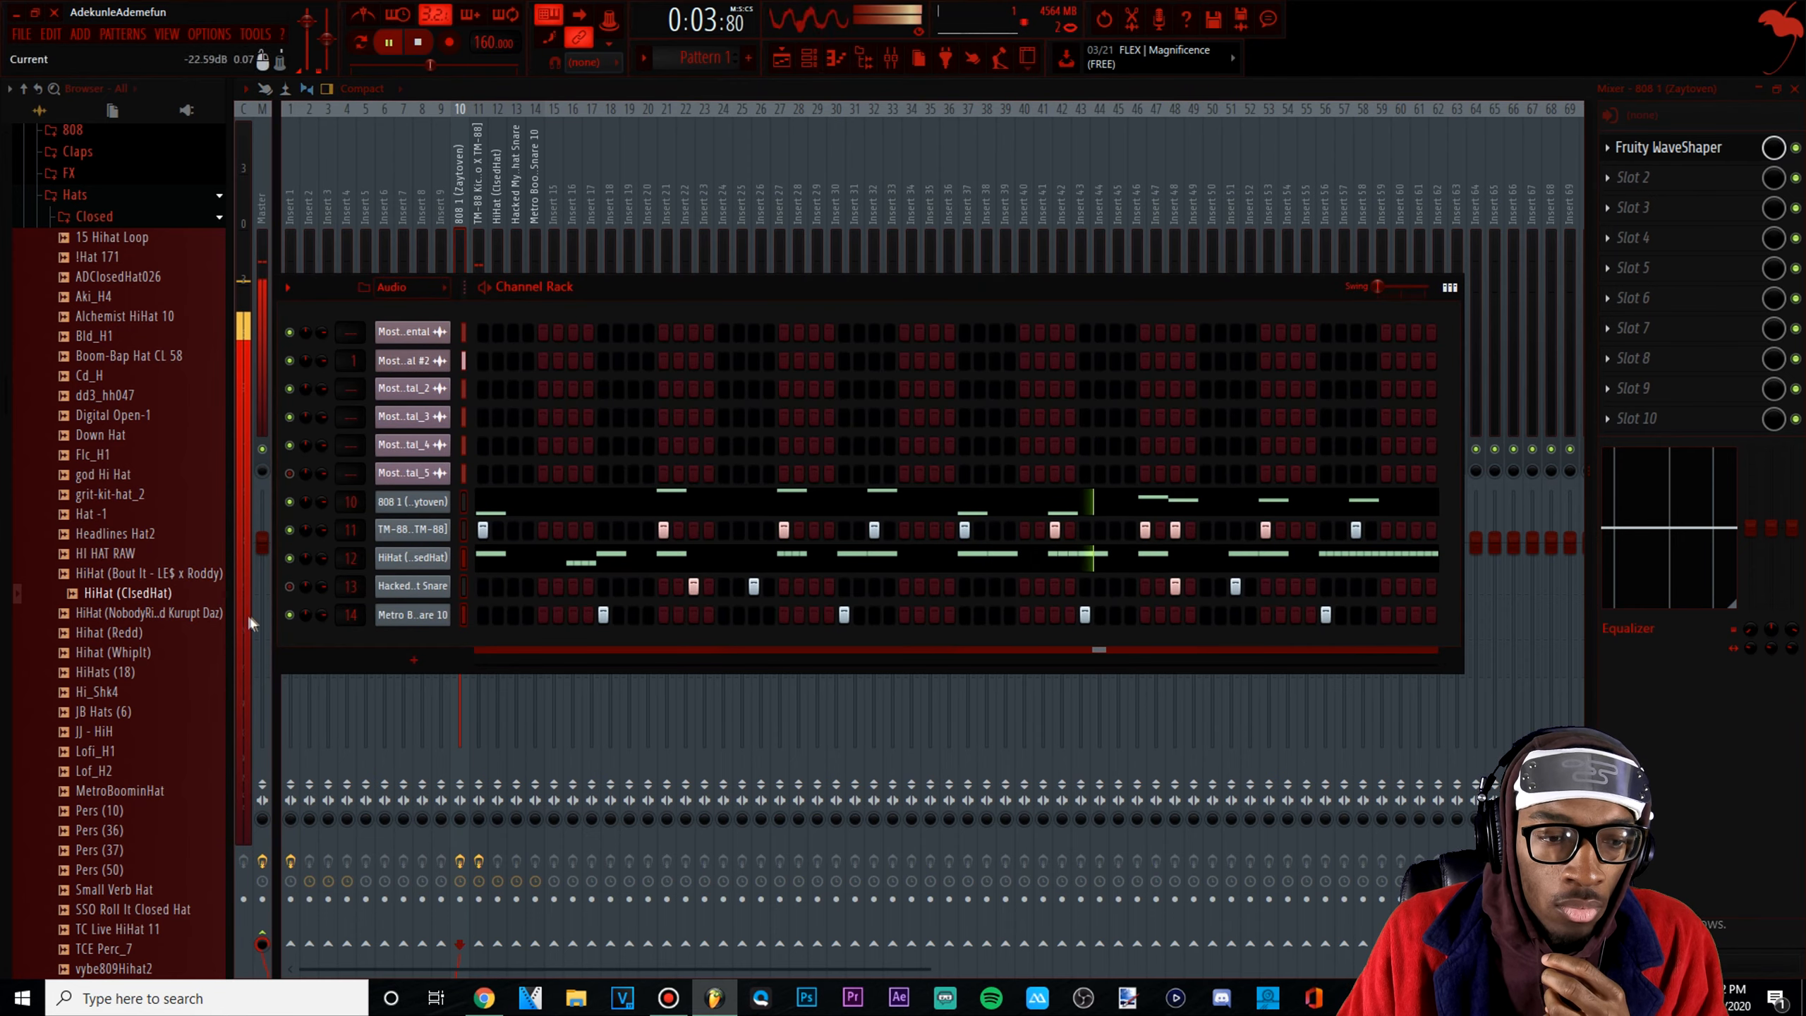
{"action": "left_click", "coordinate": [290, 586]}
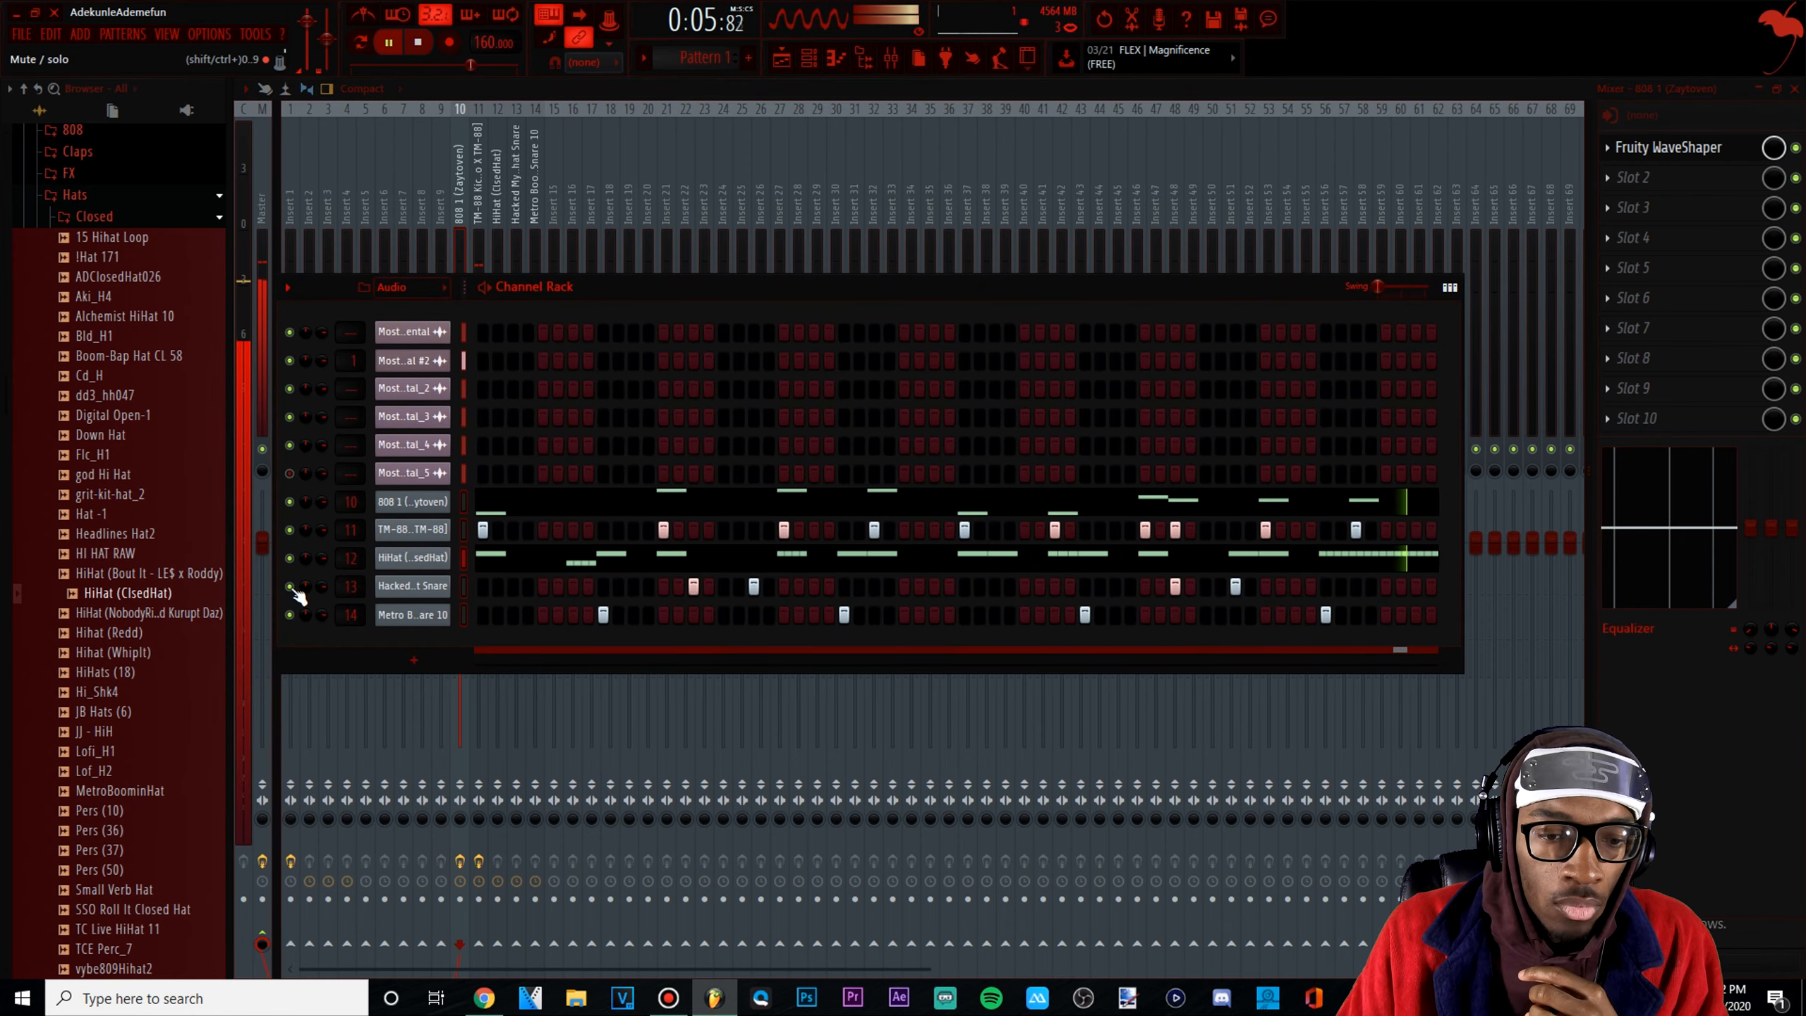